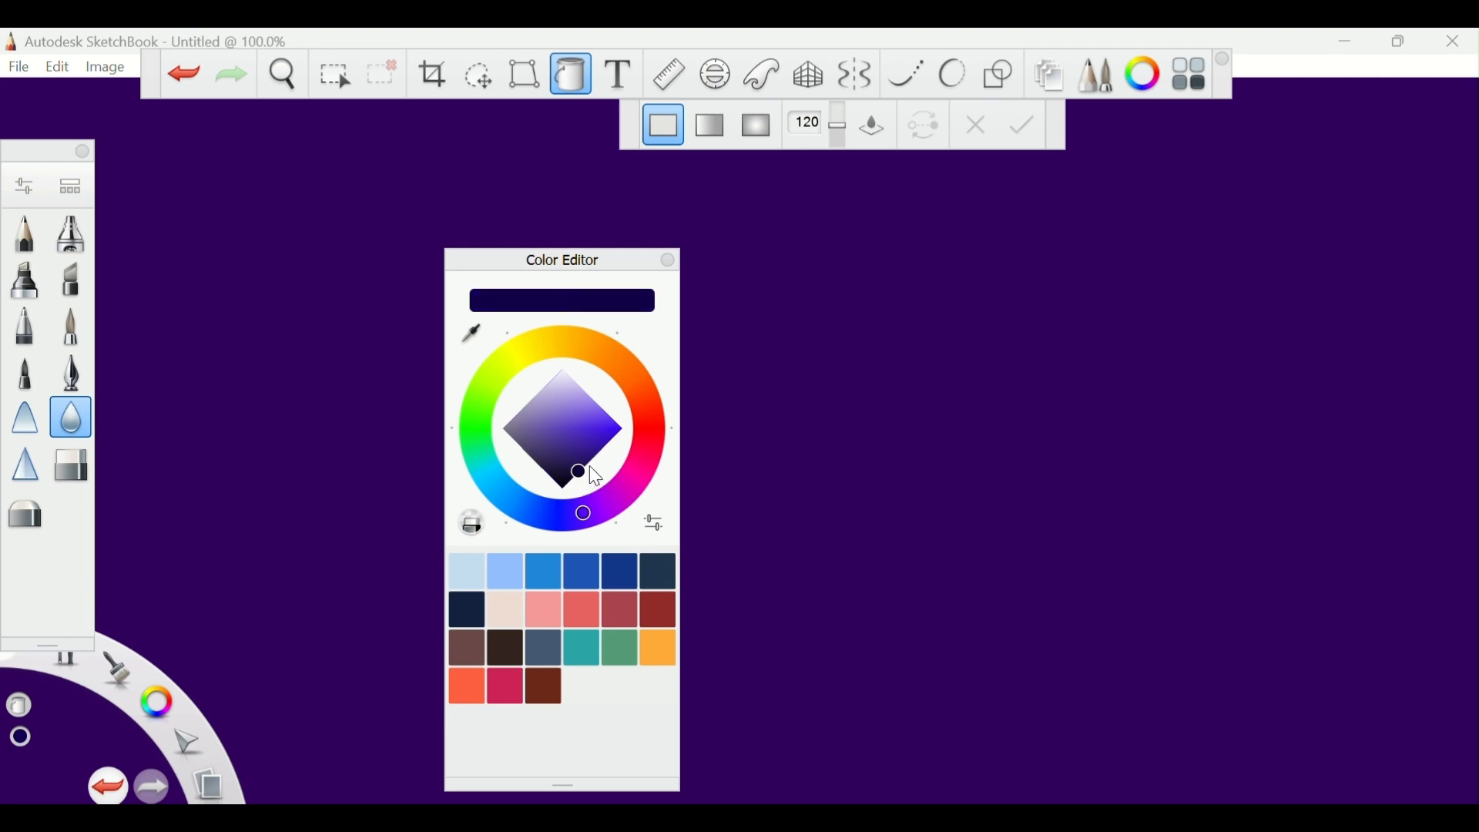
Fill the whole canvas with a very dark indigo.
{"action": "left_click", "coordinate": [724, 373]}
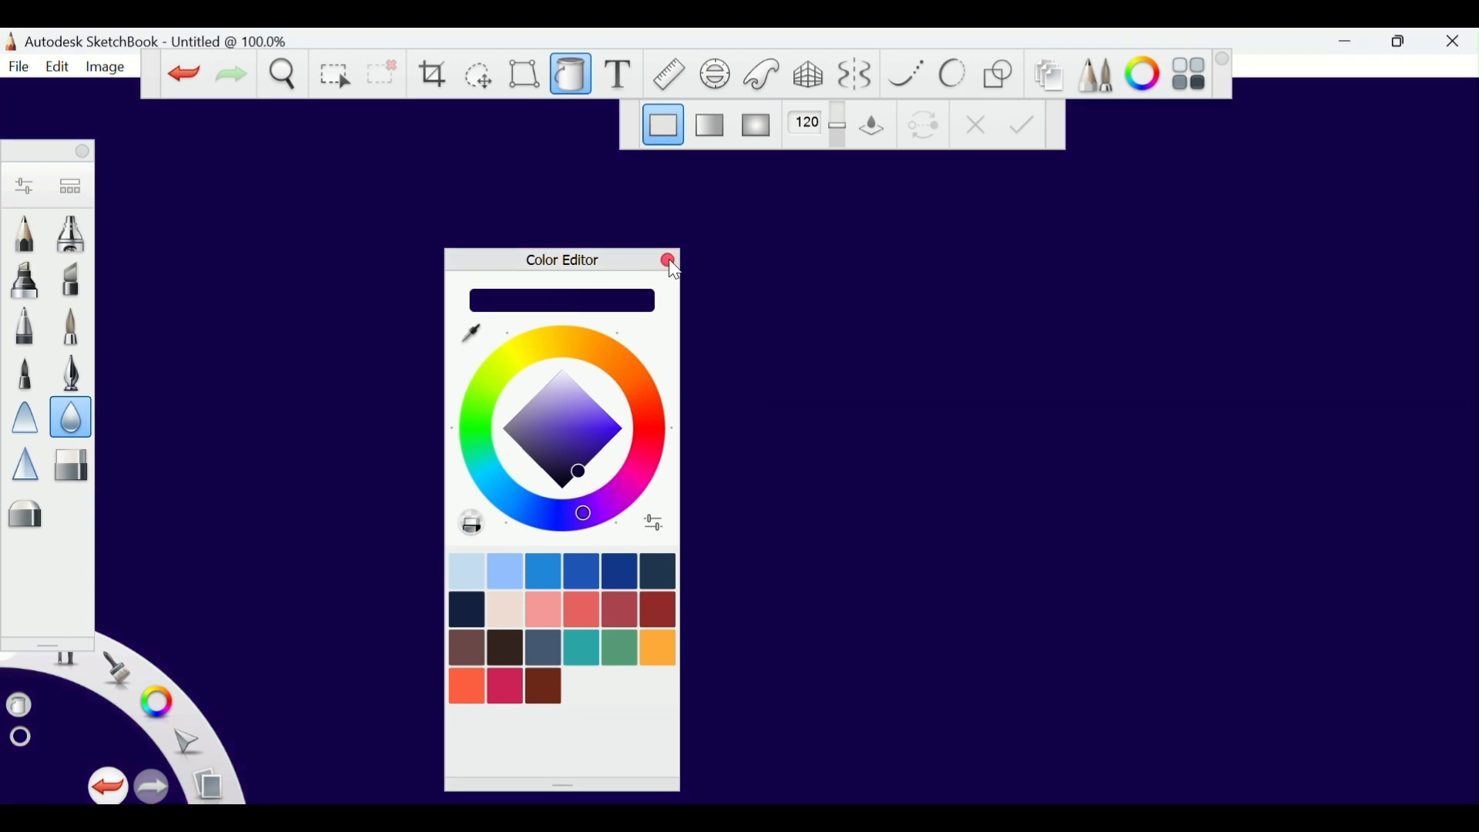
{"action": "left_click", "coordinate": [669, 259]}
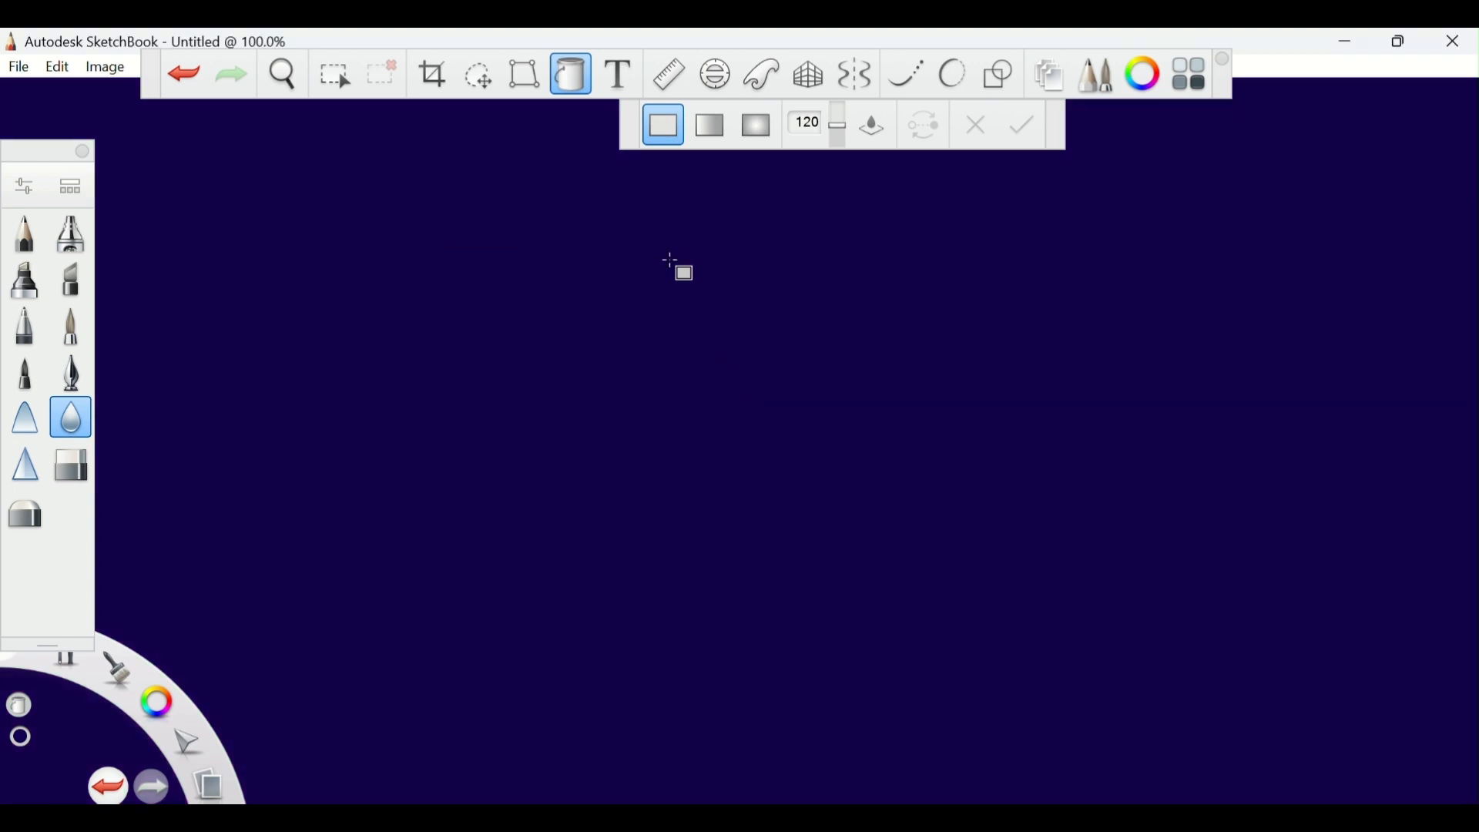
Paint a near-black band across the upper part of the canvas with an enlarged Hard Airbrush.
{"action": "left_click", "coordinate": [71, 185]}
{"action": "scroll", "coordinate": [628, 618], "scroll_direction": "down", "scroll_amount": 1}
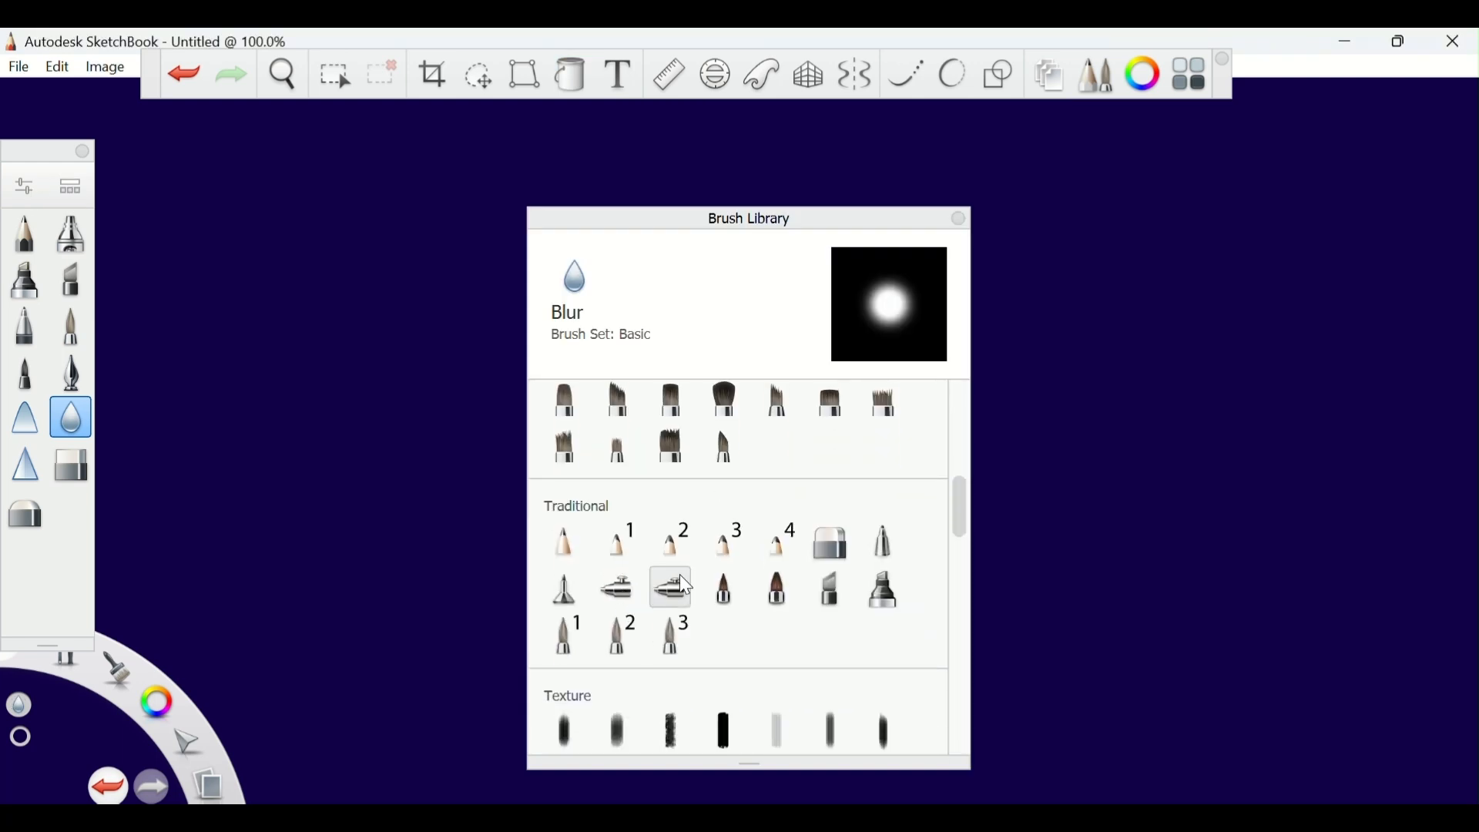
{"action": "double_click", "coordinate": [672, 588]}
{"action": "left_click", "coordinate": [961, 221]}
{"action": "left_click", "coordinate": [1144, 75]}
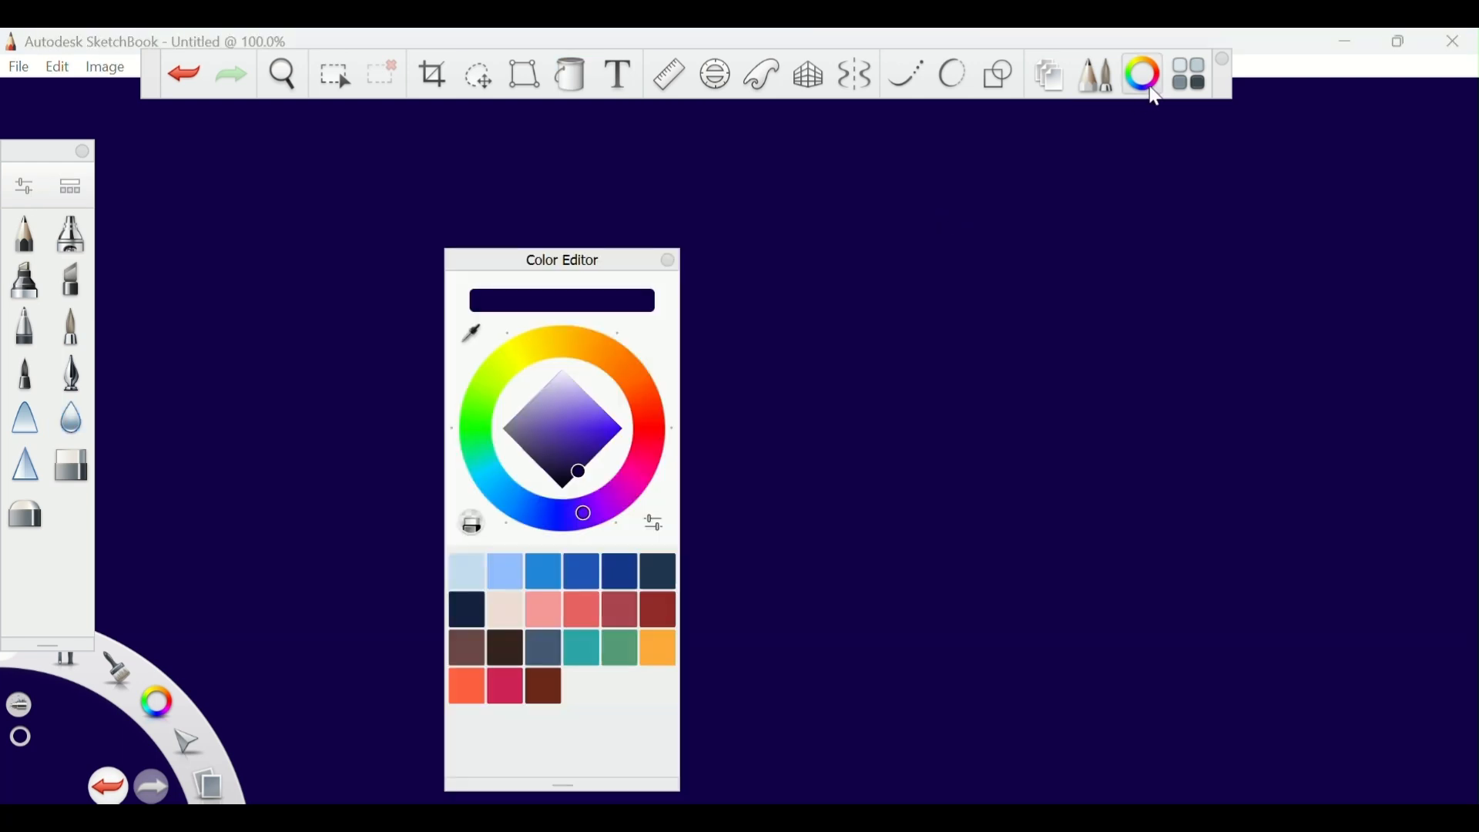
{"action": "left_click", "coordinate": [667, 259]}
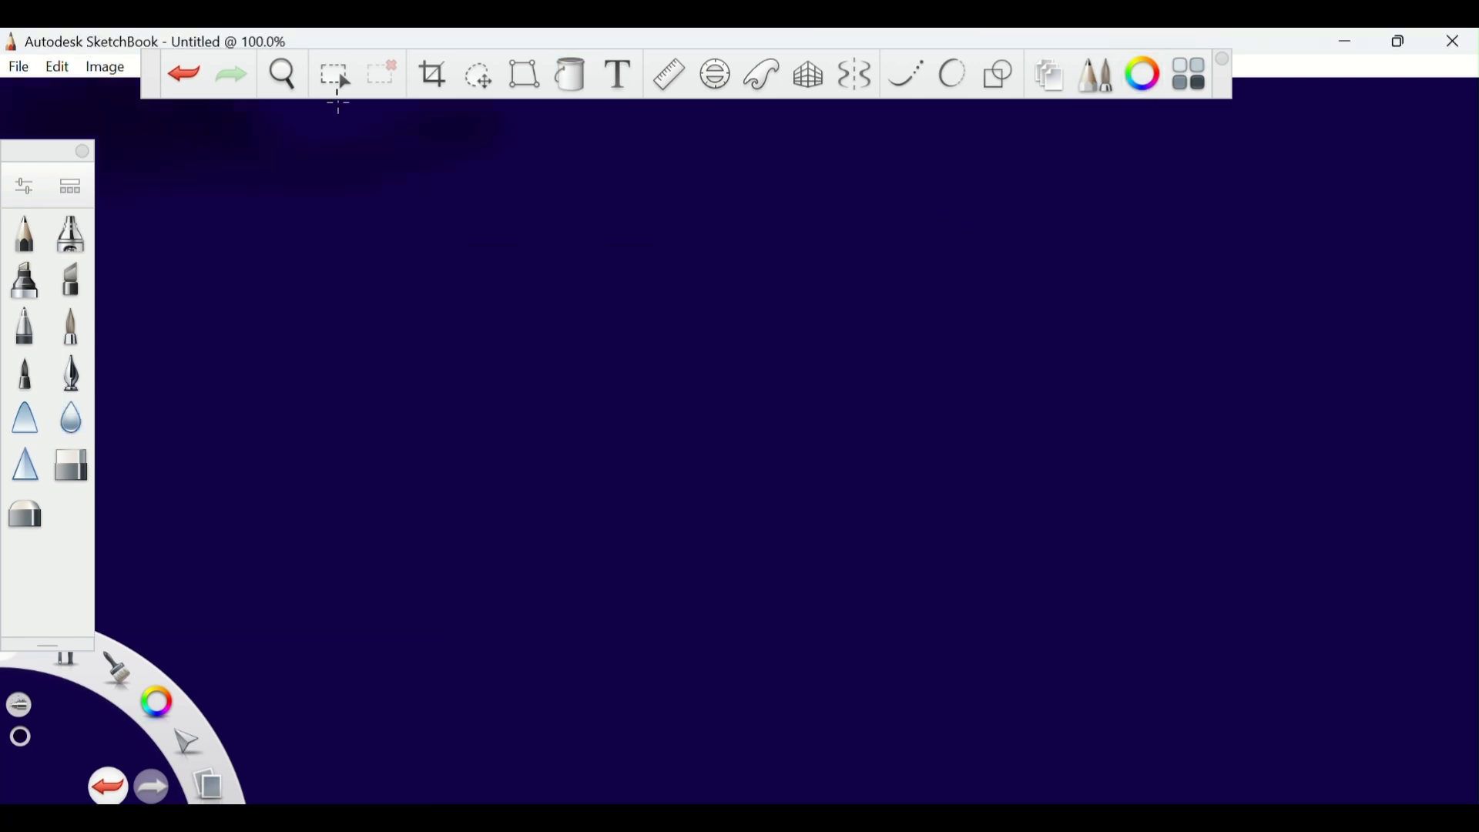
{"action": "left_click", "coordinate": [24, 185]}
{"action": "left_click_drag", "start_coordinate": [848, 529], "coordinate": [905, 531]}
{"action": "left_click", "coordinate": [1046, 231]}
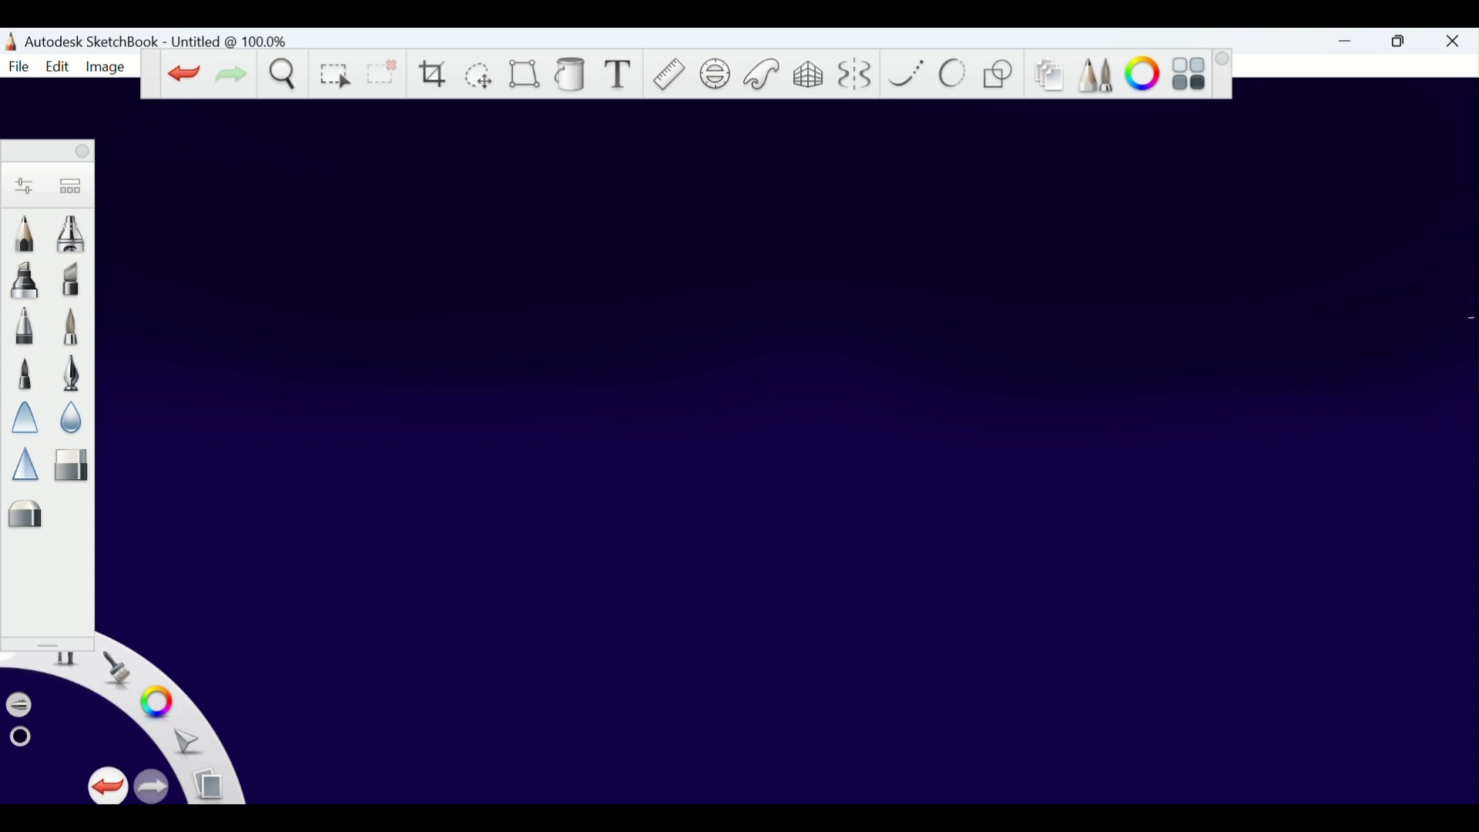
Airbrush dark indigo and violet bands across the middle of the canvas, just below the near-black area.
{"action": "left_click", "coordinate": [1143, 74]}
{"action": "left_click", "coordinate": [591, 508]}
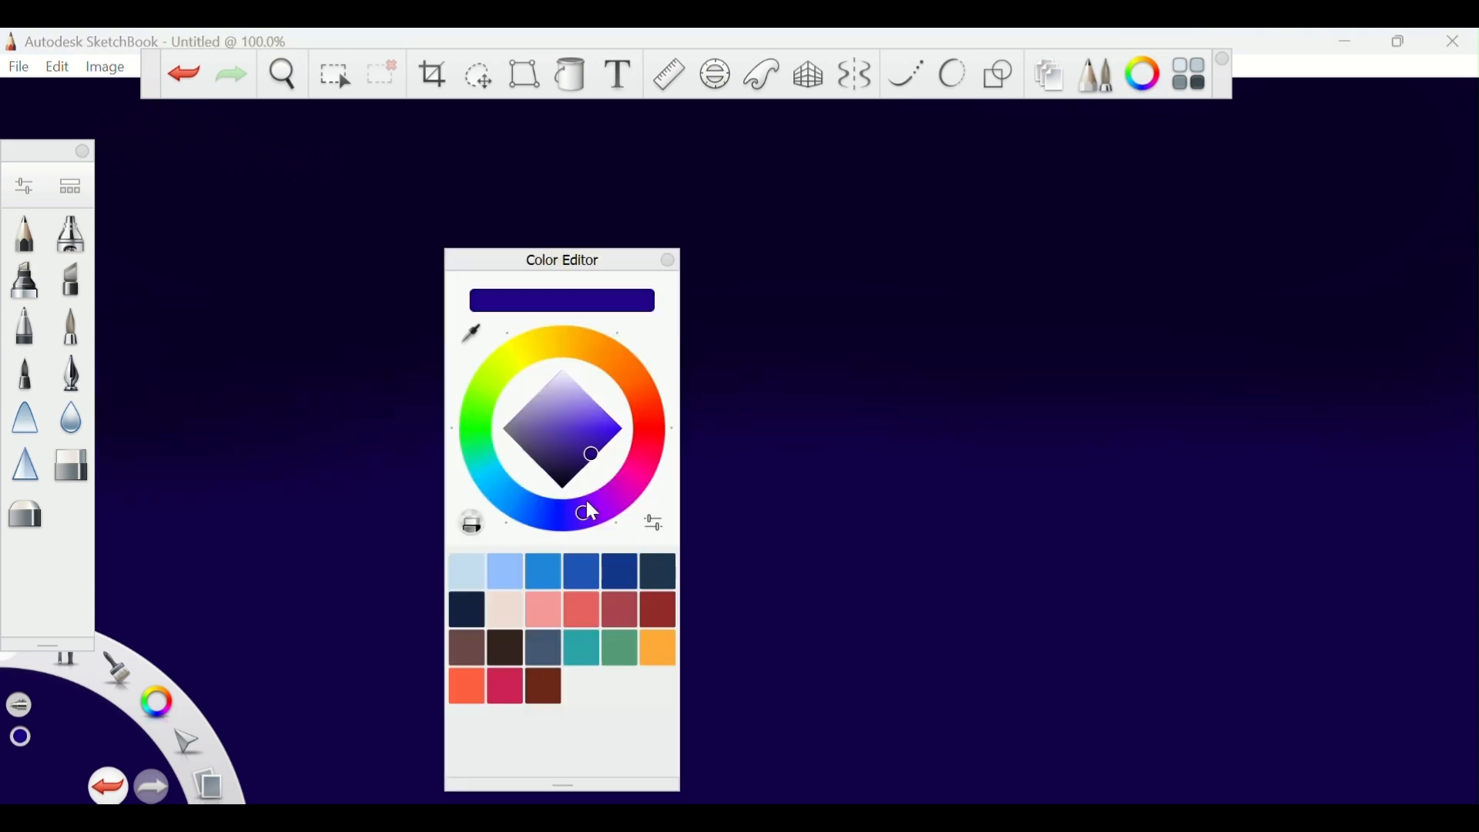
{"action": "left_click_drag", "start_coordinate": [589, 446], "coordinate": [580, 469]}
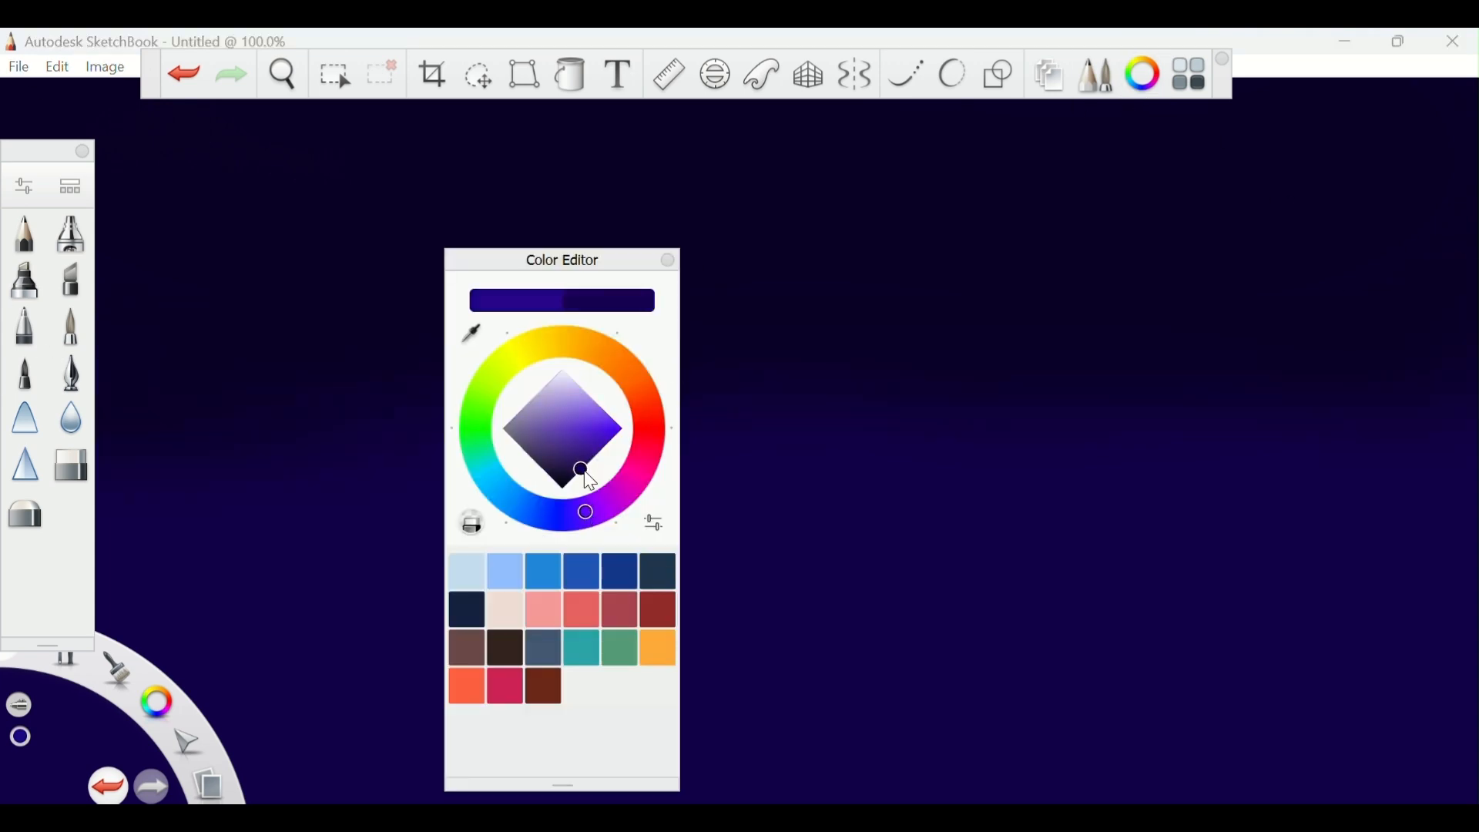
{"action": "left_click", "coordinate": [667, 261]}
{"action": "left_click_drag", "start_coordinate": [223, 427], "coordinate": [97, 423]}
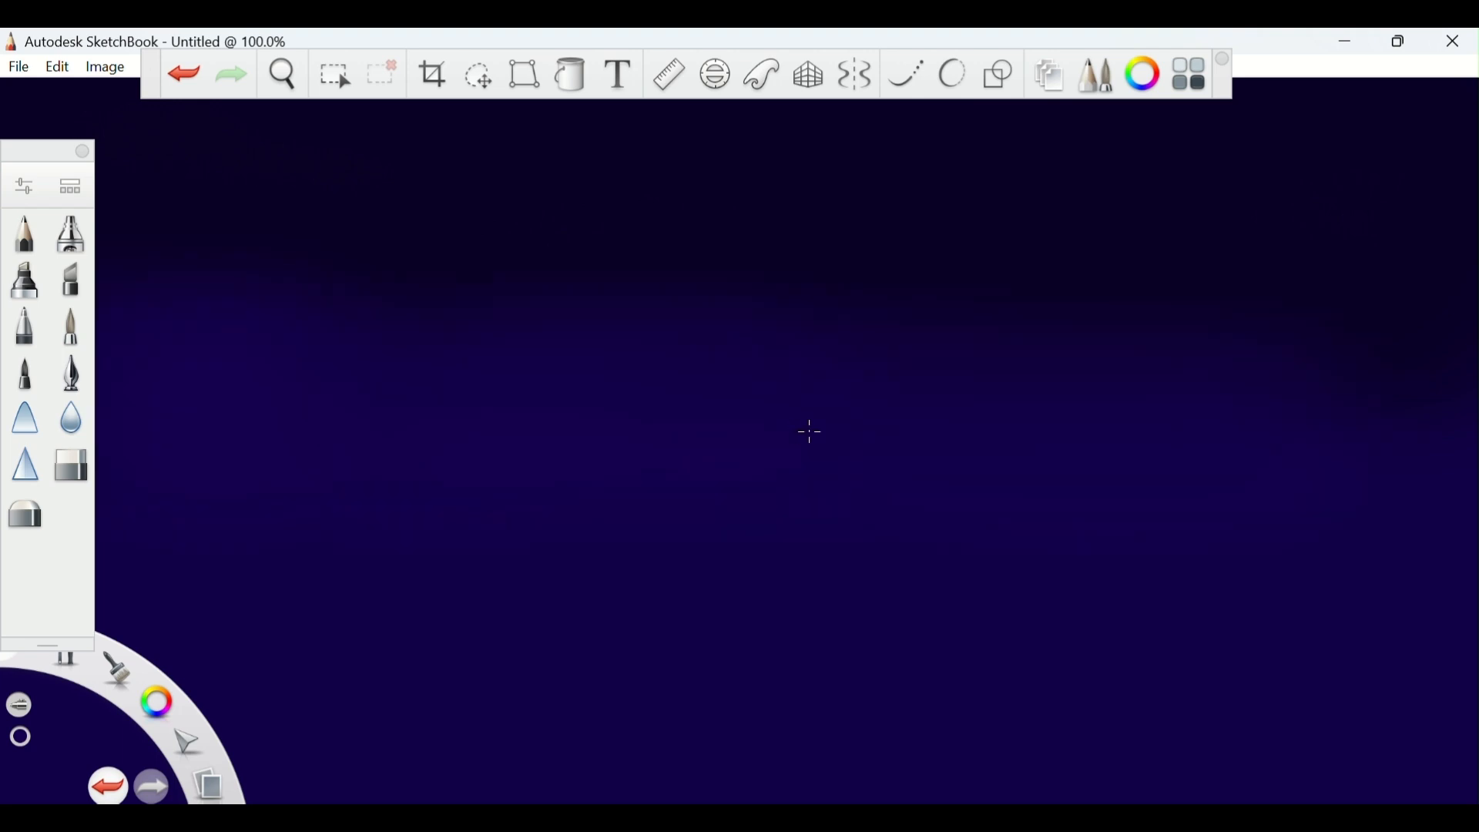
{"action": "left_click", "coordinate": [1144, 75]}
{"action": "left_click", "coordinate": [666, 261]}
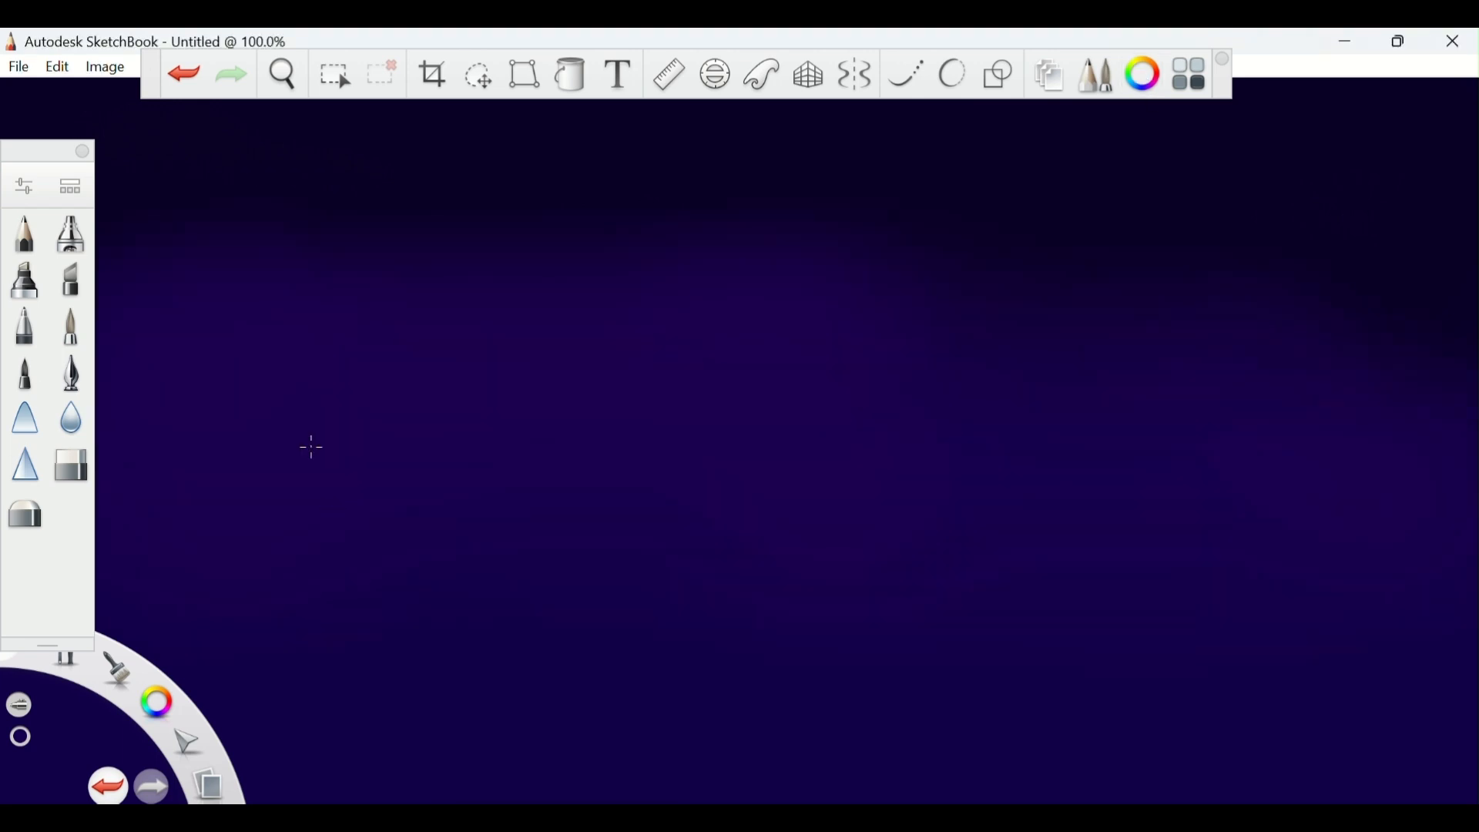
Darken the violet band's upper edge with near-black, switch to the Soft Airbrush, and adjust its size and raise its opacity.
{"action": "left_click", "coordinate": [1143, 74]}
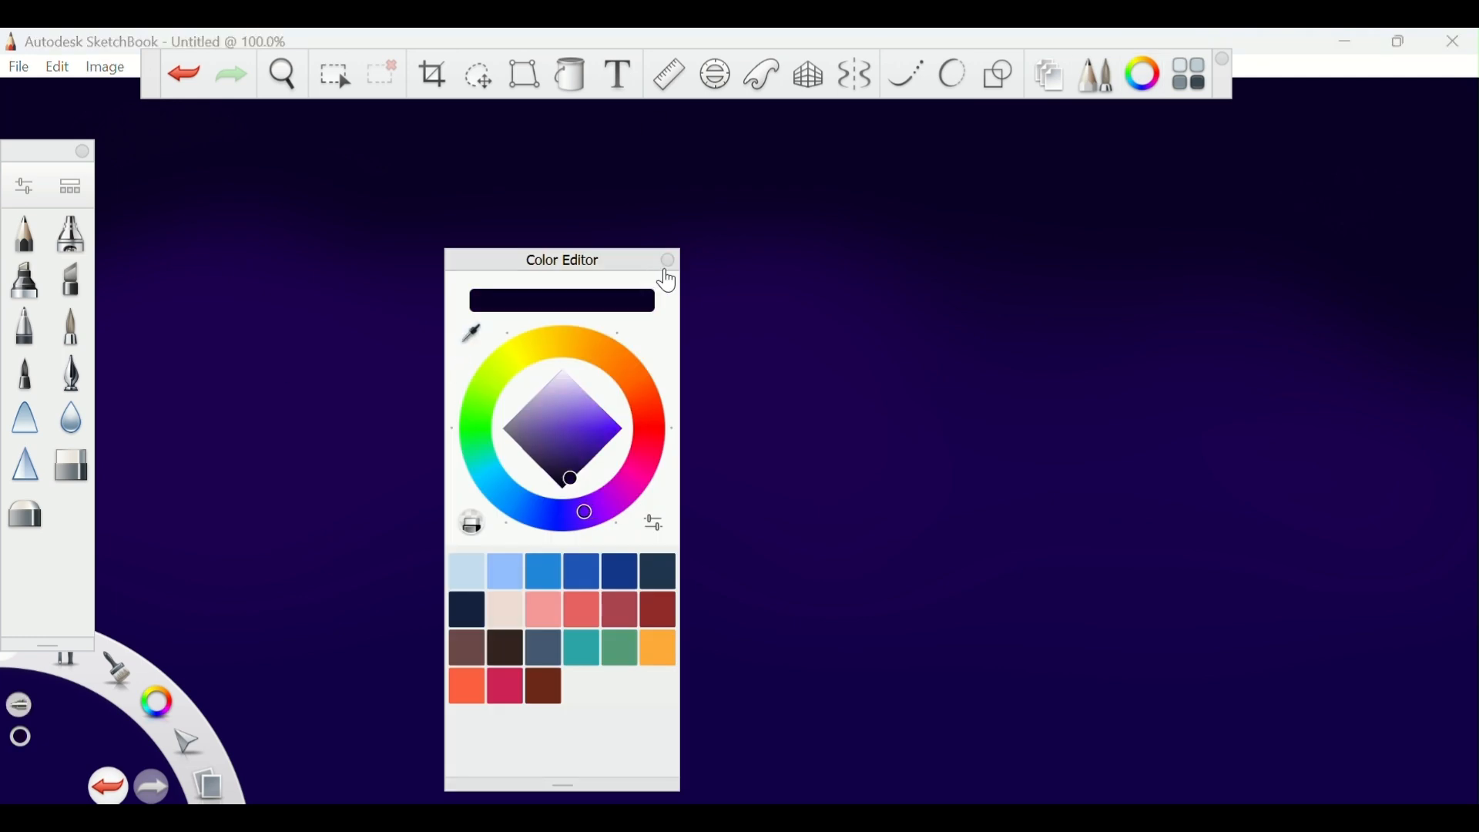
{"action": "left_click", "coordinate": [667, 261]}
{"action": "left_click", "coordinate": [68, 187]}
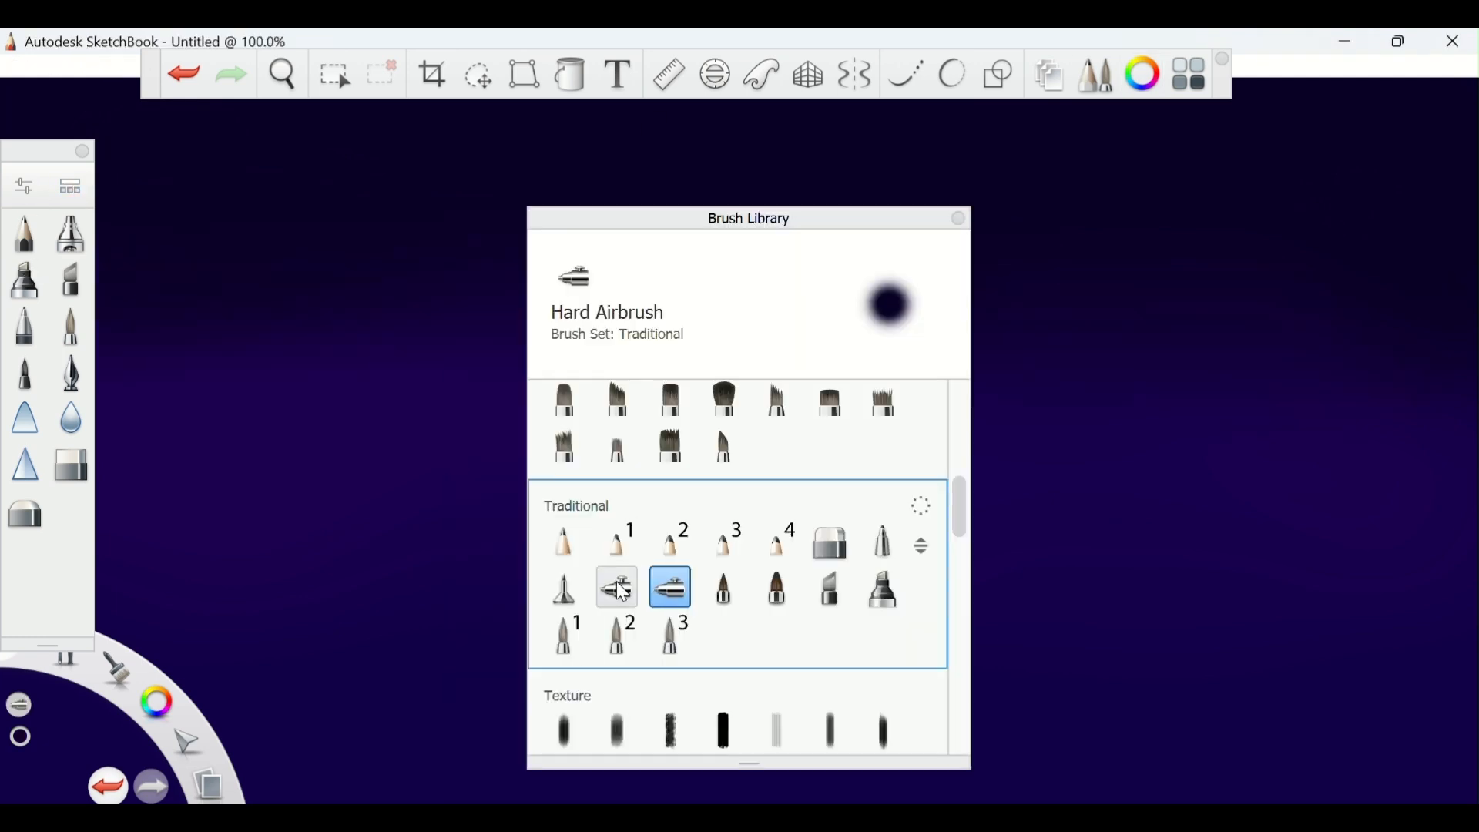
{"action": "double_click", "coordinate": [616, 589]}
{"action": "left_click_drag", "start_coordinate": [843, 533], "coordinate": [835, 534]}
{"action": "left_click_drag", "start_coordinate": [877, 602], "coordinate": [929, 603]}
{"action": "left_click", "coordinate": [1055, 231]}
{"action": "left_click", "coordinate": [959, 219]}
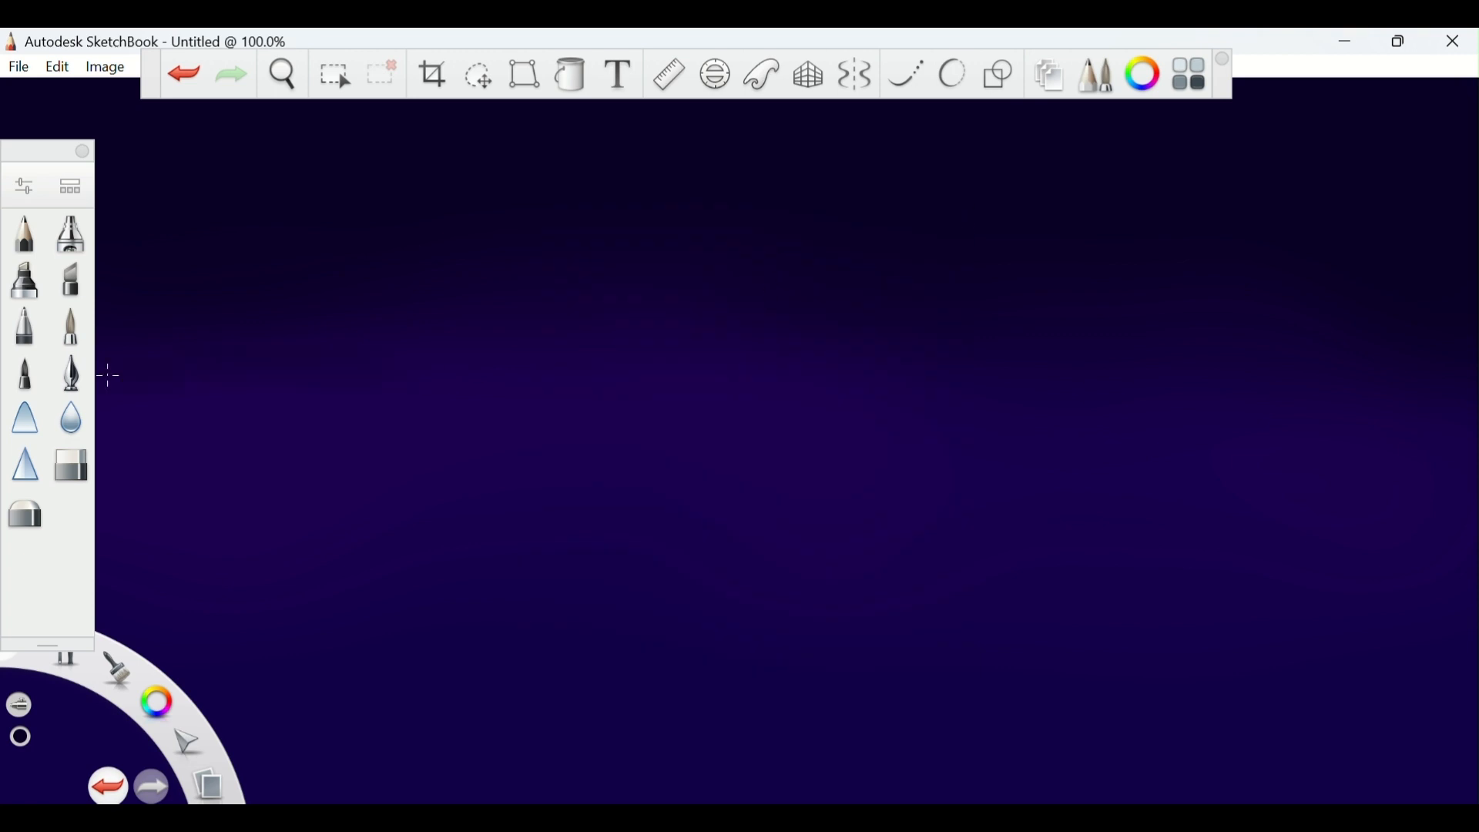
Undo the last stroke, enlarge the Soft Airbrush, and soften the edge between the near-black and violet areas.
{"action": "key", "text": "ctrl+z"}
{"action": "left_click", "coordinate": [25, 187]}
{"action": "left_click_drag", "start_coordinate": [836, 534], "coordinate": [880, 534]}
{"action": "left_click", "coordinate": [1056, 231]}
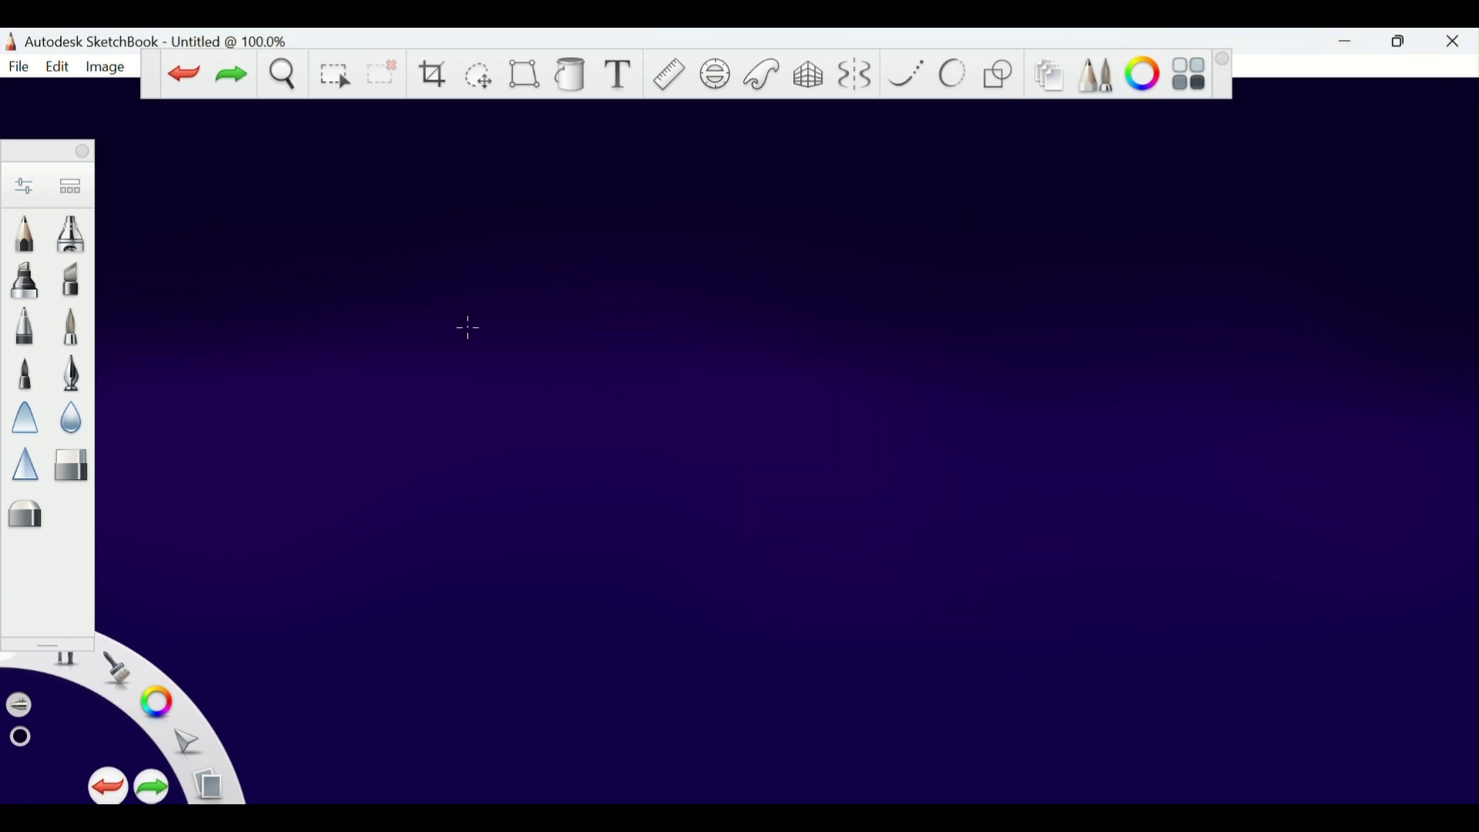
{"action": "left_click_drag", "start_coordinate": [1320, 356], "coordinate": [1397, 368]}
Sample the dark tone where near-black meets violet and airbrush it along that transition.
{"action": "left_click", "coordinate": [1142, 74]}
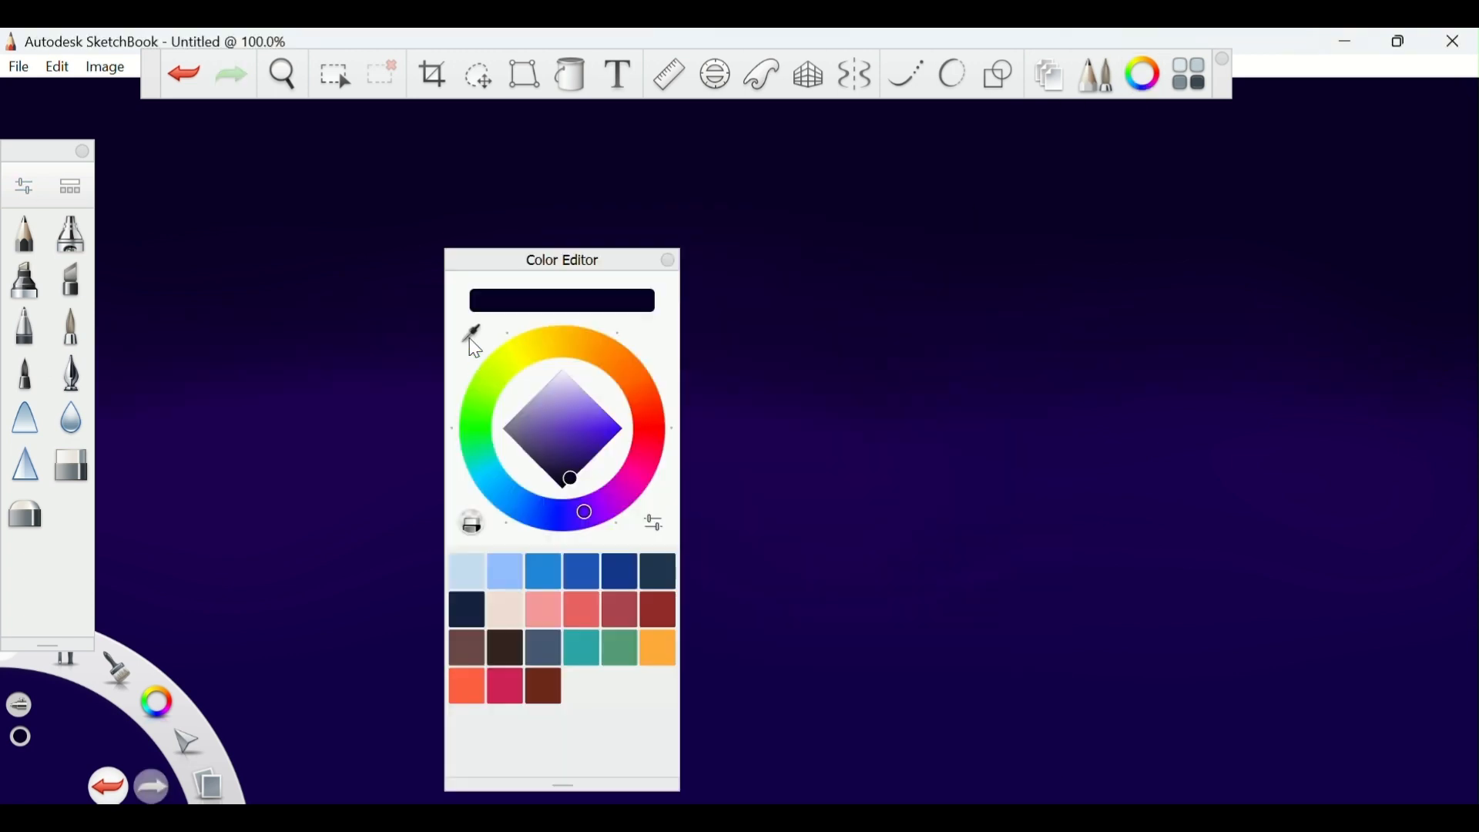
{"action": "left_click", "coordinate": [470, 334]}
{"action": "left_click", "coordinate": [727, 369]}
{"action": "left_click", "coordinate": [665, 262]}
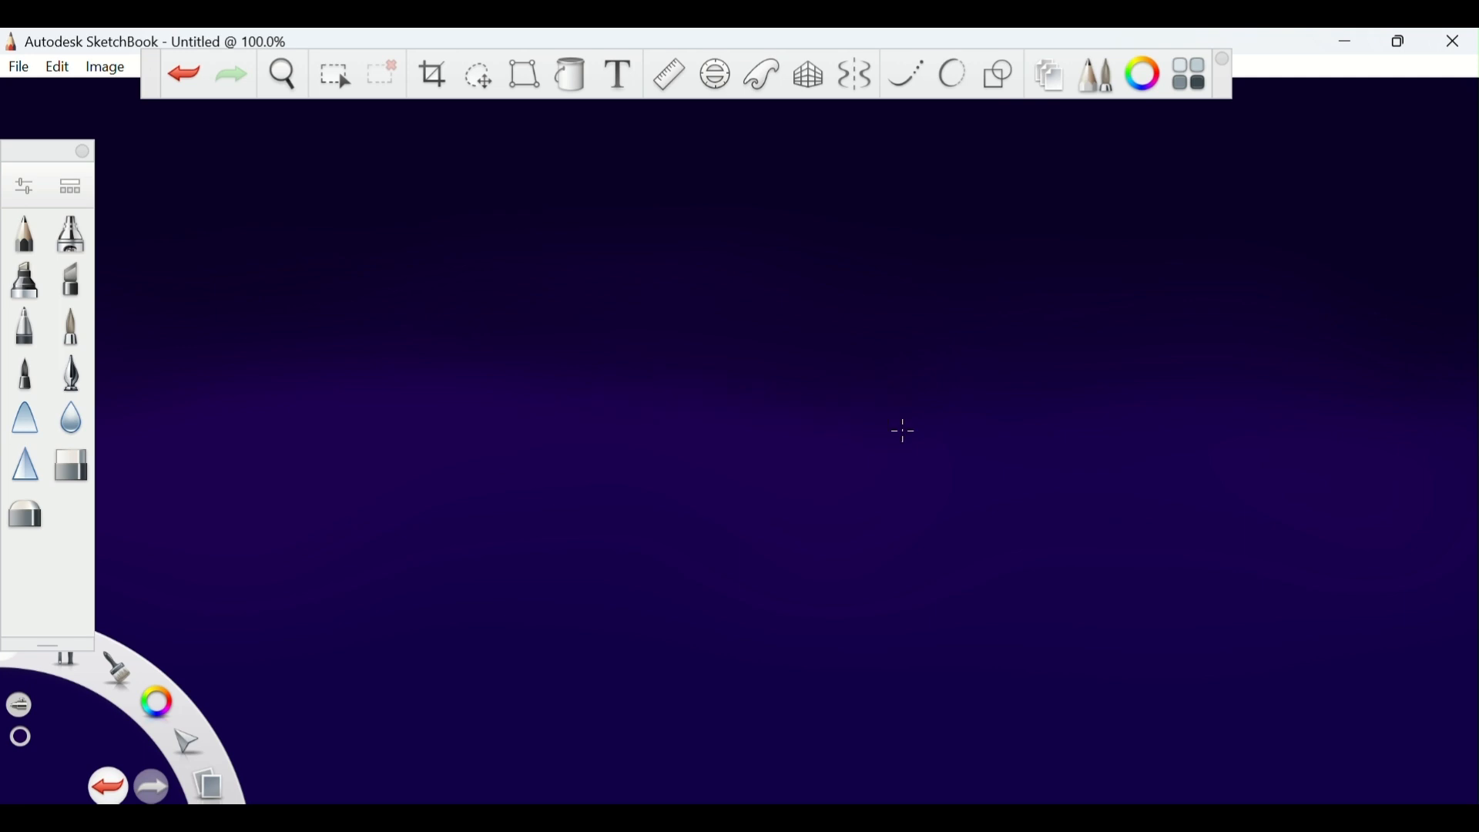
Lower the airbrush opacity, increase its size, and blend a dark tone sampled from the upper sky across the gradient.
{"action": "left_click", "coordinate": [28, 194]}
{"action": "left_click", "coordinate": [848, 603]}
{"action": "left_click", "coordinate": [895, 532]}
{"action": "left_click", "coordinate": [1054, 231]}
{"action": "left_click", "coordinate": [1142, 82]}
{"action": "left_click", "coordinate": [476, 338]}
{"action": "left_click", "coordinate": [400, 319]}
{"action": "left_click", "coordinate": [665, 260]}
Airbrush dark violet tones over the upper and middle sky to smooth the gradient.
{"action": "left_click", "coordinate": [1145, 82]}
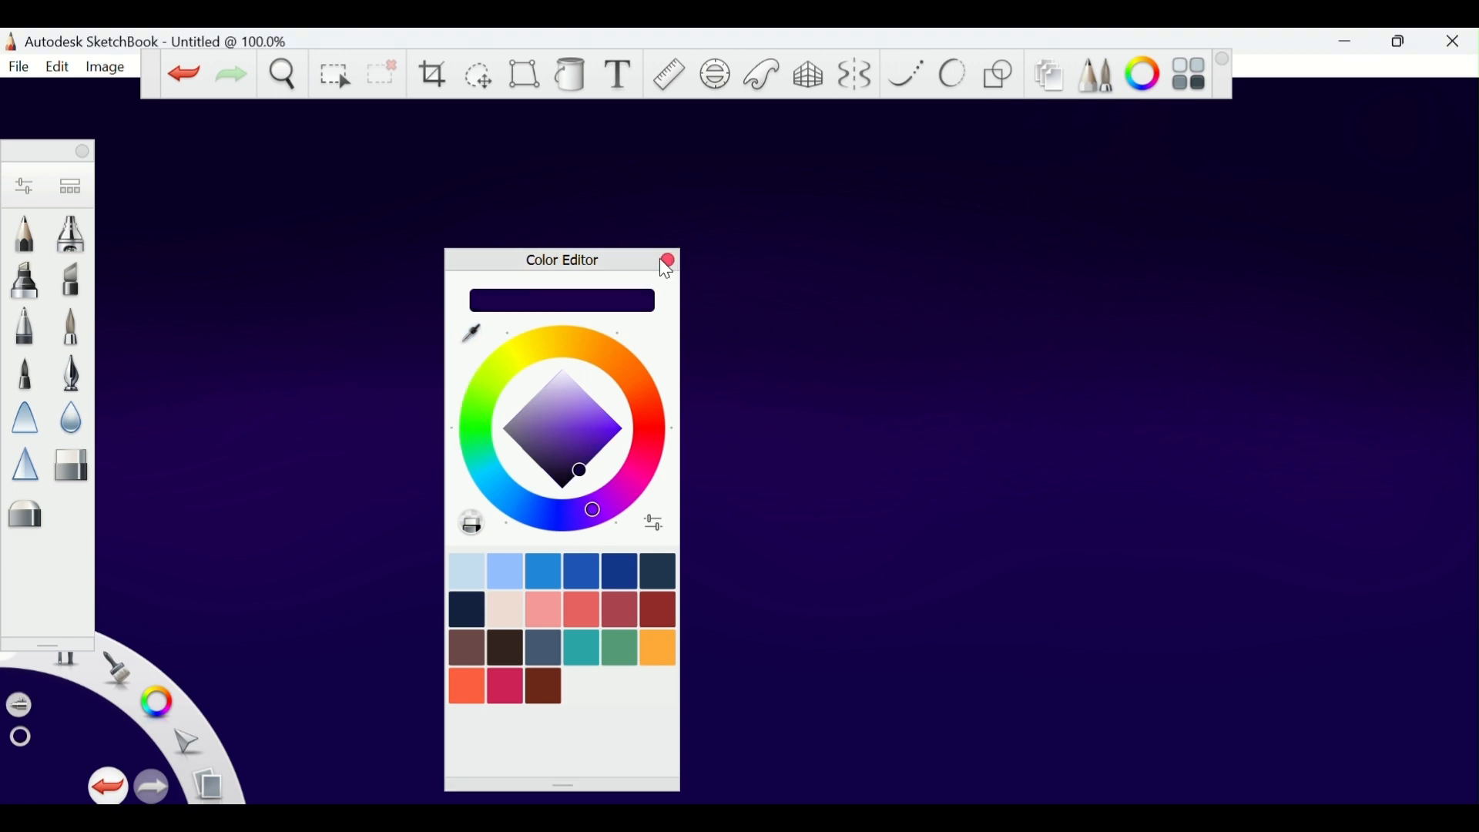
{"action": "left_click", "coordinate": [667, 263]}
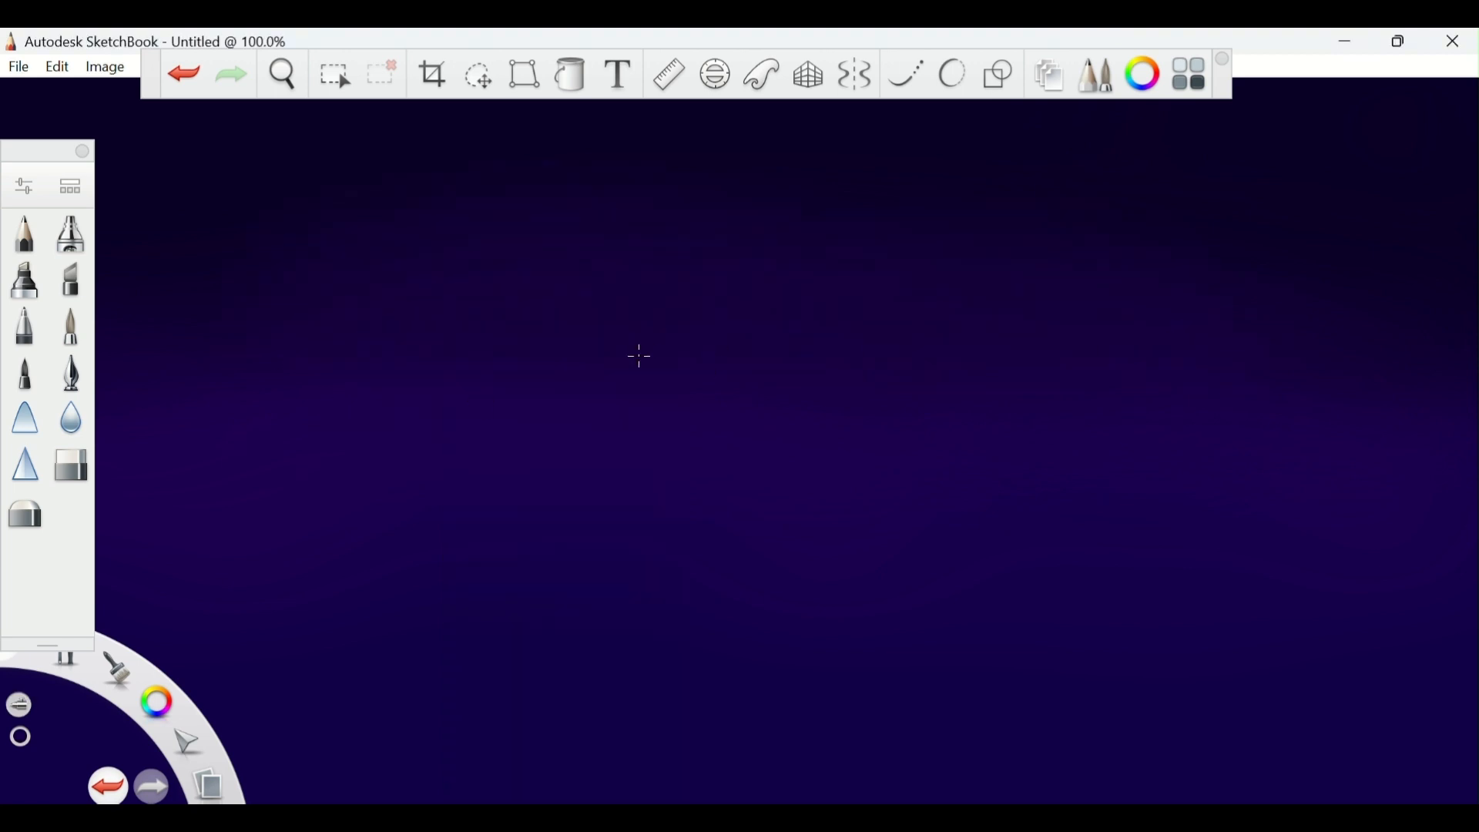
{"action": "left_click", "coordinate": [1142, 74]}
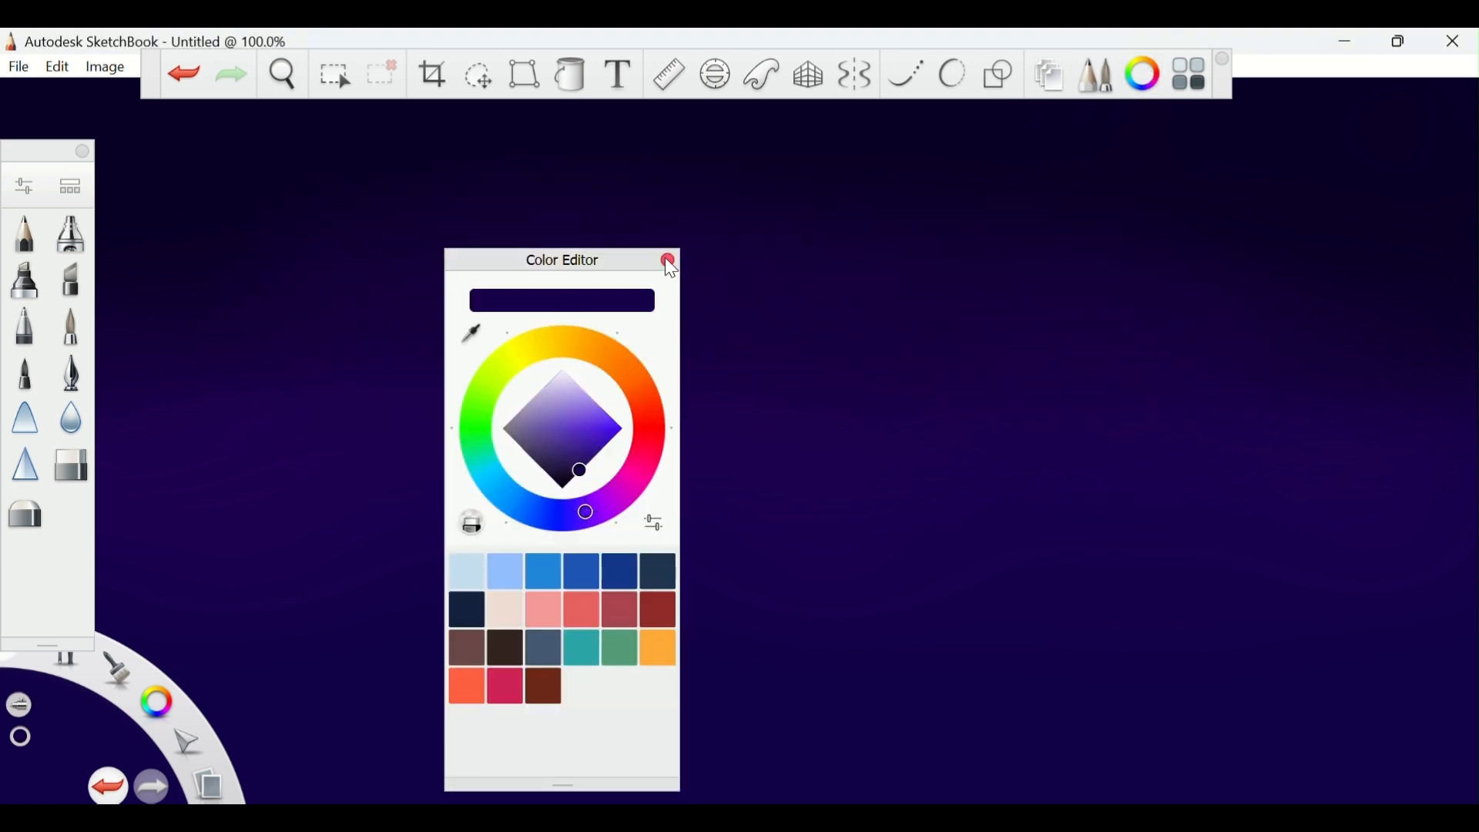
{"action": "left_click", "coordinate": [663, 258]}
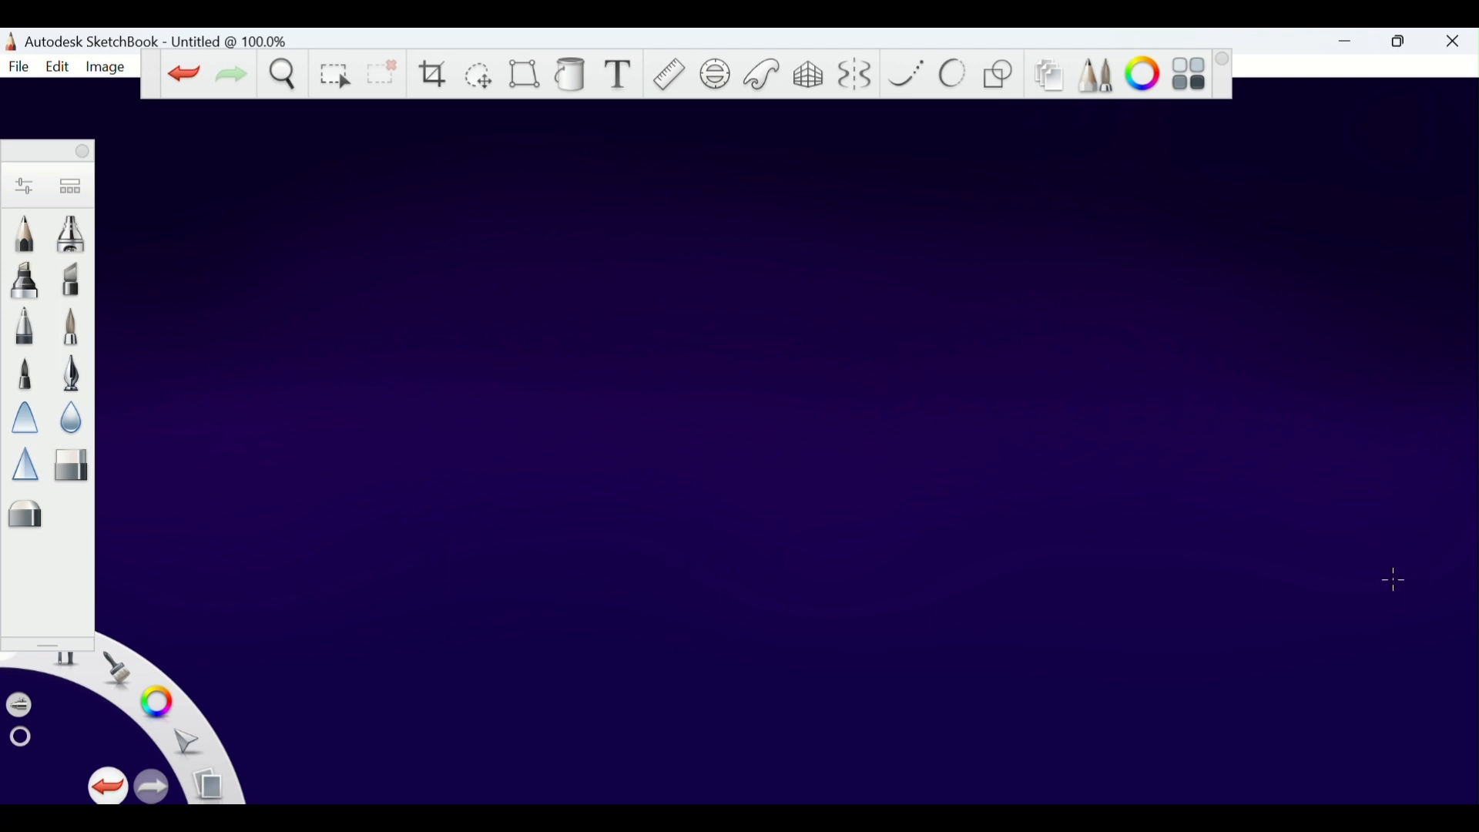
Add a new layer above the painted sky and select the Speckled brush from the Texture Essentials set.
{"action": "left_click", "coordinate": [1057, 83]}
{"action": "left_click", "coordinate": [1229, 75]}
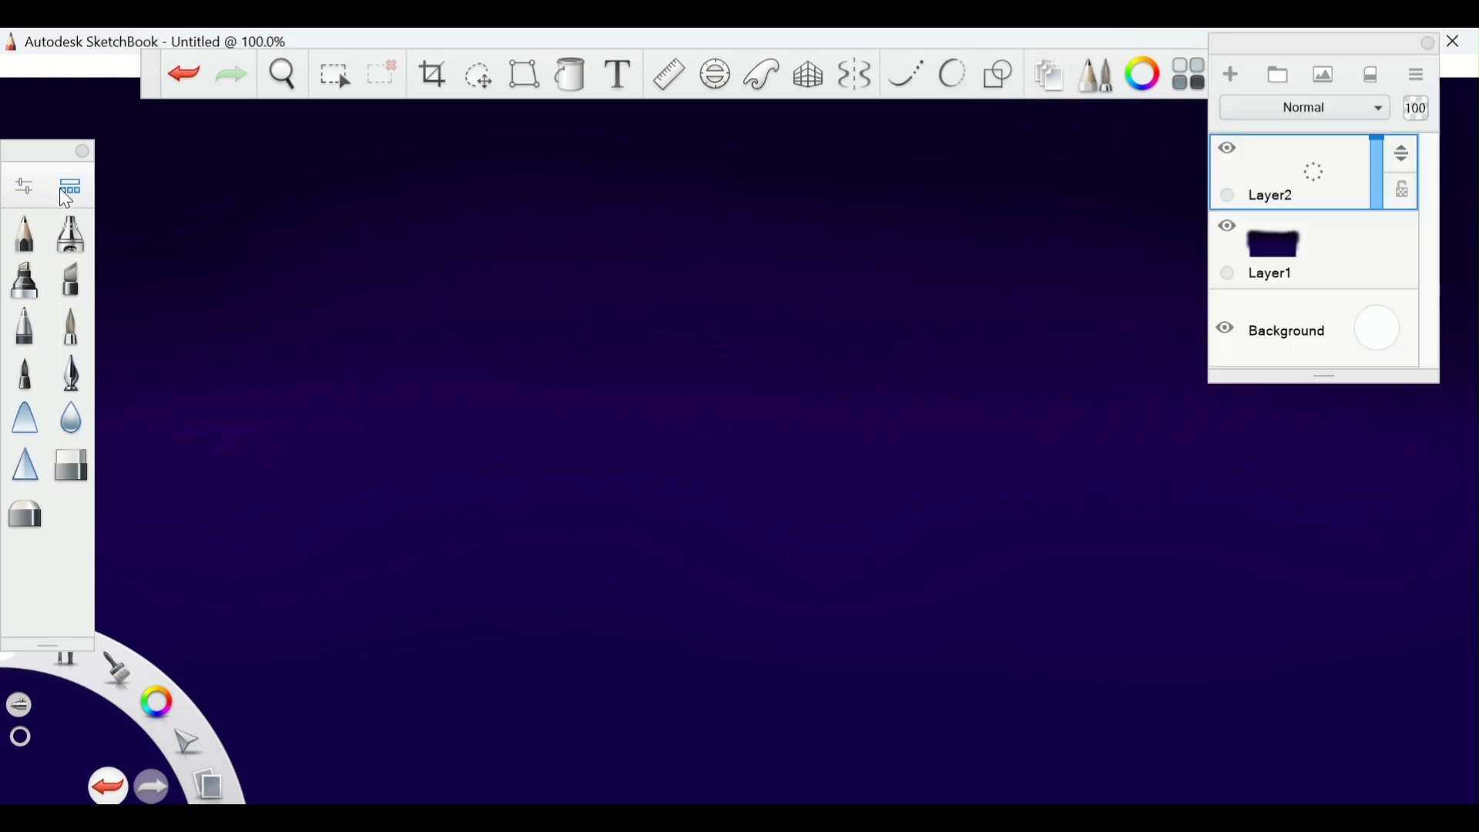
{"action": "left_click", "coordinate": [70, 188]}
{"action": "scroll", "coordinate": [783, 488], "scroll_direction": "down", "scroll_amount": 2}
{"action": "scroll", "coordinate": [784, 493], "scroll_direction": "down", "scroll_amount": 10}
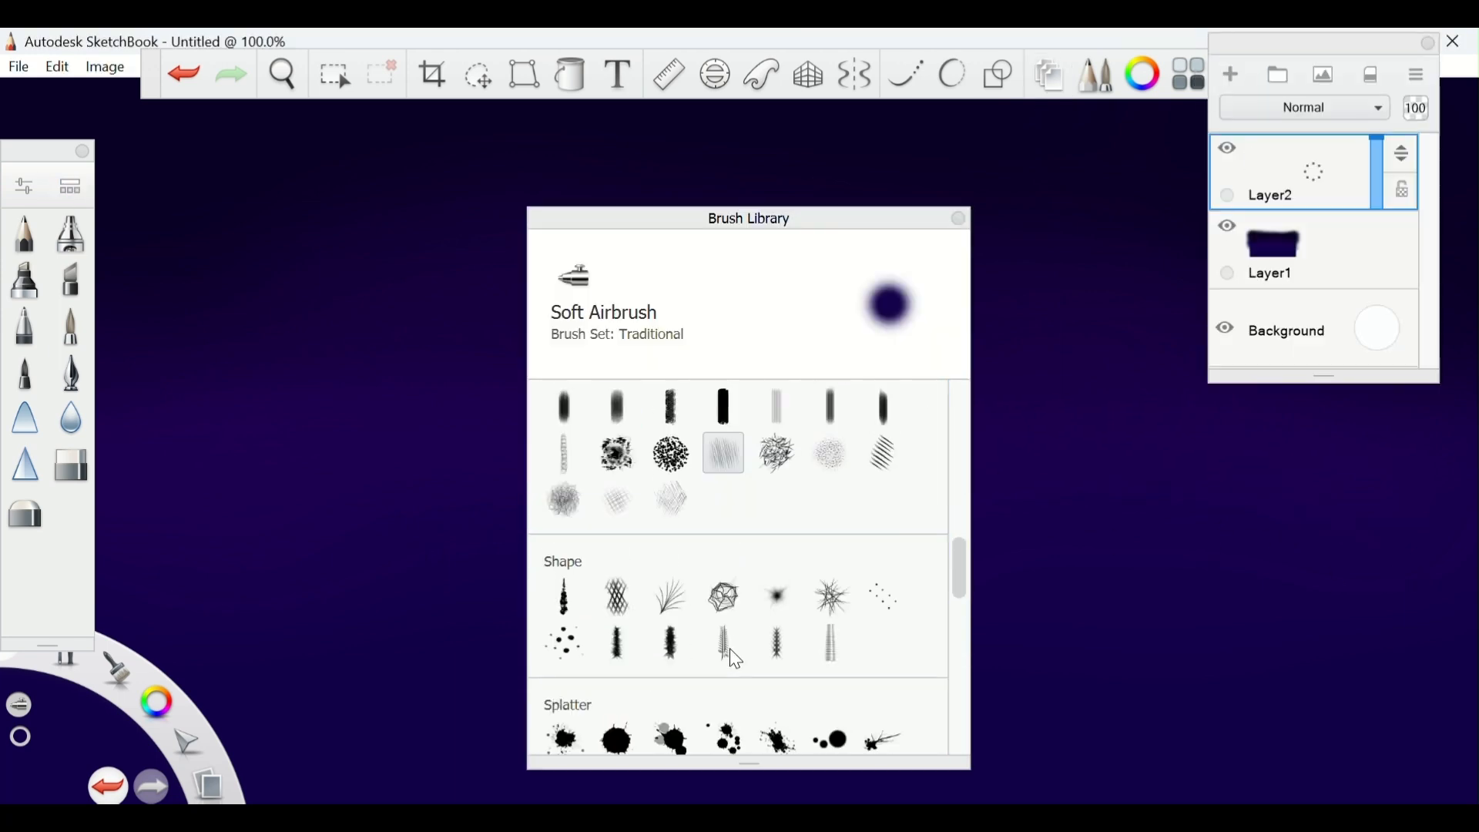
{"action": "scroll", "coordinate": [733, 653], "scroll_direction": "up", "scroll_amount": 12}
{"action": "double_click", "coordinate": [722, 587]}
{"action": "left_click", "coordinate": [1049, 231]}
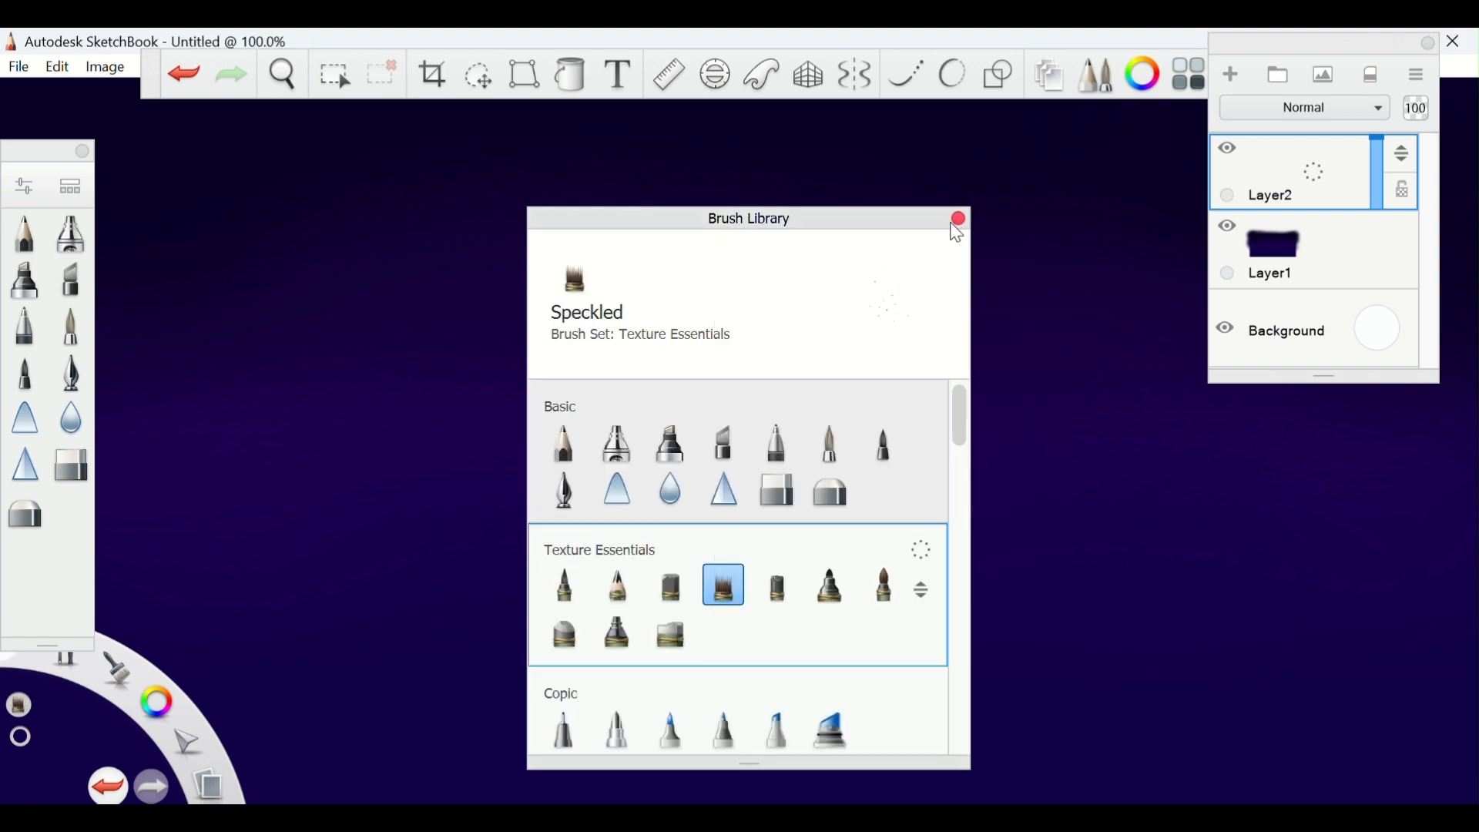
{"action": "left_click", "coordinate": [958, 220]}
{"action": "left_click", "coordinate": [1427, 44]}
{"action": "left_click", "coordinate": [1144, 74]}
{"action": "left_click", "coordinate": [589, 399]}
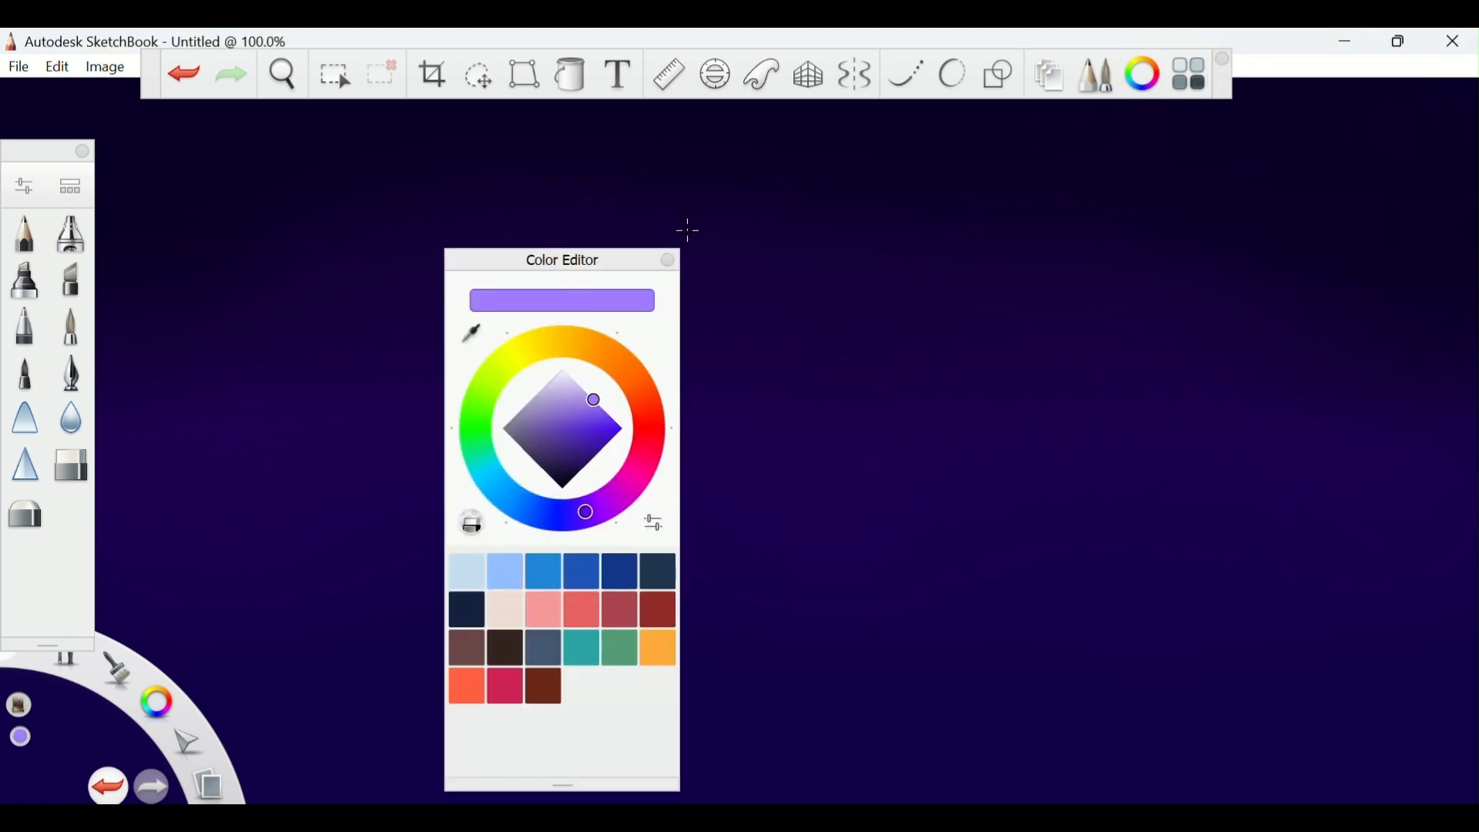
{"action": "left_click", "coordinate": [84, 152]}
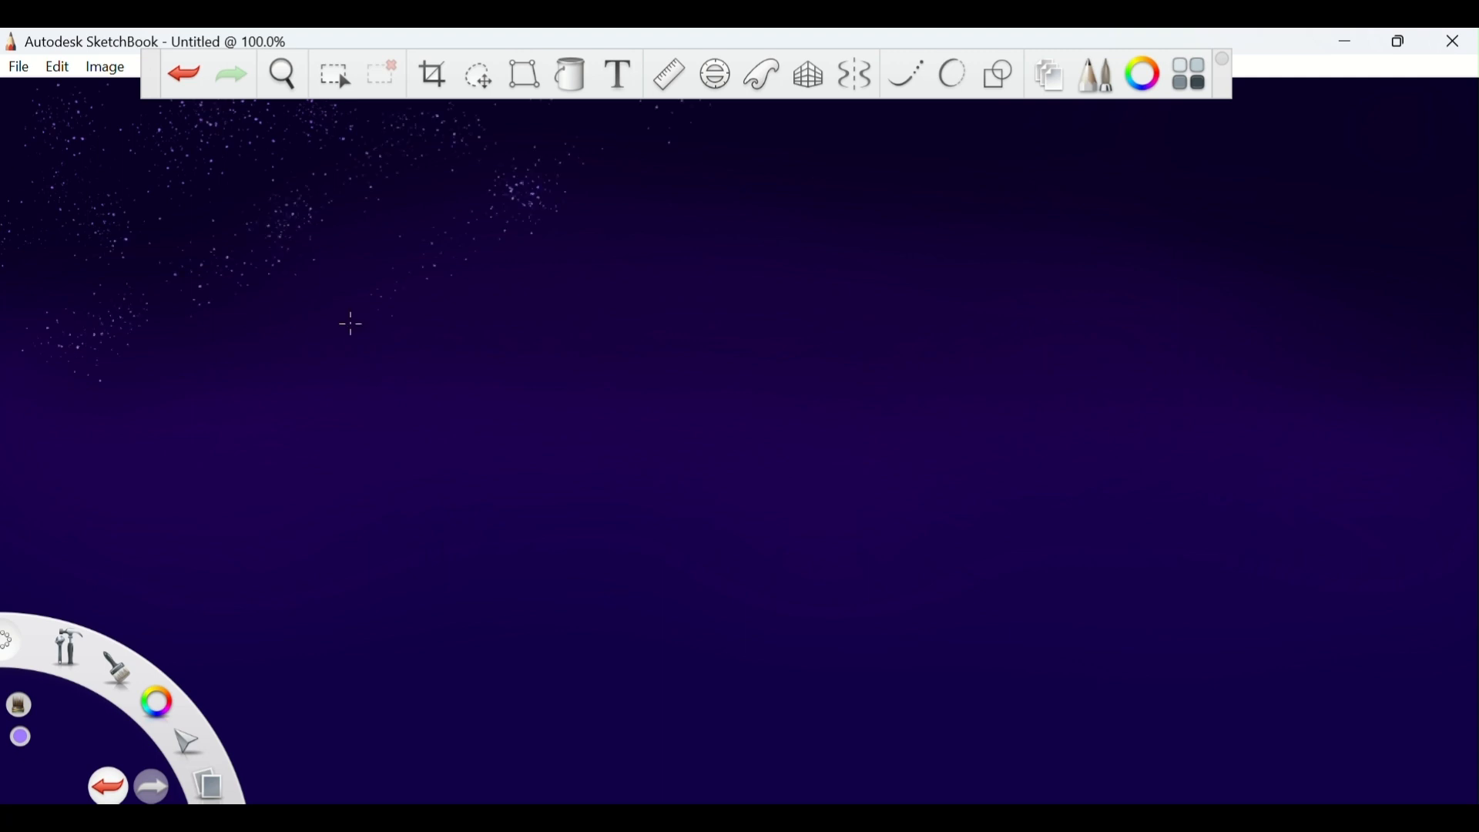
{"action": "key", "text": "ctrl+z"}
Scatter fine stars across the sky with the Speckled brush in a saturated medium violet.
{"action": "left_click", "coordinate": [1141, 75]}
{"action": "left_click", "coordinate": [601, 413]}
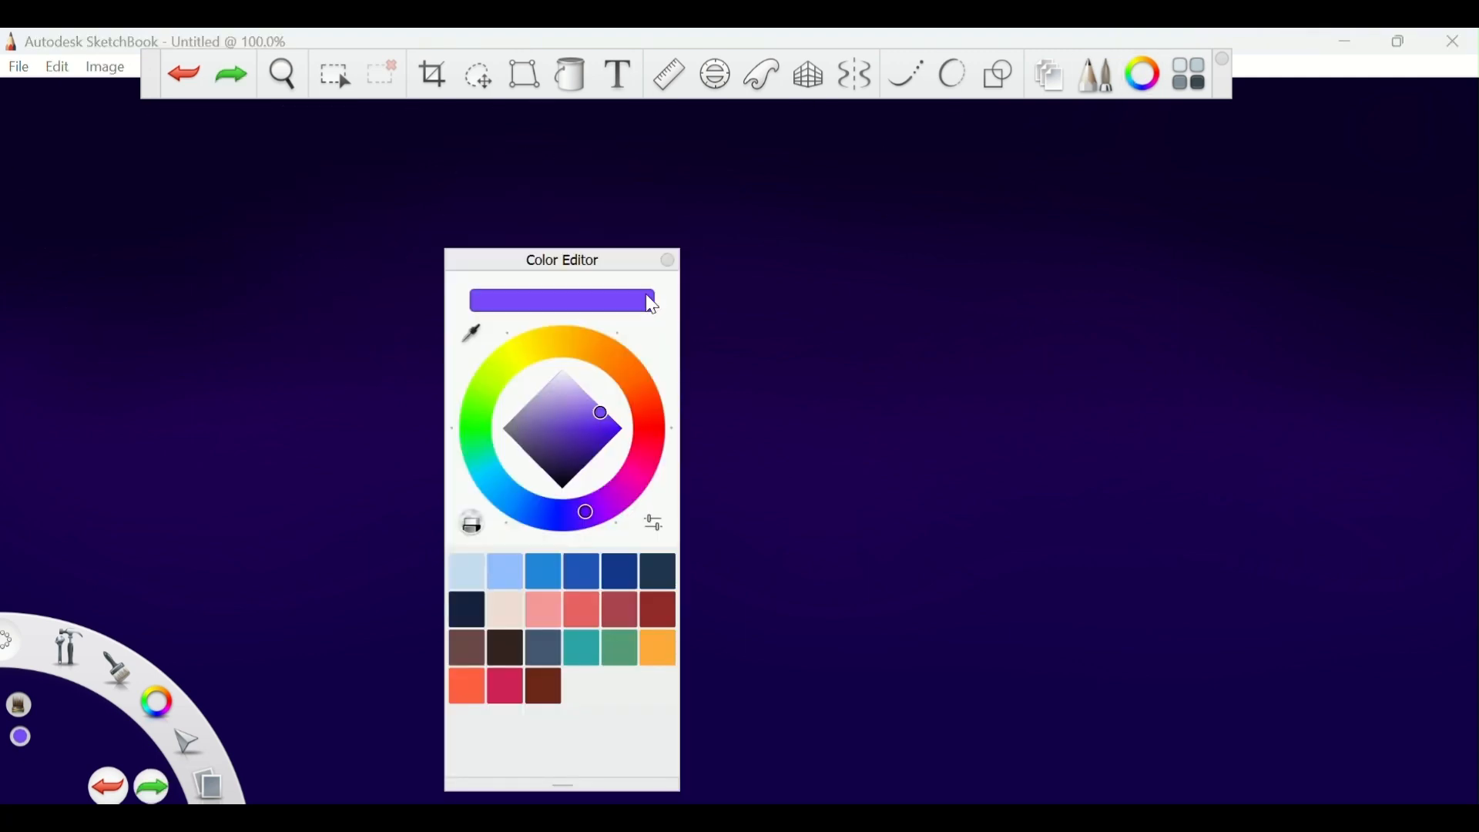
{"action": "left_click", "coordinate": [668, 260]}
{"action": "left_click_drag", "start_coordinate": [462, 165], "coordinate": [166, 175]}
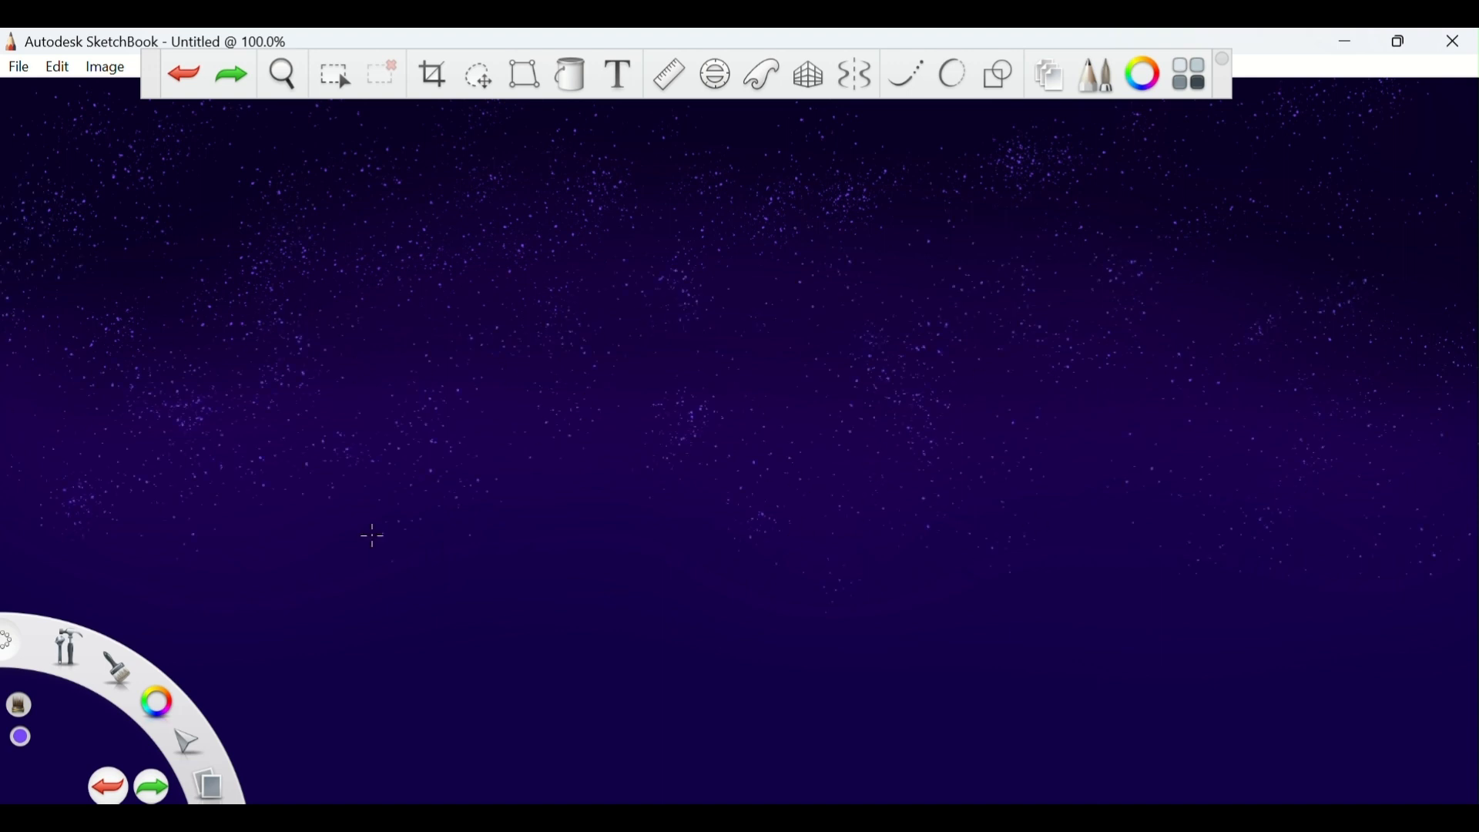
{"action": "left_click_drag", "start_coordinate": [179, 193], "coordinate": [258, 196]}
Add another layer for brighter stars and choose a pale lavender brush colour.
{"action": "left_click", "coordinate": [1042, 73]}
{"action": "left_click", "coordinate": [1226, 72]}
{"action": "left_click", "coordinate": [1429, 42]}
{"action": "left_click", "coordinate": [1095, 75]}
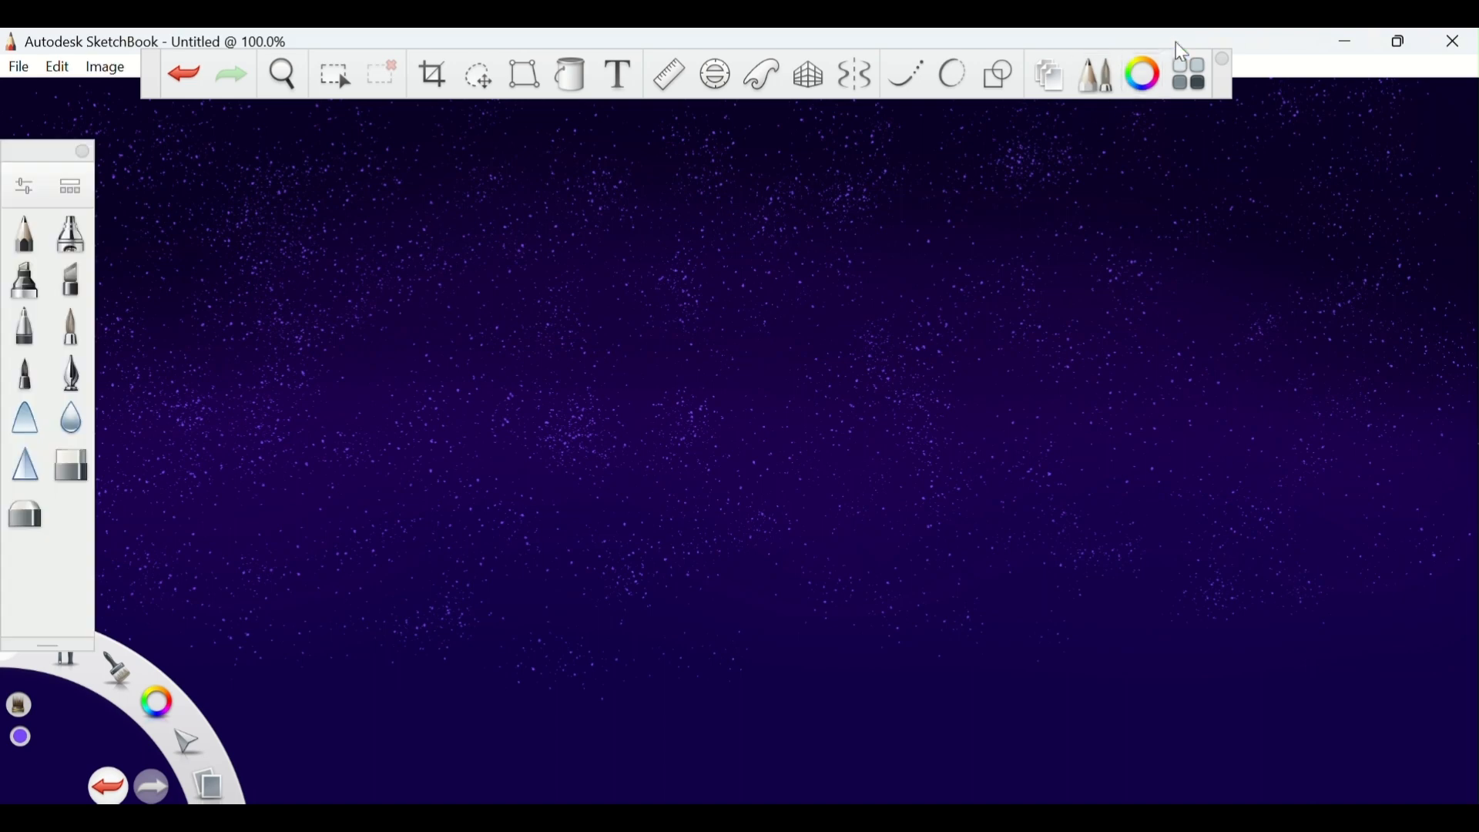
{"action": "left_click", "coordinate": [1141, 74]}
{"action": "left_click_drag", "start_coordinate": [600, 420], "coordinate": [578, 358]}
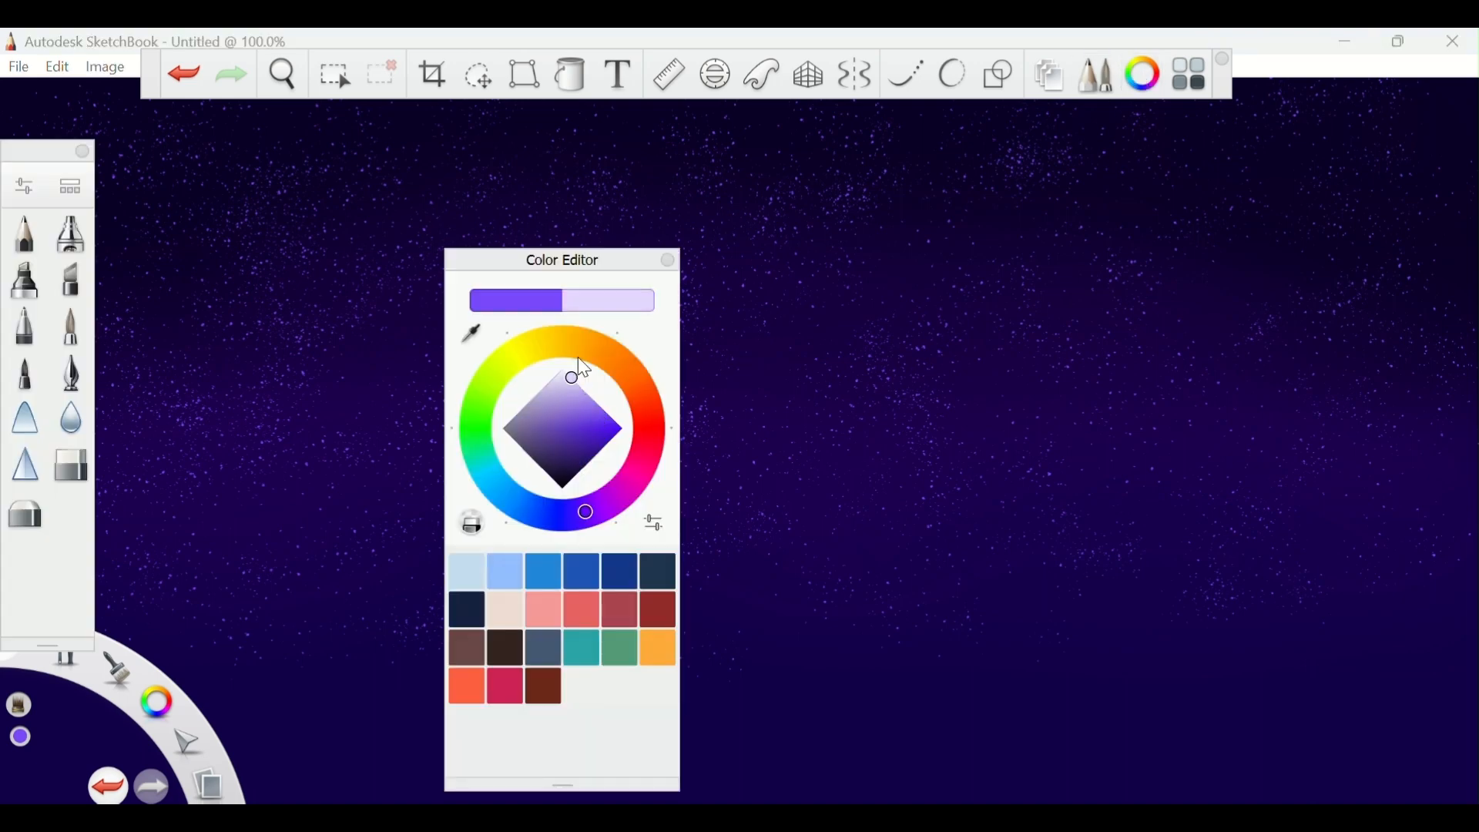
{"action": "left_click", "coordinate": [667, 260]}
Undo the test speckles, set the Speckled brush size to 48, and scatter pale lavender stars across the sky.
{"action": "left_click_drag", "start_coordinate": [116, 127], "coordinate": [82, 143]}
{"action": "key", "text": "ctrl+z"}
{"action": "left_click", "coordinate": [24, 186]}
{"action": "left_click_drag", "start_coordinate": [844, 532], "coordinate": [833, 533]}
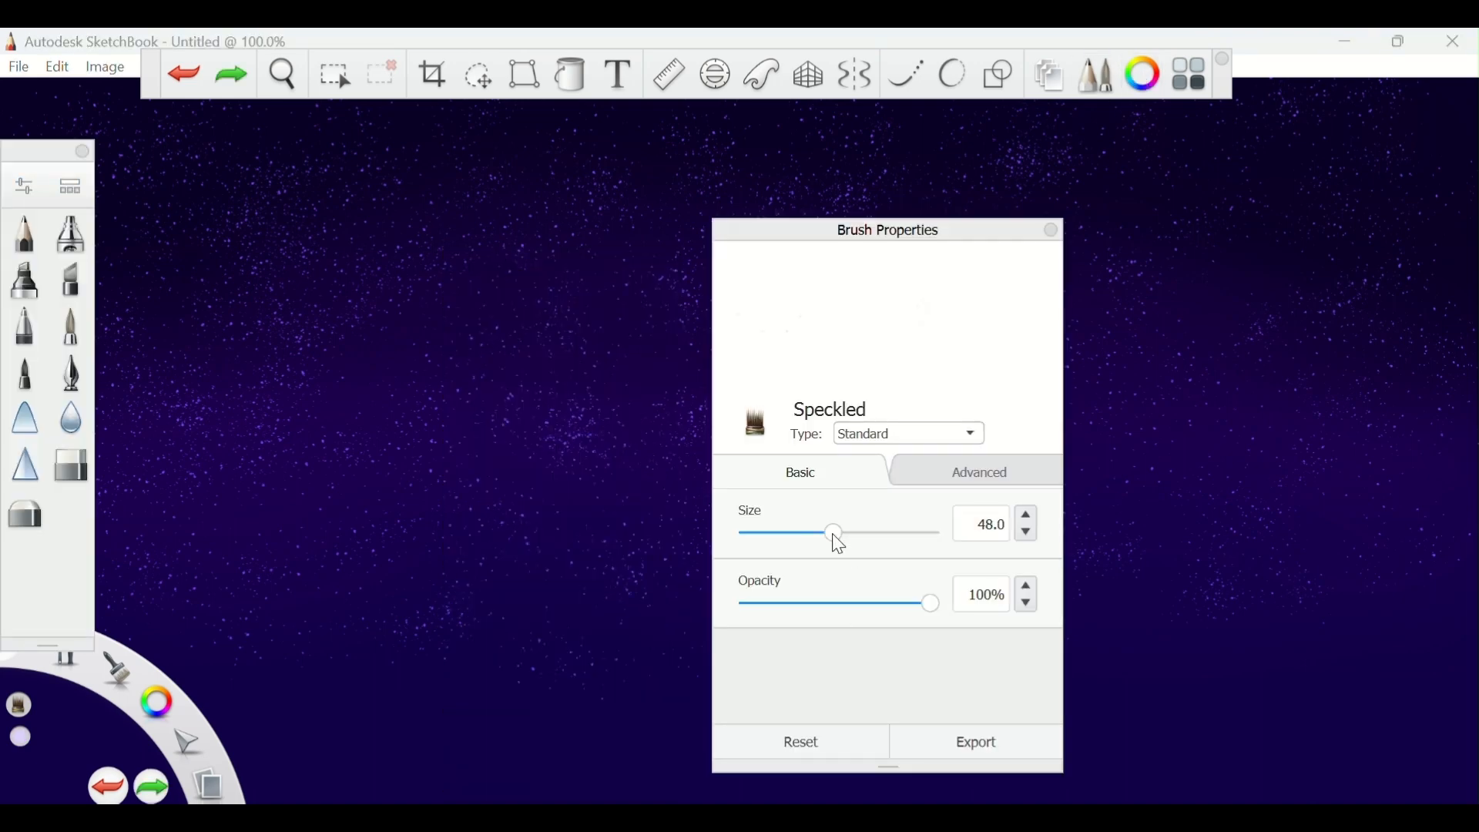
{"action": "left_click", "coordinate": [1050, 229]}
{"action": "left_click_drag", "start_coordinate": [581, 120], "coordinate": [356, 189]}
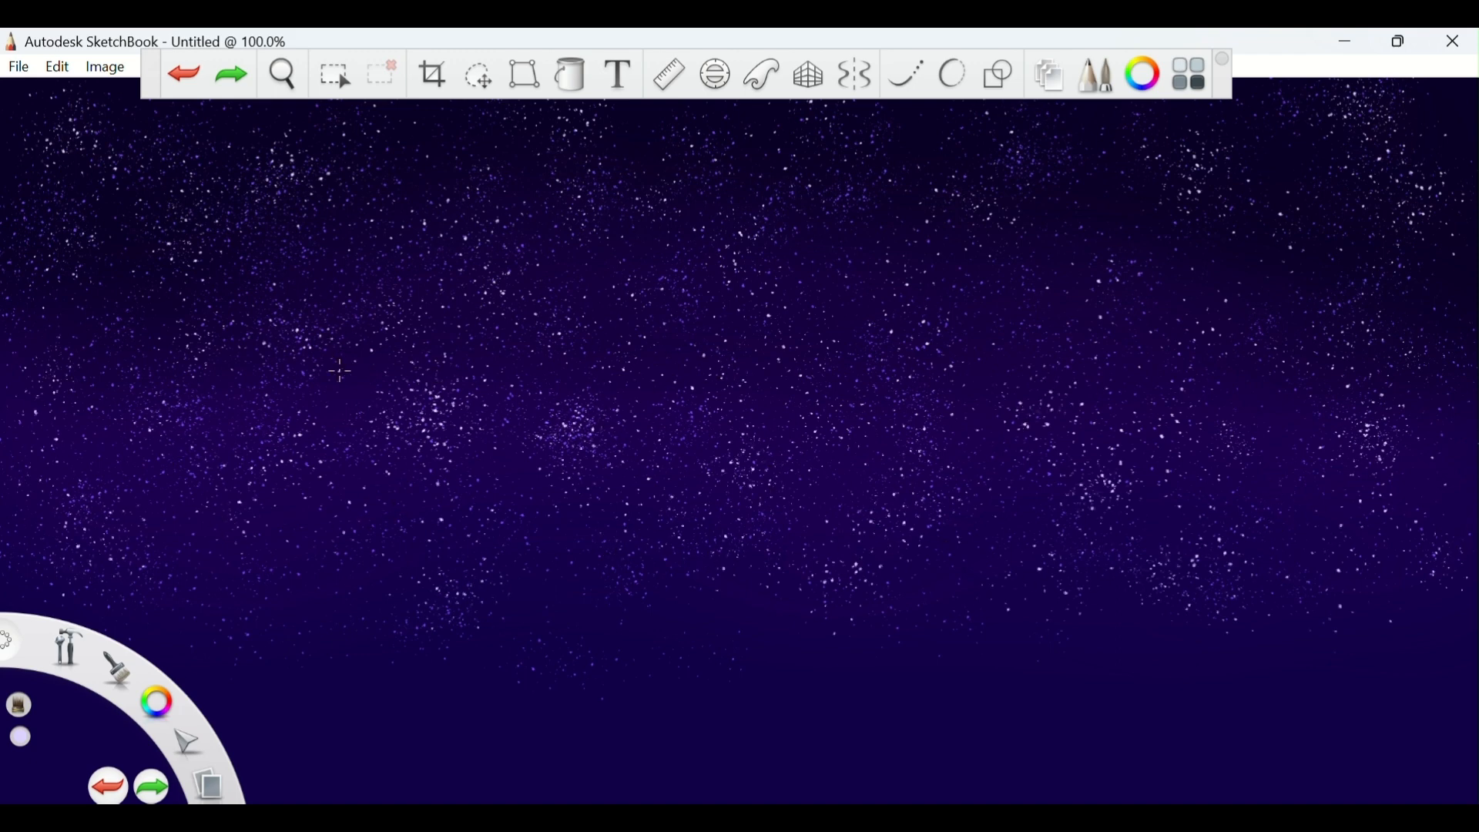
{"action": "left_click", "coordinate": [112, 512]}
Enlarge the Speckled brush and add denser clusters of bigger pale stars on both sides and the lower middle of the sky.
{"action": "left_click", "coordinate": [1097, 75]}
{"action": "left_click", "coordinate": [24, 186]}
{"action": "left_click", "coordinate": [849, 531]}
{"action": "left_click", "coordinate": [1052, 229]}
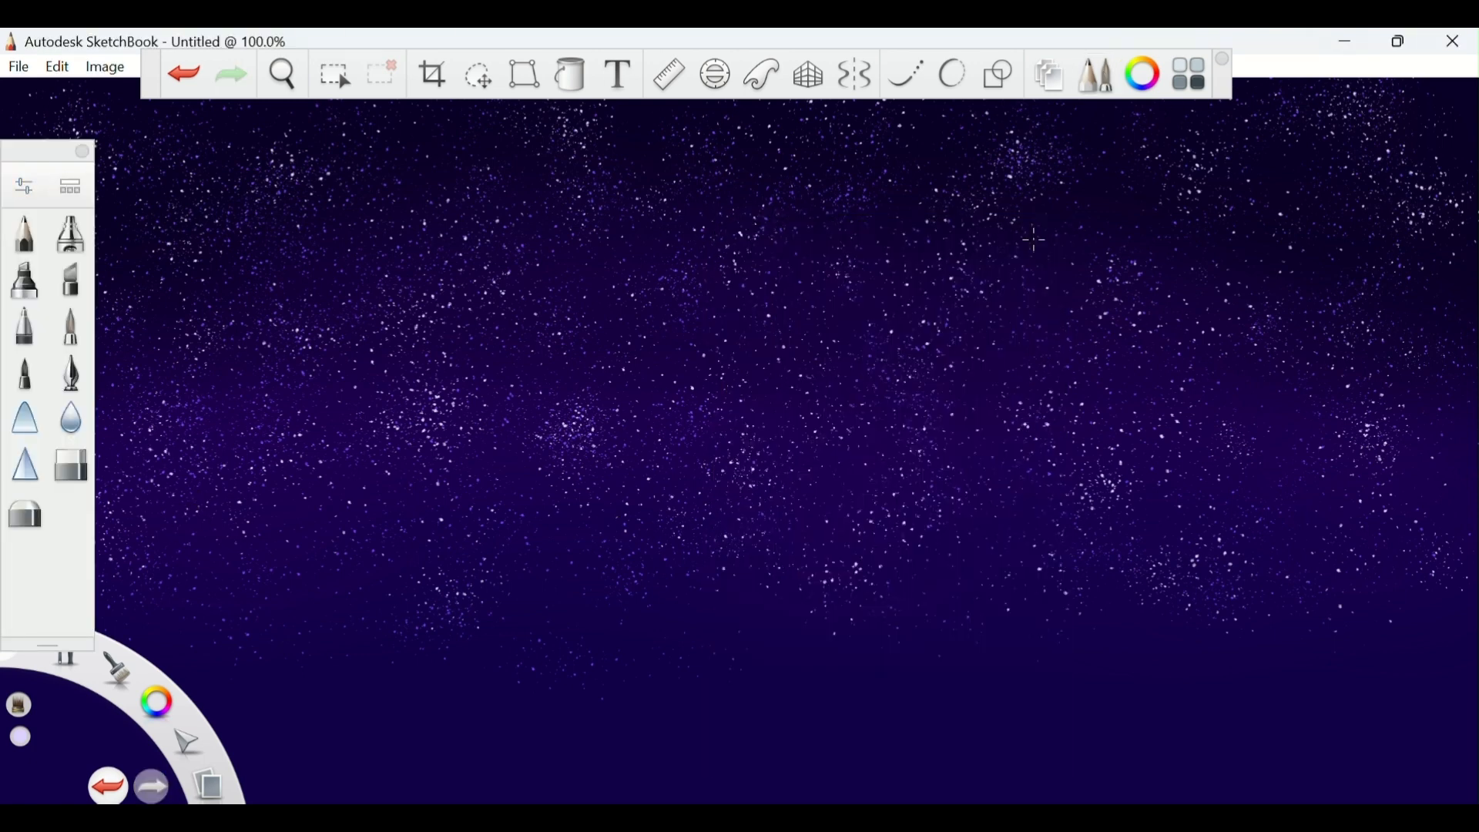
{"action": "left_click", "coordinate": [78, 153]}
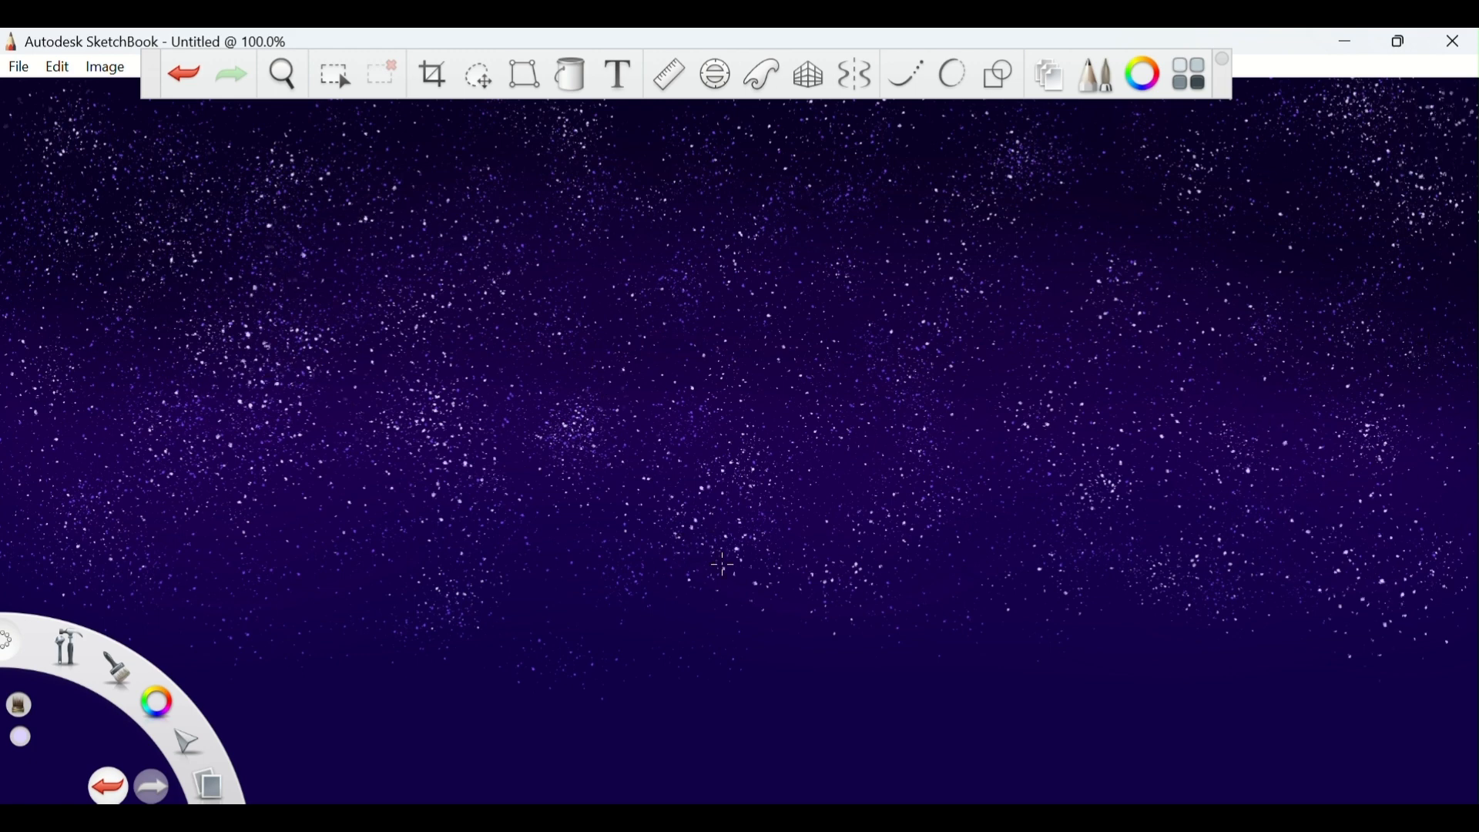
Adjust the Speckled brush and dab a few larger bright stars near the sky's left side and upper right.
{"action": "left_click", "coordinate": [1098, 75]}
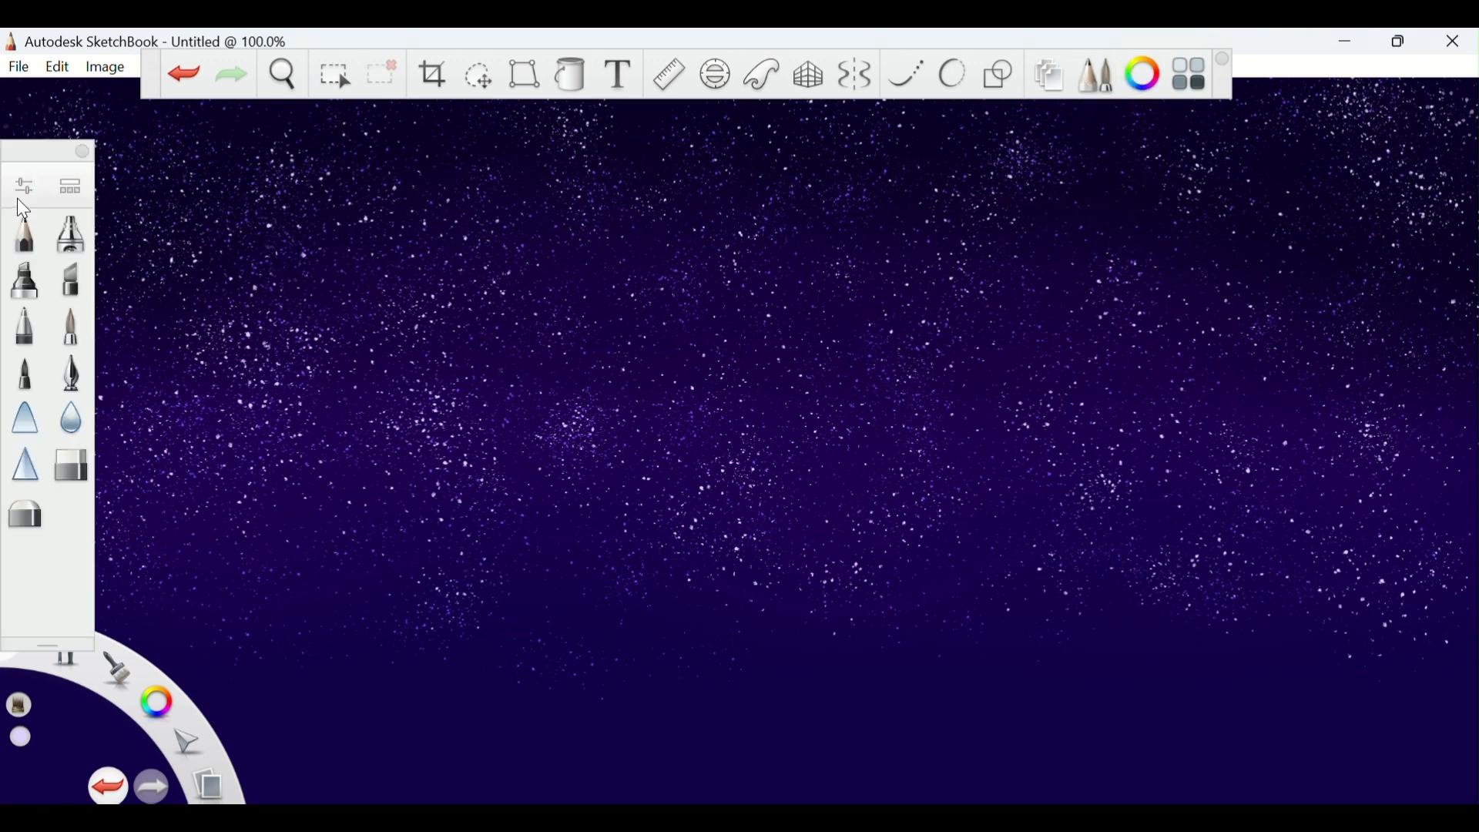
{"action": "left_click", "coordinate": [20, 193]}
{"action": "left_click", "coordinate": [1054, 231]}
{"action": "left_click", "coordinate": [82, 152]}
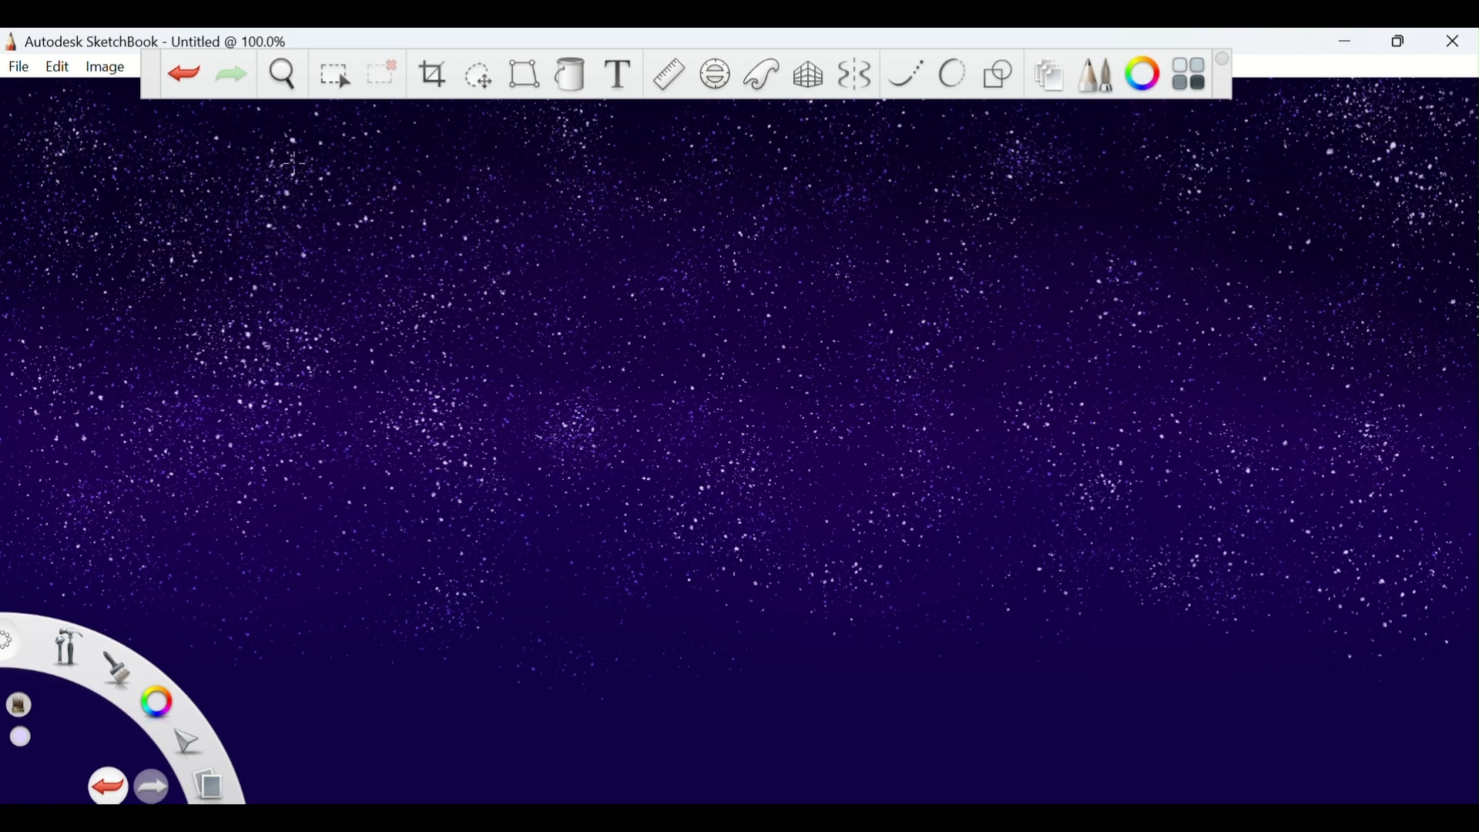
Add a new layer above the stars and choose the Dotted_2 texture brush for painting nebula clouds.
{"action": "left_click", "coordinate": [1042, 80]}
{"action": "left_click", "coordinate": [1231, 74]}
{"action": "left_click", "coordinate": [1430, 46]}
{"action": "left_click", "coordinate": [1096, 76]}
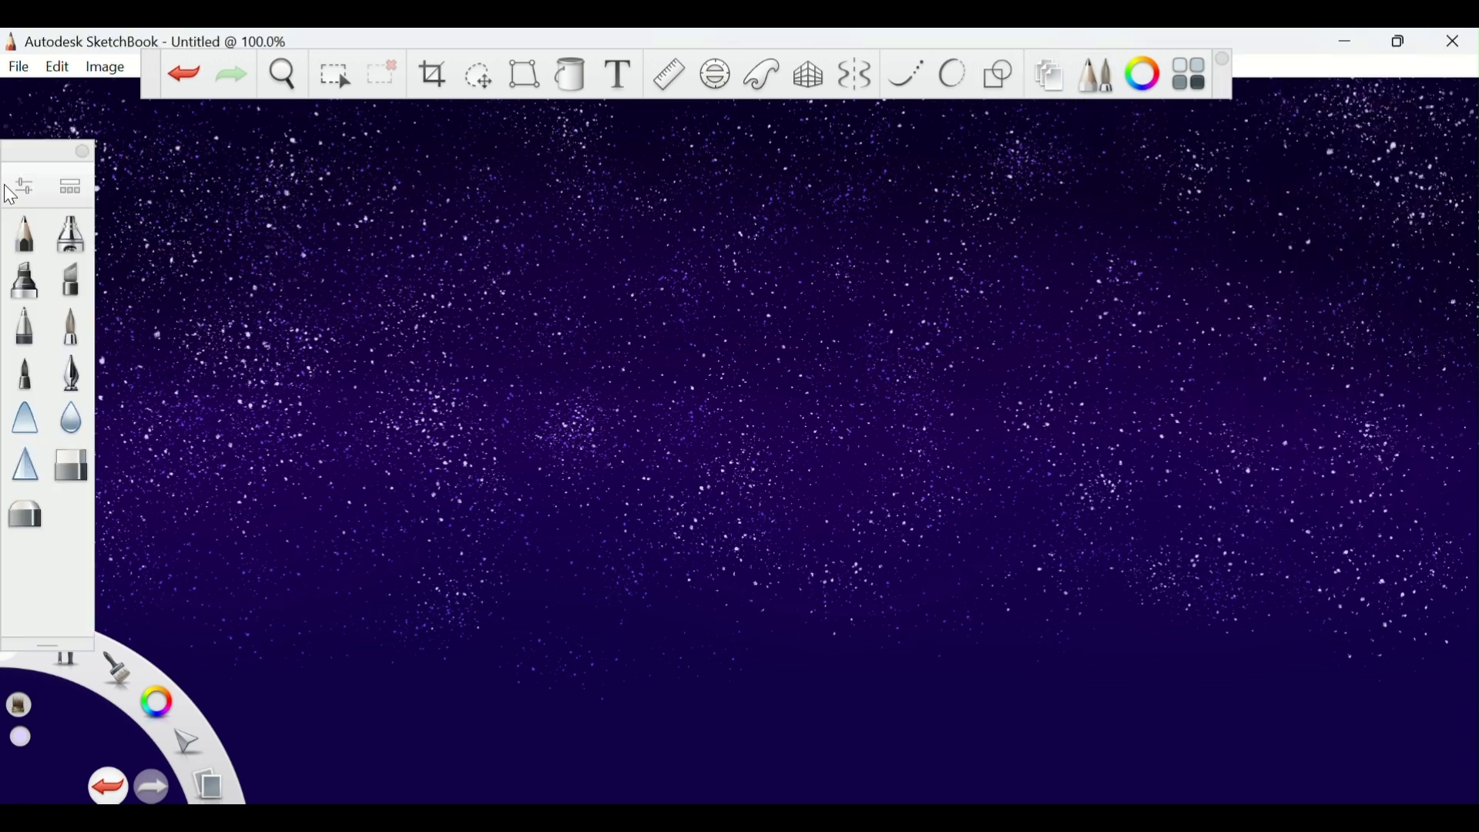
{"action": "left_click", "coordinate": [75, 193]}
{"action": "scroll", "coordinate": [709, 617], "scroll_direction": "down", "scroll_amount": 10}
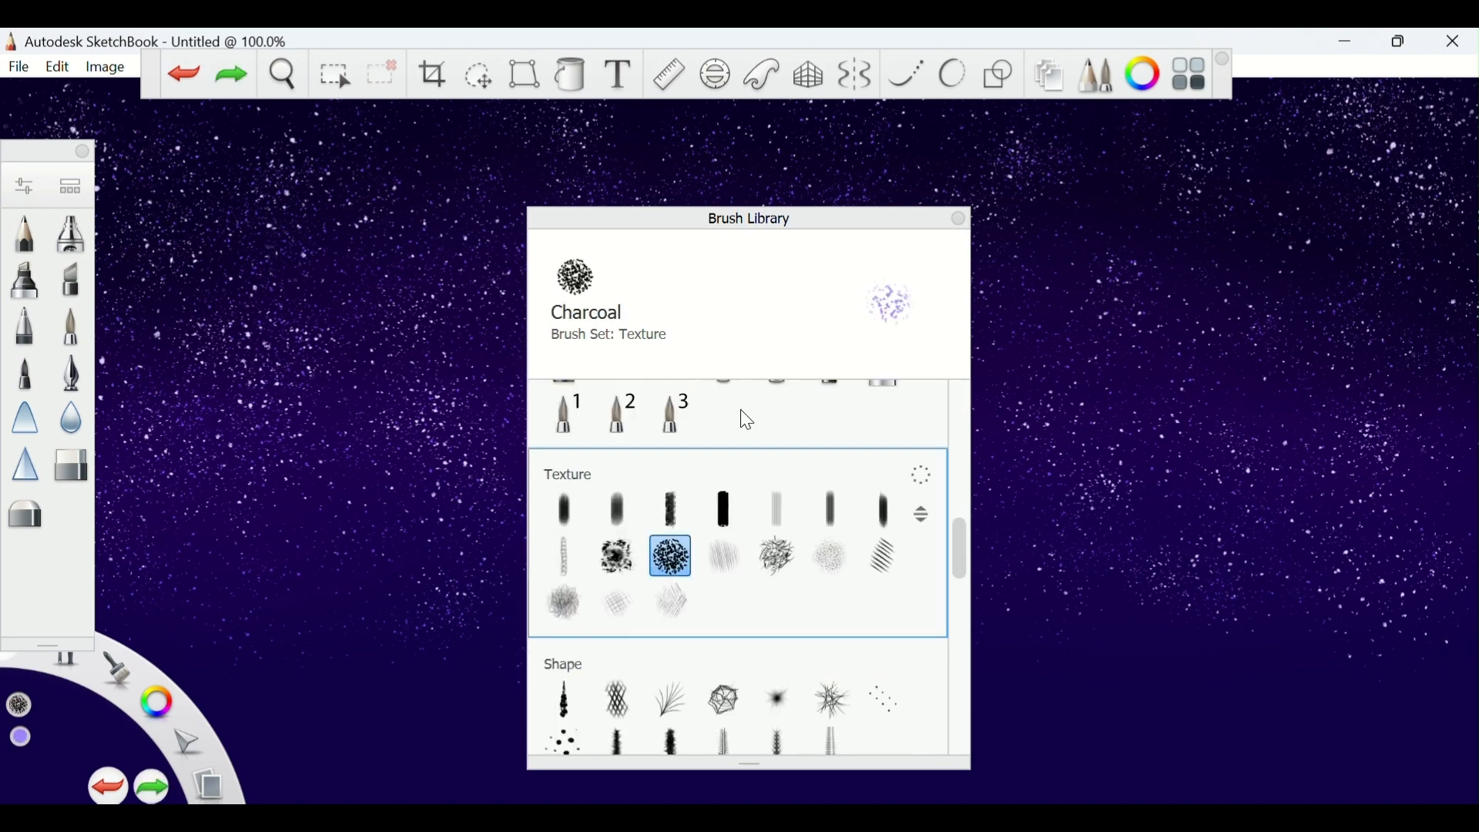
{"action": "double_click", "coordinate": [724, 556]}
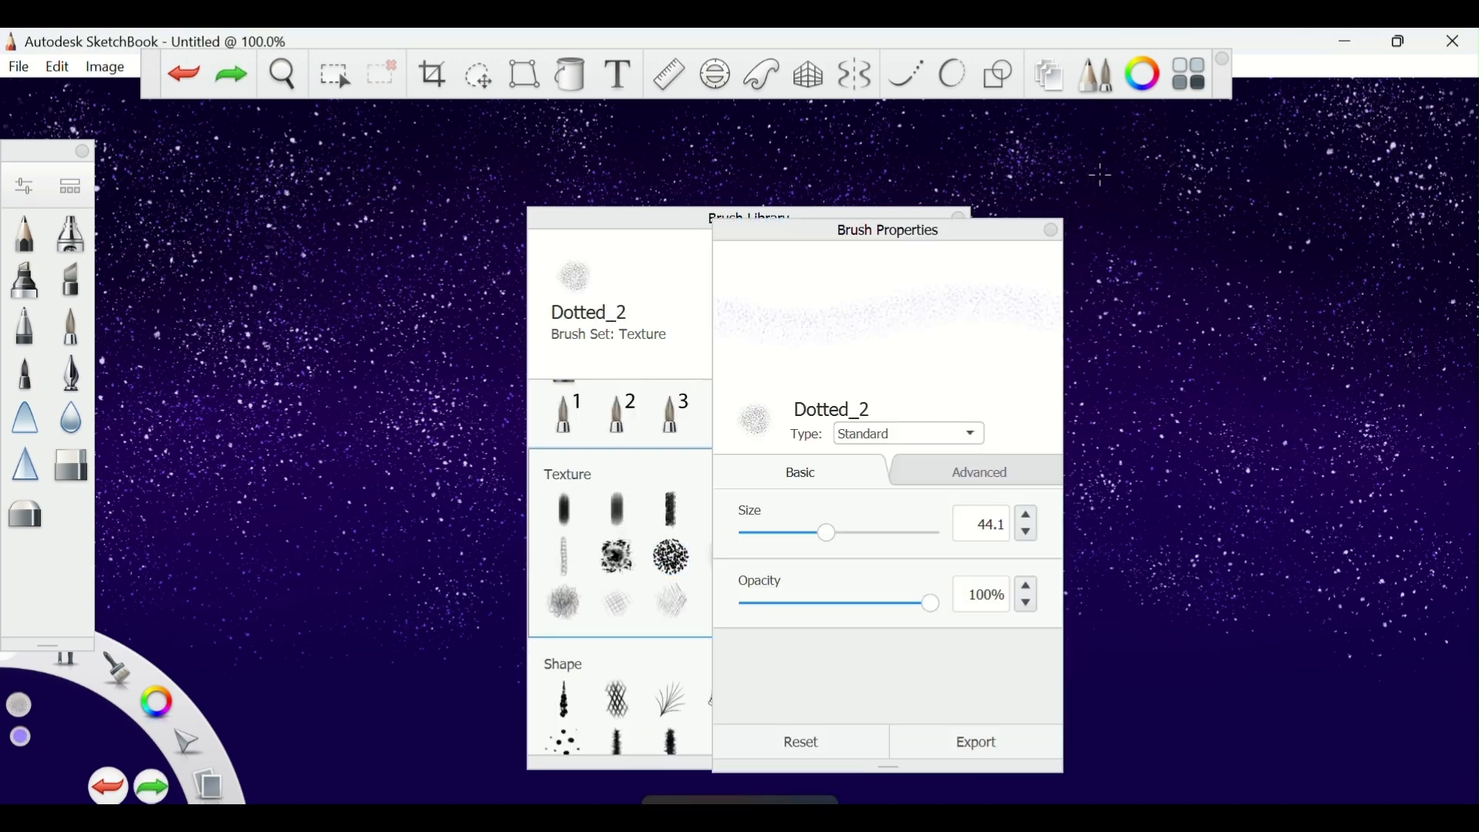
{"action": "left_click", "coordinate": [1052, 230]}
{"action": "left_click", "coordinate": [960, 216]}
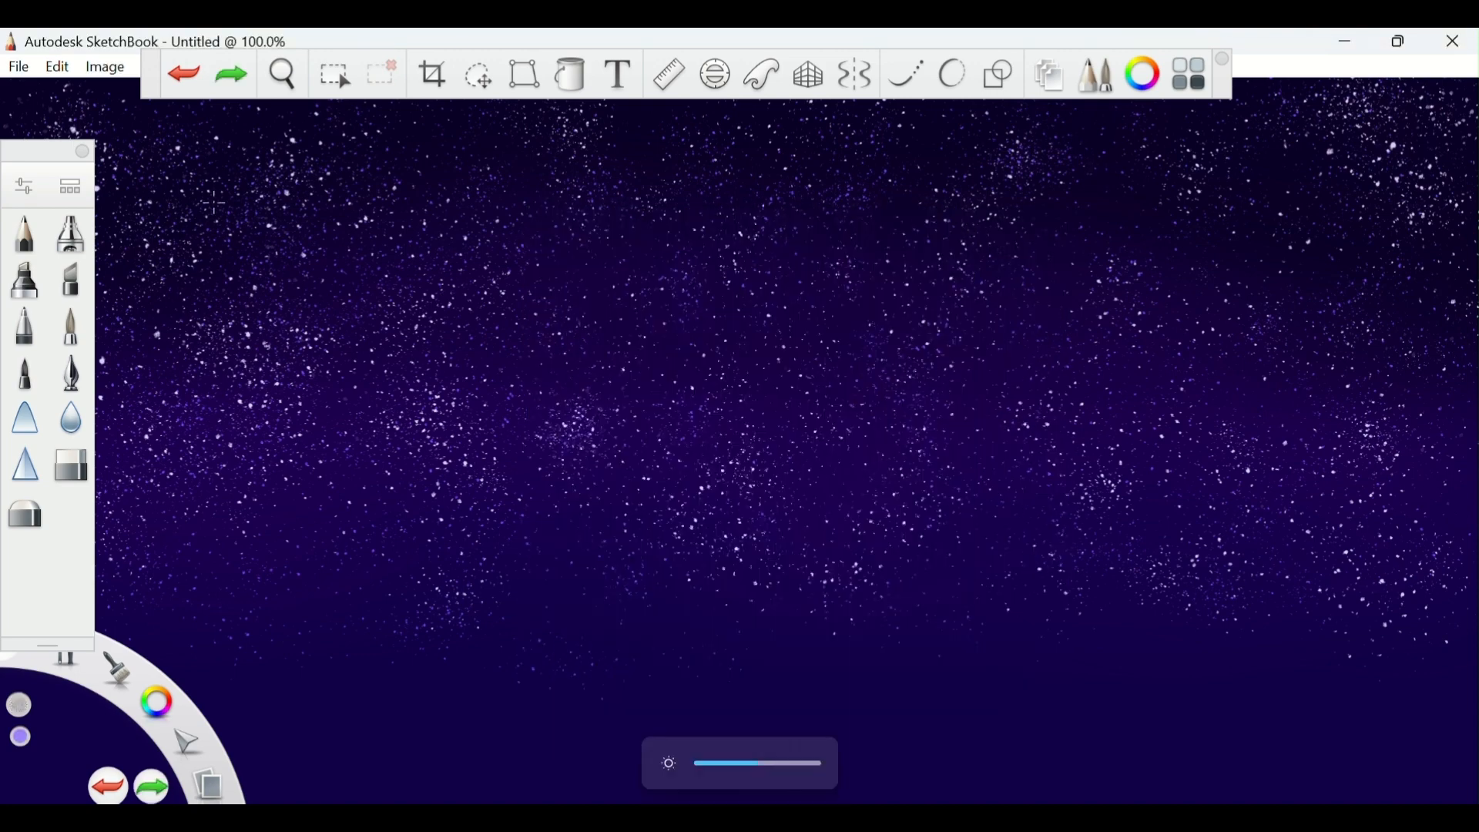
{"action": "left_click", "coordinate": [82, 152]}
Paint violet nebula clouds in two diagonal bands from the sky's upper left towards its lower right.
{"action": "mouse_move", "coordinate": [171, 132]}
{"action": "left_mouse_down"}
{"action": "mouse_move", "coordinate": [251, 175]}
{"action": "mouse_move", "coordinate": [252, 225]}
{"action": "mouse_move", "coordinate": [375, 205]}
{"action": "mouse_move", "coordinate": [553, 297]}
{"action": "mouse_move", "coordinate": [590, 277]}
{"action": "mouse_move", "coordinate": [621, 327]}
{"action": "mouse_move", "coordinate": [711, 375]}
{"action": "mouse_move", "coordinate": [771, 328]}
{"action": "mouse_move", "coordinate": [775, 298]}
{"action": "mouse_move", "coordinate": [717, 303]}
{"action": "mouse_move", "coordinate": [593, 227]}
{"action": "mouse_move", "coordinate": [638, 268]}
{"action": "mouse_move", "coordinate": [772, 348]}
{"action": "left_mouse_up"}
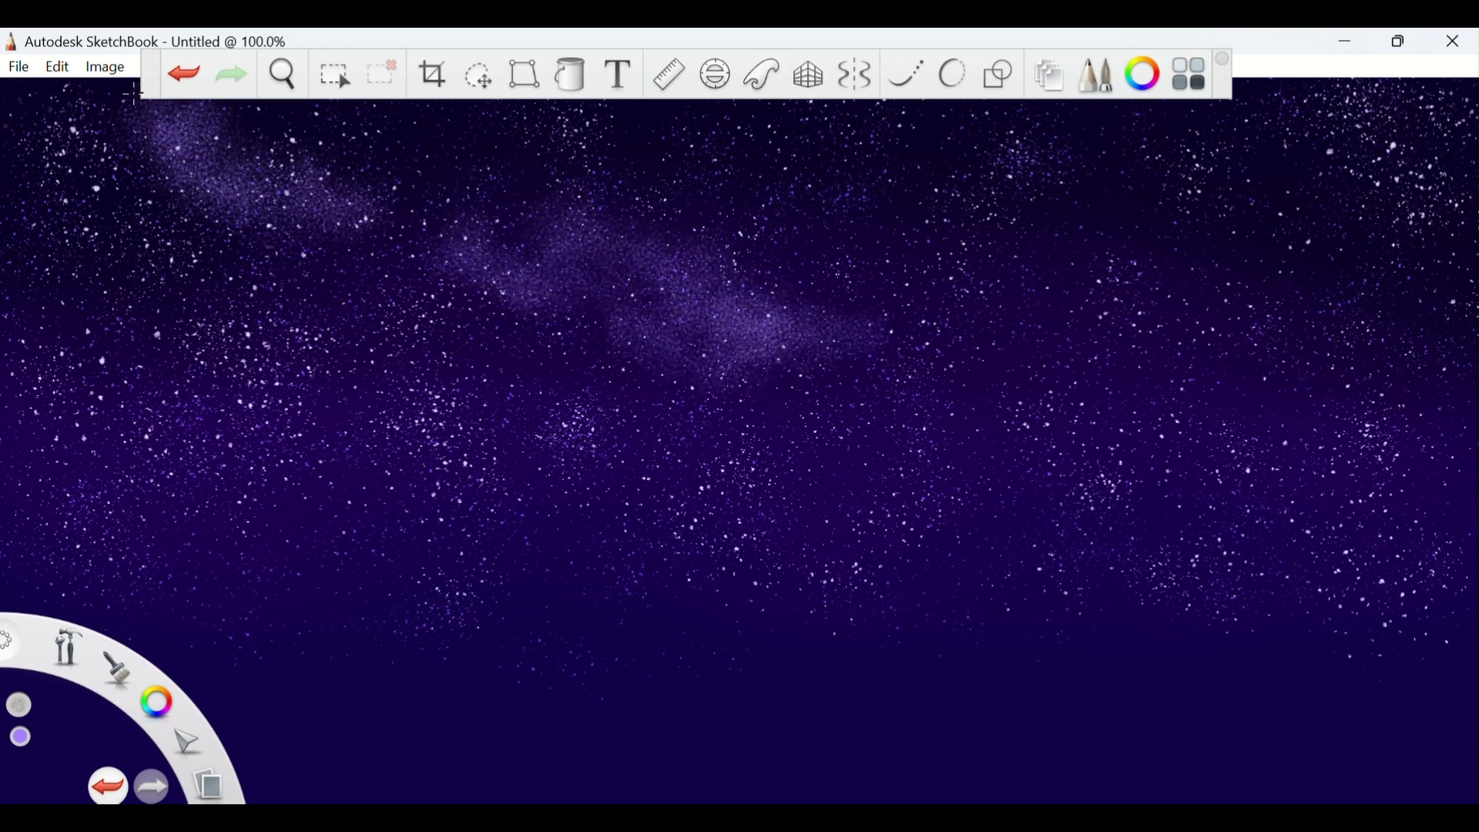
{"action": "mouse_move", "coordinate": [133, 94]}
{"action": "left_mouse_down"}
{"action": "mouse_move", "coordinate": [297, 152]}
{"action": "mouse_move", "coordinate": [394, 214]}
{"action": "left_mouse_up"}
{"action": "mouse_move", "coordinate": [269, 304]}
{"action": "left_mouse_down"}
{"action": "mouse_move", "coordinate": [172, 265]}
{"action": "mouse_move", "coordinate": [397, 329]}
{"action": "mouse_move", "coordinate": [455, 382]}
{"action": "mouse_move", "coordinate": [510, 401]}
{"action": "mouse_move", "coordinate": [472, 420]}
{"action": "mouse_move", "coordinate": [715, 470]}
{"action": "mouse_move", "coordinate": [799, 512]}
{"action": "mouse_move", "coordinate": [765, 518]}
{"action": "mouse_move", "coordinate": [765, 451]}
{"action": "mouse_move", "coordinate": [594, 490]}
{"action": "mouse_move", "coordinate": [720, 535]}
{"action": "mouse_move", "coordinate": [820, 535]}
{"action": "mouse_move", "coordinate": [884, 574]}
{"action": "mouse_move", "coordinate": [886, 594]}
{"action": "mouse_move", "coordinate": [917, 592]}
{"action": "mouse_move", "coordinate": [947, 565]}
{"action": "mouse_move", "coordinate": [938, 515]}
{"action": "mouse_move", "coordinate": [1019, 651]}
{"action": "mouse_move", "coordinate": [977, 655]}
{"action": "mouse_move", "coordinate": [1022, 689]}
{"action": "mouse_move", "coordinate": [1177, 628]}
{"action": "mouse_move", "coordinate": [1137, 531]}
{"action": "mouse_move", "coordinate": [1081, 531]}
{"action": "mouse_move", "coordinate": [1144, 488]}
{"action": "mouse_move", "coordinate": [1229, 603]}
{"action": "mouse_move", "coordinate": [1230, 666]}
{"action": "mouse_move", "coordinate": [1240, 585]}
{"action": "mouse_move", "coordinate": [1216, 439]}
{"action": "mouse_move", "coordinate": [1201, 500]}
{"action": "left_mouse_up"}
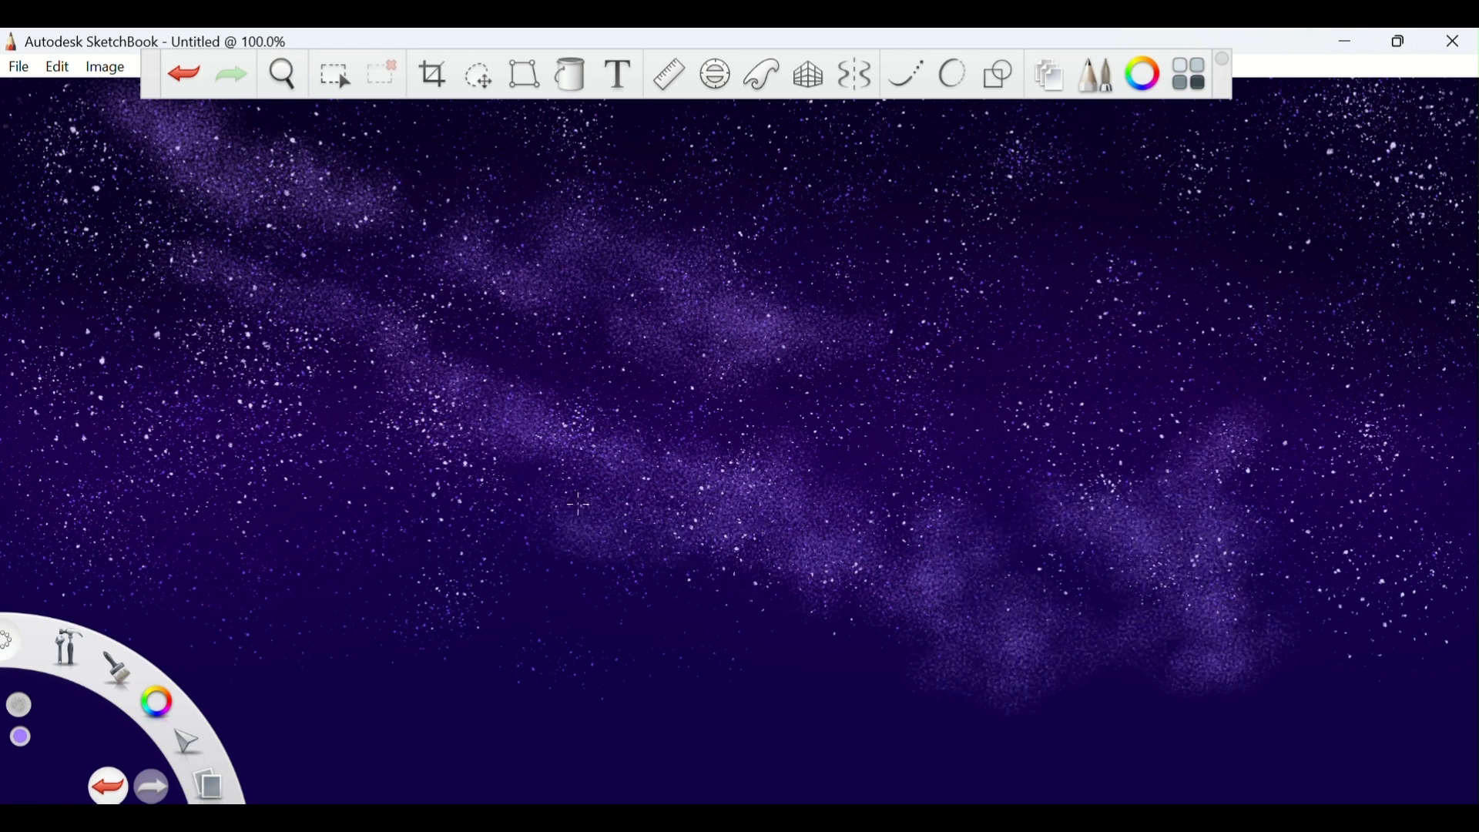
Lighten the brush colour to soft lavender and paint highlights over the upper cloud and along the lower diagonal band.
{"action": "left_click", "coordinate": [1143, 74]}
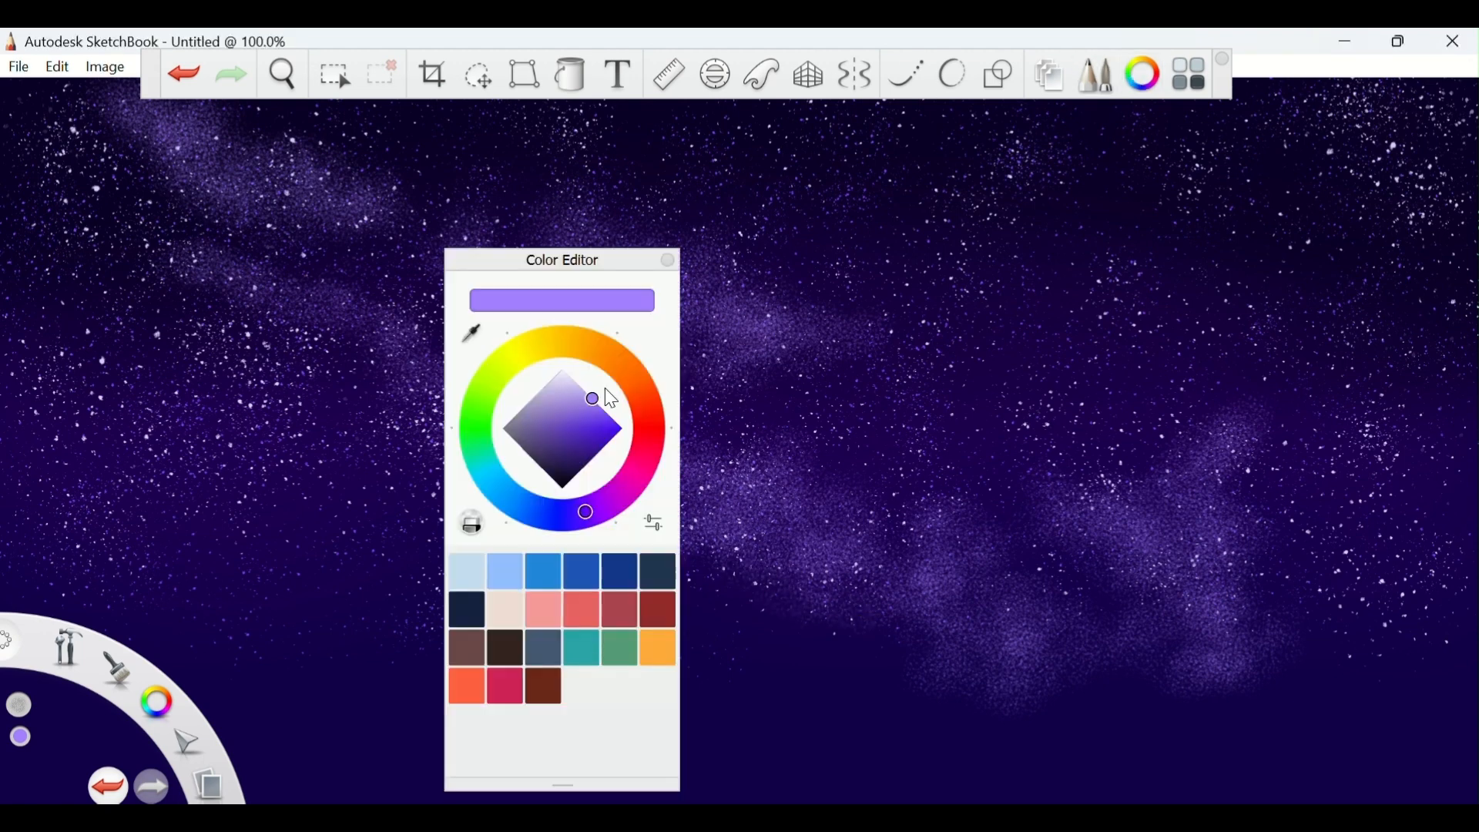
{"action": "left_click", "coordinate": [667, 260]}
{"action": "mouse_move", "coordinate": [543, 286]}
{"action": "left_mouse_down"}
{"action": "mouse_move", "coordinate": [637, 326]}
{"action": "mouse_move", "coordinate": [590, 311]}
{"action": "mouse_move", "coordinate": [627, 292]}
{"action": "left_mouse_up"}
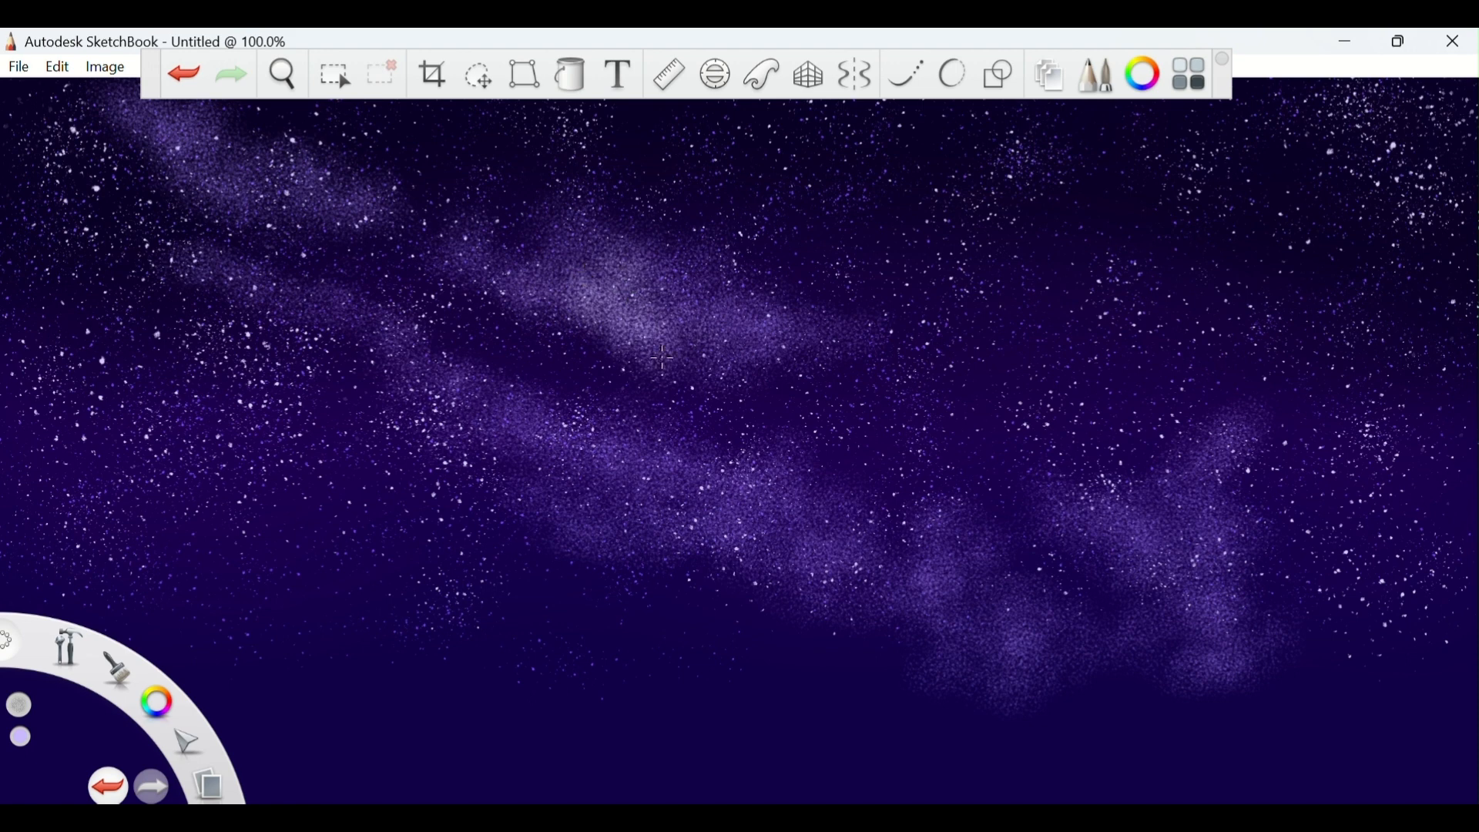
{"action": "left_click_drag", "start_coordinate": [661, 357], "coordinate": [655, 362]}
{"action": "left_click_drag", "start_coordinate": [408, 345], "coordinate": [312, 297]}
{"action": "left_click", "coordinate": [1095, 74]}
{"action": "left_click", "coordinate": [24, 187]}
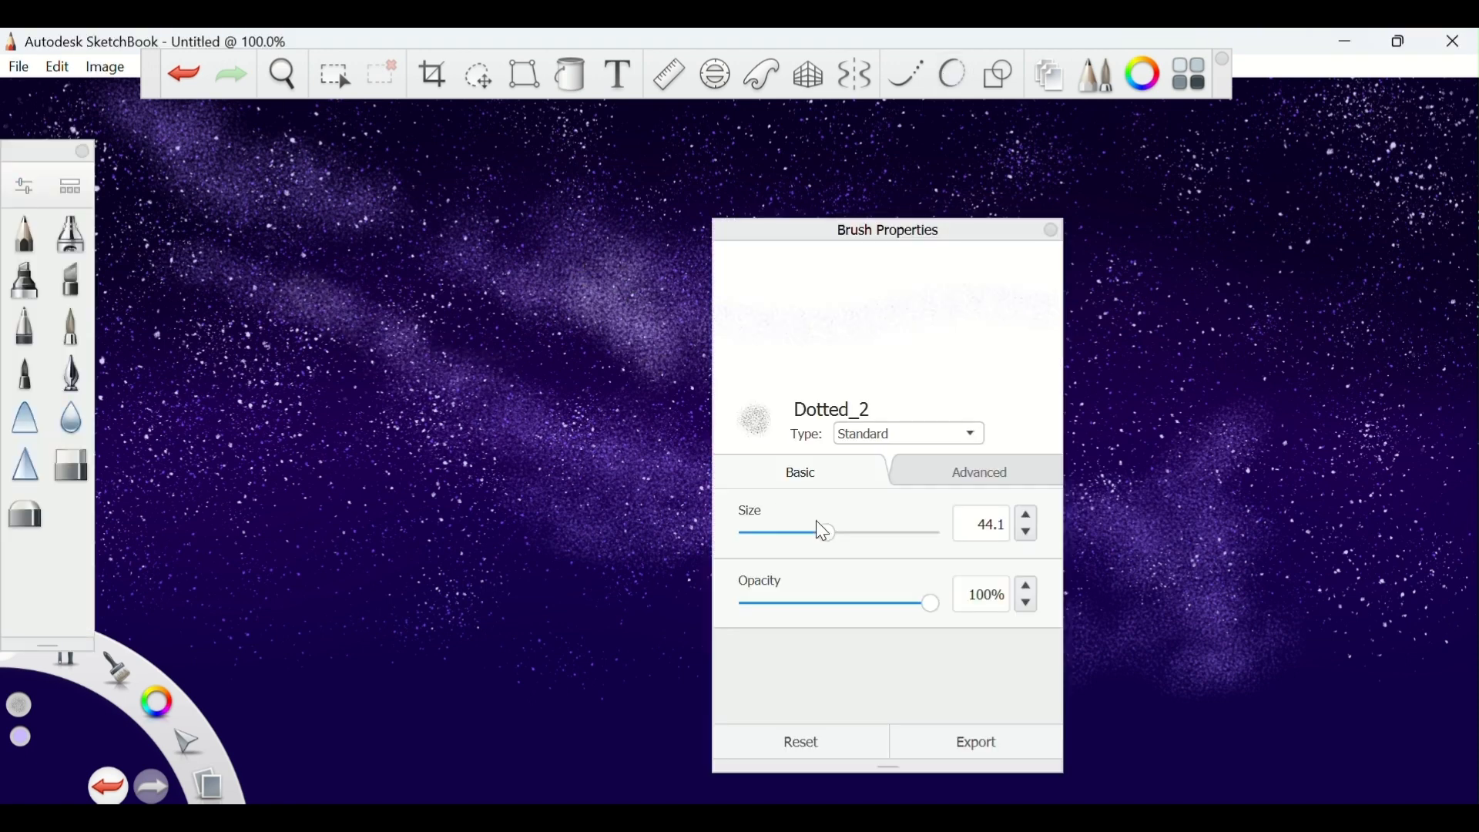
{"action": "left_click", "coordinate": [1052, 230]}
{"action": "left_click", "coordinate": [83, 152]}
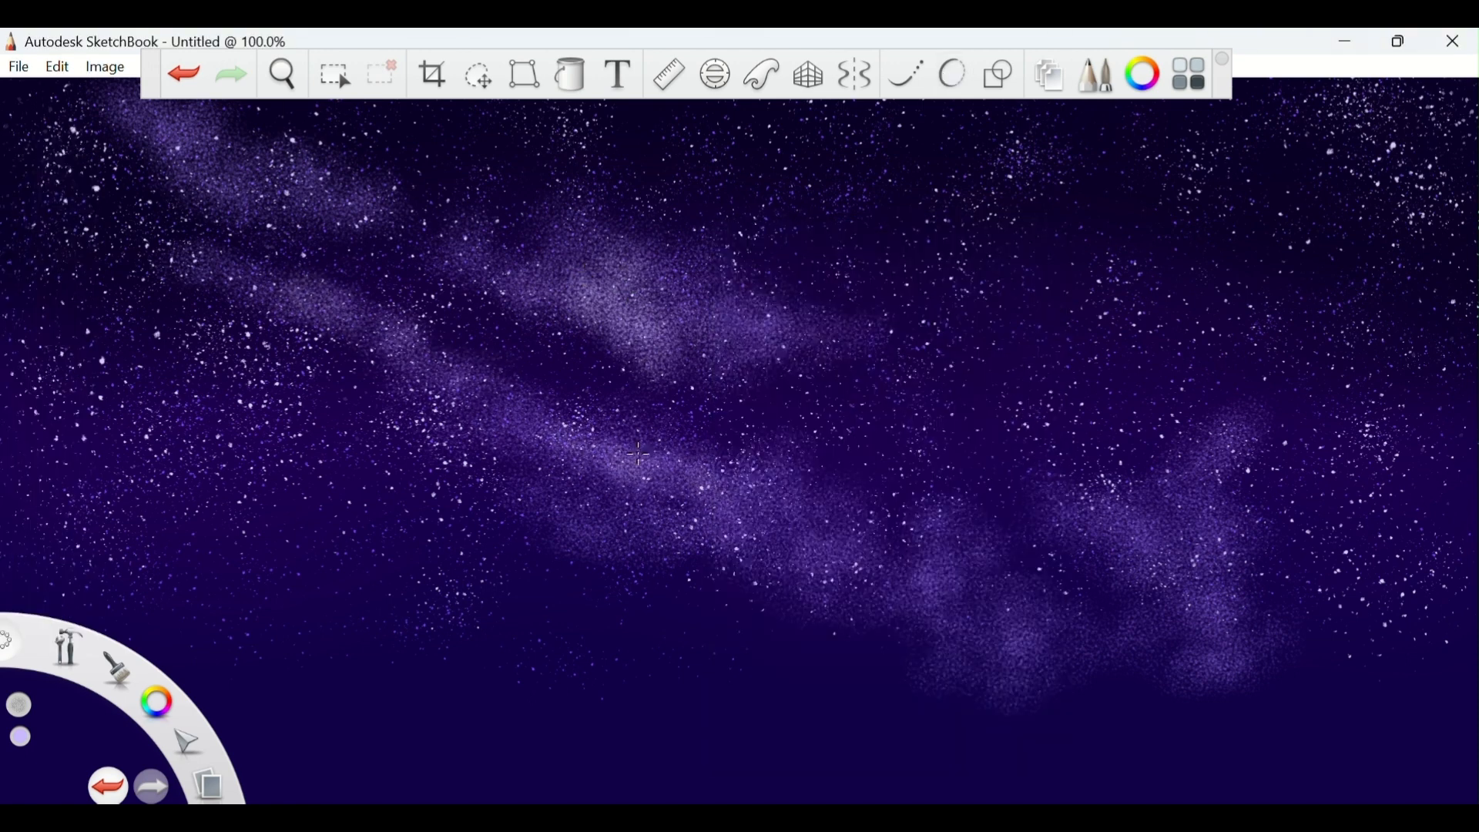
{"action": "mouse_move", "coordinate": [639, 455]}
{"action": "left_mouse_down"}
{"action": "mouse_move", "coordinate": [533, 409]}
{"action": "mouse_move", "coordinate": [777, 429]}
{"action": "mouse_move", "coordinate": [802, 503]}
{"action": "mouse_move", "coordinate": [968, 539]}
{"action": "mouse_move", "coordinate": [1068, 610]}
{"action": "mouse_move", "coordinate": [1110, 680]}
{"action": "mouse_move", "coordinate": [1080, 690]}
{"action": "mouse_move", "coordinate": [977, 616]}
{"action": "mouse_move", "coordinate": [901, 608]}
{"action": "left_mouse_up"}
Pick a paler lavender and brighten the lower nebula band, the right-hand cloud and the upper-left wisps.
{"action": "left_click", "coordinate": [1143, 74]}
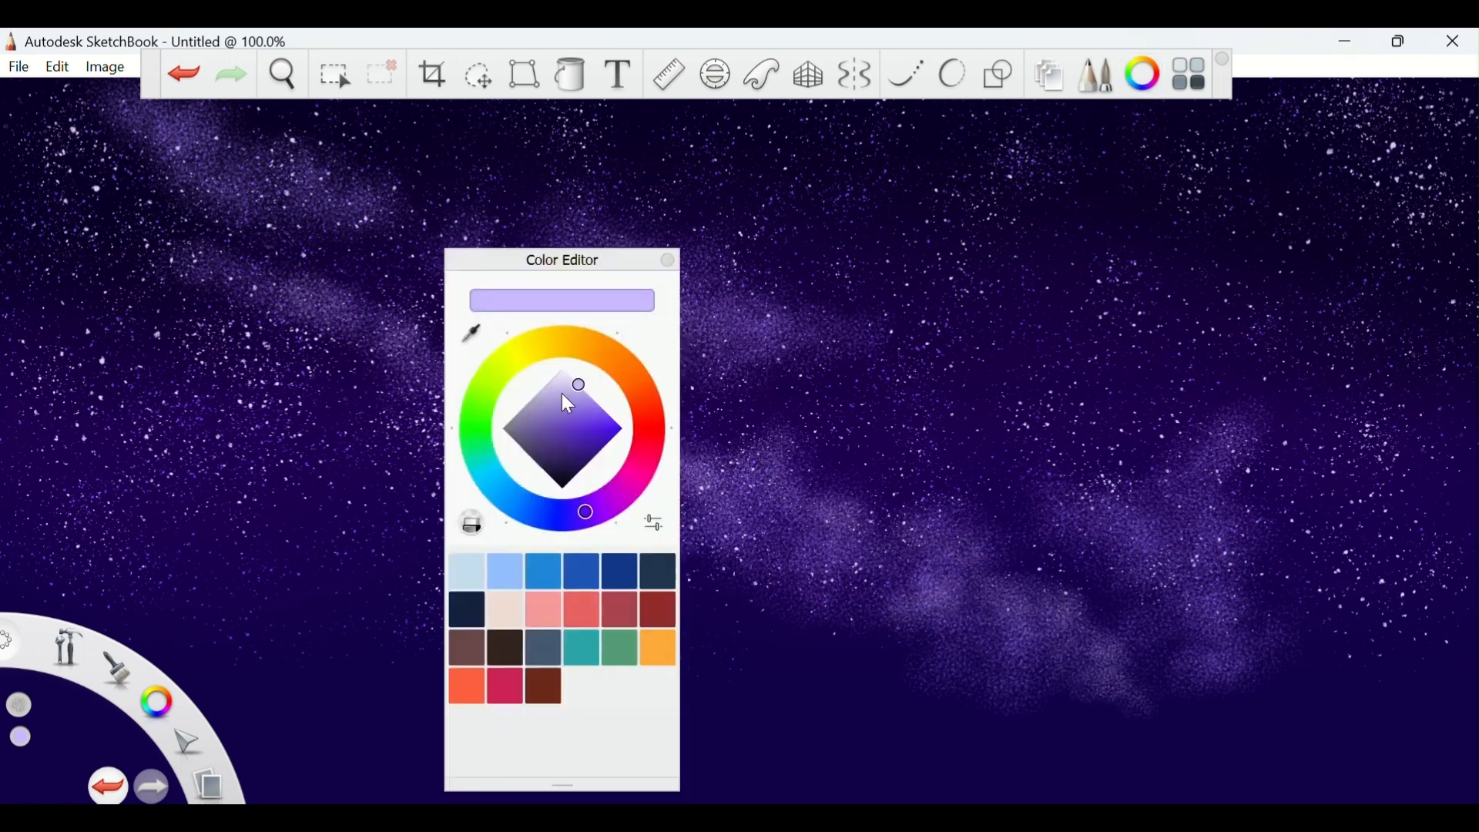
{"action": "left_click_drag", "start_coordinate": [577, 385], "coordinate": [566, 375]}
{"action": "left_click", "coordinate": [667, 261]}
{"action": "mouse_move", "coordinate": [928, 550]}
{"action": "left_mouse_down"}
{"action": "mouse_move", "coordinate": [1046, 598]}
{"action": "mouse_move", "coordinate": [1048, 617]}
{"action": "mouse_move", "coordinate": [1091, 627]}
{"action": "mouse_move", "coordinate": [1205, 720]}
{"action": "mouse_move", "coordinate": [959, 574]}
{"action": "mouse_move", "coordinate": [874, 549]}
{"action": "mouse_move", "coordinate": [881, 496]}
{"action": "mouse_move", "coordinate": [919, 509]}
{"action": "mouse_move", "coordinate": [813, 541]}
{"action": "mouse_move", "coordinate": [955, 539]}
{"action": "mouse_move", "coordinate": [997, 617]}
{"action": "mouse_move", "coordinate": [928, 656]}
{"action": "mouse_move", "coordinate": [895, 608]}
{"action": "mouse_move", "coordinate": [968, 655]}
{"action": "left_mouse_up"}
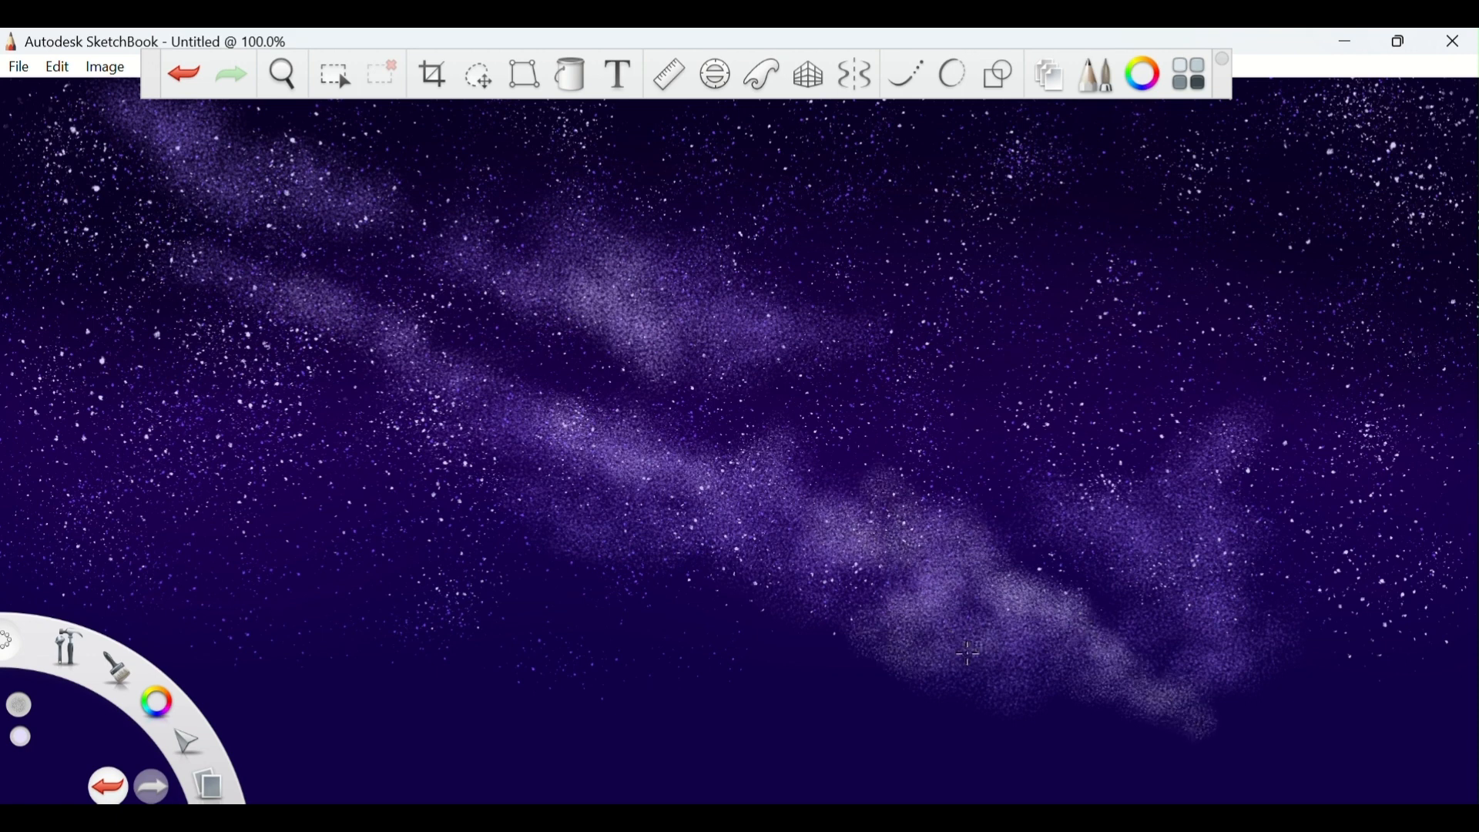
{"action": "mouse_move", "coordinate": [1111, 531]}
{"action": "left_mouse_down"}
{"action": "mouse_move", "coordinate": [1189, 575]}
{"action": "mouse_move", "coordinate": [1180, 499]}
{"action": "left_mouse_up"}
{"action": "left_click_drag", "start_coordinate": [281, 309], "coordinate": [370, 359]}
{"action": "left_click_drag", "start_coordinate": [258, 136], "coordinate": [285, 161]}
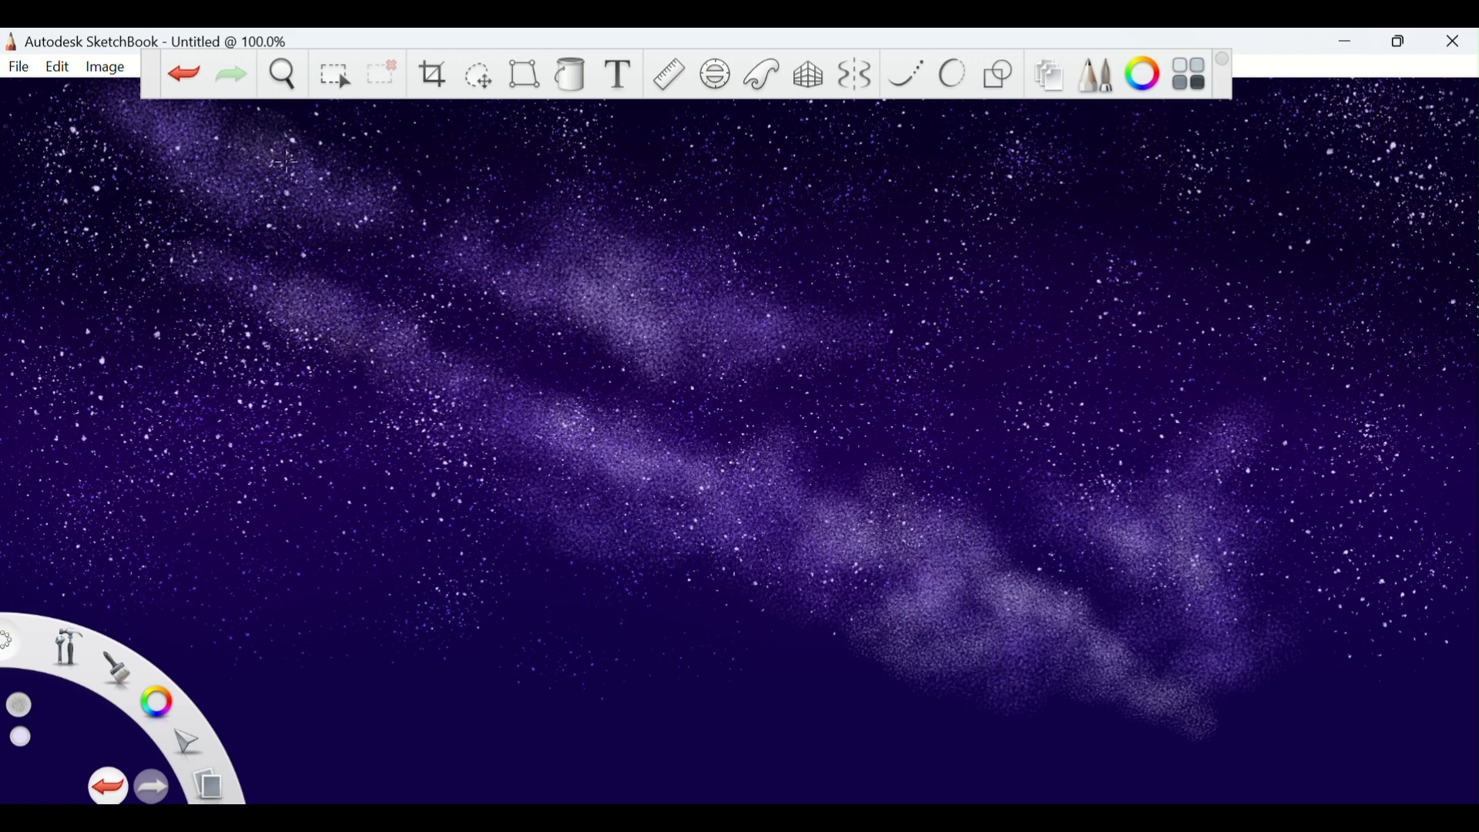
Switch to pale pink and a stronger salmon pink, and dab warm patches on the nebula's middle and right-hand cloud.
{"action": "left_click", "coordinate": [1144, 74]}
{"action": "left_click", "coordinate": [645, 408]}
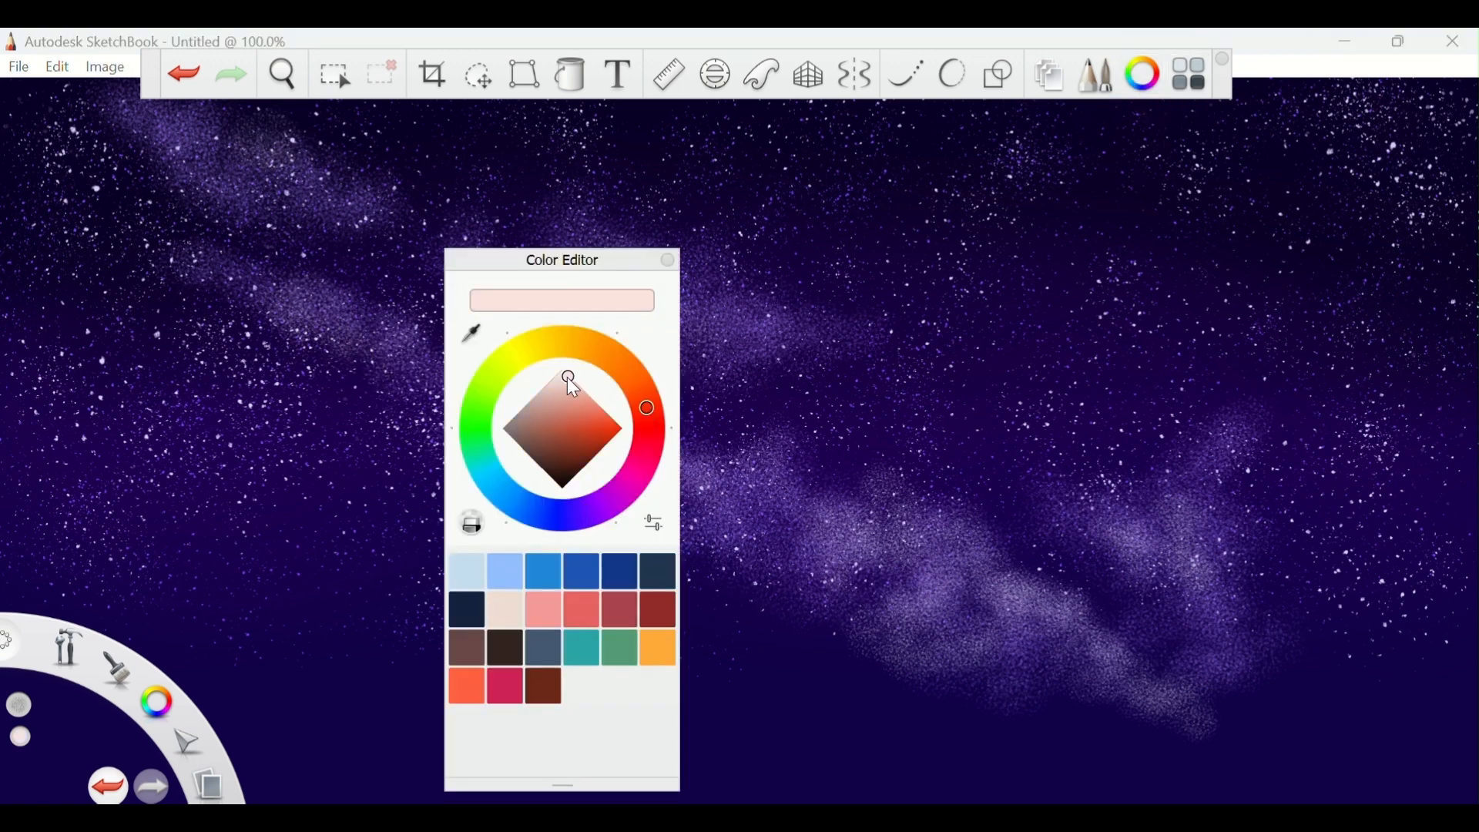
{"action": "left_click", "coordinate": [667, 261]}
{"action": "mouse_move", "coordinate": [678, 456]}
{"action": "left_mouse_down"}
{"action": "mouse_move", "coordinate": [682, 481]}
{"action": "mouse_move", "coordinate": [657, 493]}
{"action": "mouse_move", "coordinate": [537, 453]}
{"action": "mouse_move", "coordinate": [663, 514]}
{"action": "mouse_move", "coordinate": [677, 550]}
{"action": "left_mouse_up"}
{"action": "left_click", "coordinate": [1143, 74]}
{"action": "left_click", "coordinate": [581, 389]}
{"action": "left_click", "coordinate": [667, 260]}
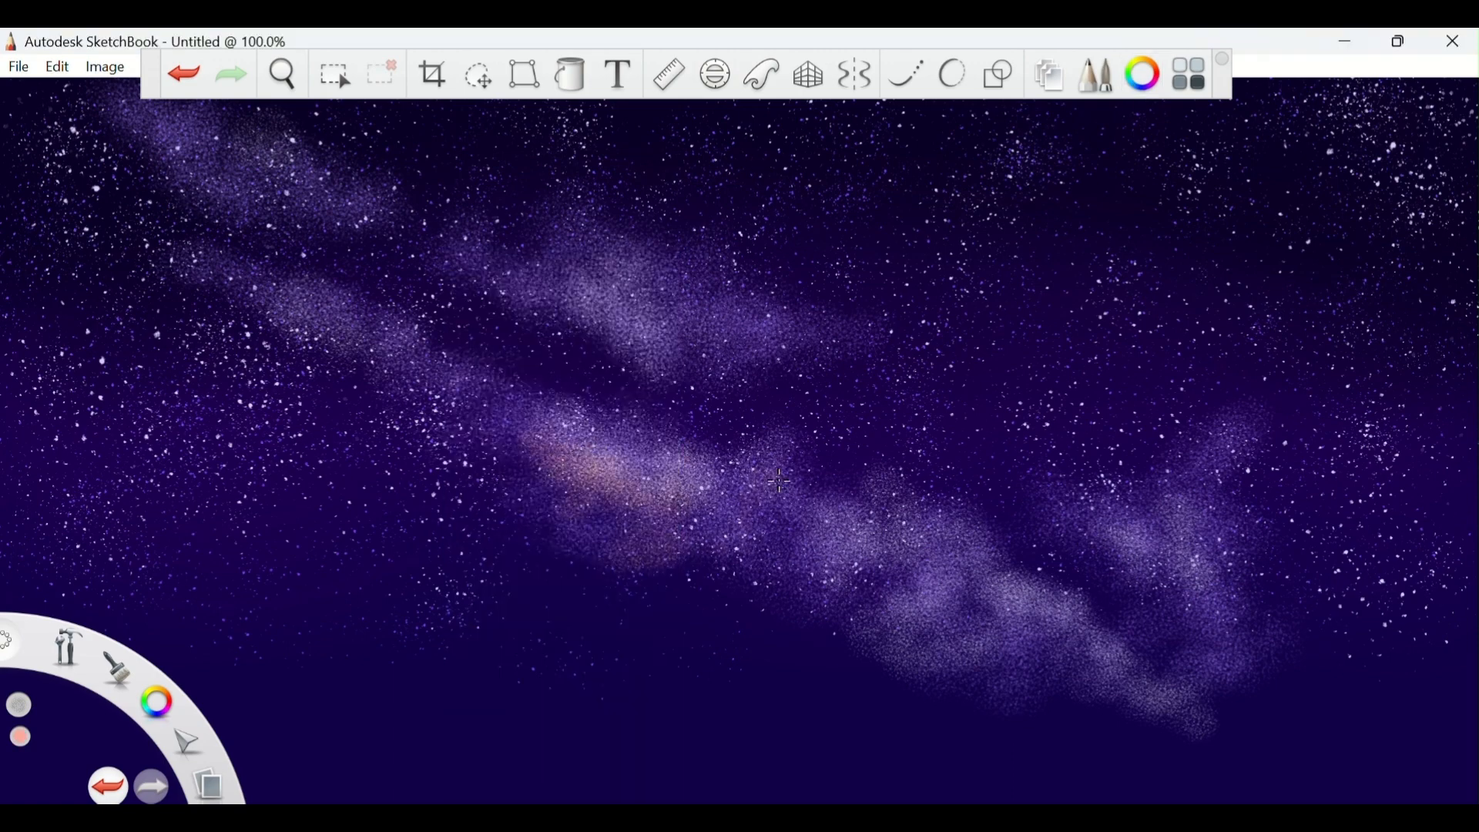
{"action": "mouse_move", "coordinate": [779, 481]}
{"action": "left_mouse_down"}
{"action": "mouse_move", "coordinate": [829, 478]}
{"action": "mouse_move", "coordinate": [903, 526]}
{"action": "left_mouse_up"}
{"action": "mouse_move", "coordinate": [1235, 567]}
{"action": "left_mouse_down"}
{"action": "mouse_move", "coordinate": [1217, 541]}
{"action": "mouse_move", "coordinate": [1265, 539]}
{"action": "mouse_move", "coordinate": [1201, 509]}
{"action": "mouse_move", "coordinate": [1204, 483]}
{"action": "mouse_move", "coordinate": [1225, 484]}
{"action": "mouse_move", "coordinate": [1294, 420]}
{"action": "left_mouse_up"}
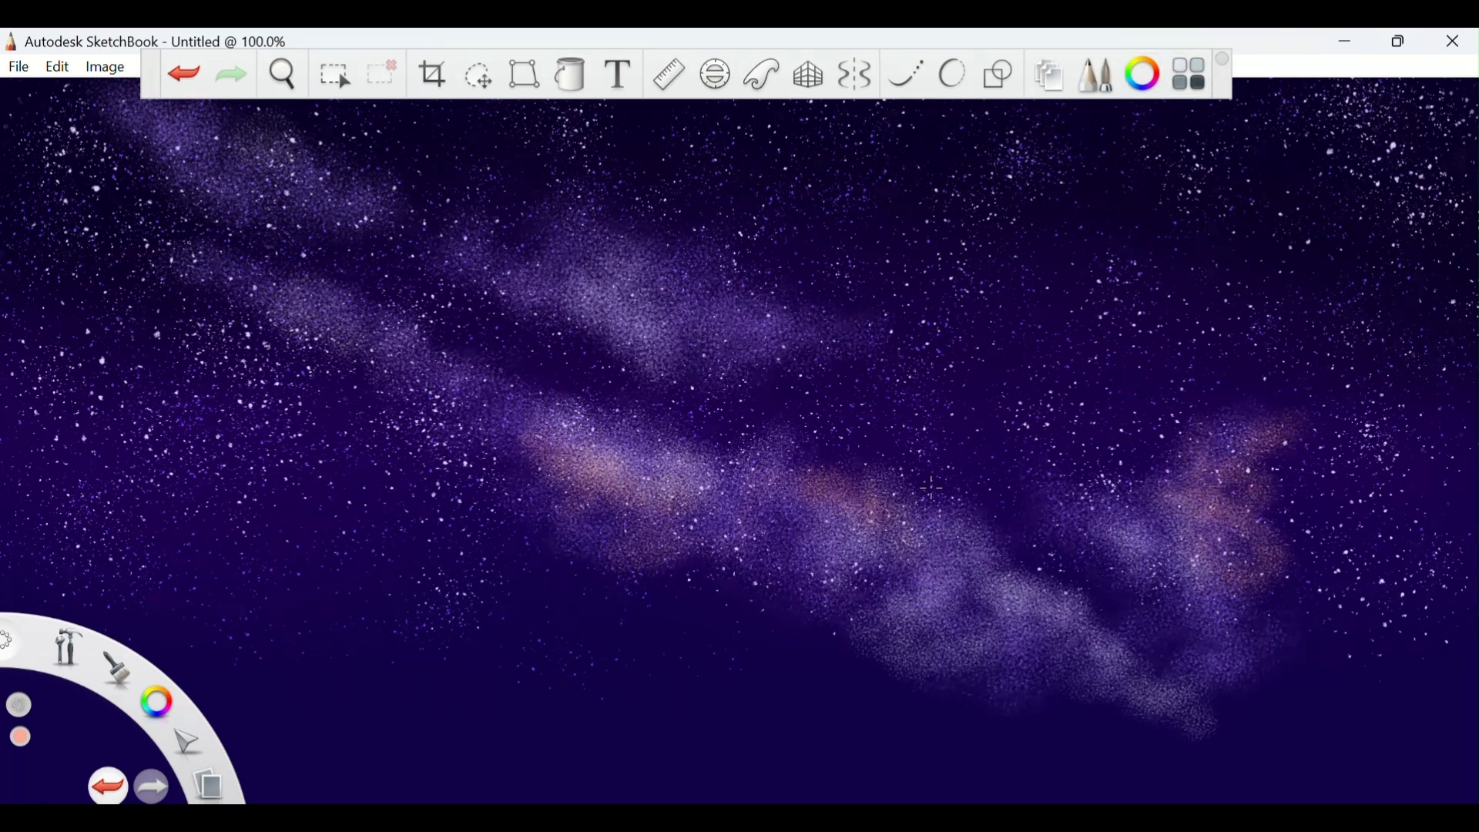
Shift the brush hue to soft orange and layer it over the nebula's warm patches.
{"action": "left_click", "coordinate": [1139, 81]}
{"action": "left_click", "coordinate": [621, 366]}
{"action": "left_click", "coordinate": [665, 259]}
{"action": "mouse_move", "coordinate": [583, 470]}
{"action": "left_mouse_down"}
{"action": "mouse_move", "coordinate": [627, 543]}
{"action": "mouse_move", "coordinate": [877, 531]}
{"action": "mouse_move", "coordinate": [891, 497]}
{"action": "mouse_move", "coordinate": [1221, 508]}
{"action": "mouse_move", "coordinate": [1208, 520]}
{"action": "mouse_move", "coordinate": [1285, 441]}
{"action": "mouse_move", "coordinate": [1238, 541]}
{"action": "mouse_move", "coordinate": [1285, 653]}
{"action": "left_mouse_up"}
Lighten the orange to pale peach and add it to the right-hand cloud and below the middle of the band.
{"action": "left_click", "coordinate": [1141, 76]}
{"action": "left_click", "coordinate": [576, 382]}
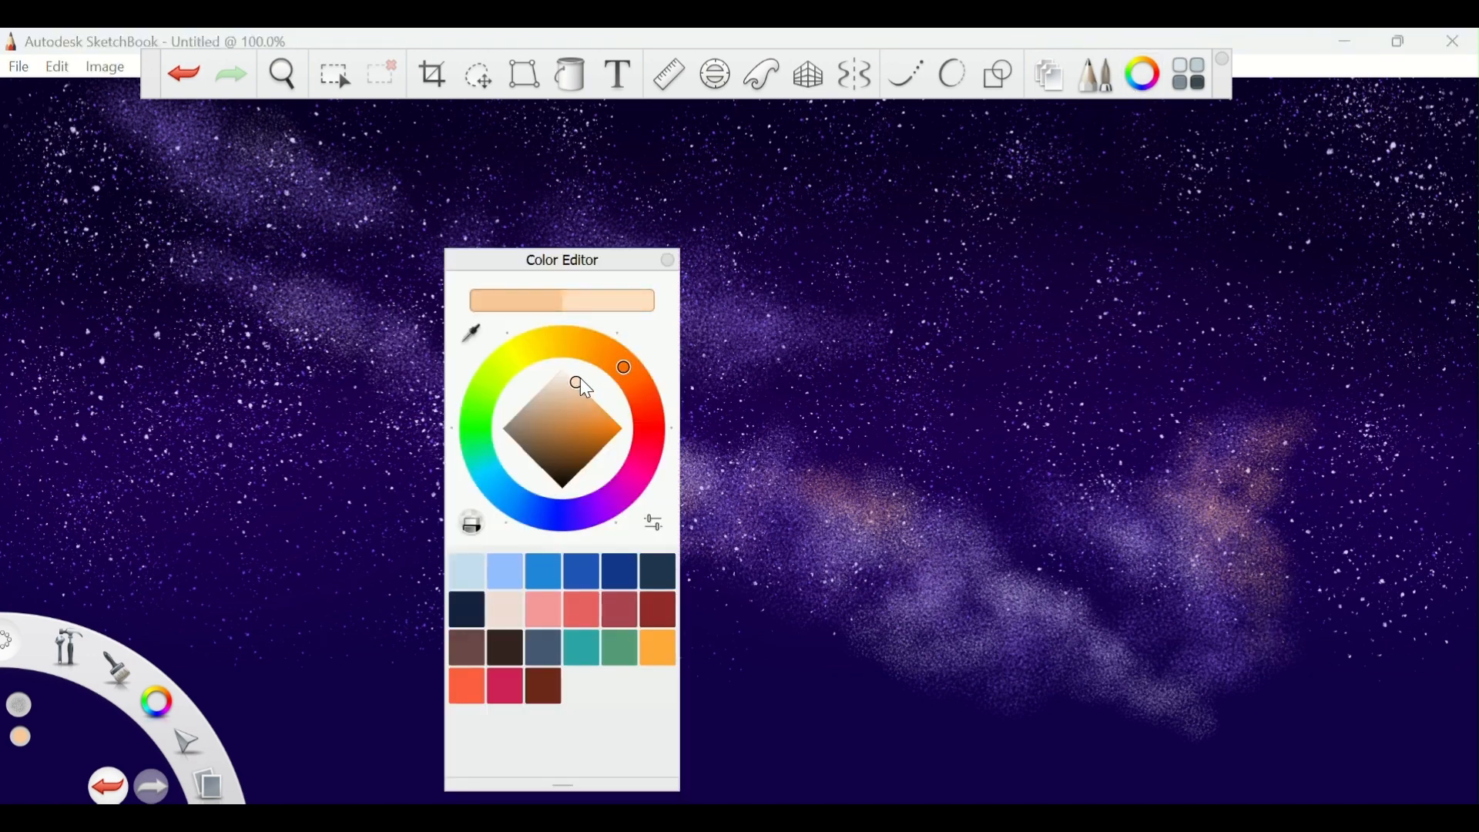
{"action": "left_click", "coordinate": [666, 259]}
{"action": "mouse_move", "coordinate": [1253, 523]}
{"action": "left_mouse_down"}
{"action": "mouse_move", "coordinate": [1270, 538]}
{"action": "mouse_move", "coordinate": [1270, 602]}
{"action": "left_mouse_up"}
{"action": "mouse_move", "coordinate": [1271, 603]}
{"action": "left_mouse_down"}
{"action": "mouse_move", "coordinate": [1264, 497]}
{"action": "mouse_move", "coordinate": [1247, 478]}
{"action": "mouse_move", "coordinate": [1292, 453]}
{"action": "left_mouse_up"}
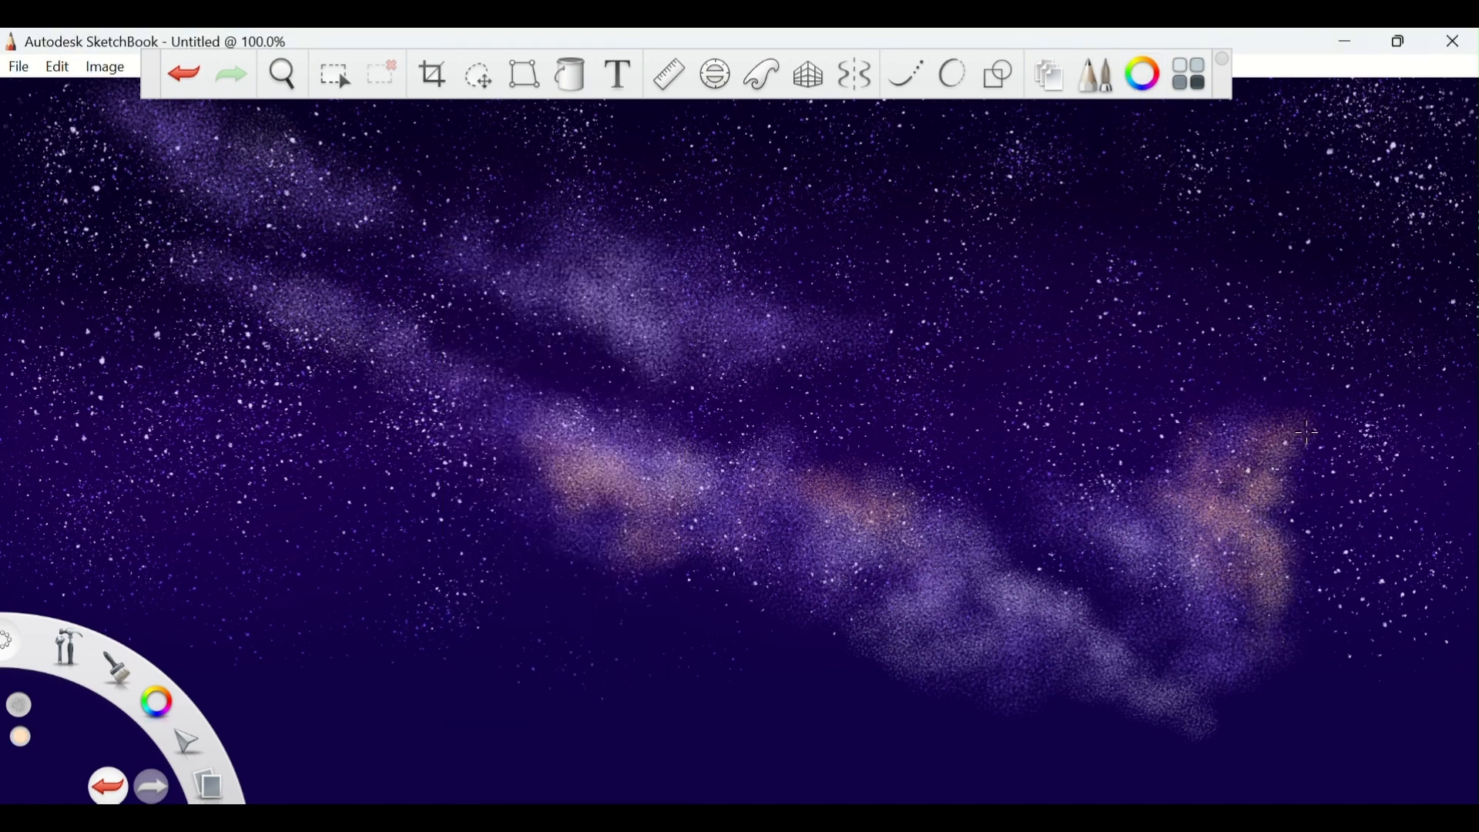
{"action": "mouse_move", "coordinate": [655, 550]}
{"action": "left_mouse_down"}
{"action": "mouse_move", "coordinate": [783, 564]}
{"action": "mouse_move", "coordinate": [678, 587]}
{"action": "left_mouse_up"}
{"action": "left_click_drag", "start_coordinate": [554, 605], "coordinate": [693, 607]}
Lower the Dotted_2 brush opacity and paint a faint peach haze along the nebula's lower edge.
{"action": "left_click", "coordinate": [1095, 76]}
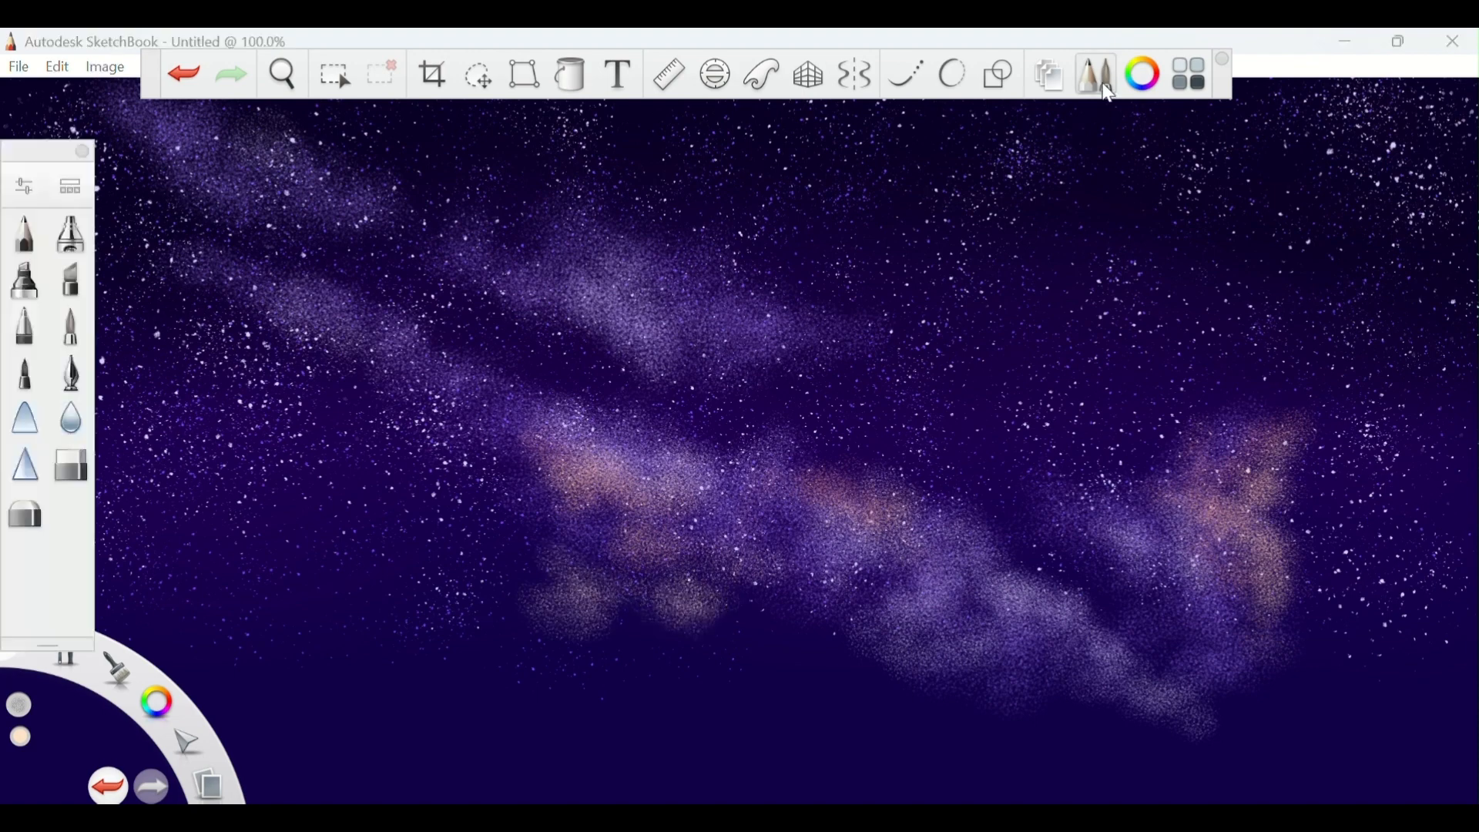
{"action": "left_click", "coordinate": [22, 187]}
{"action": "left_click", "coordinate": [875, 601]}
{"action": "left_click", "coordinate": [1052, 230]}
{"action": "mouse_move", "coordinate": [532, 474]}
{"action": "left_mouse_down"}
{"action": "mouse_move", "coordinate": [755, 577]}
{"action": "mouse_move", "coordinate": [932, 689]}
{"action": "mouse_move", "coordinate": [707, 653]}
{"action": "mouse_move", "coordinate": [801, 701]}
{"action": "mouse_move", "coordinate": [918, 678]}
{"action": "left_mouse_up"}
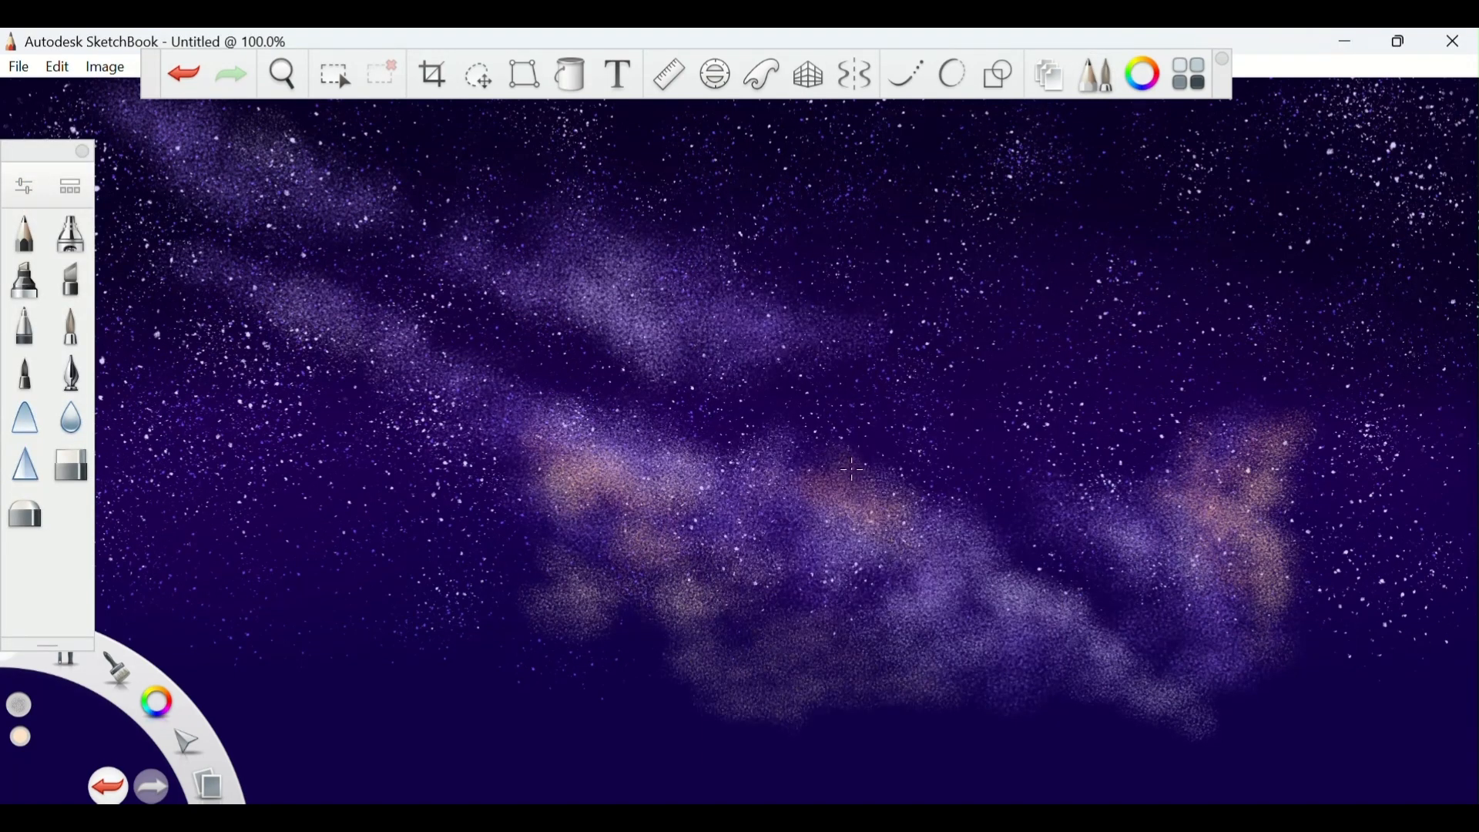
Extend the faint peach haze around the right-hand cloud, the band's edges and both ends of the upper cloud.
{"action": "left_click_drag", "start_coordinate": [841, 471], "coordinate": [870, 456]}
{"action": "left_click_drag", "start_coordinate": [936, 459], "coordinate": [951, 479]}
{"action": "mouse_move", "coordinate": [1217, 435]}
{"action": "left_mouse_down"}
{"action": "mouse_move", "coordinate": [1301, 396]}
{"action": "mouse_move", "coordinate": [1309, 493]}
{"action": "mouse_move", "coordinate": [1264, 683]}
{"action": "mouse_move", "coordinate": [1117, 482]}
{"action": "mouse_move", "coordinate": [1148, 477]}
{"action": "left_mouse_up"}
{"action": "mouse_move", "coordinate": [736, 616]}
{"action": "left_mouse_down"}
{"action": "mouse_move", "coordinate": [693, 638]}
{"action": "mouse_move", "coordinate": [635, 630]}
{"action": "left_mouse_up"}
{"action": "mouse_move", "coordinate": [448, 545]}
{"action": "left_mouse_down"}
{"action": "mouse_move", "coordinate": [465, 501]}
{"action": "mouse_move", "coordinate": [340, 441]}
{"action": "left_mouse_up"}
{"action": "mouse_move", "coordinate": [747, 365]}
{"action": "left_mouse_down"}
{"action": "mouse_move", "coordinate": [890, 336]}
{"action": "mouse_move", "coordinate": [931, 304]}
{"action": "left_mouse_up"}
{"action": "left_click_drag", "start_coordinate": [905, 322], "coordinate": [878, 345]}
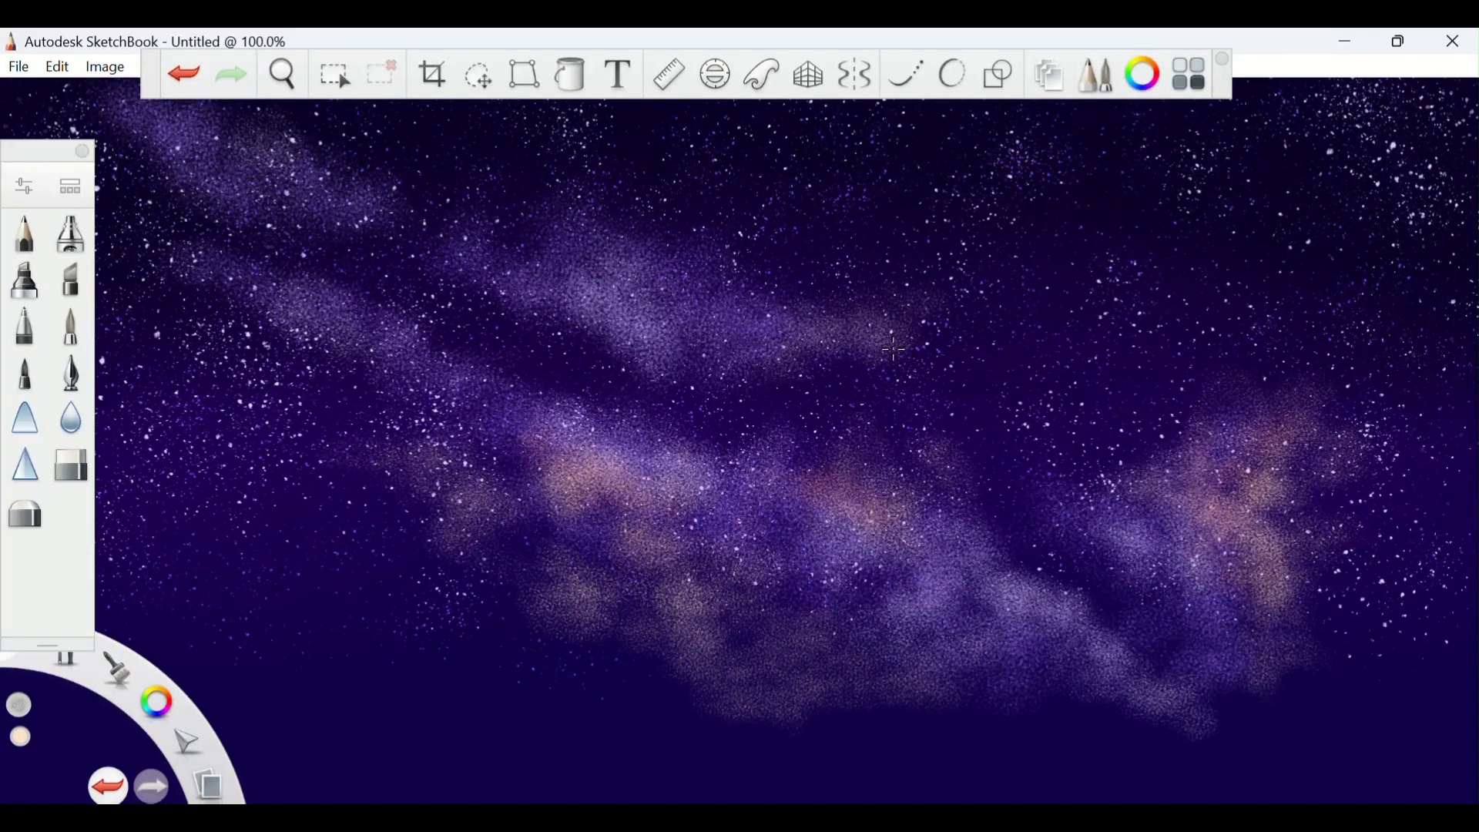
{"action": "left_click_drag", "start_coordinate": [467, 256], "coordinate": [493, 235]}
{"action": "left_click_drag", "start_coordinate": [604, 539], "coordinate": [644, 545]}
{"action": "mouse_move", "coordinate": [927, 624]}
{"action": "left_mouse_down"}
{"action": "mouse_move", "coordinate": [1155, 677]}
{"action": "mouse_move", "coordinate": [1263, 620]}
{"action": "mouse_move", "coordinate": [1363, 501]}
{"action": "mouse_move", "coordinate": [1141, 464]}
{"action": "left_mouse_up"}
Transform the nebula layer, shrinking its width and height and moving it within the sky.
{"action": "left_click", "coordinate": [1047, 89]}
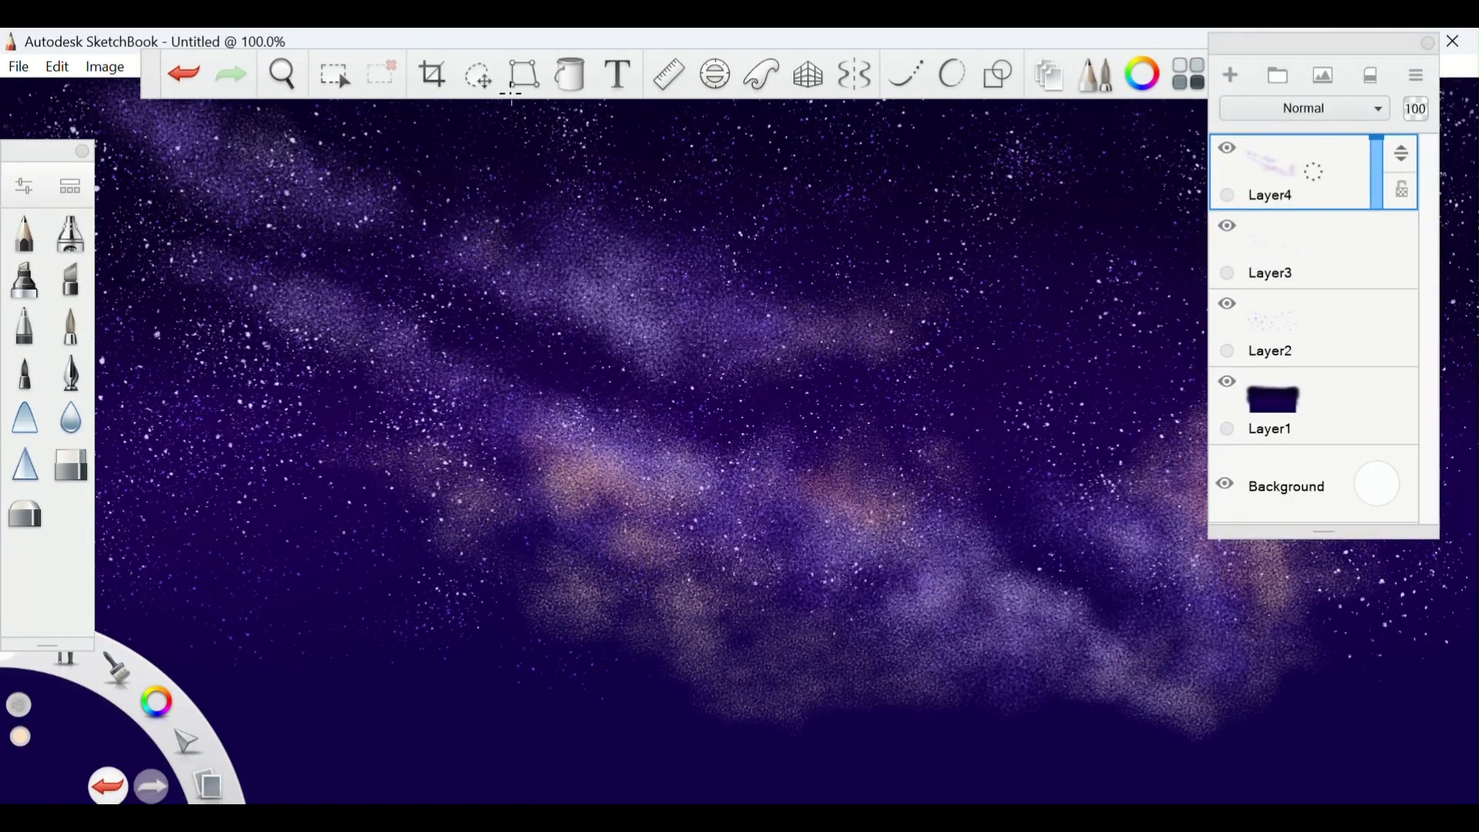
{"action": "left_click", "coordinate": [524, 75]}
{"action": "left_click_drag", "start_coordinate": [785, 757], "coordinate": [779, 643]}
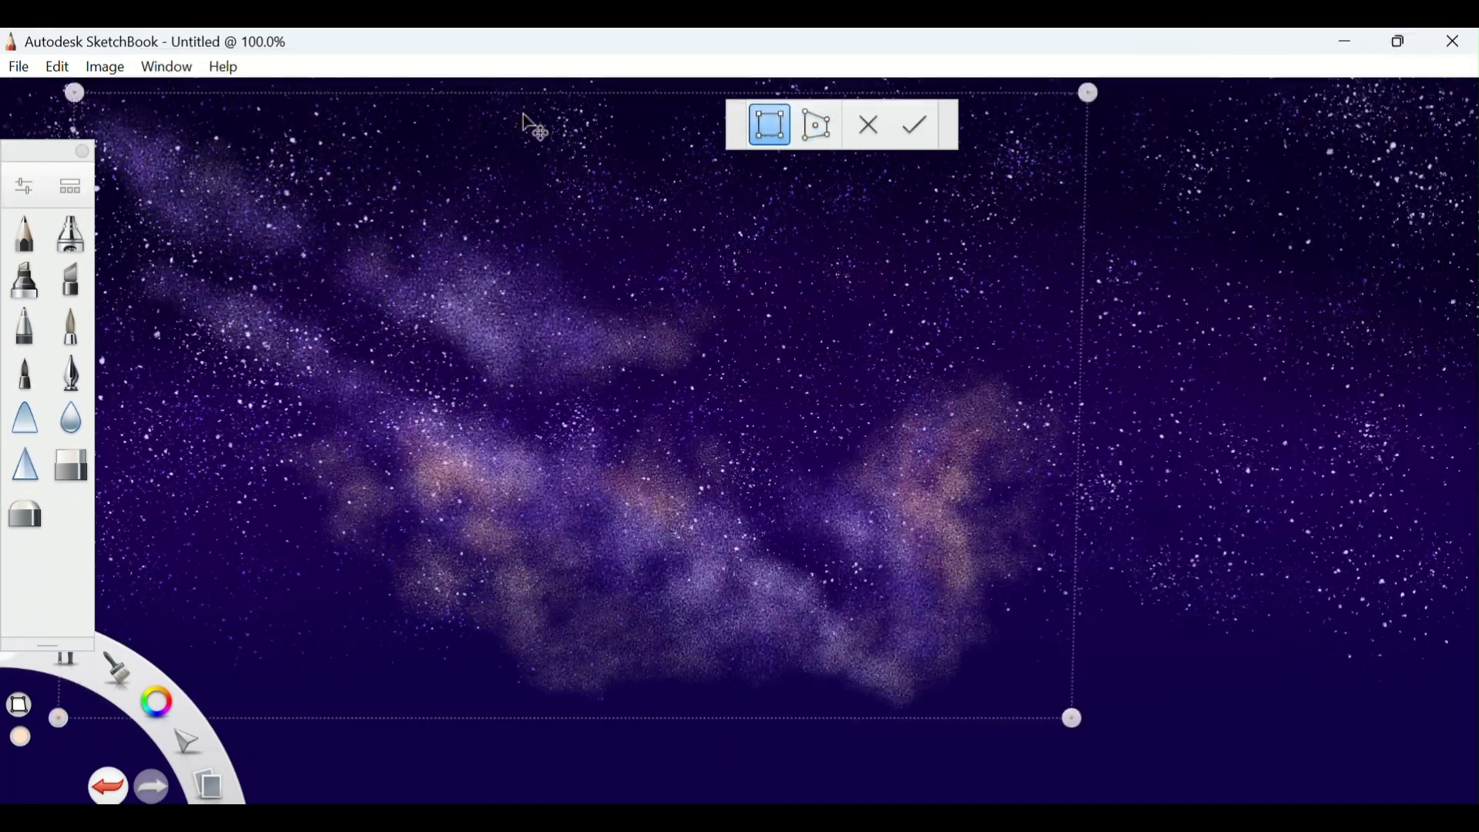
{"action": "left_click_drag", "start_coordinate": [530, 95], "coordinate": [530, 195]}
{"action": "left_click_drag", "start_coordinate": [512, 400], "coordinate": [547, 311]}
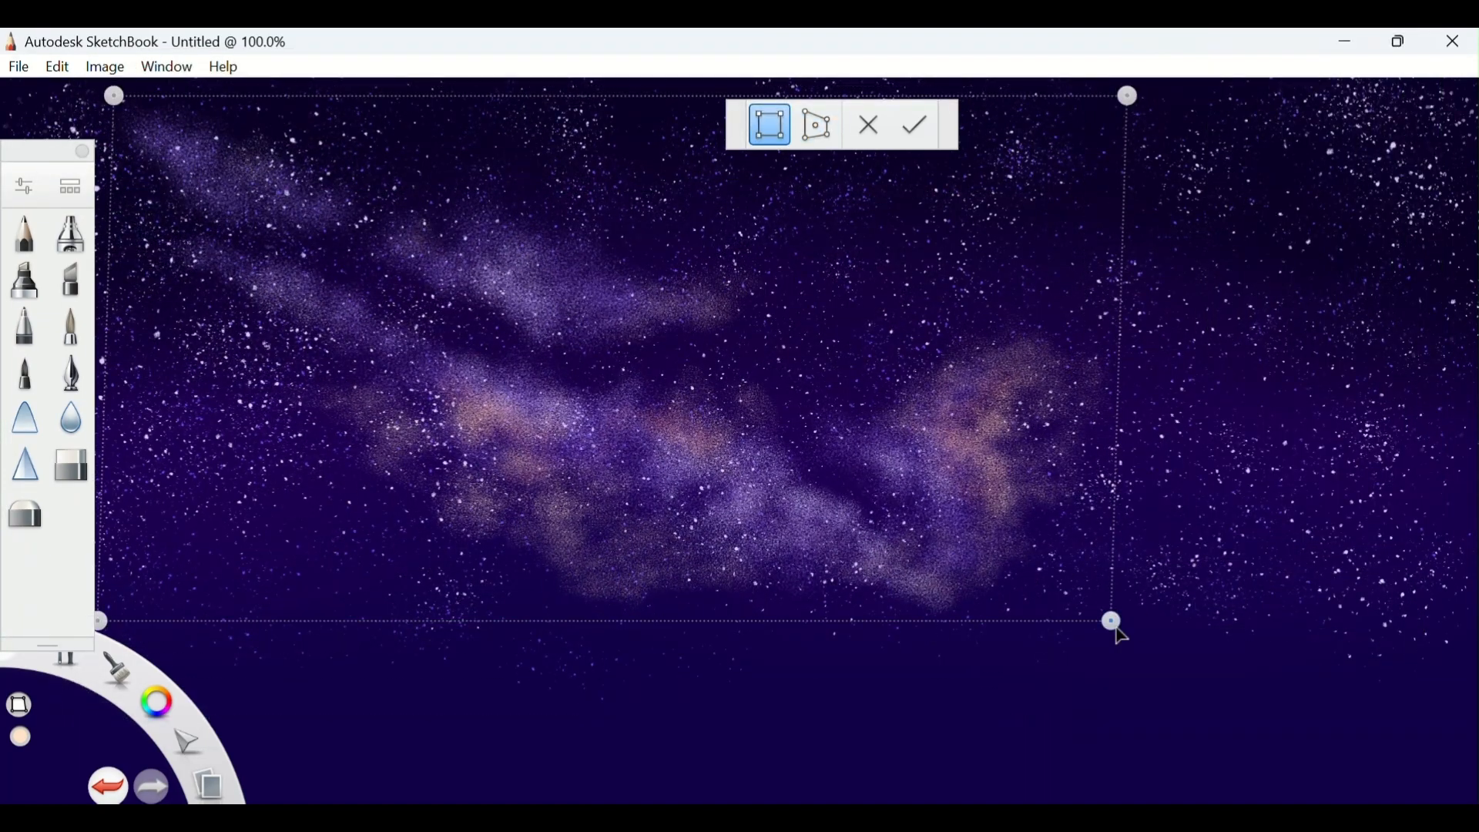
{"action": "left_click_drag", "start_coordinate": [1111, 622], "coordinate": [1108, 669]}
{"action": "left_click_drag", "start_coordinate": [983, 96], "coordinate": [980, 148]}
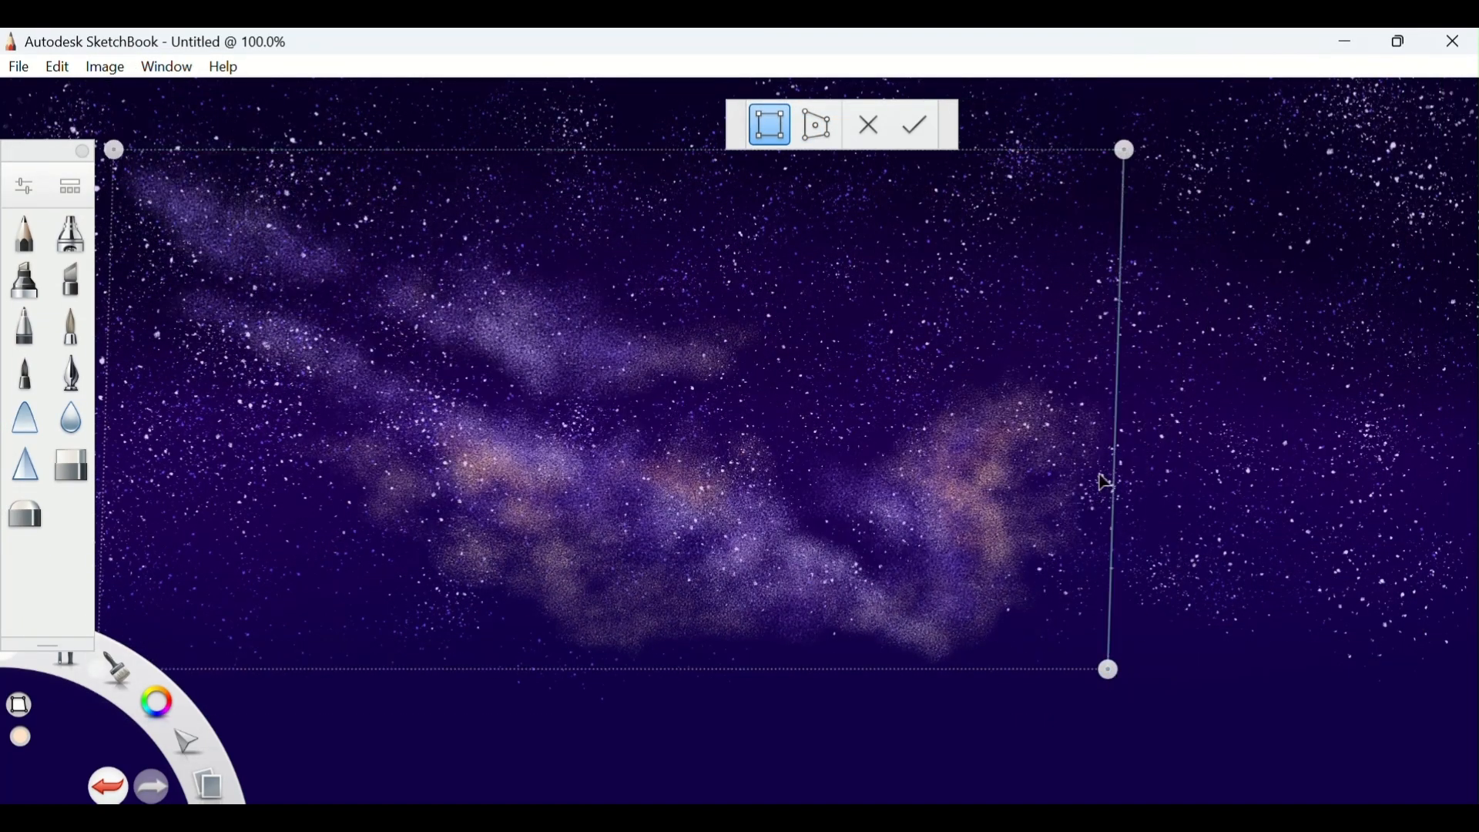
Fine-tune the transformed nebula's edges and position, and apply the transformation.
{"action": "left_click_drag", "start_coordinate": [1102, 474], "coordinate": [1055, 476]}
{"action": "left_click_drag", "start_coordinate": [789, 527], "coordinate": [794, 495]}
{"action": "left_click_drag", "start_coordinate": [759, 639], "coordinate": [758, 677]}
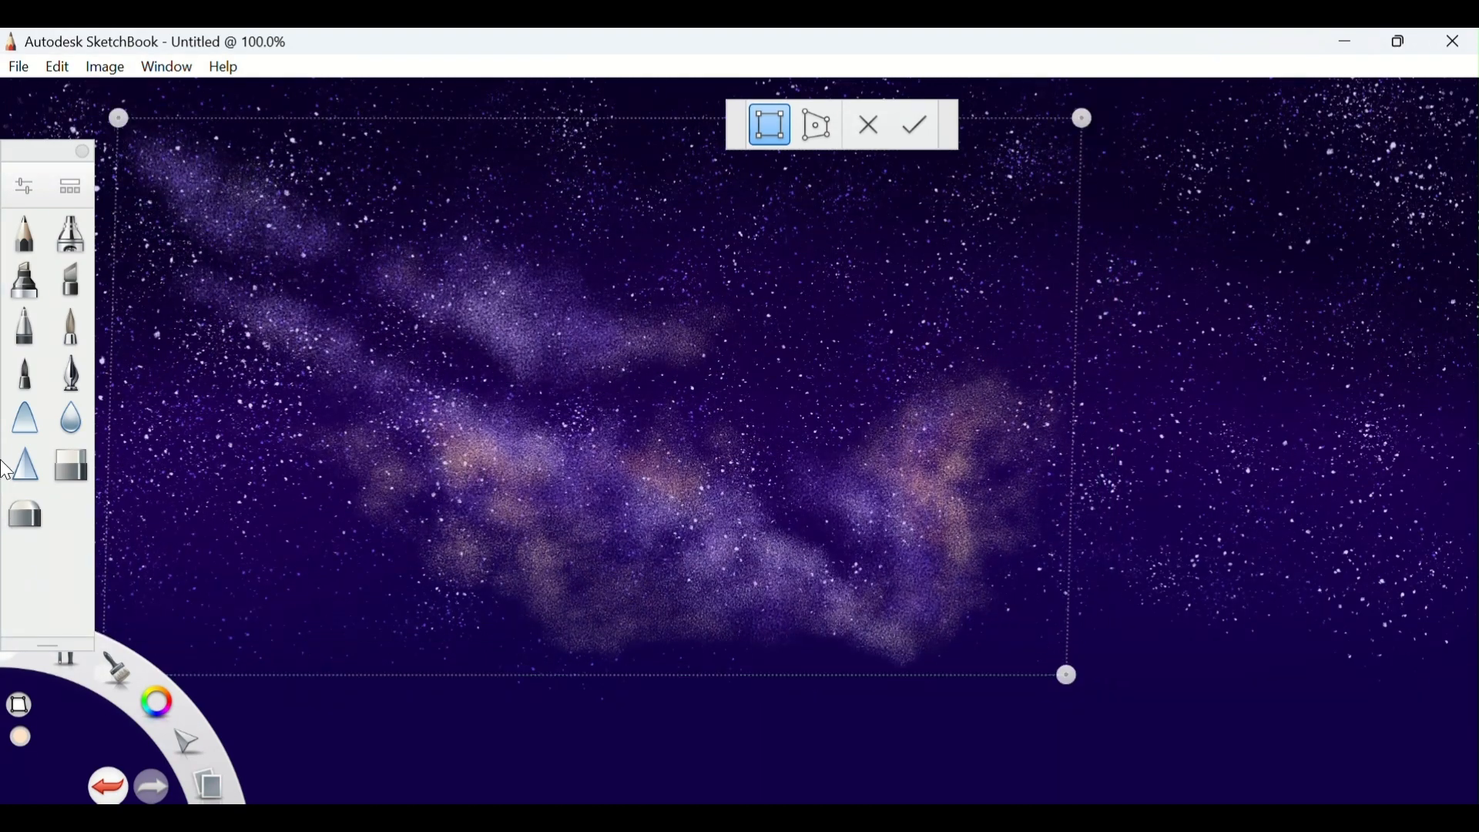
{"action": "mouse_move", "coordinate": [107, 463]}
{"action": "left_mouse_down"}
{"action": "mouse_move", "coordinate": [155, 464]}
{"action": "mouse_move", "coordinate": [125, 464]}
{"action": "left_mouse_up"}
{"action": "left_click_drag", "start_coordinate": [614, 671], "coordinate": [792, 697]}
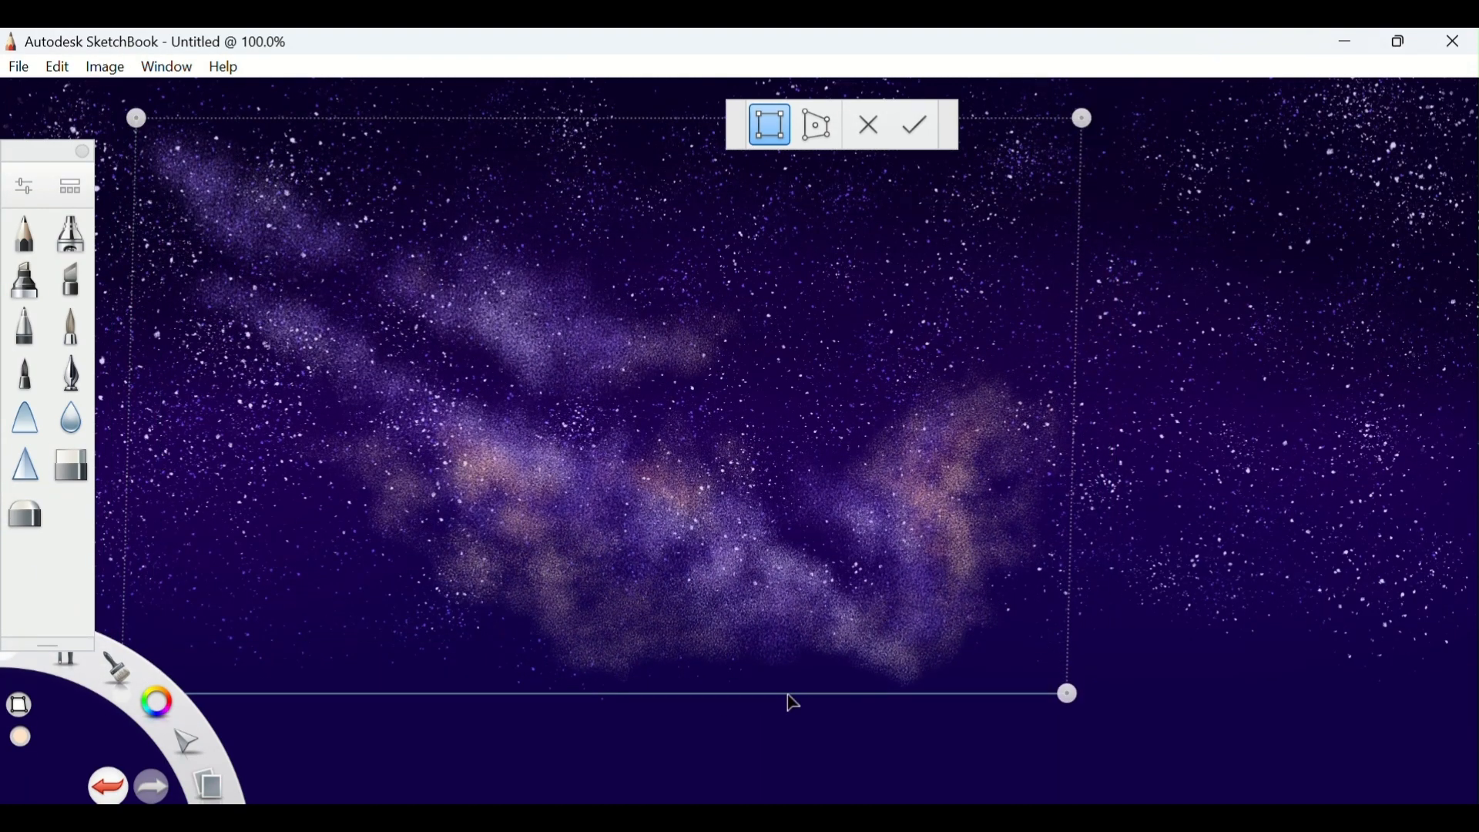
{"action": "left_click_drag", "start_coordinate": [1068, 585], "coordinate": [1114, 587]}
{"action": "left_click", "coordinate": [914, 127]}
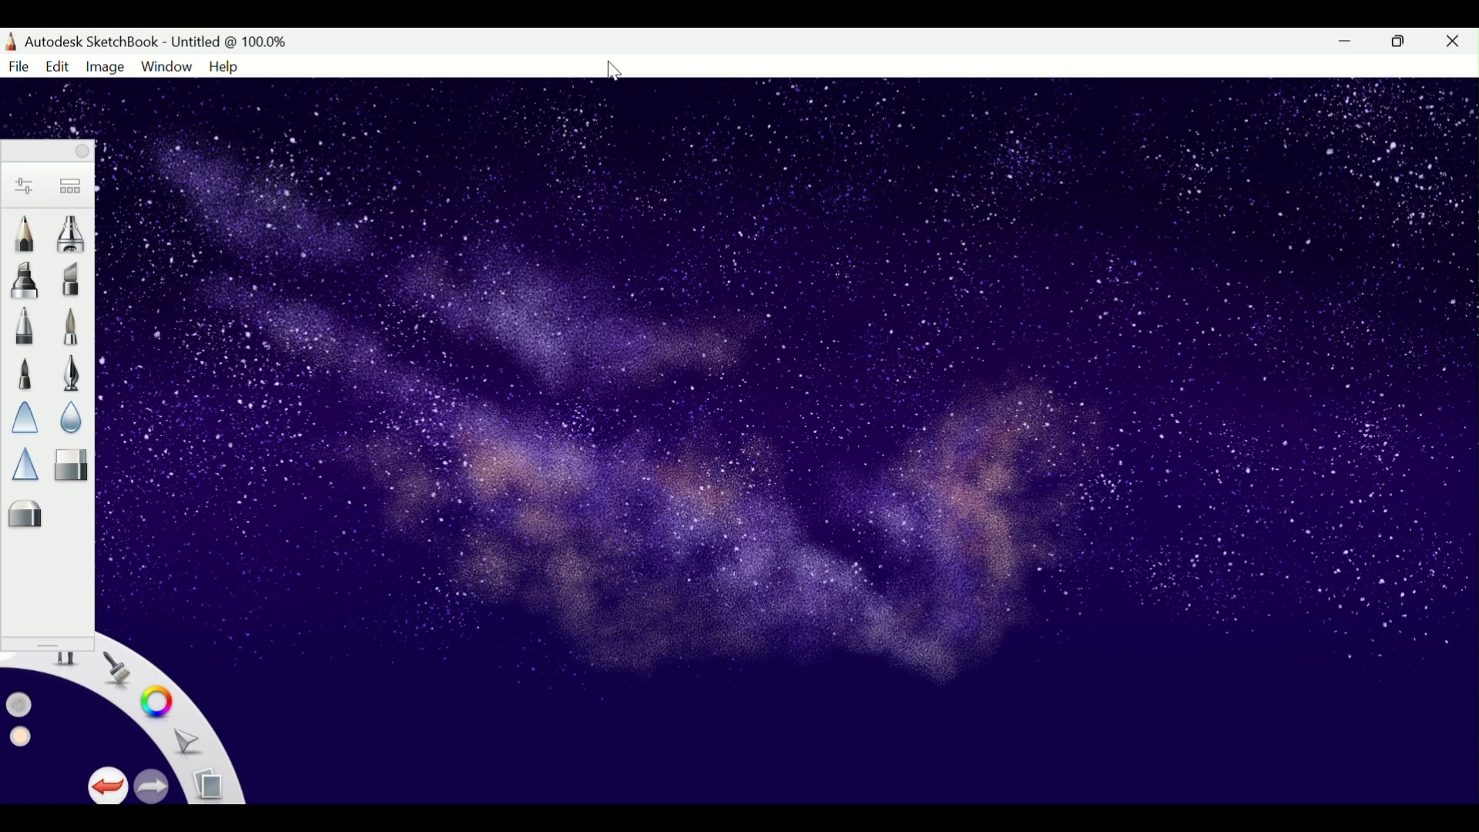
Show the toolbar again and add a new layer above the nebula layer.
{"action": "left_click", "coordinate": [174, 71]}
{"action": "left_click", "coordinate": [194, 94]}
{"action": "left_click", "coordinate": [1048, 76]}
{"action": "left_click", "coordinate": [1231, 76]}
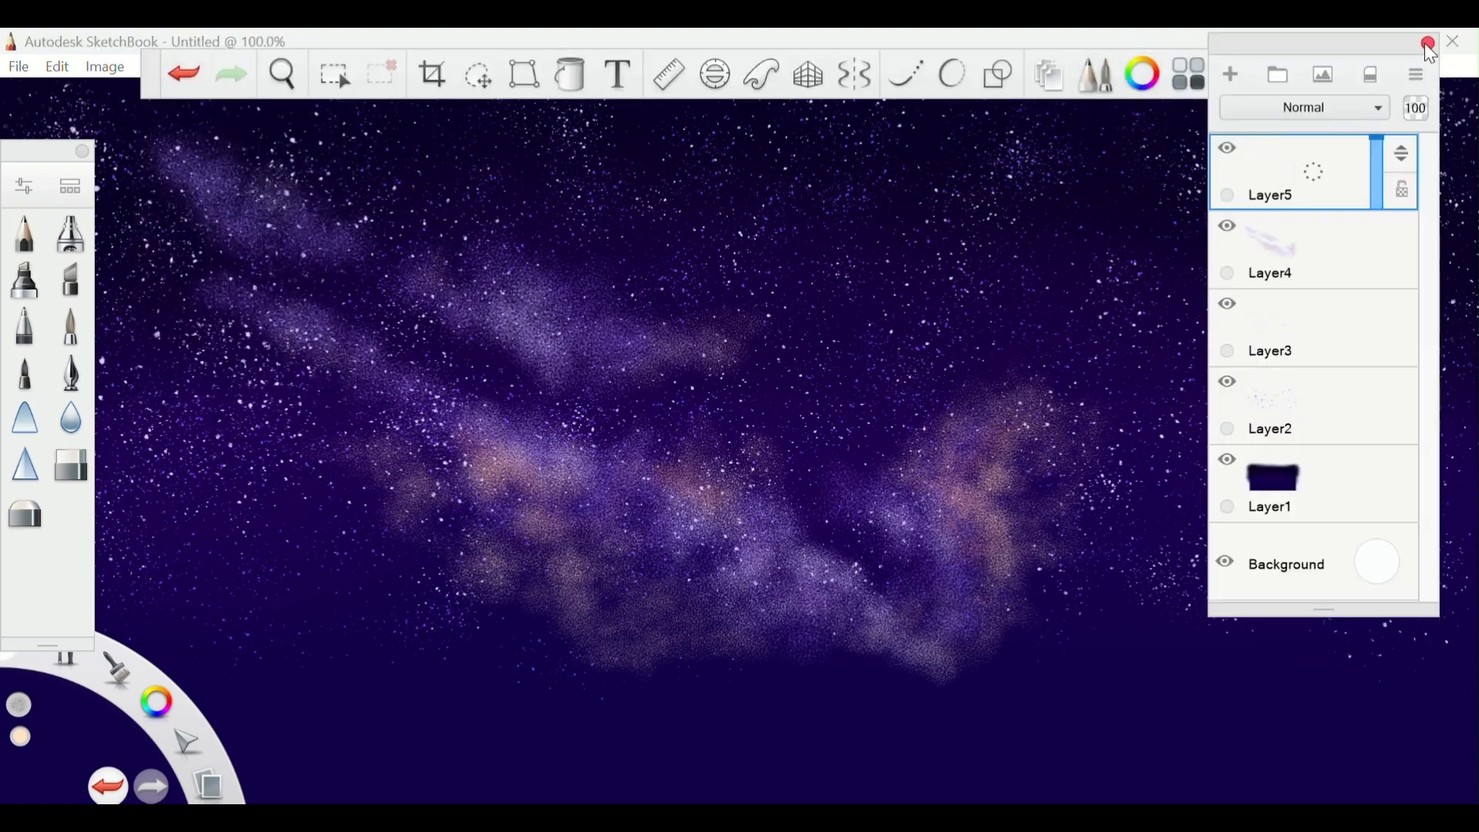
{"action": "left_click", "coordinate": [1428, 46]}
Choose the Hard Airbrush from the Traditional brush set and reduce its size.
{"action": "left_click", "coordinate": [71, 186]}
{"action": "scroll", "coordinate": [756, 601], "scroll_direction": "up", "scroll_amount": 2}
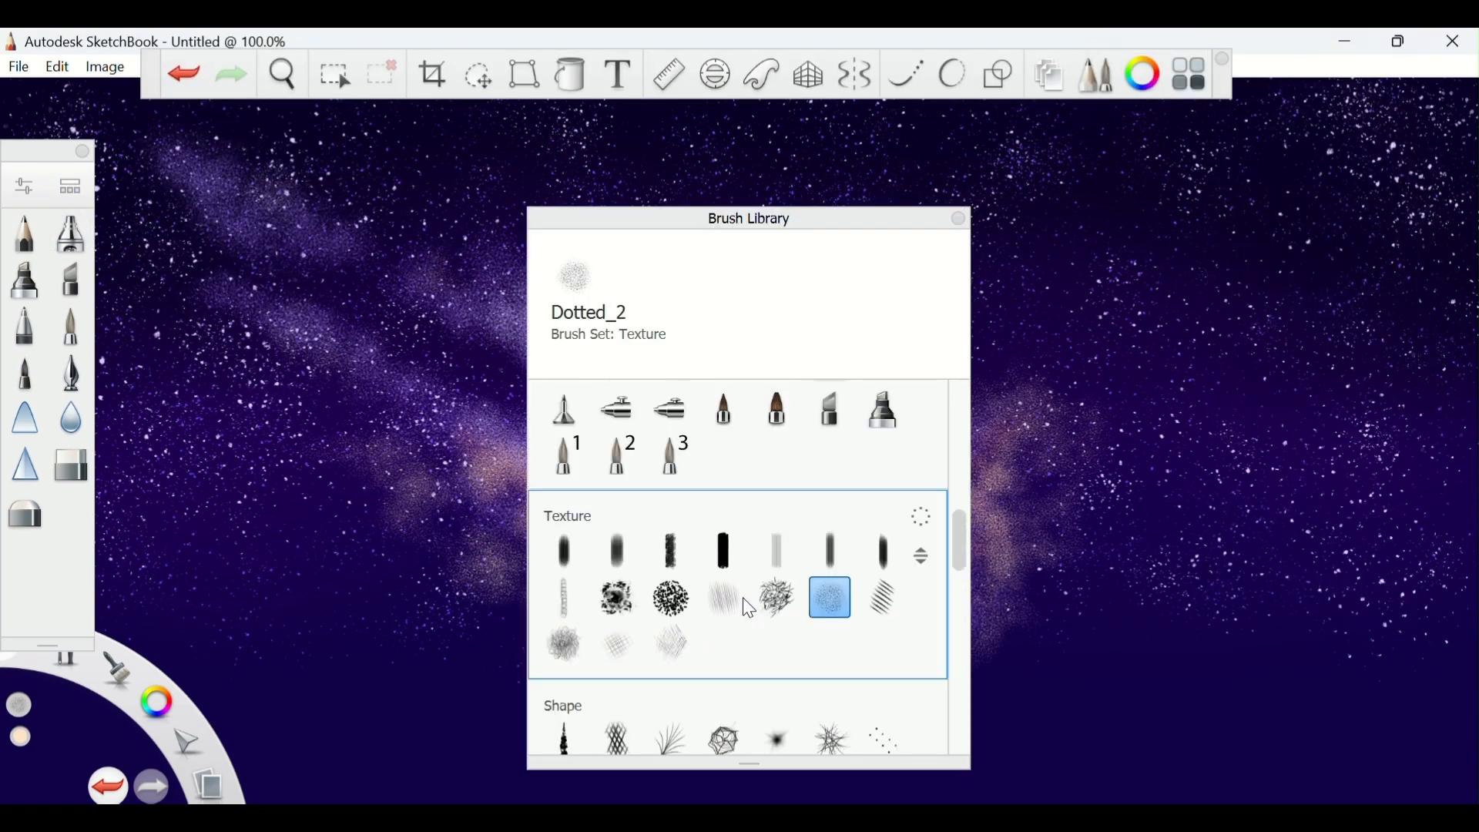
{"action": "double_click", "coordinate": [688, 415]}
{"action": "left_click_drag", "start_coordinate": [891, 532], "coordinate": [838, 531]}
{"action": "left_click", "coordinate": [1050, 228]}
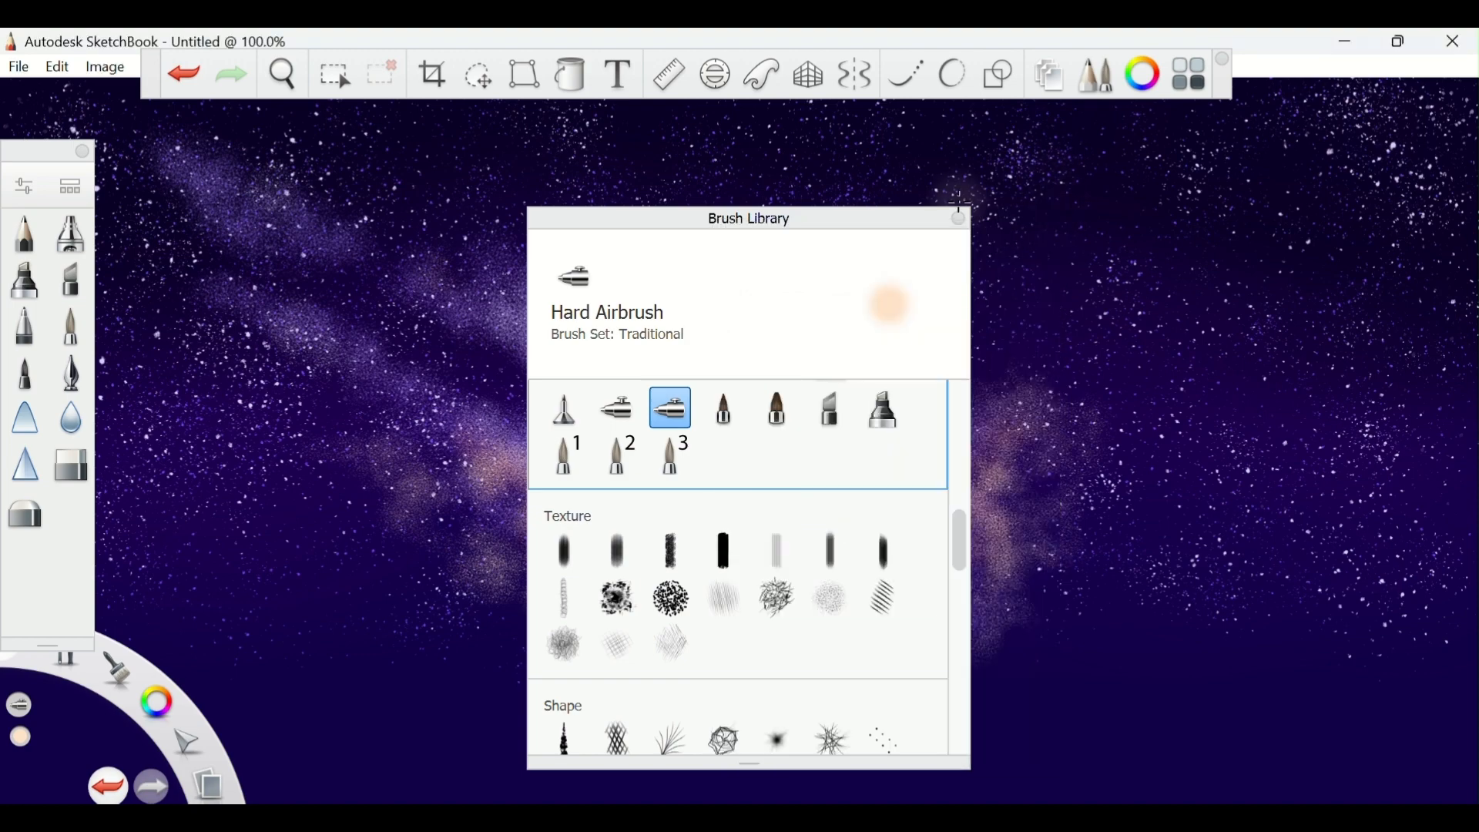
{"action": "left_click", "coordinate": [959, 218]}
Change the brush colour from peach to a pale yellow.
{"action": "left_click", "coordinate": [1143, 74]}
{"action": "left_click", "coordinate": [593, 401]}
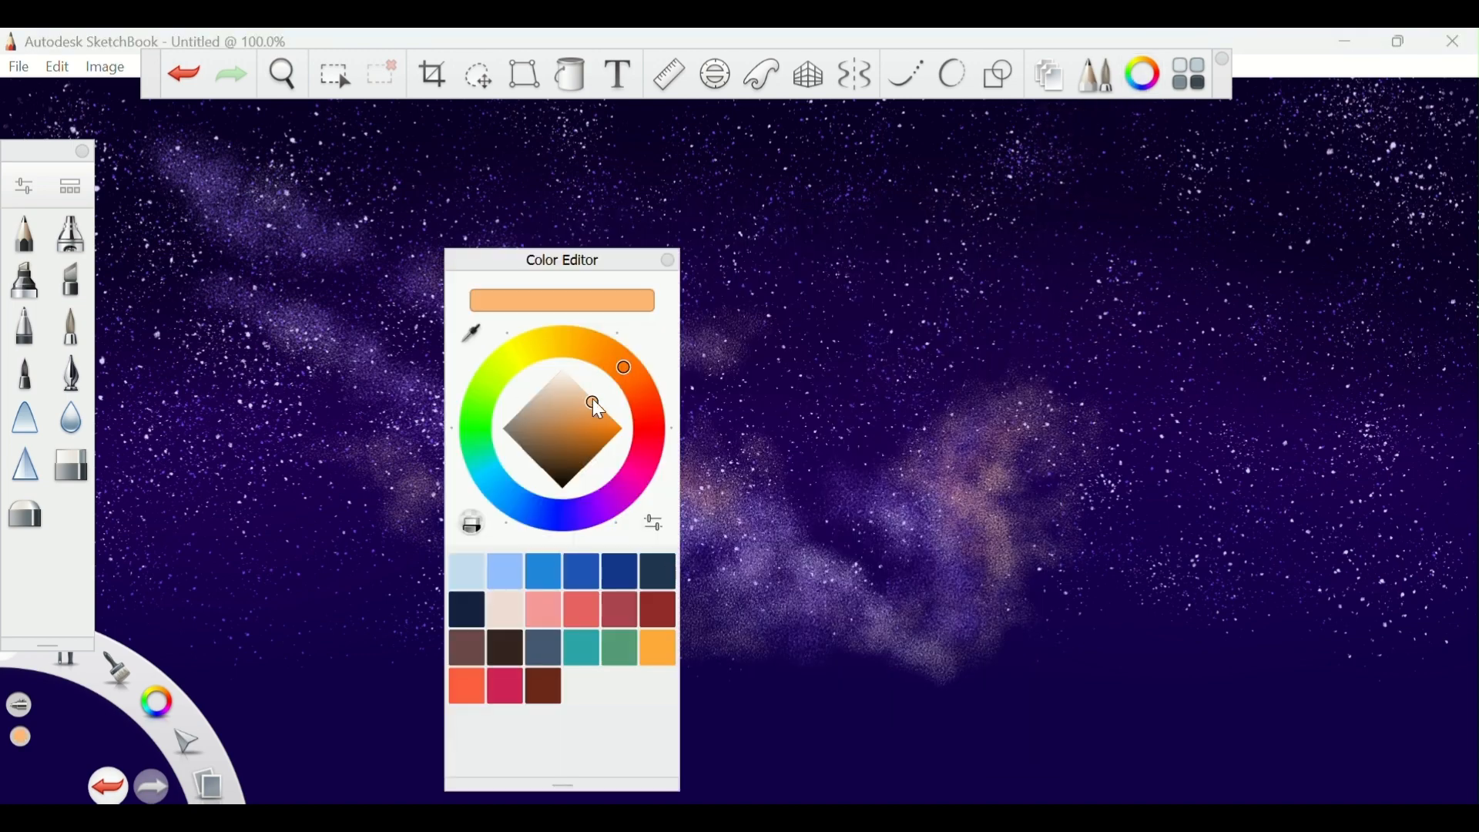
{"action": "left_click", "coordinate": [530, 351]}
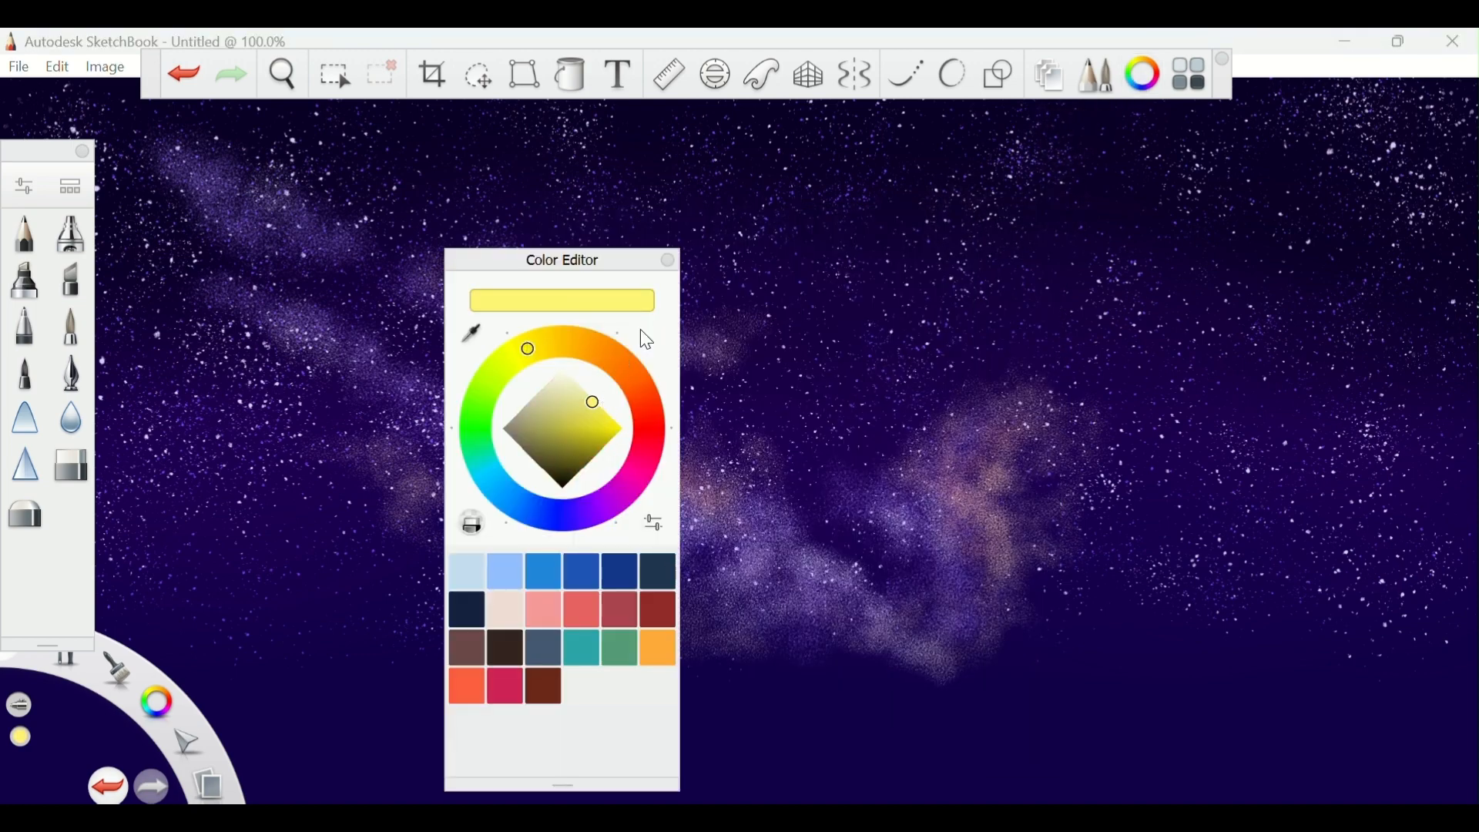
{"action": "left_click", "coordinate": [590, 389]}
{"action": "left_click", "coordinate": [1142, 75]}
Draw straight pale yellow bands low across the sky with the Line tool.
{"action": "left_click", "coordinate": [1000, 74]}
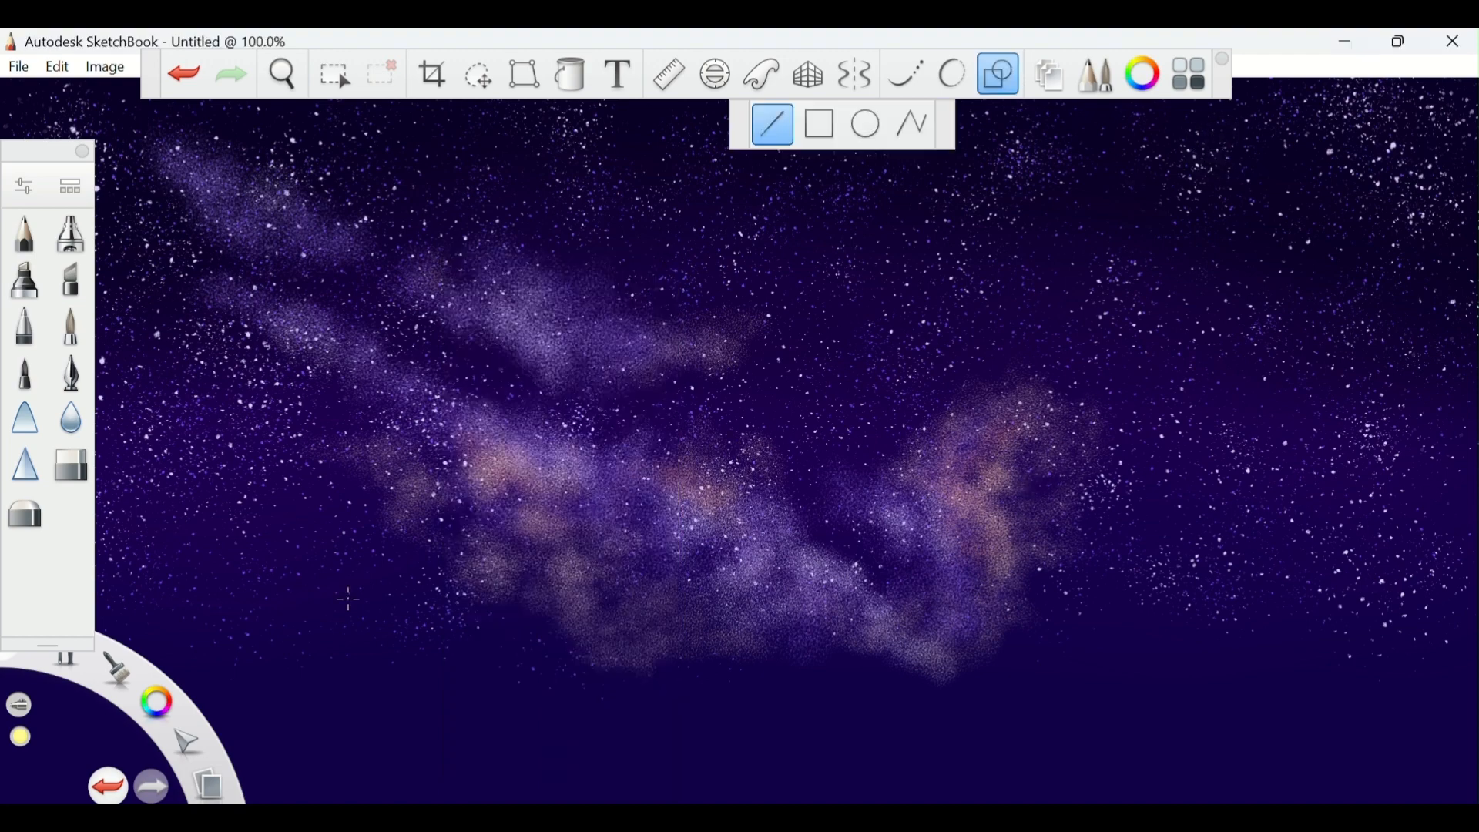
{"action": "left_click", "coordinate": [82, 152]}
{"action": "left_click_drag", "start_coordinate": [216, 664], "coordinate": [755, 668]}
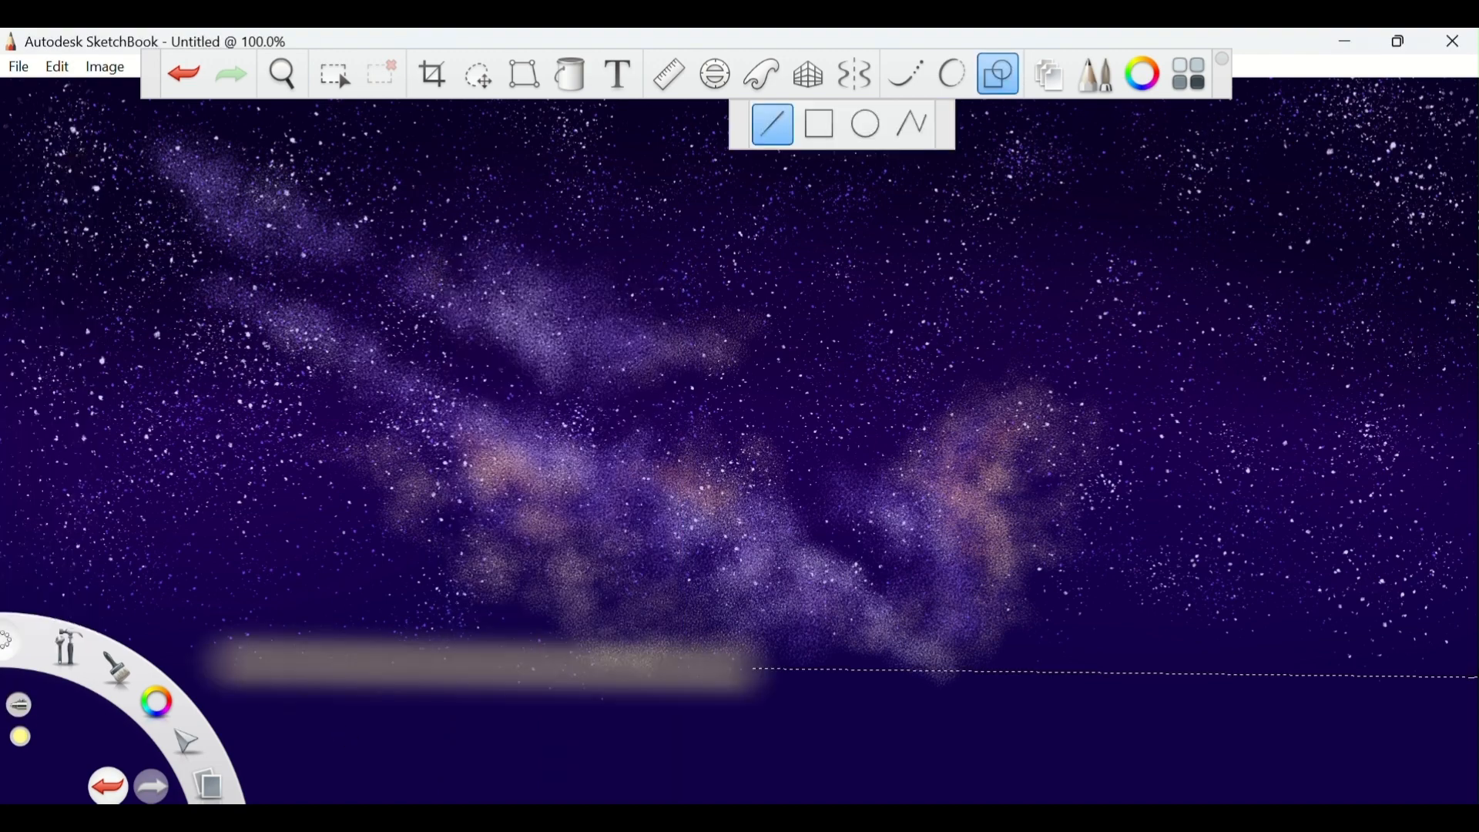
{"action": "left_click_drag", "start_coordinate": [1475, 678], "coordinate": [1429, 675]}
Move the nebula layer Layer4 above the glow layer Layer5, and make Layer5 active.
{"action": "left_click", "coordinate": [1049, 74]}
{"action": "left_click_drag", "start_coordinate": [1400, 231], "coordinate": [1400, 150]}
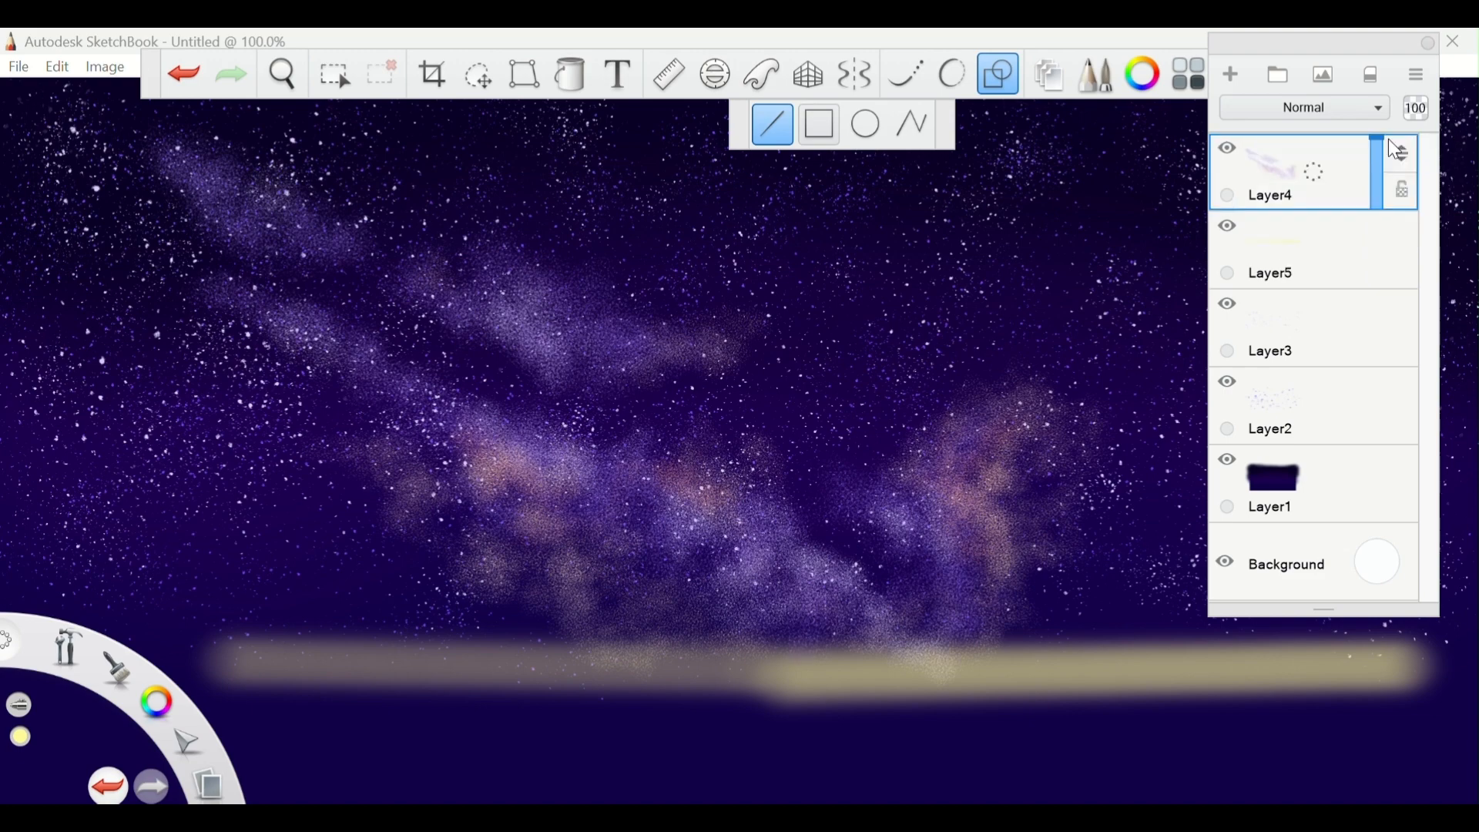
{"action": "left_click", "coordinate": [1298, 248]}
{"action": "left_click", "coordinate": [1427, 43]}
Build up the pale yellow band across the full canvas width with straight strokes, and leave the Line tool.
{"action": "left_click_drag", "start_coordinate": [910, 657], "coordinate": [1431, 644]}
{"action": "mouse_move", "coordinate": [1431, 647]}
{"action": "left_mouse_down"}
{"action": "mouse_move", "coordinate": [690, 687]}
{"action": "mouse_move", "coordinate": [17, 697]}
{"action": "left_mouse_up"}
{"action": "left_click_drag", "start_coordinate": [116, 697], "coordinate": [472, 691]}
{"action": "left_click_drag", "start_coordinate": [1475, 684], "coordinate": [1474, 668]}
{"action": "left_click_drag", "start_coordinate": [1463, 646], "coordinate": [138, 655]}
{"action": "left_click", "coordinate": [998, 75]}
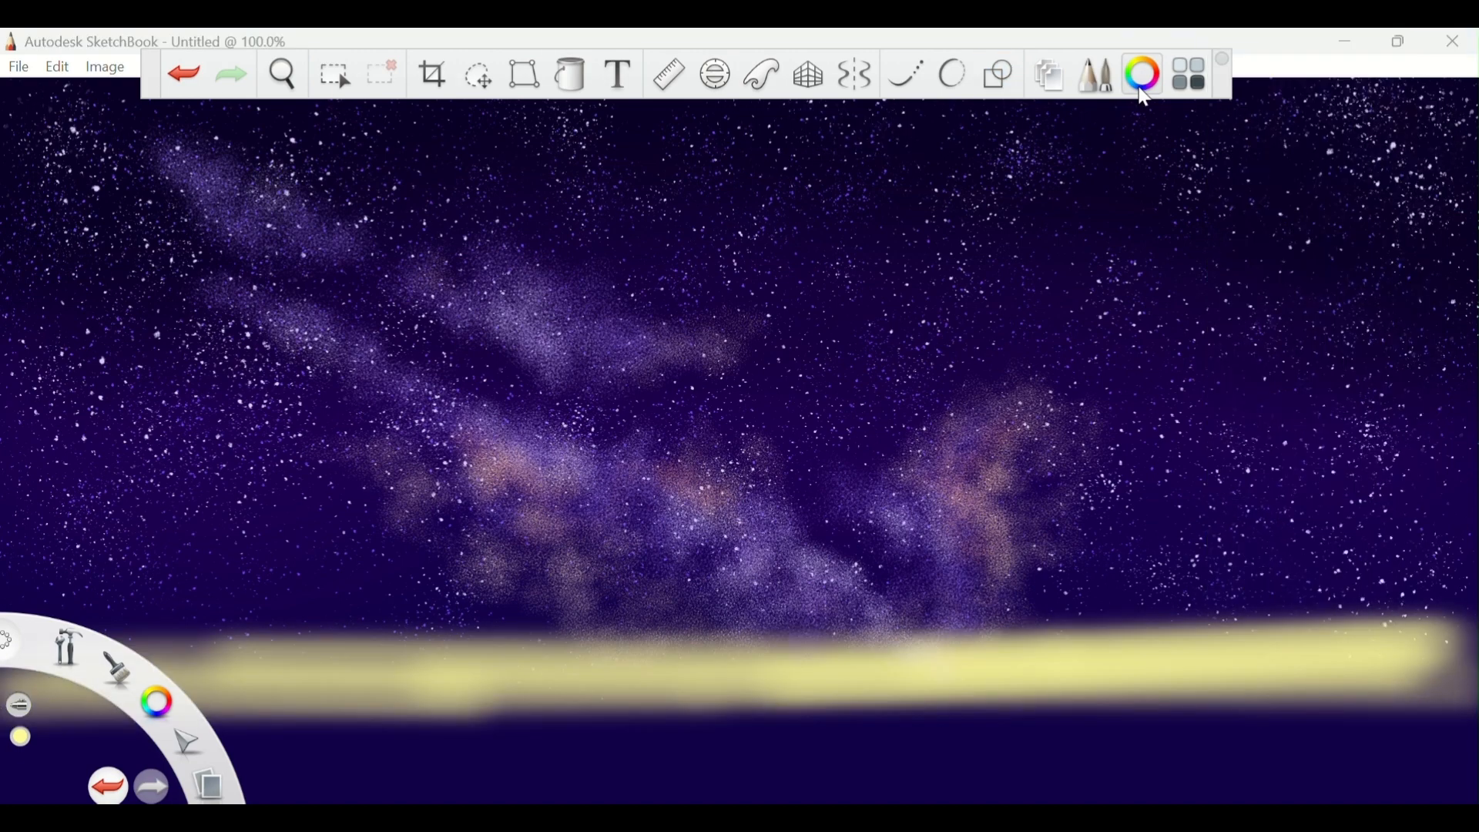
Switch to the Soft Airbrush at size 82.3 and raise its opacity to 82%.
{"action": "left_click", "coordinate": [1141, 77]}
{"action": "left_click", "coordinate": [1095, 77]}
{"action": "left_click", "coordinate": [70, 186]}
{"action": "double_click", "coordinate": [621, 413]}
{"action": "left_click", "coordinate": [870, 536]}
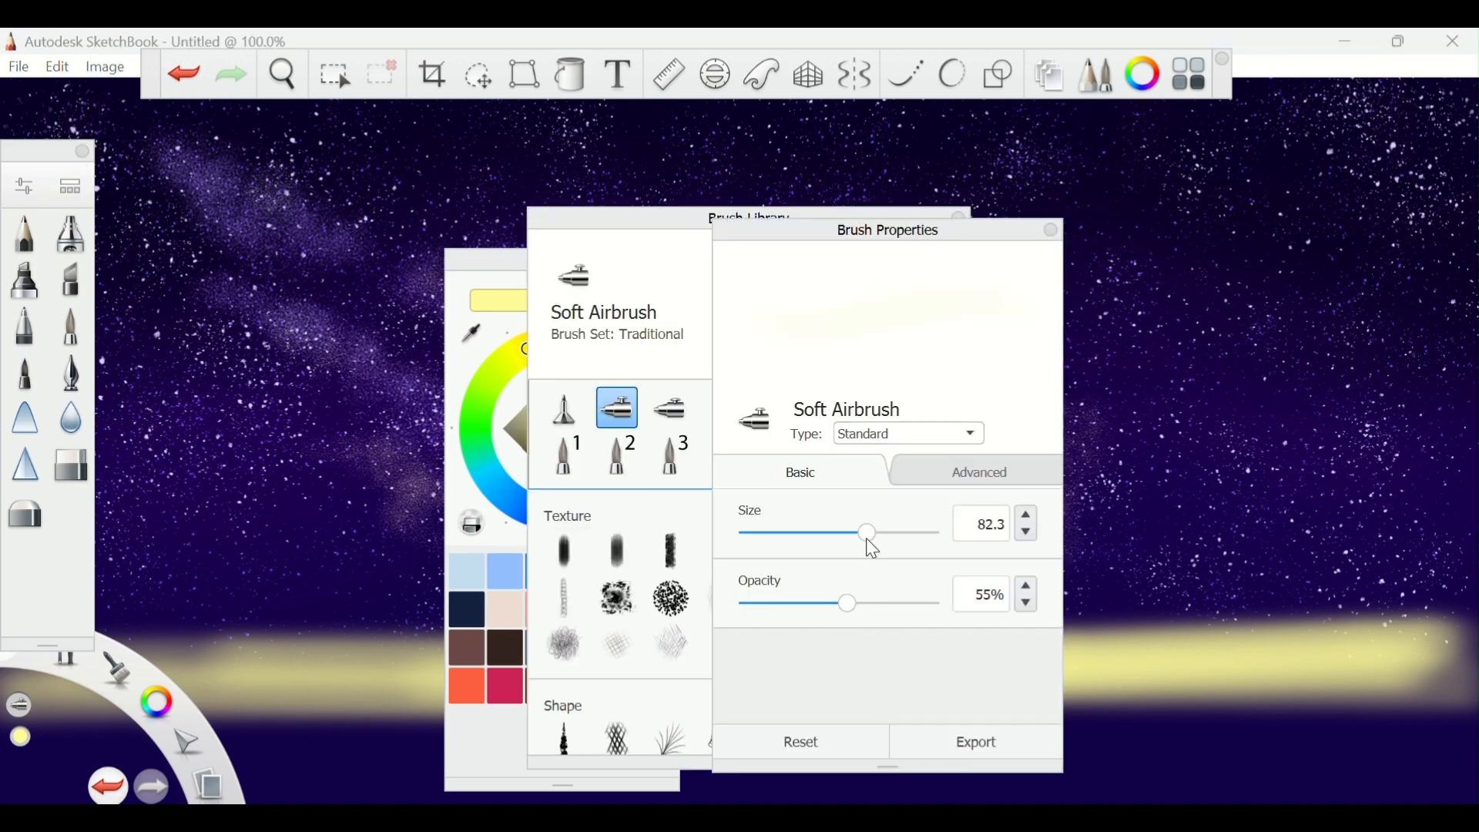
{"action": "left_click", "coordinate": [901, 604]}
{"action": "left_click", "coordinate": [1051, 230]}
{"action": "left_click", "coordinate": [957, 218]}
{"action": "left_click", "coordinate": [668, 260]}
{"action": "left_click", "coordinate": [82, 152]}
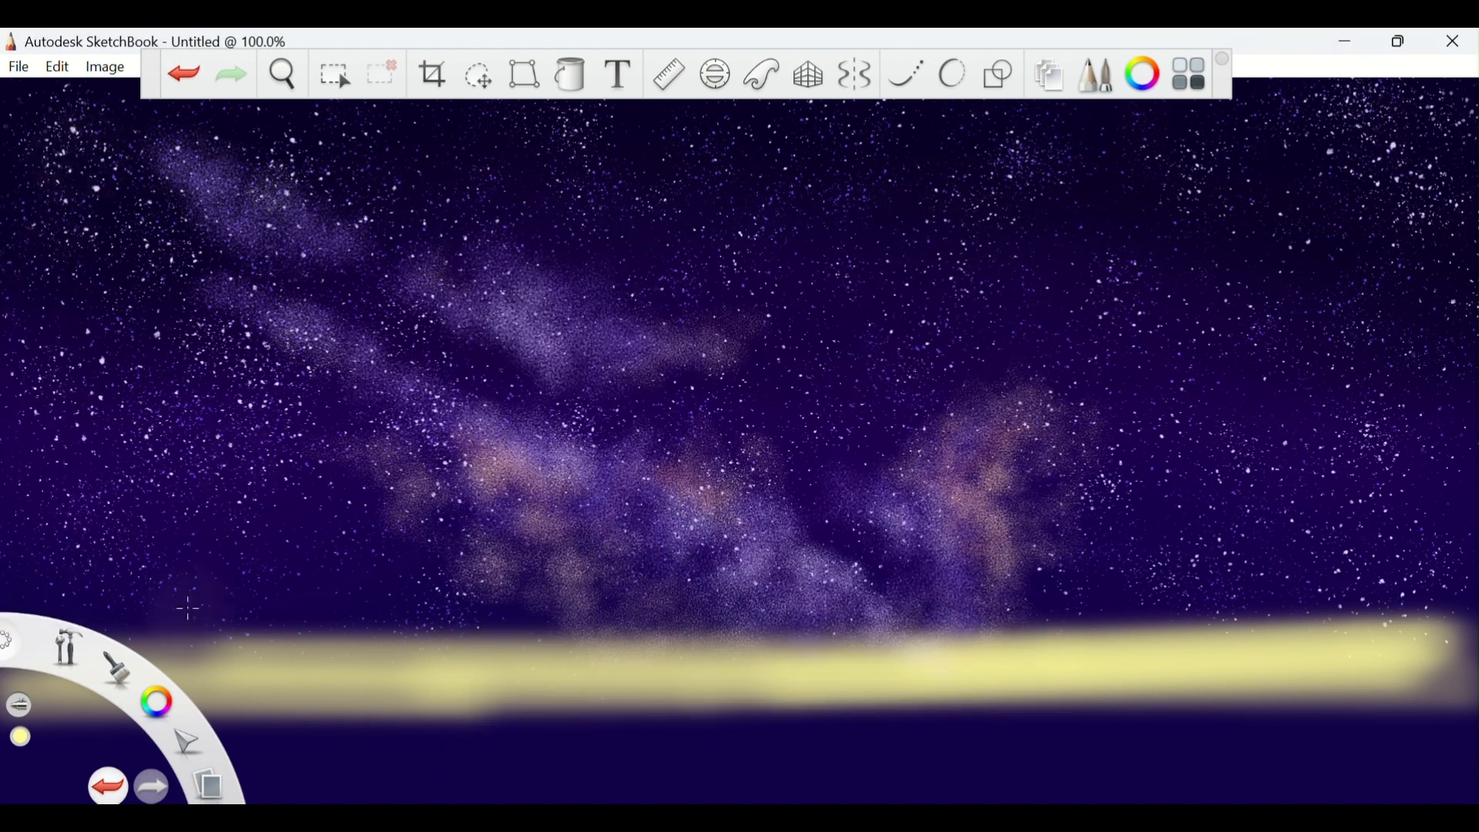
Airbrush a soft yellow haze above the band's left end, and move Layer5 beneath Layer2.
{"action": "mouse_move", "coordinate": [163, 625]}
{"action": "left_mouse_down"}
{"action": "mouse_move", "coordinate": [23, 602]}
{"action": "mouse_move", "coordinate": [240, 631]}
{"action": "mouse_move", "coordinate": [184, 643]}
{"action": "mouse_move", "coordinate": [455, 635]}
{"action": "left_mouse_up"}
{"action": "left_click", "coordinate": [1061, 79]}
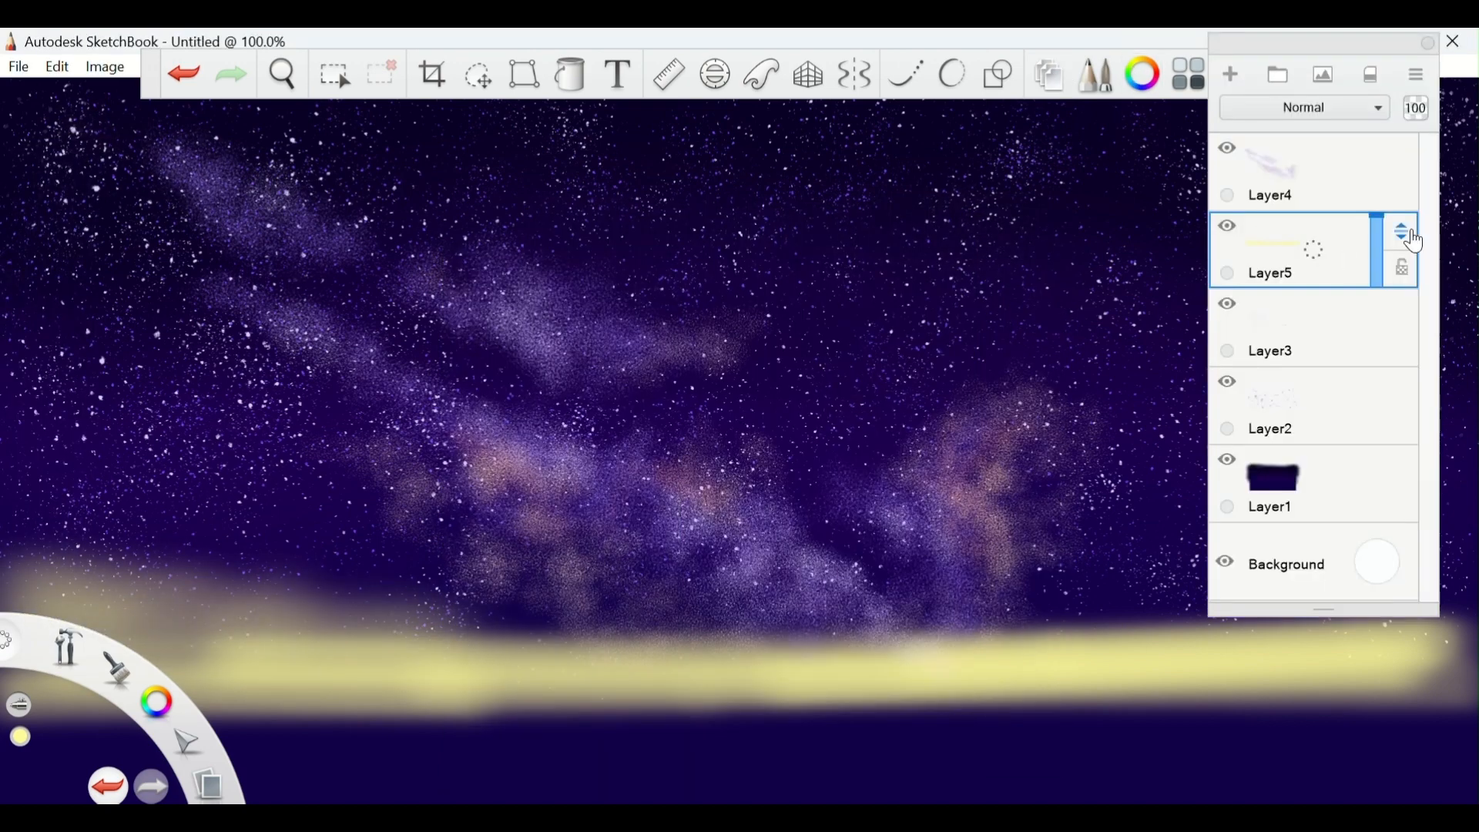
{"action": "mouse_move", "coordinate": [1402, 231]}
{"action": "left_mouse_down"}
{"action": "mouse_move", "coordinate": [1402, 492]}
{"action": "mouse_move", "coordinate": [1403, 401]}
{"action": "left_mouse_up"}
{"action": "mouse_move", "coordinate": [46, 539]}
{"action": "left_mouse_down"}
{"action": "mouse_move", "coordinate": [166, 644]}
{"action": "mouse_move", "coordinate": [615, 639]}
{"action": "left_mouse_up"}
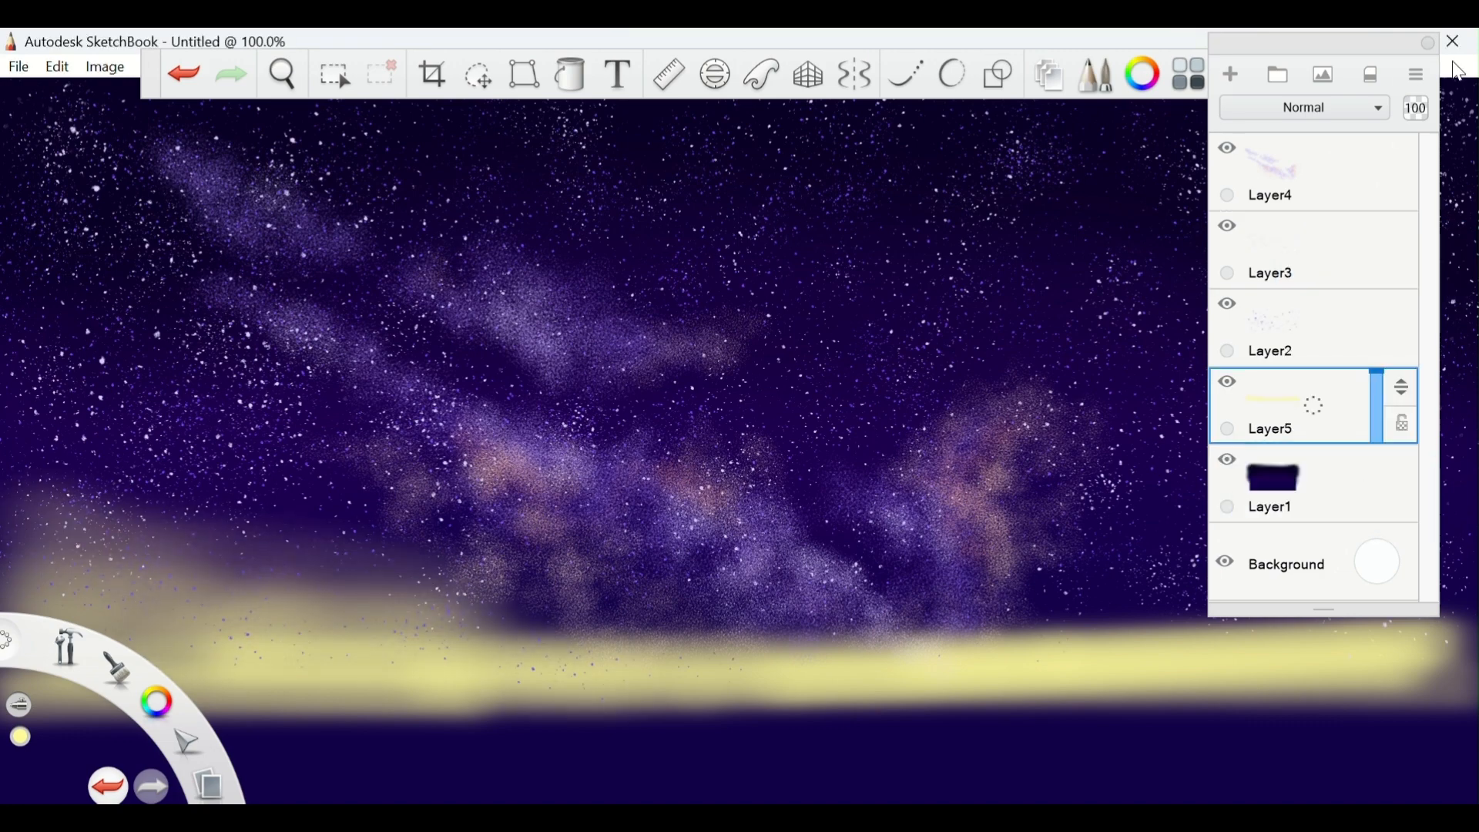
{"action": "left_click", "coordinate": [1430, 44]}
Soften the band's upper edge with yellow airbrush strokes, and lower the brush opacity to extend the haze on the left.
{"action": "mouse_move", "coordinate": [481, 627]}
{"action": "left_mouse_down"}
{"action": "mouse_move", "coordinate": [808, 660]}
{"action": "mouse_move", "coordinate": [1310, 620]}
{"action": "mouse_move", "coordinate": [1461, 661]}
{"action": "mouse_move", "coordinate": [1271, 620]}
{"action": "left_mouse_up"}
{"action": "left_click_drag", "start_coordinate": [9, 566], "coordinate": [12, 536]}
{"action": "left_click", "coordinate": [1095, 75]}
{"action": "left_click", "coordinate": [24, 185]}
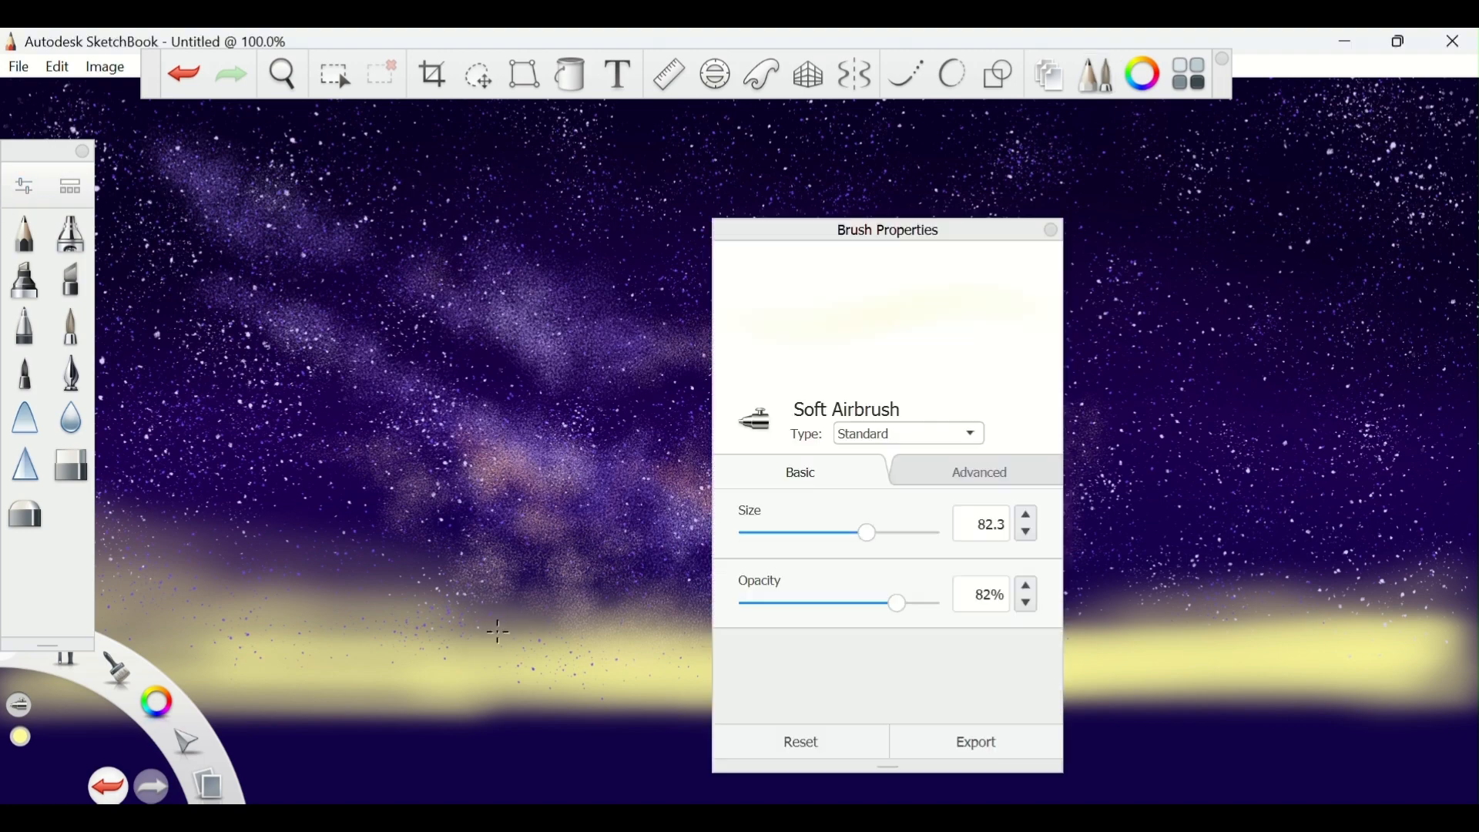
{"action": "left_click", "coordinate": [840, 603]}
{"action": "left_click", "coordinate": [1052, 231]}
{"action": "left_click", "coordinate": [82, 151]}
{"action": "left_click_drag", "start_coordinate": [11, 493], "coordinate": [408, 616]}
{"action": "left_click", "coordinate": [1190, 75]}
{"action": "left_click", "coordinate": [1426, 44]}
Enlarge the Soft Airbrush and spread a faint yellow haze around the band and up both sides of the sky.
{"action": "left_click", "coordinate": [1095, 75]}
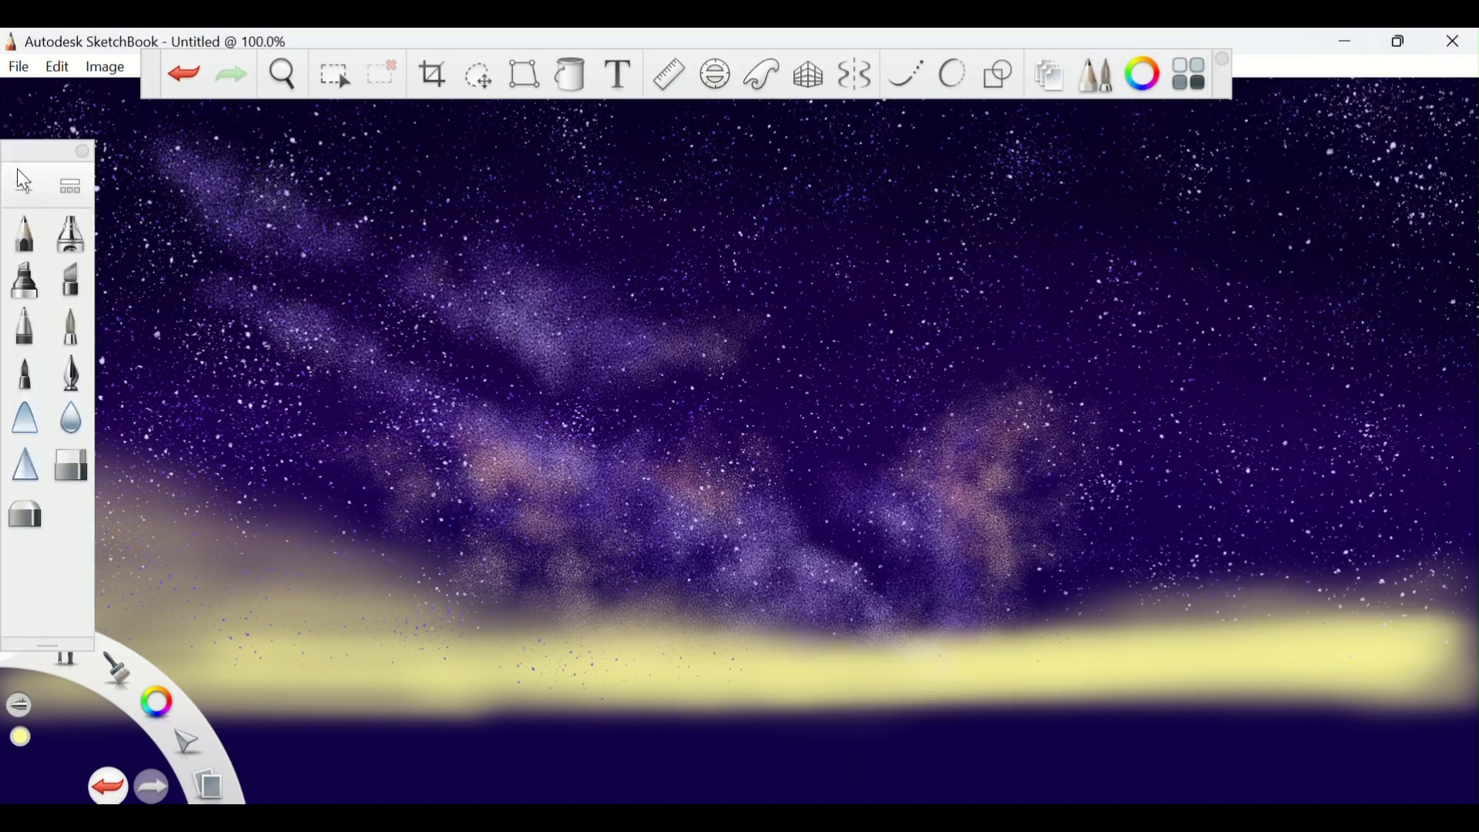
{"action": "left_click", "coordinate": [24, 185]}
{"action": "left_click", "coordinate": [906, 532]}
{"action": "left_click", "coordinate": [1051, 231]}
{"action": "mouse_move", "coordinate": [1062, 635]}
{"action": "left_mouse_down"}
{"action": "mouse_move", "coordinate": [1348, 608]}
{"action": "mouse_move", "coordinate": [1126, 631]}
{"action": "mouse_move", "coordinate": [231, 554]}
{"action": "left_mouse_up"}
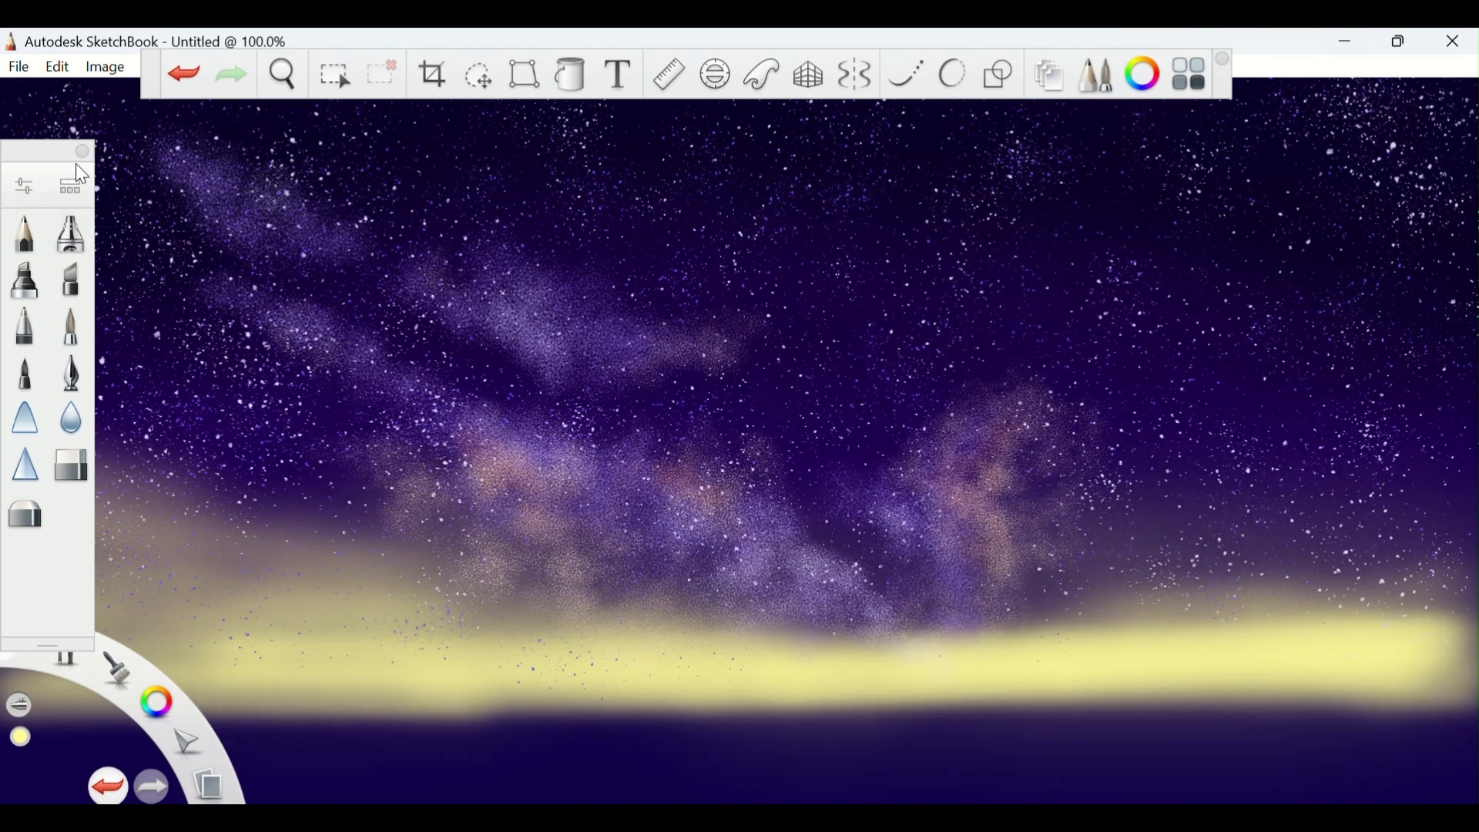
{"action": "left_click", "coordinate": [24, 185]}
{"action": "left_click", "coordinate": [1050, 230]}
{"action": "left_click", "coordinate": [81, 151]}
{"action": "mouse_move", "coordinate": [147, 423]}
{"action": "left_mouse_down"}
{"action": "mouse_move", "coordinate": [8, 616]}
{"action": "mouse_move", "coordinate": [468, 710]}
{"action": "mouse_move", "coordinate": [1089, 657]}
{"action": "mouse_move", "coordinate": [1386, 539]}
{"action": "mouse_move", "coordinate": [1356, 447]}
{"action": "mouse_move", "coordinate": [1324, 625]}
{"action": "mouse_move", "coordinate": [817, 554]}
{"action": "mouse_move", "coordinate": [572, 642]}
{"action": "left_mouse_up"}
Change the brush colour from pale yellow to light orange.
{"action": "left_click", "coordinate": [1146, 77]}
{"action": "left_click", "coordinate": [604, 356]}
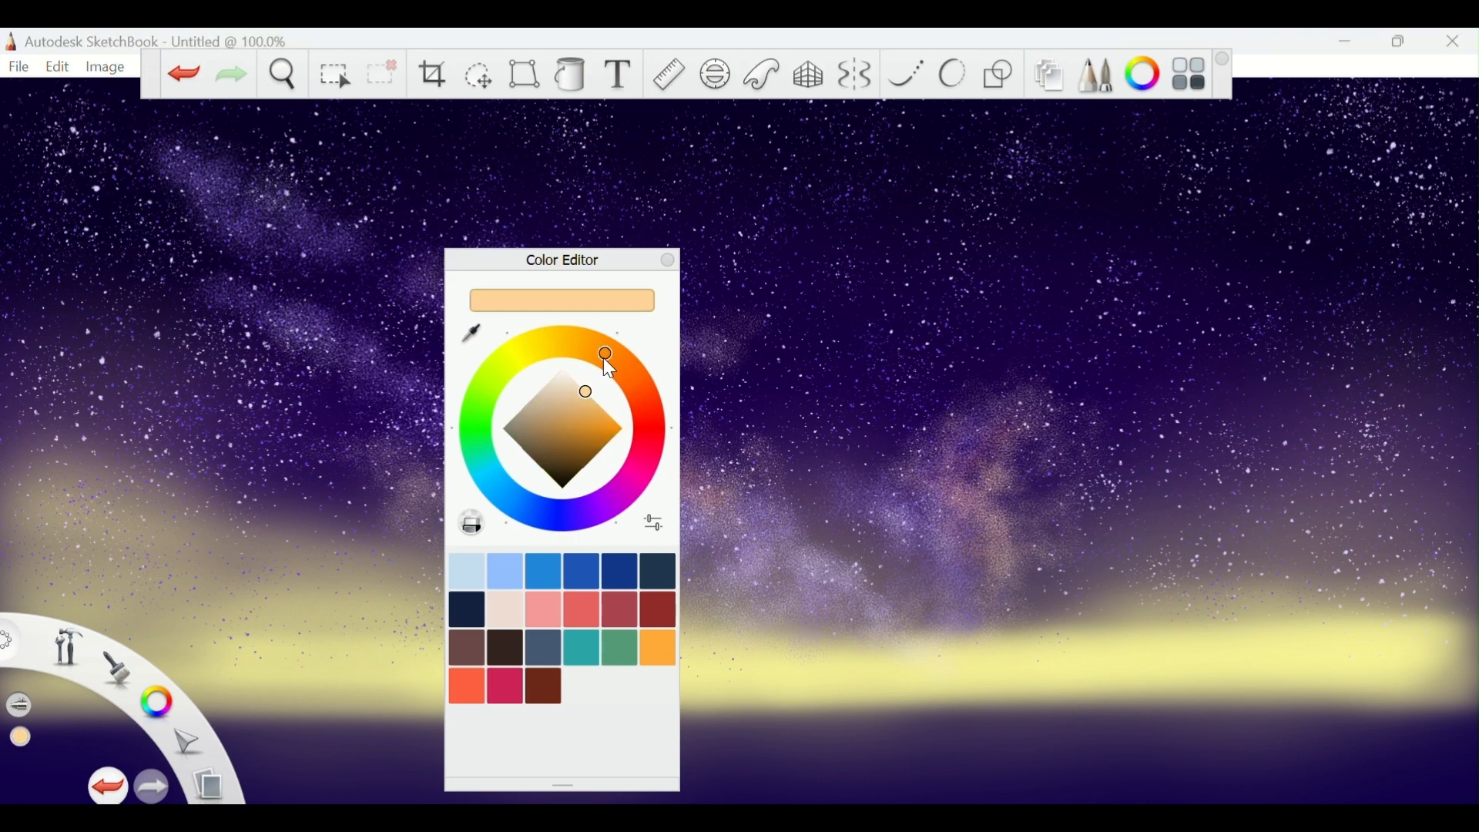
{"action": "left_click", "coordinate": [669, 261]}
Activate the straight Line tool and set the Soft Airbrush to size 35.0 and 89% opacity.
{"action": "left_click", "coordinate": [1096, 74]}
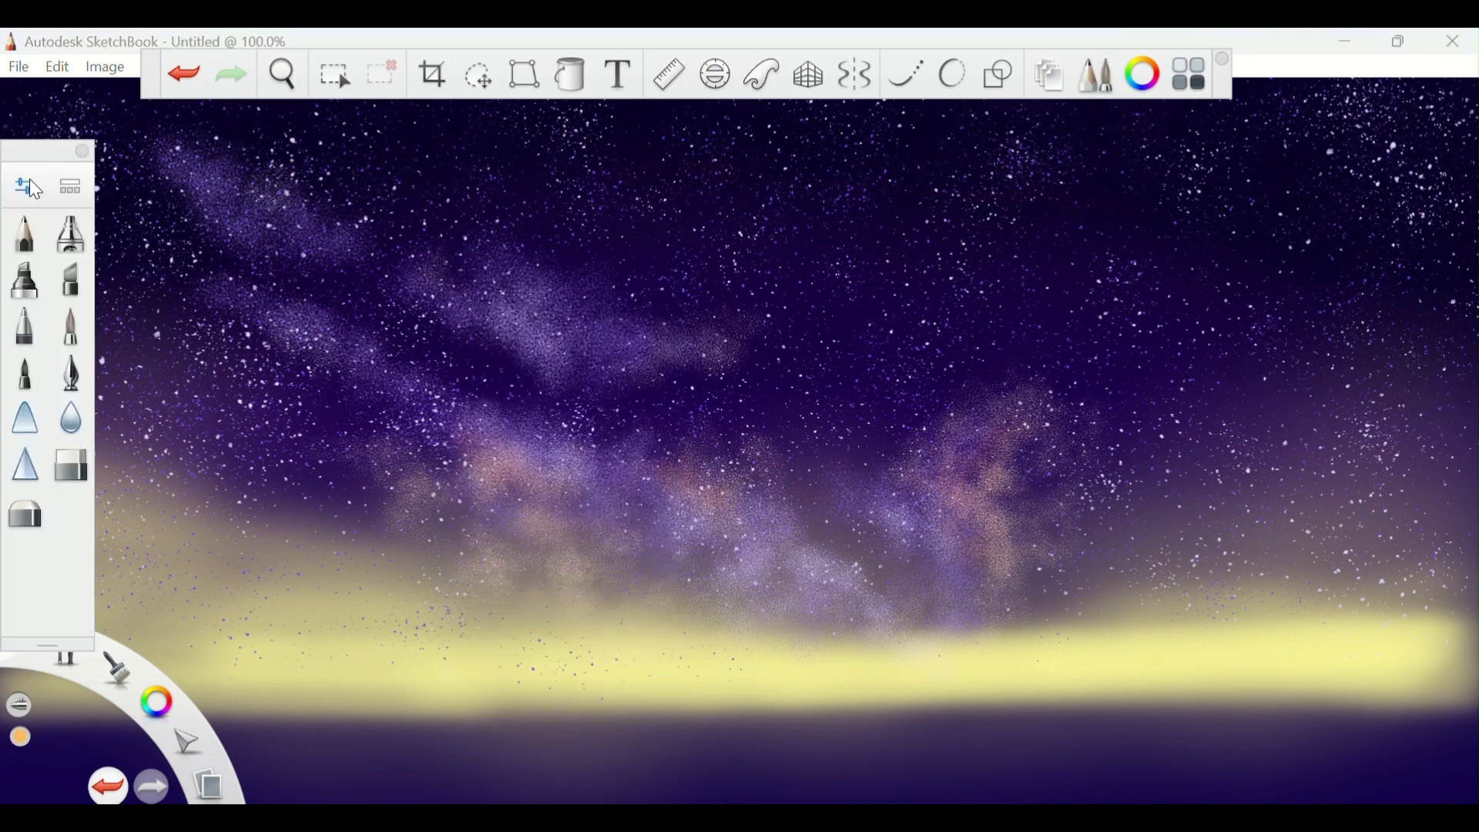
{"action": "left_click", "coordinate": [24, 186]}
{"action": "left_click", "coordinate": [1052, 230]}
{"action": "left_click", "coordinate": [999, 74]}
{"action": "left_click_drag", "start_coordinate": [1186, 643], "coordinate": [1378, 639]}
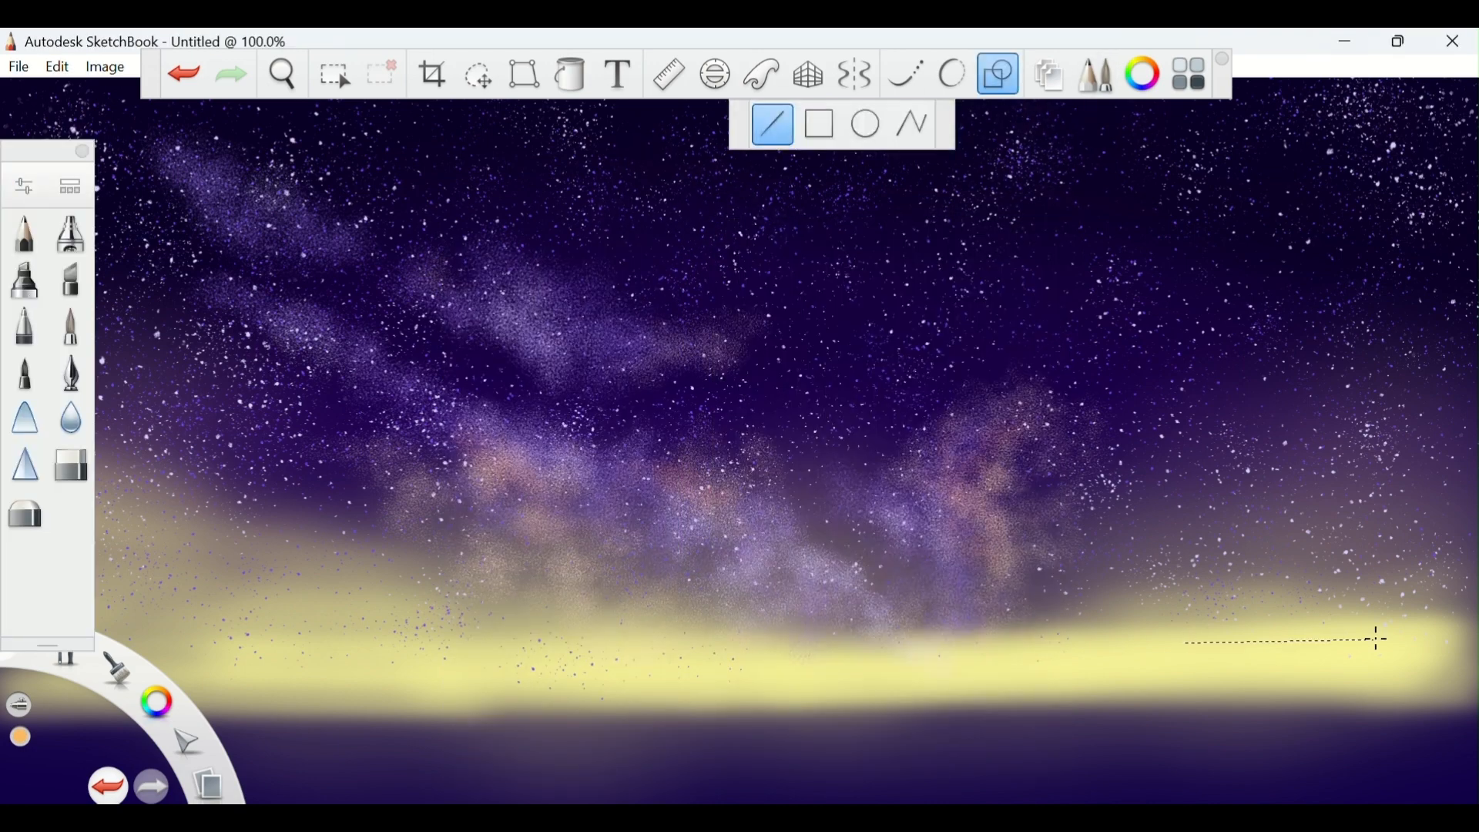
{"action": "left_click", "coordinate": [24, 185]}
{"action": "left_click_drag", "start_coordinate": [843, 601], "coordinate": [911, 603]}
{"action": "left_click_drag", "start_coordinate": [842, 532], "coordinate": [809, 536]}
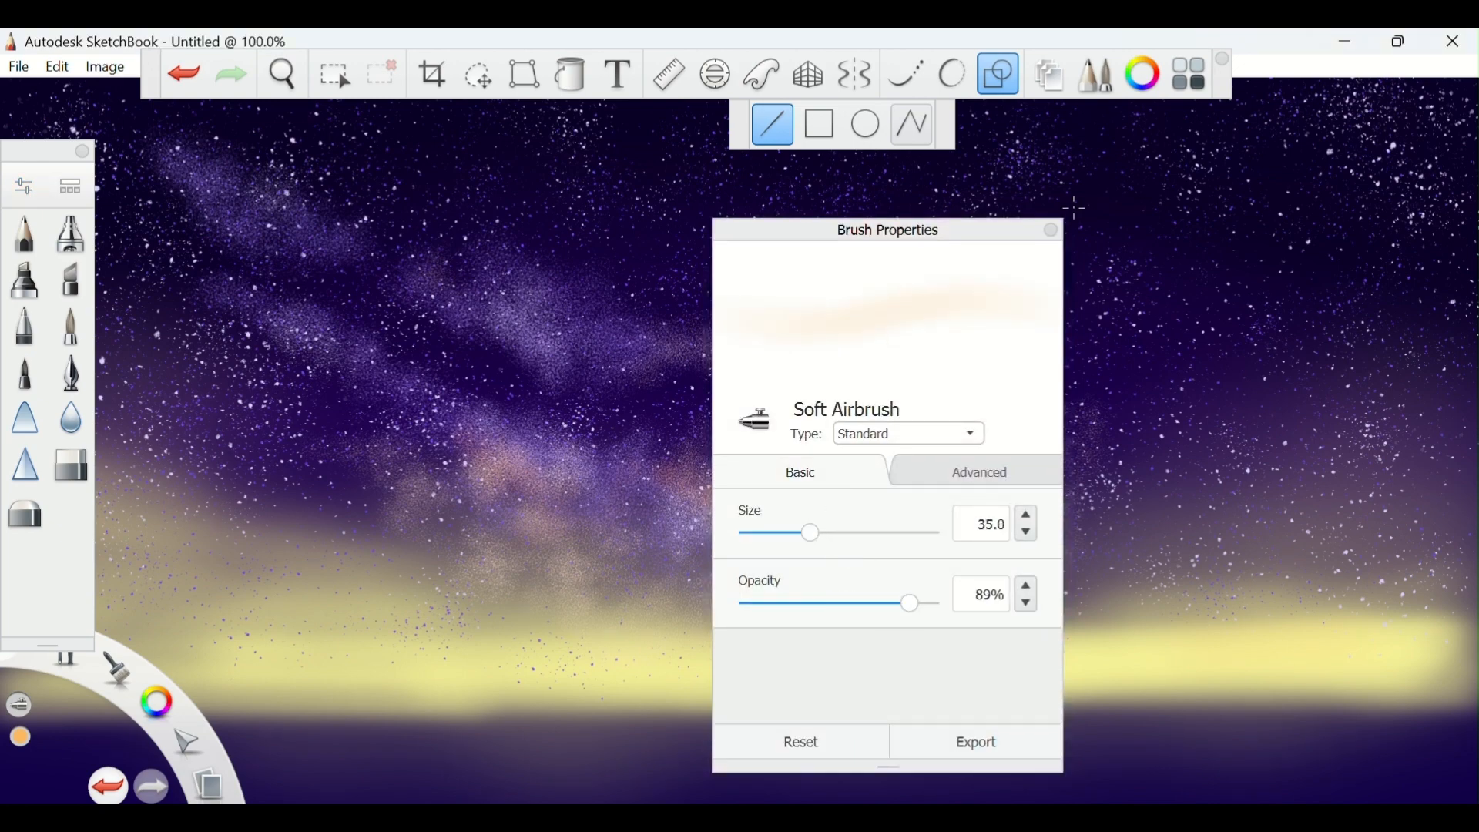
{"action": "left_click", "coordinate": [1052, 230]}
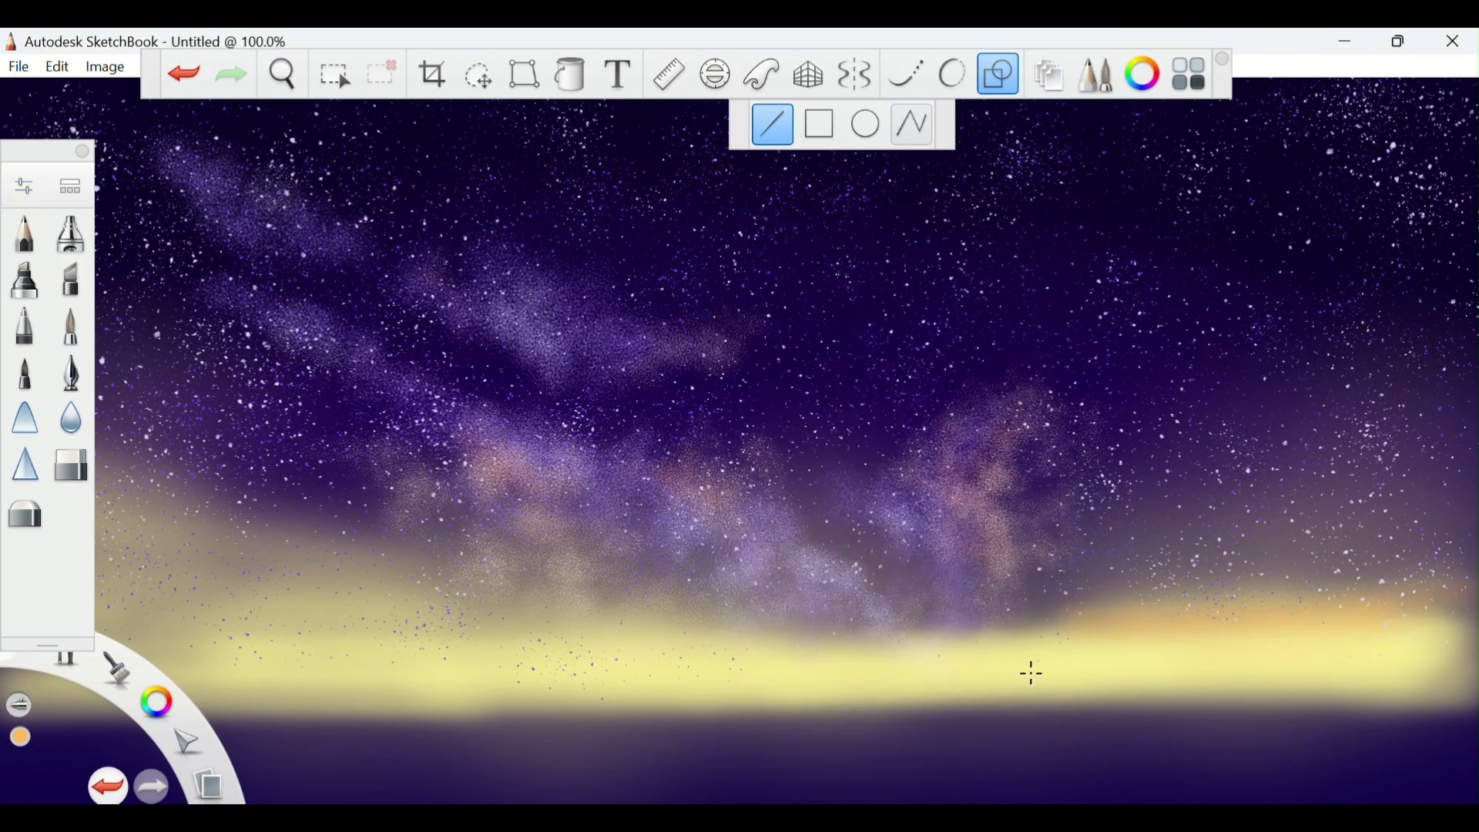
Draw soft light orange straight bands along the edges of the yellow glow.
{"action": "left_click_drag", "start_coordinate": [1411, 571], "coordinate": [1103, 579]}
{"action": "left_click_drag", "start_coordinate": [1086, 587], "coordinate": [1421, 593]}
{"action": "left_click_drag", "start_coordinate": [1119, 700], "coordinate": [1450, 683]}
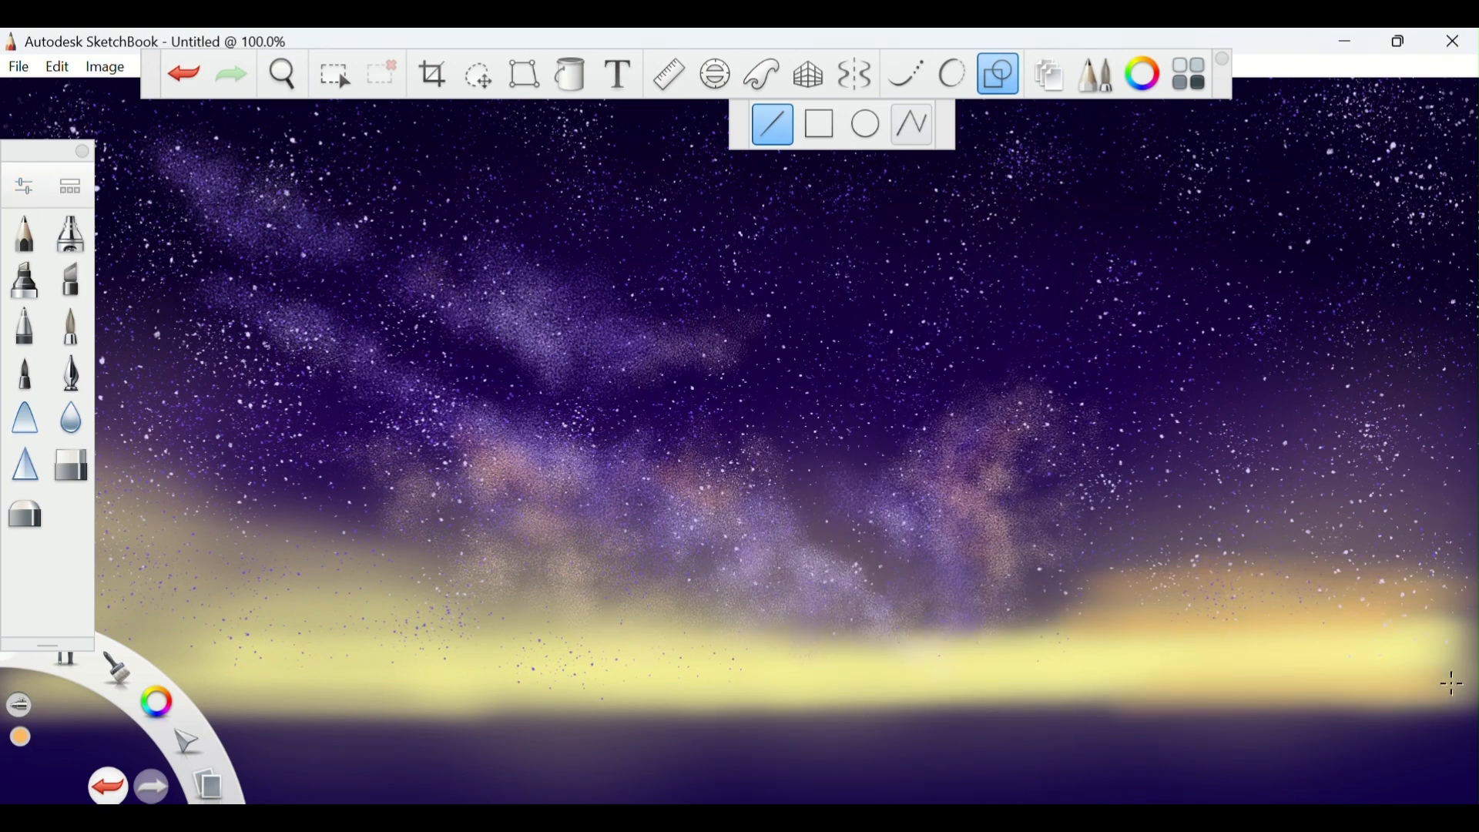
{"action": "left_click", "coordinate": [82, 152]}
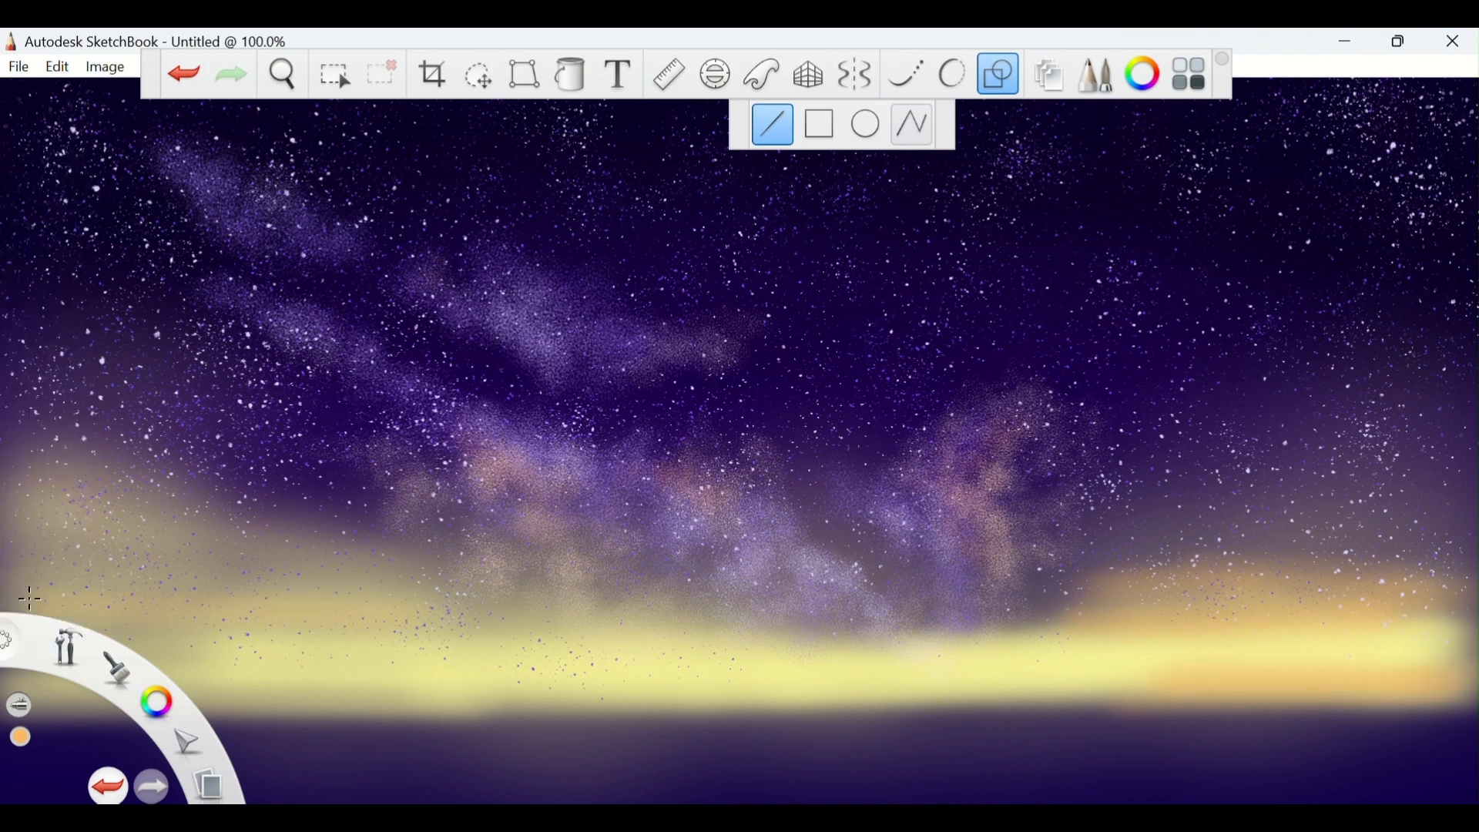
Switch to the Hard Airbrush and reduce its size.
{"action": "left_click", "coordinate": [1097, 75]}
{"action": "left_click", "coordinate": [71, 186]}
{"action": "double_click", "coordinate": [670, 407]}
{"action": "left_click_drag", "start_coordinate": [839, 532], "coordinate": [806, 531]}
{"action": "left_click", "coordinate": [1052, 230]}
{"action": "left_click", "coordinate": [960, 216]}
{"action": "left_click", "coordinate": [81, 151]}
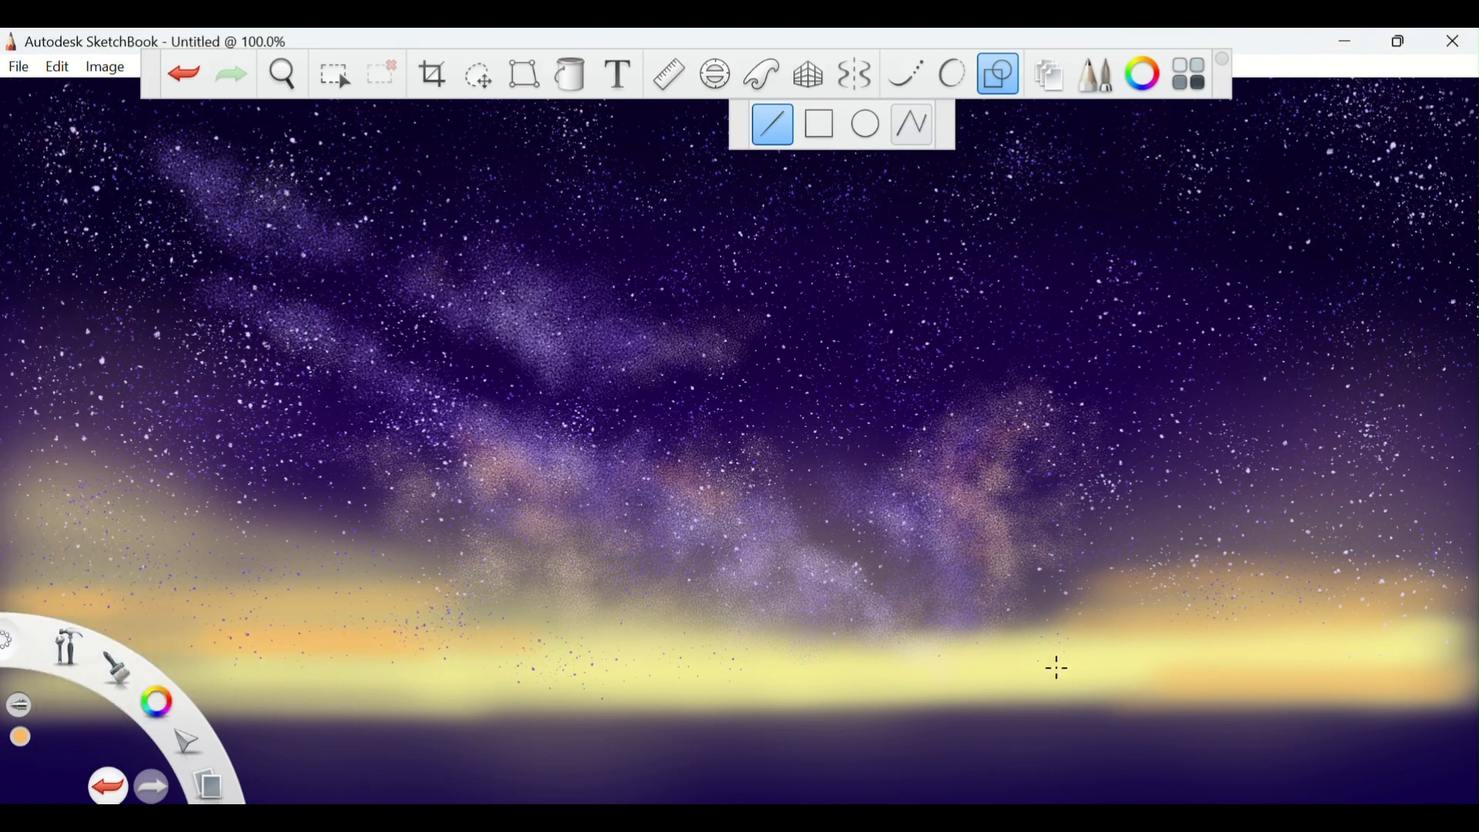
Add denser light orange straight bands at the right and lower-left ends of the glow.
{"action": "left_click_drag", "start_coordinate": [1468, 601], "coordinate": [1342, 605]}
{"action": "left_click_drag", "start_coordinate": [1476, 624], "coordinate": [1477, 624]}
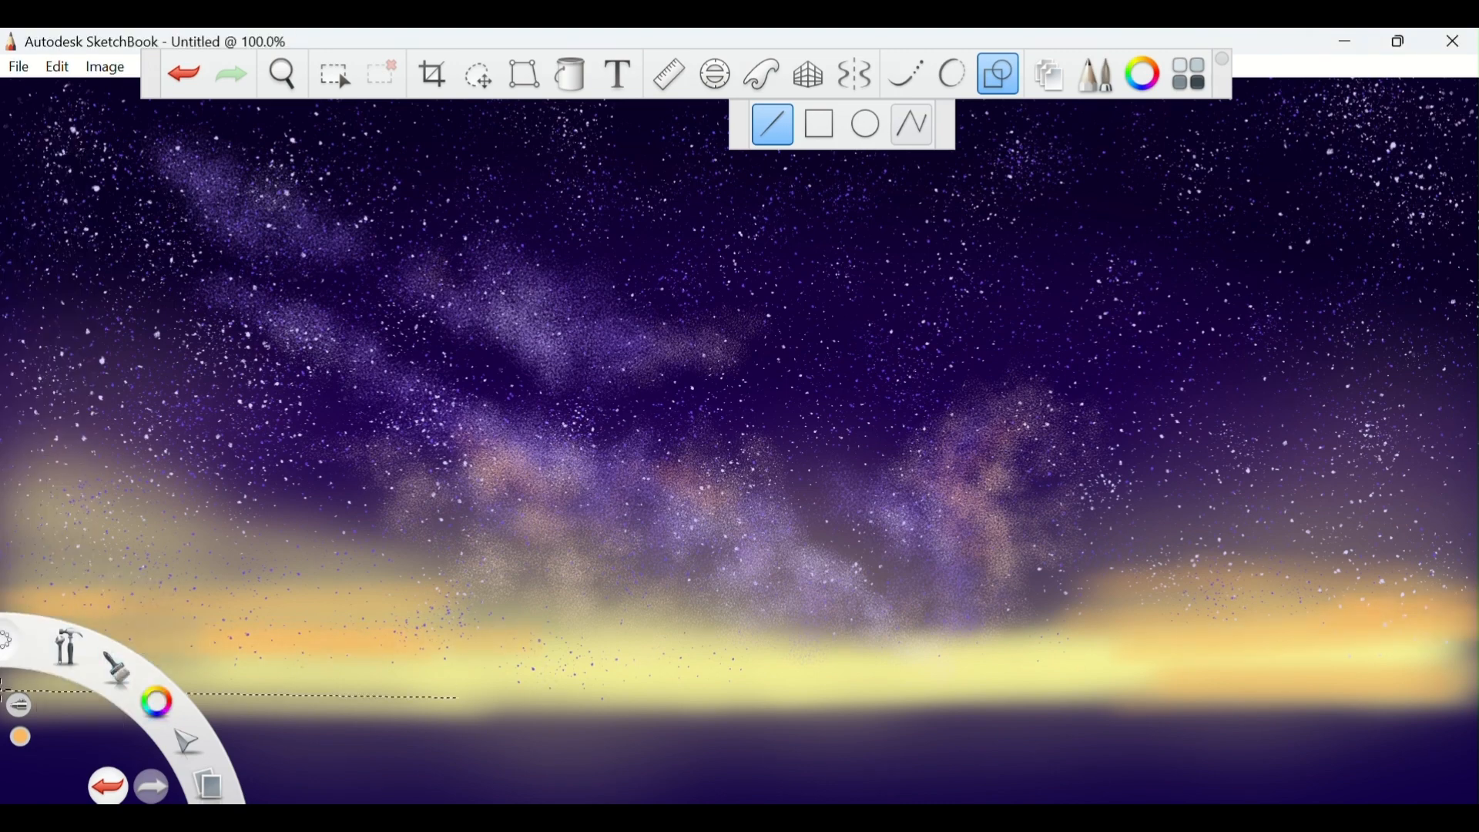
{"action": "left_click", "coordinate": [1144, 74]}
{"action": "left_click", "coordinate": [1143, 74]}
Shrink the Hard Airbrush further and draw thin light orange streaks through the glow.
{"action": "left_click", "coordinate": [1097, 75]}
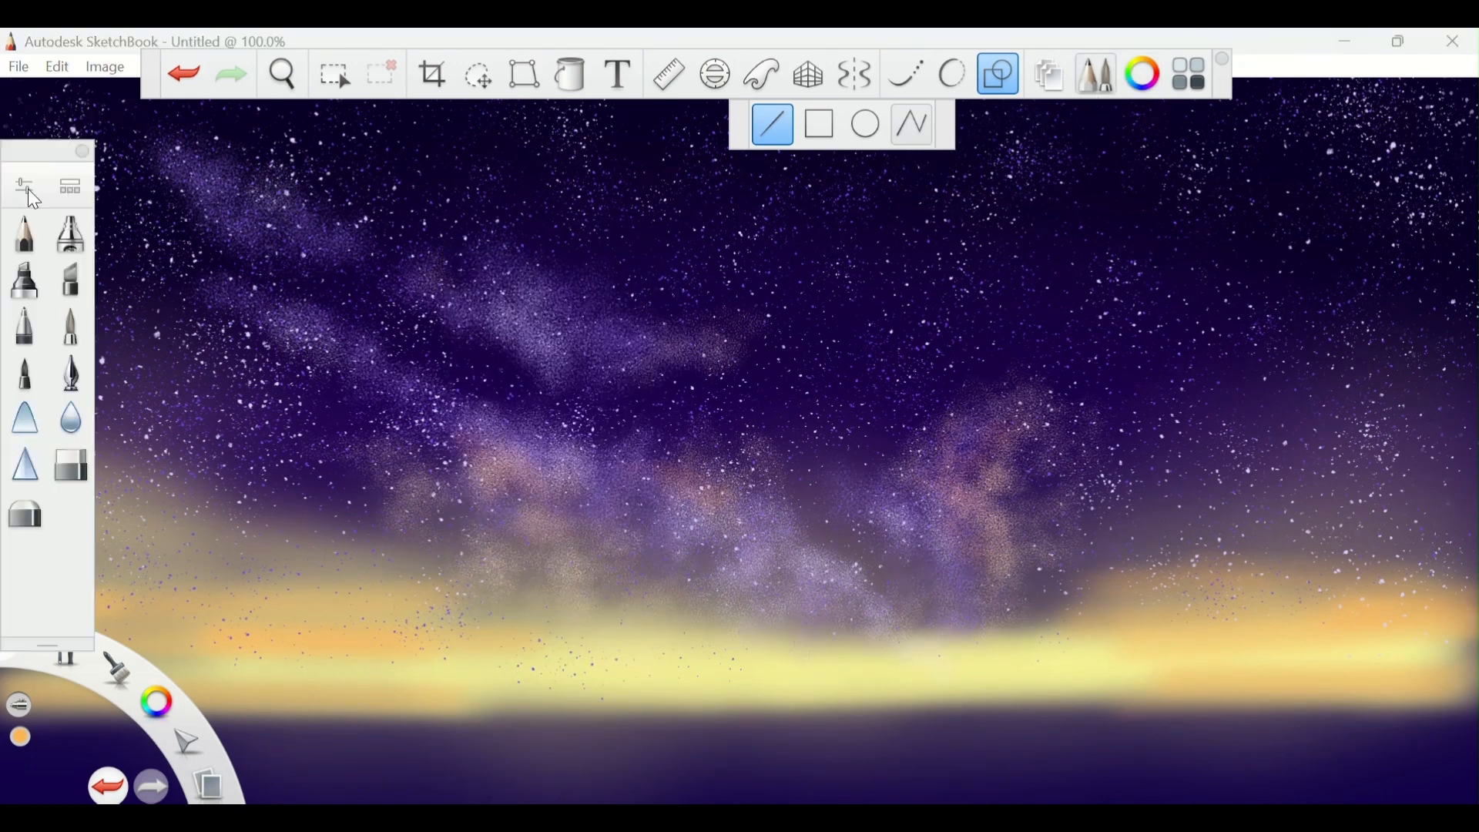
{"action": "left_click", "coordinate": [73, 185]}
{"action": "left_click", "coordinate": [25, 186]}
{"action": "left_click", "coordinate": [765, 537]}
{"action": "left_click", "coordinate": [1050, 232]}
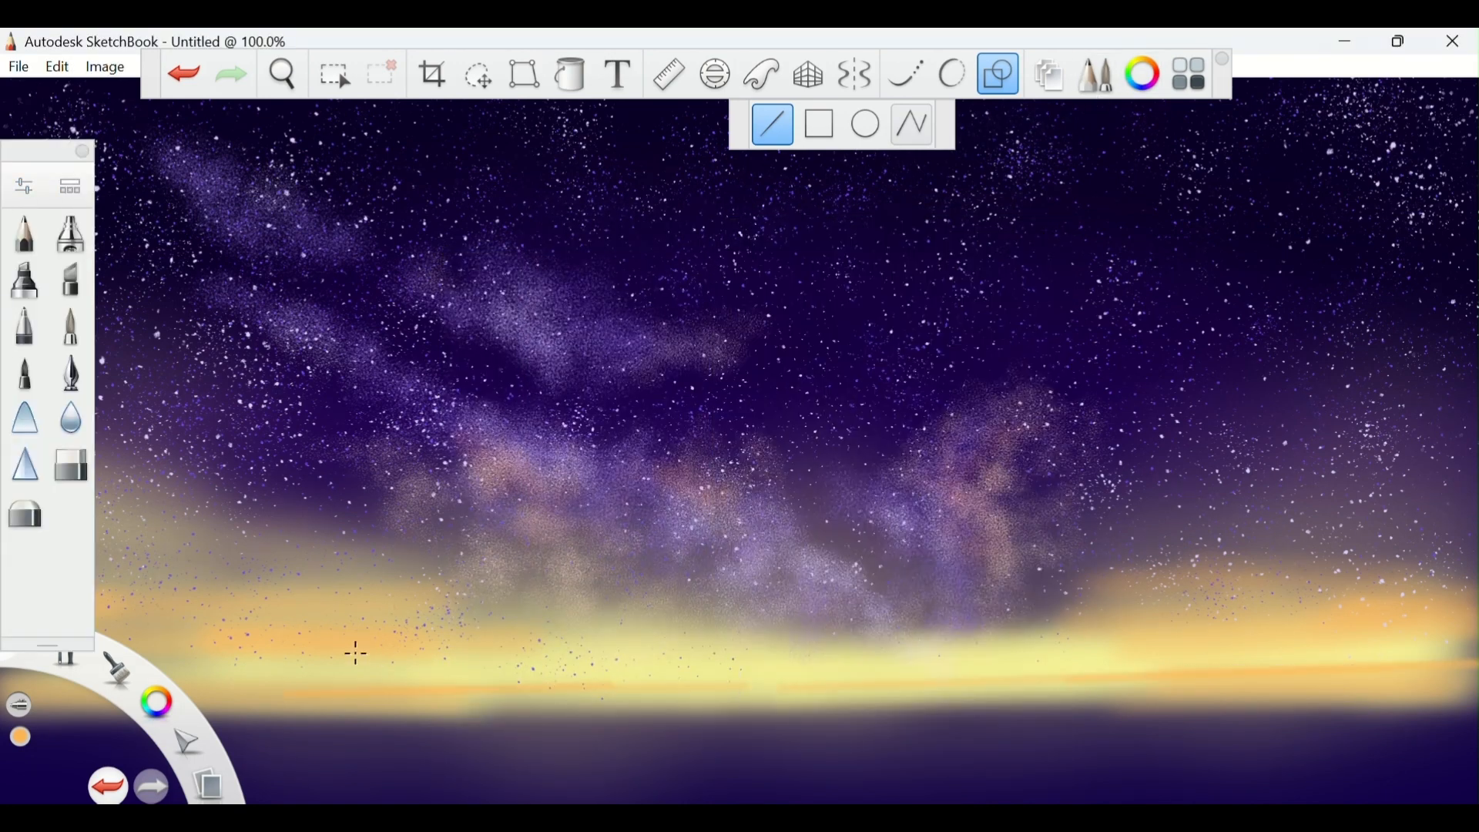
{"action": "left_click", "coordinate": [82, 151]}
{"action": "left_click_drag", "start_coordinate": [288, 713], "coordinate": [5, 713]}
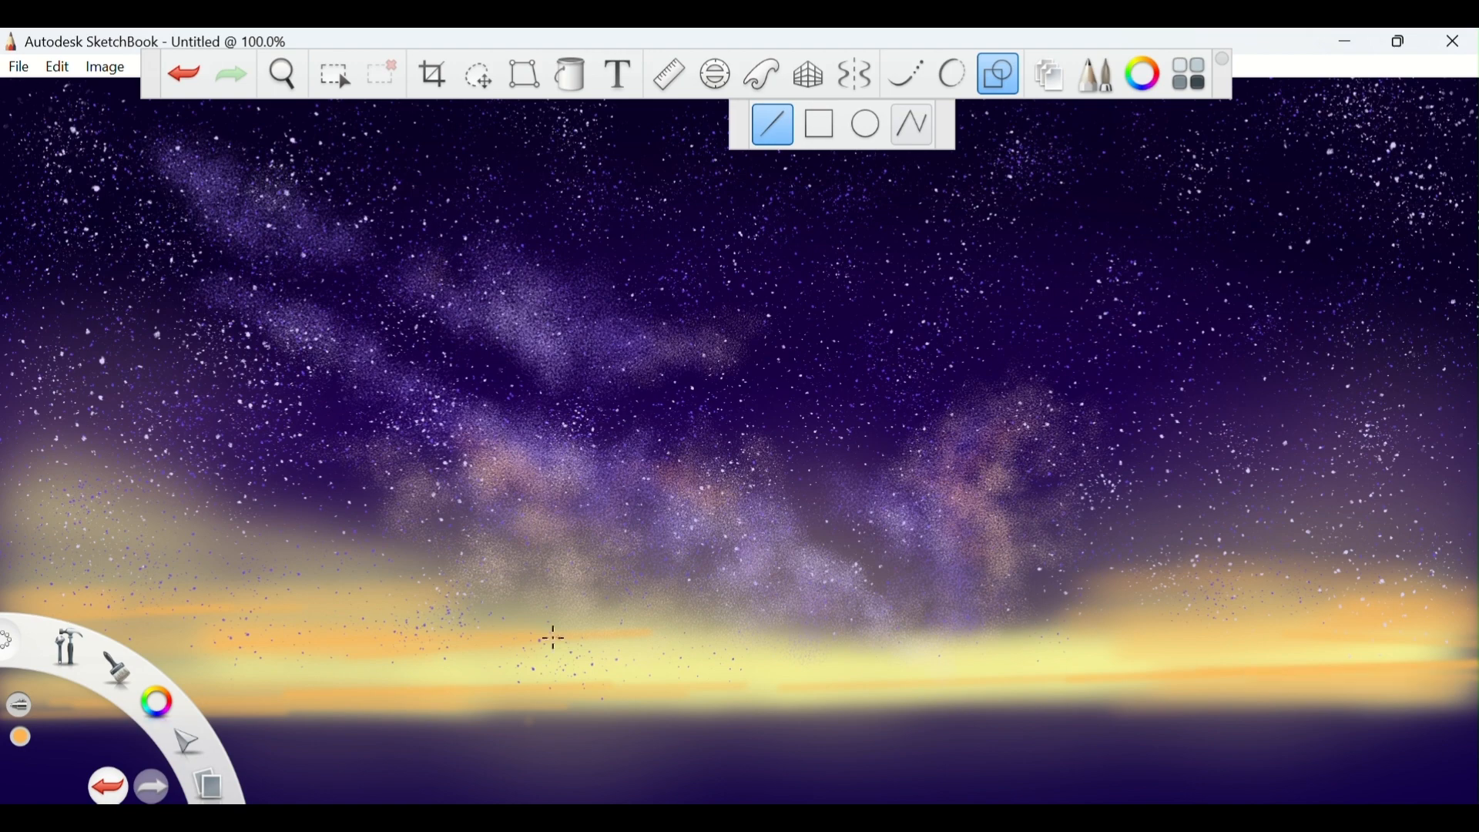
Change the brush colour to a deep, saturated orange.
{"action": "left_click", "coordinate": [1141, 74]}
{"action": "left_click", "coordinate": [609, 448]}
{"action": "left_click", "coordinate": [614, 428]}
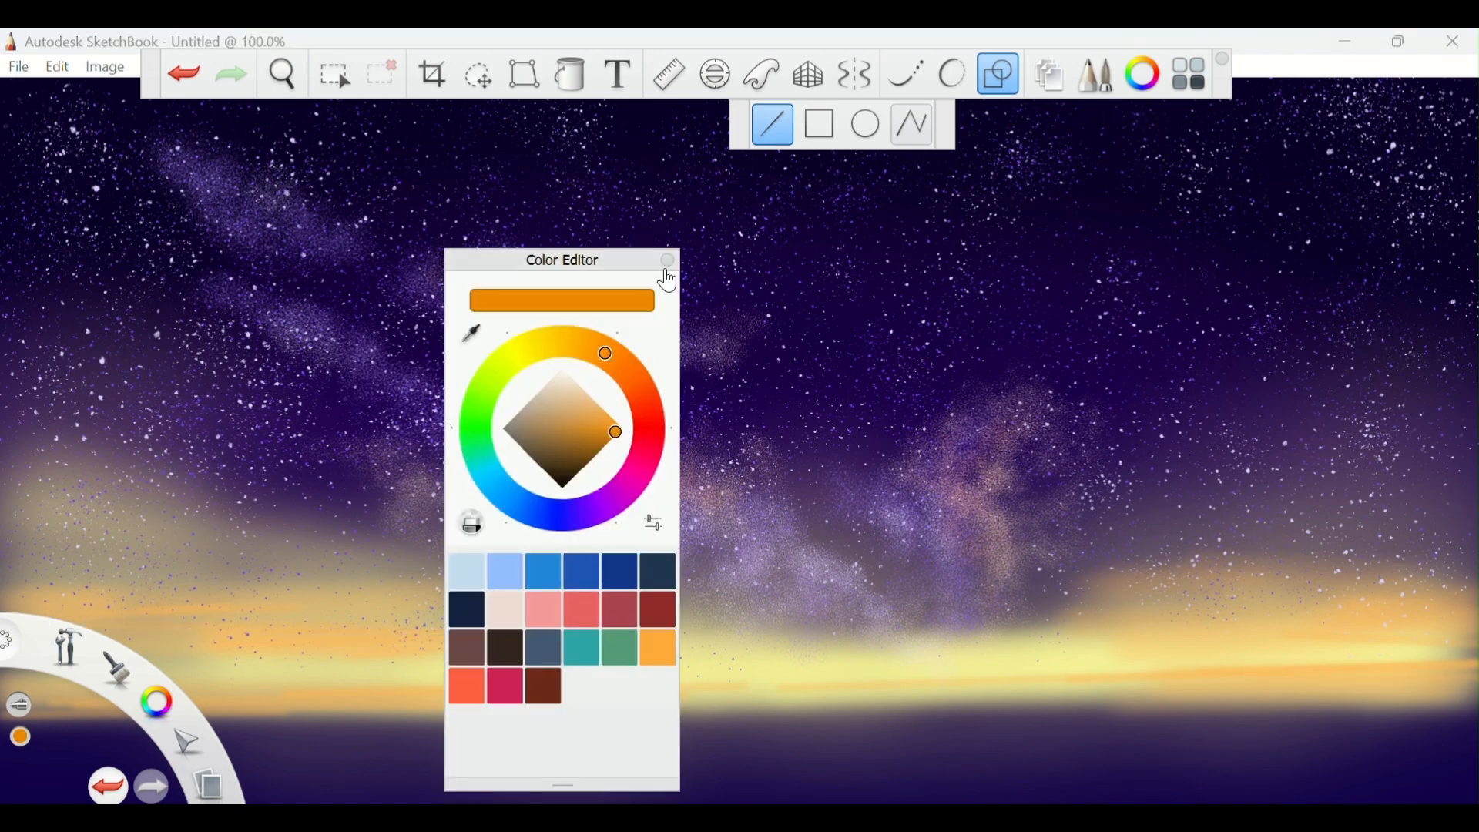
{"action": "left_click", "coordinate": [666, 261]}
Try deep orange straight streaks across the right end of the glow.
{"action": "left_click_drag", "start_coordinate": [1194, 678], "coordinate": [1468, 674]}
{"action": "left_click_drag", "start_coordinate": [1107, 684], "coordinate": [1451, 664]}
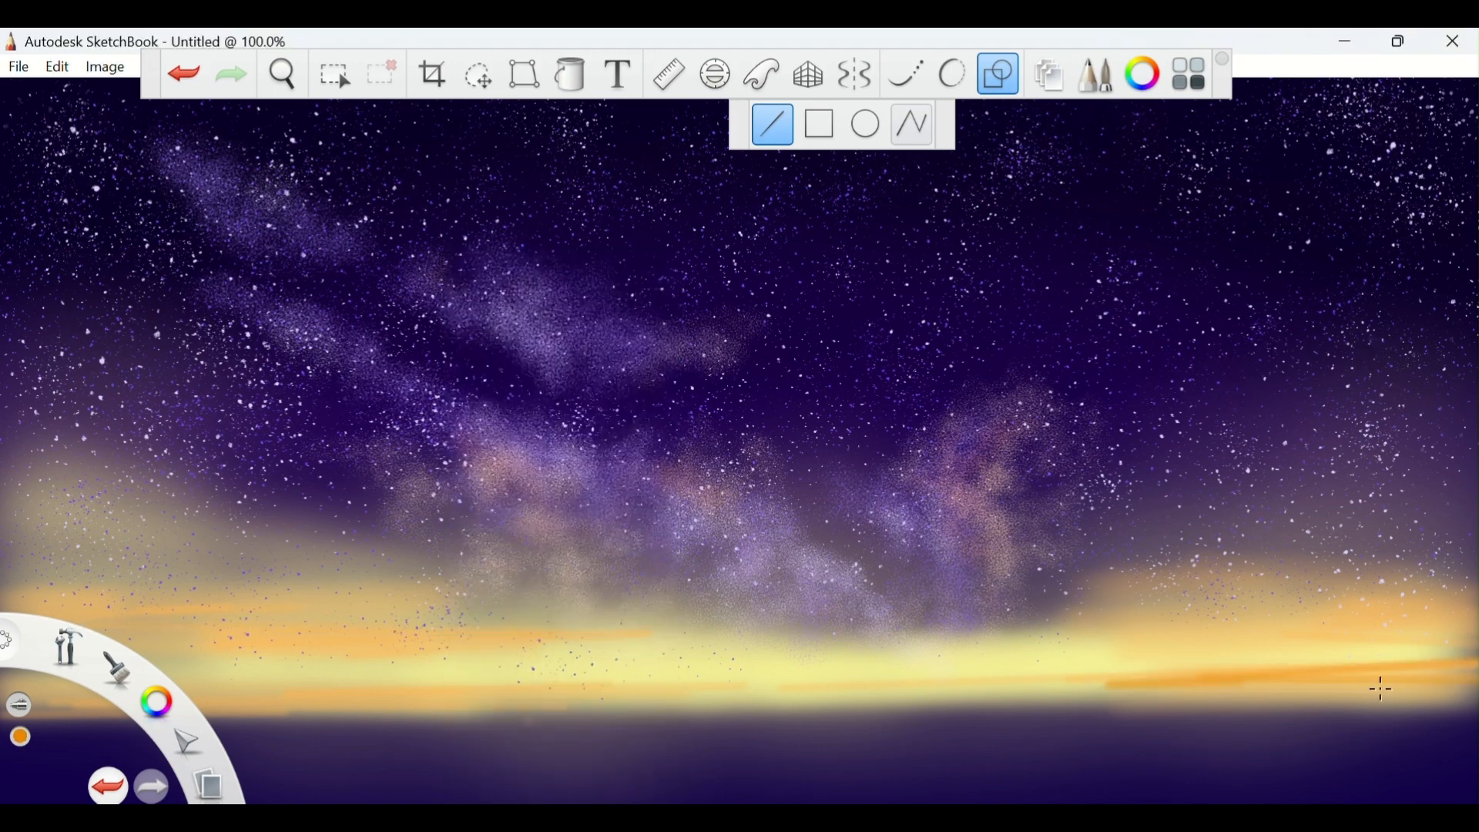
{"action": "left_click_drag", "start_coordinate": [1243, 632], "coordinate": [1452, 641]}
{"action": "key", "text": "ctrl+z"}
{"action": "key", "text": "ctrl+z"}
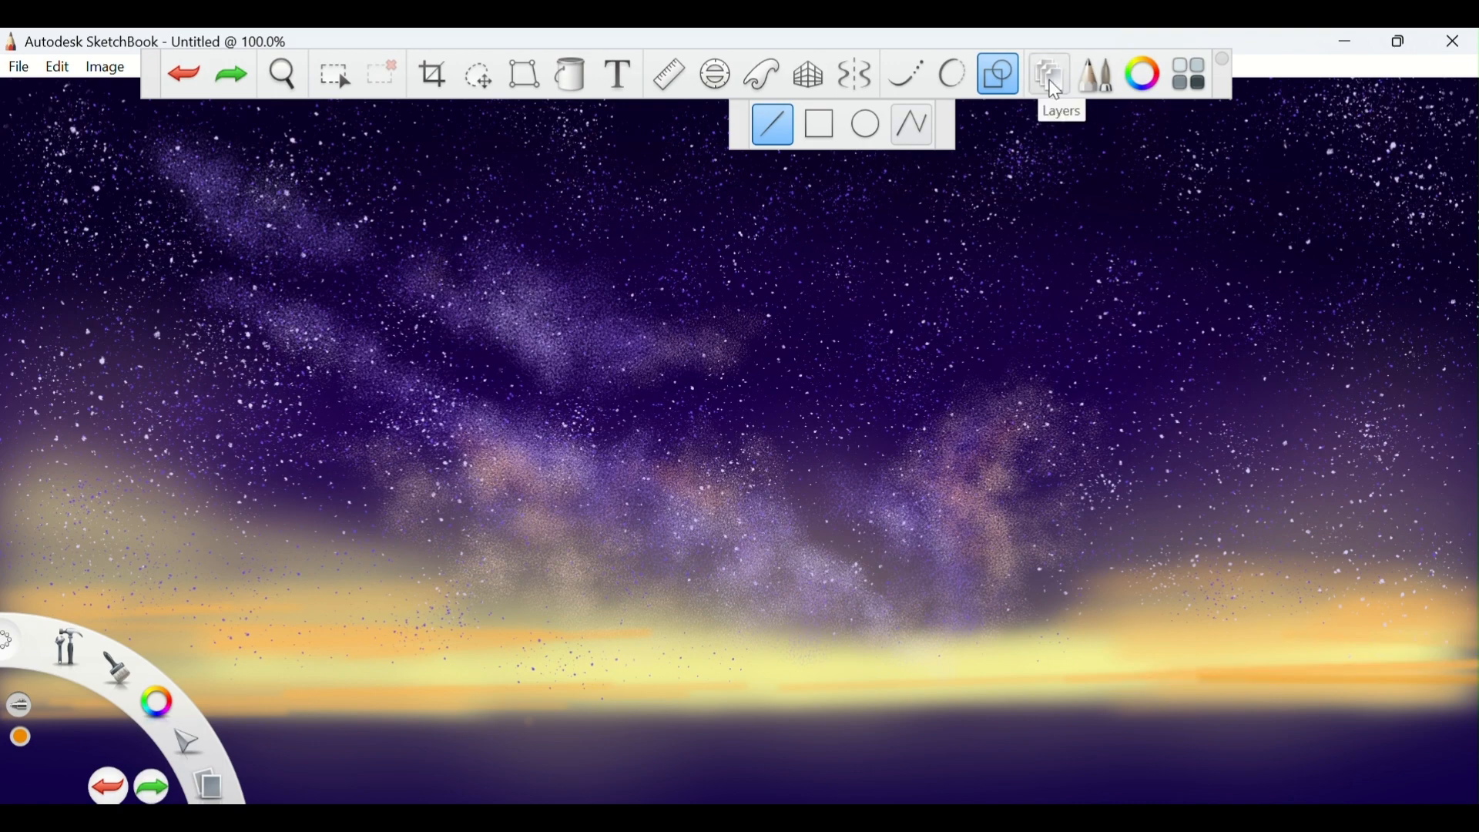
Check the brush properties and draw thin deep orange streaks along both ends of the glow.
{"action": "left_click", "coordinate": [1094, 75]}
{"action": "left_click", "coordinate": [28, 188]}
{"action": "left_click", "coordinate": [1051, 232]}
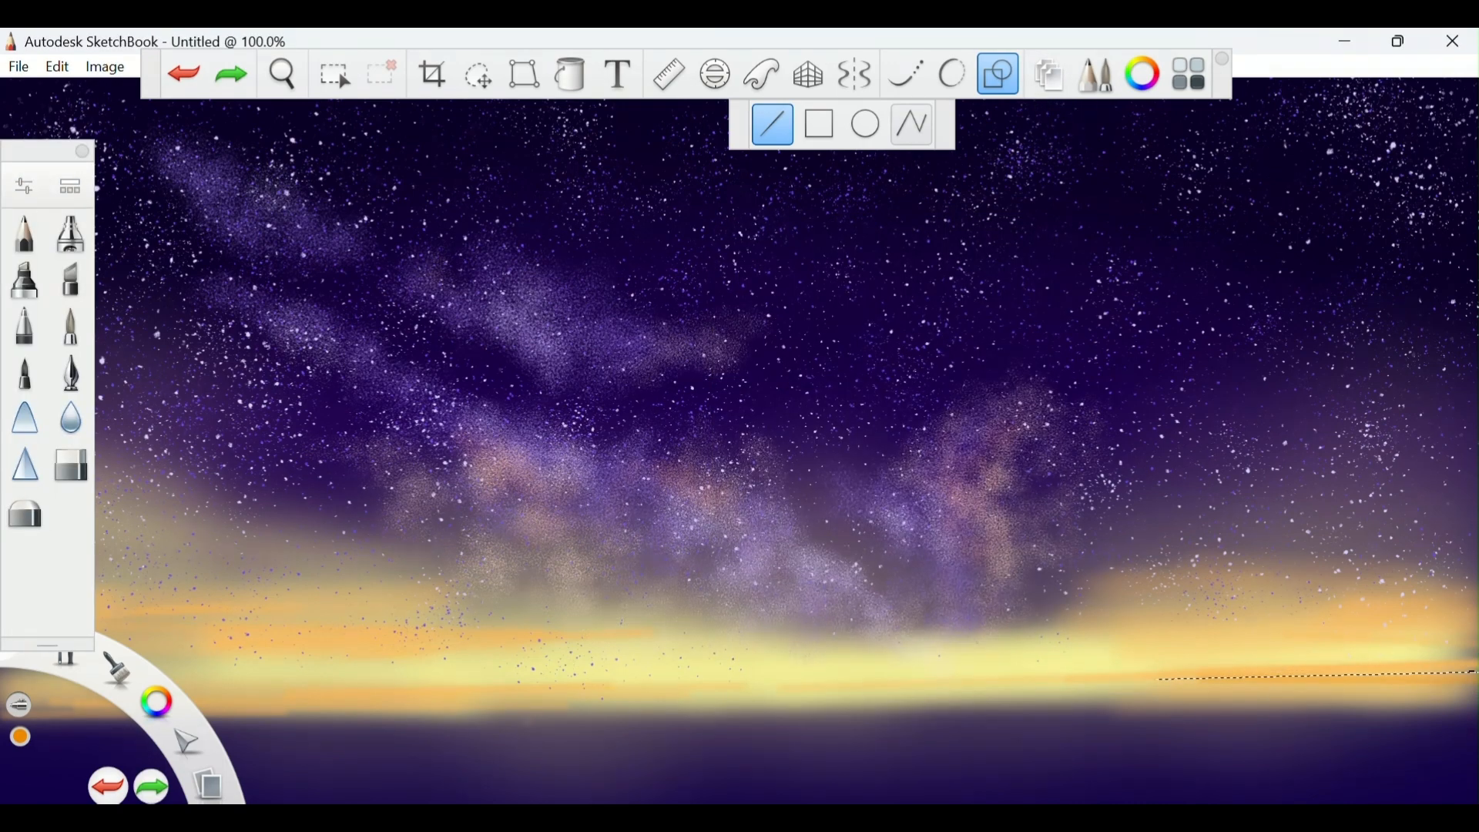
{"action": "left_click_drag", "start_coordinate": [1159, 678], "coordinate": [1055, 682]}
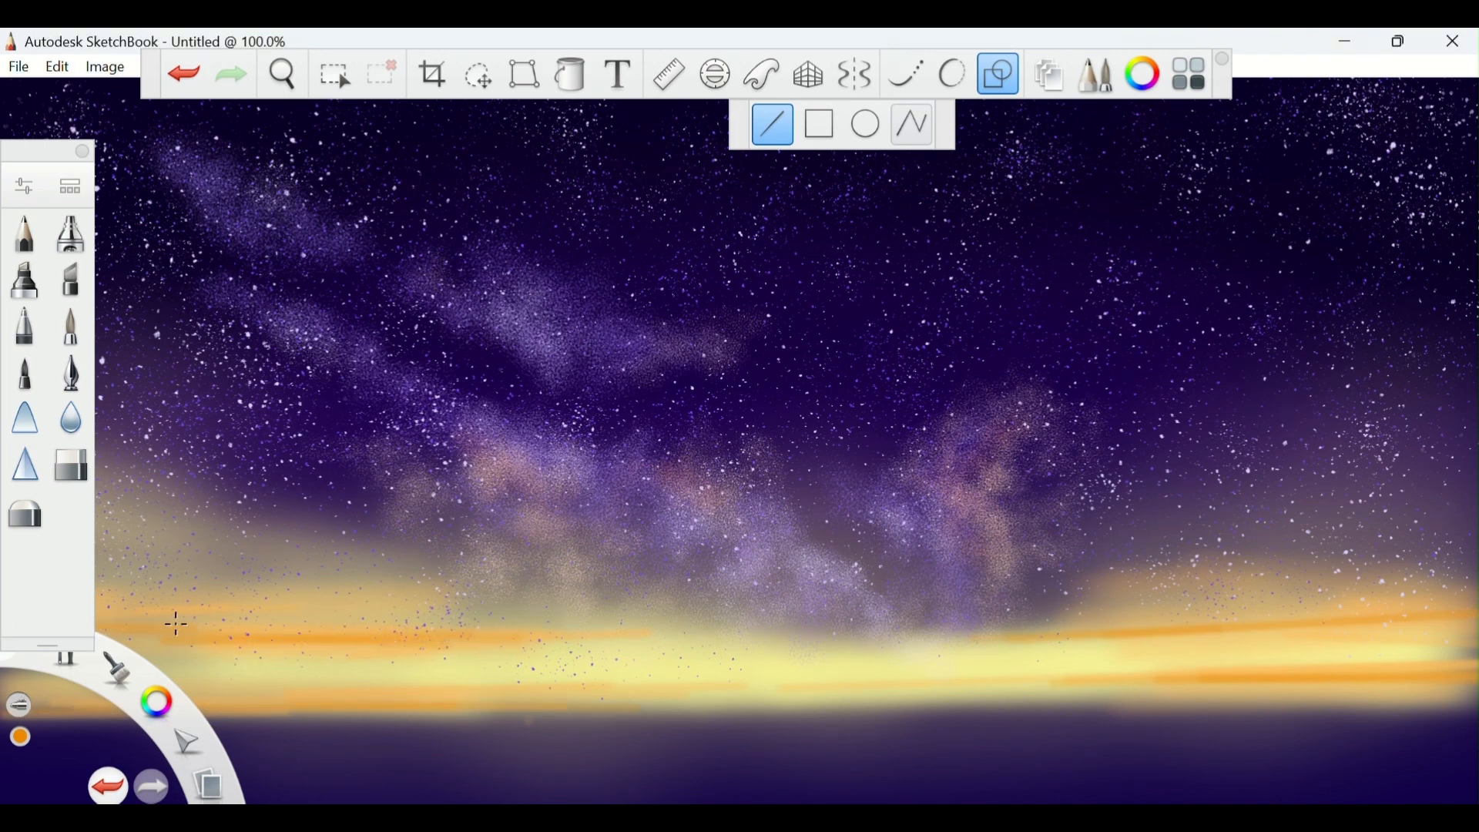
{"action": "left_click", "coordinate": [83, 152]}
Set Layer5's opacity to 73 and shift the horizon glow slightly downward with Transform.
{"action": "left_click", "coordinate": [1050, 81]}
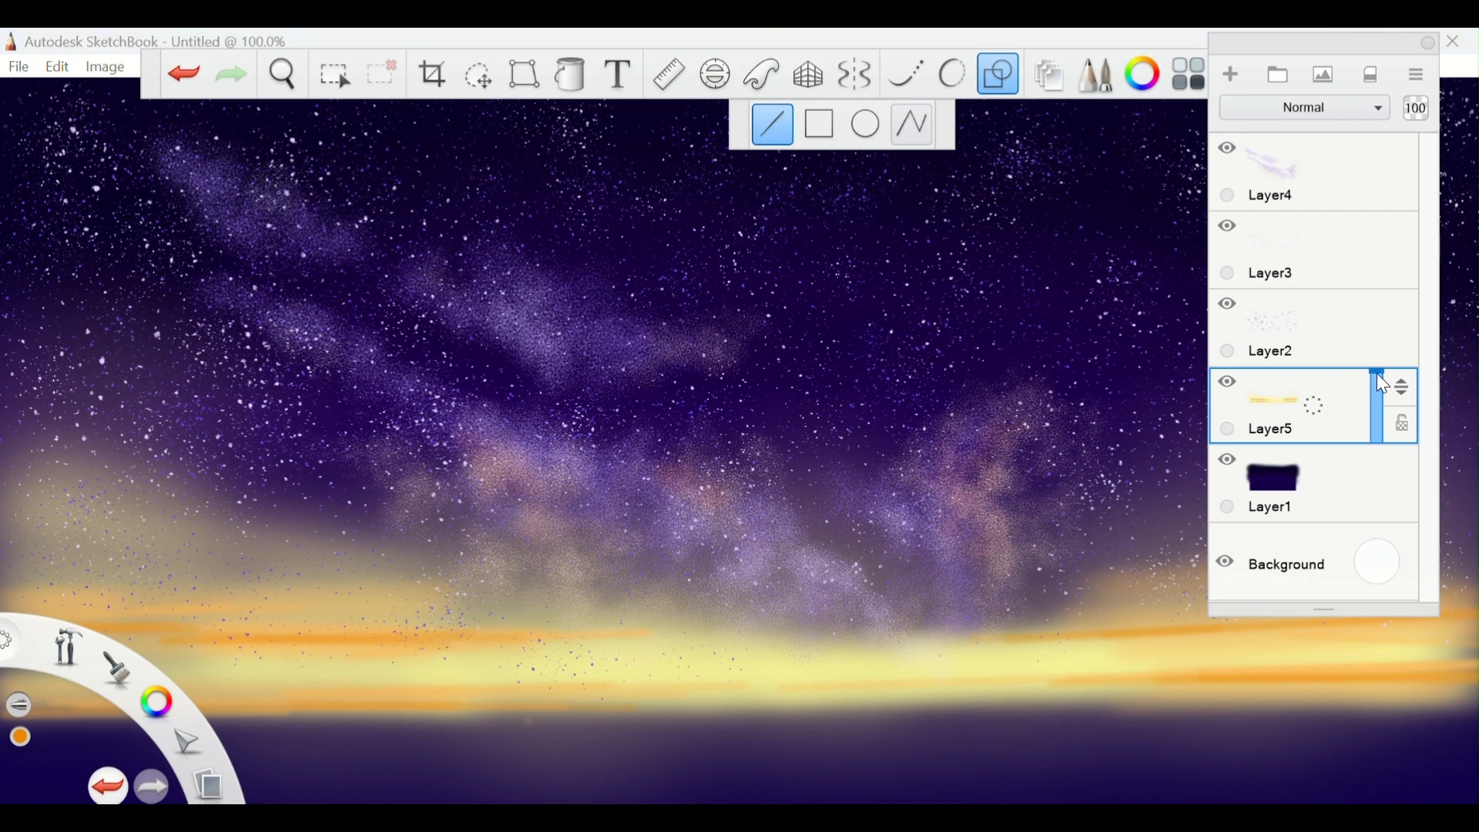
{"action": "mouse_move", "coordinate": [1378, 388]}
{"action": "left_mouse_down"}
{"action": "mouse_move", "coordinate": [1382, 400]}
{"action": "mouse_move", "coordinate": [1370, 387]}
{"action": "left_mouse_up"}
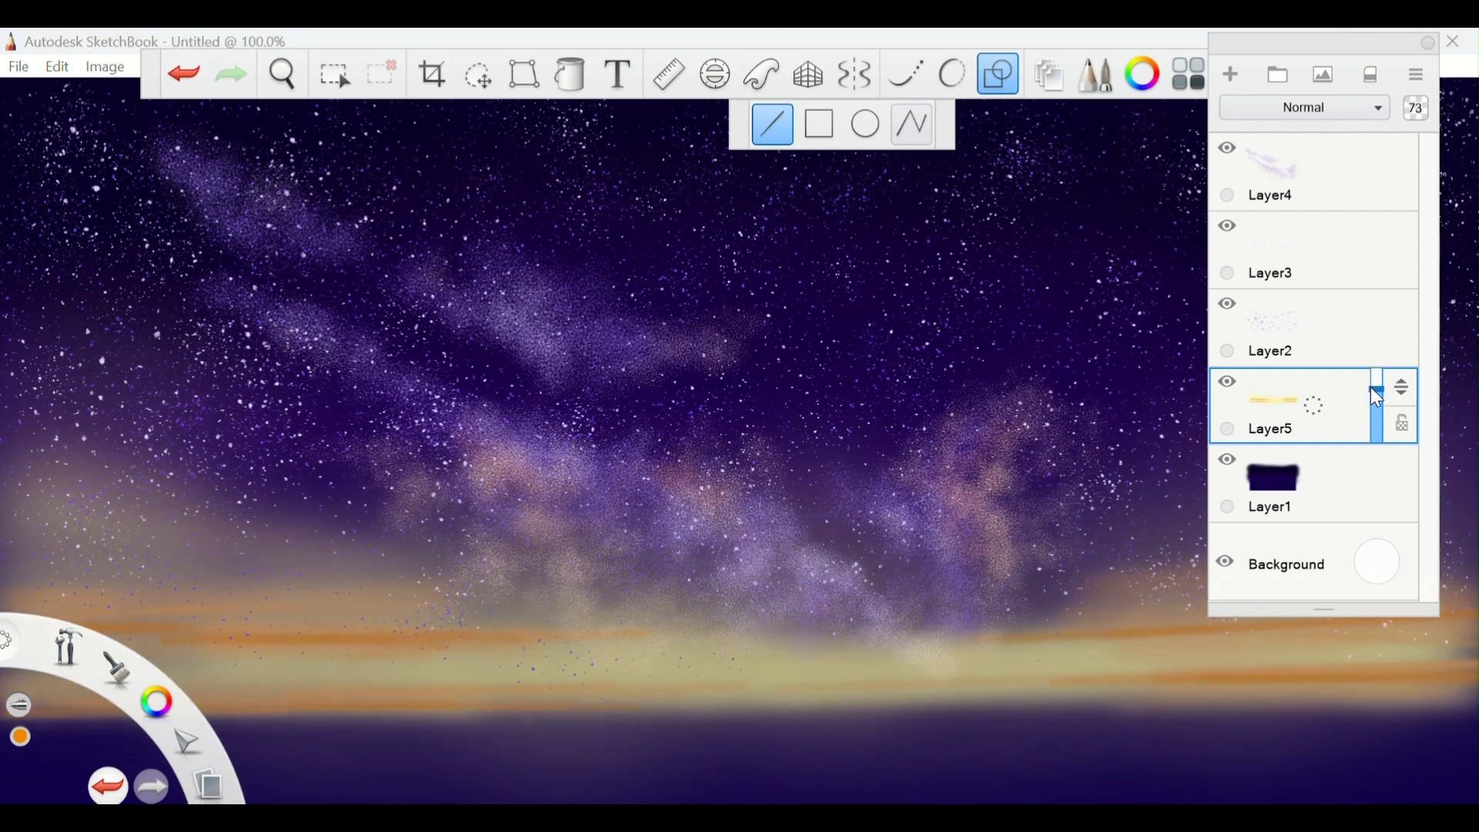
{"action": "left_click", "coordinate": [518, 83]}
{"action": "left_click_drag", "start_coordinate": [731, 261], "coordinate": [776, 739]}
Move the nebula on Layer4 slightly upward and apply the transformation.
{"action": "left_click", "coordinate": [1308, 189]}
{"action": "mouse_move", "coordinate": [732, 508]}
{"action": "left_mouse_down"}
{"action": "mouse_move", "coordinate": [746, 491]}
{"action": "mouse_move", "coordinate": [732, 471]}
{"action": "mouse_move", "coordinate": [732, 488]}
{"action": "left_mouse_up"}
{"action": "left_click", "coordinate": [917, 125]}
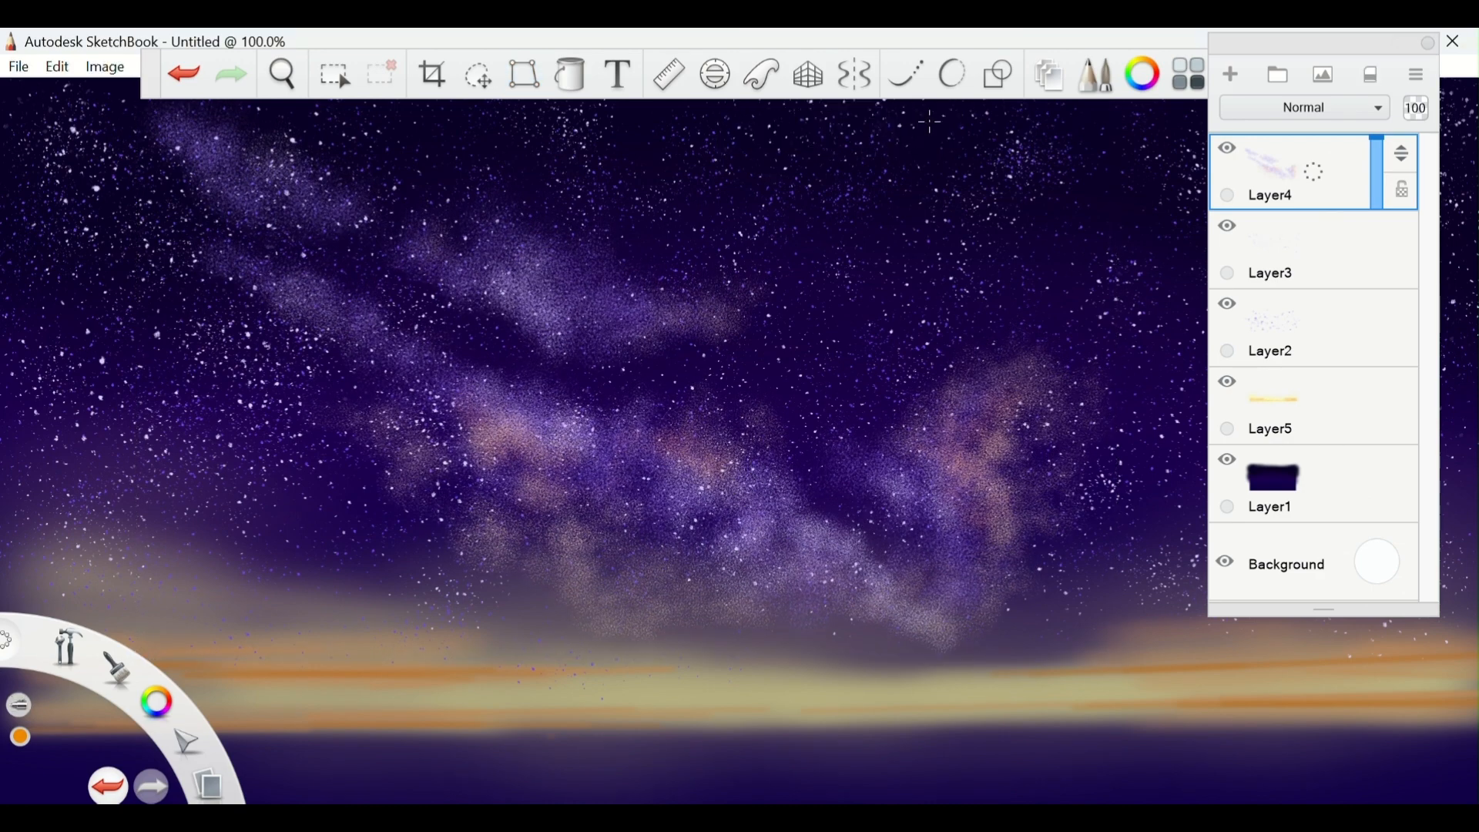
Add a new layer above the nebula layer Layer4.
{"action": "left_click", "coordinate": [1426, 46]}
{"action": "left_click", "coordinate": [1189, 74]}
{"action": "left_click", "coordinate": [1233, 75]}
Change the brush colour to a very dark green.
{"action": "left_click", "coordinate": [1144, 75]}
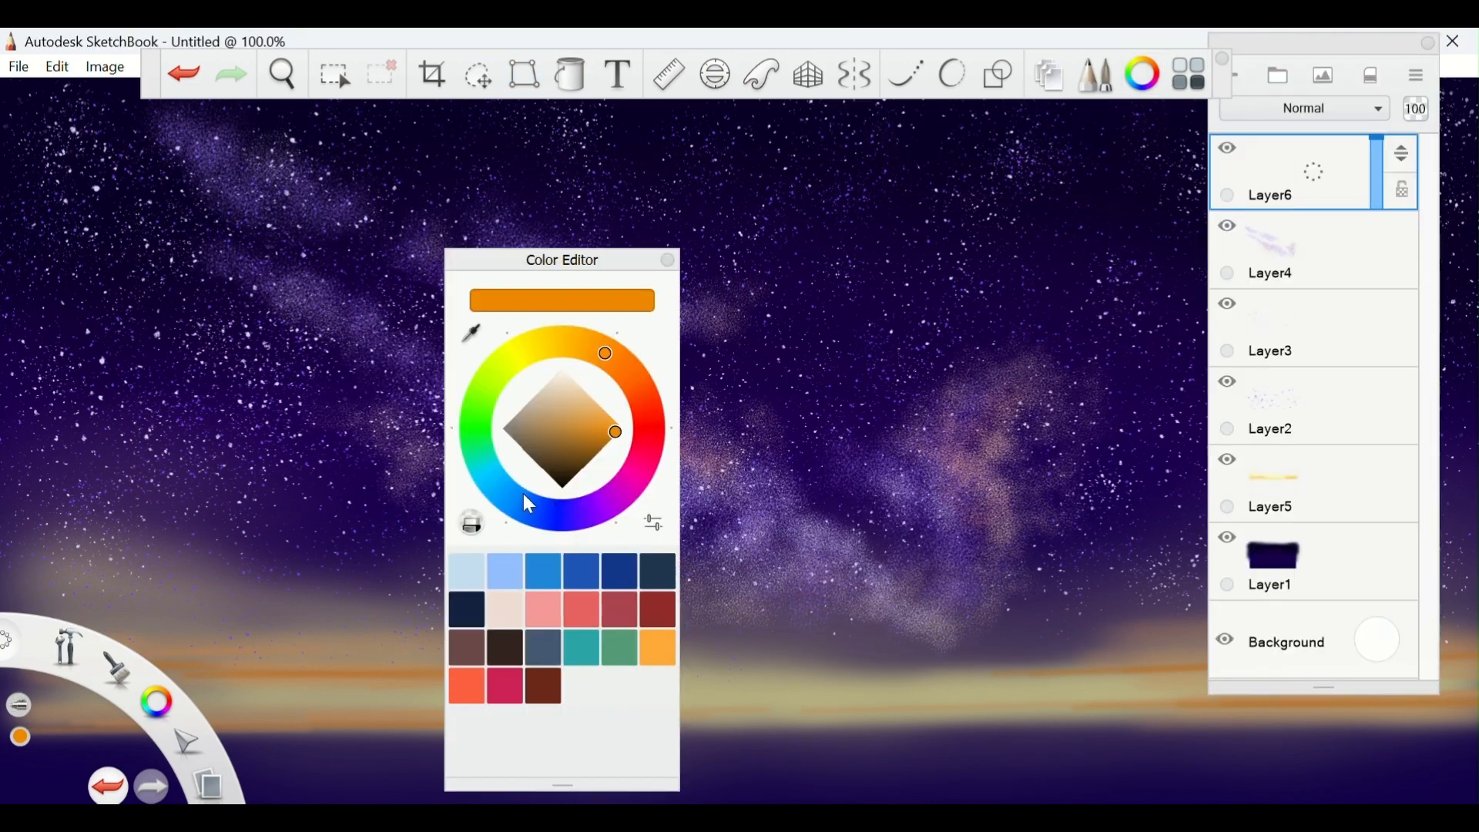
{"action": "left_click", "coordinate": [475, 412]}
{"action": "left_click", "coordinate": [567, 470]}
{"action": "left_click_drag", "start_coordinate": [568, 471], "coordinate": [571, 479]}
{"action": "left_click", "coordinate": [666, 261]}
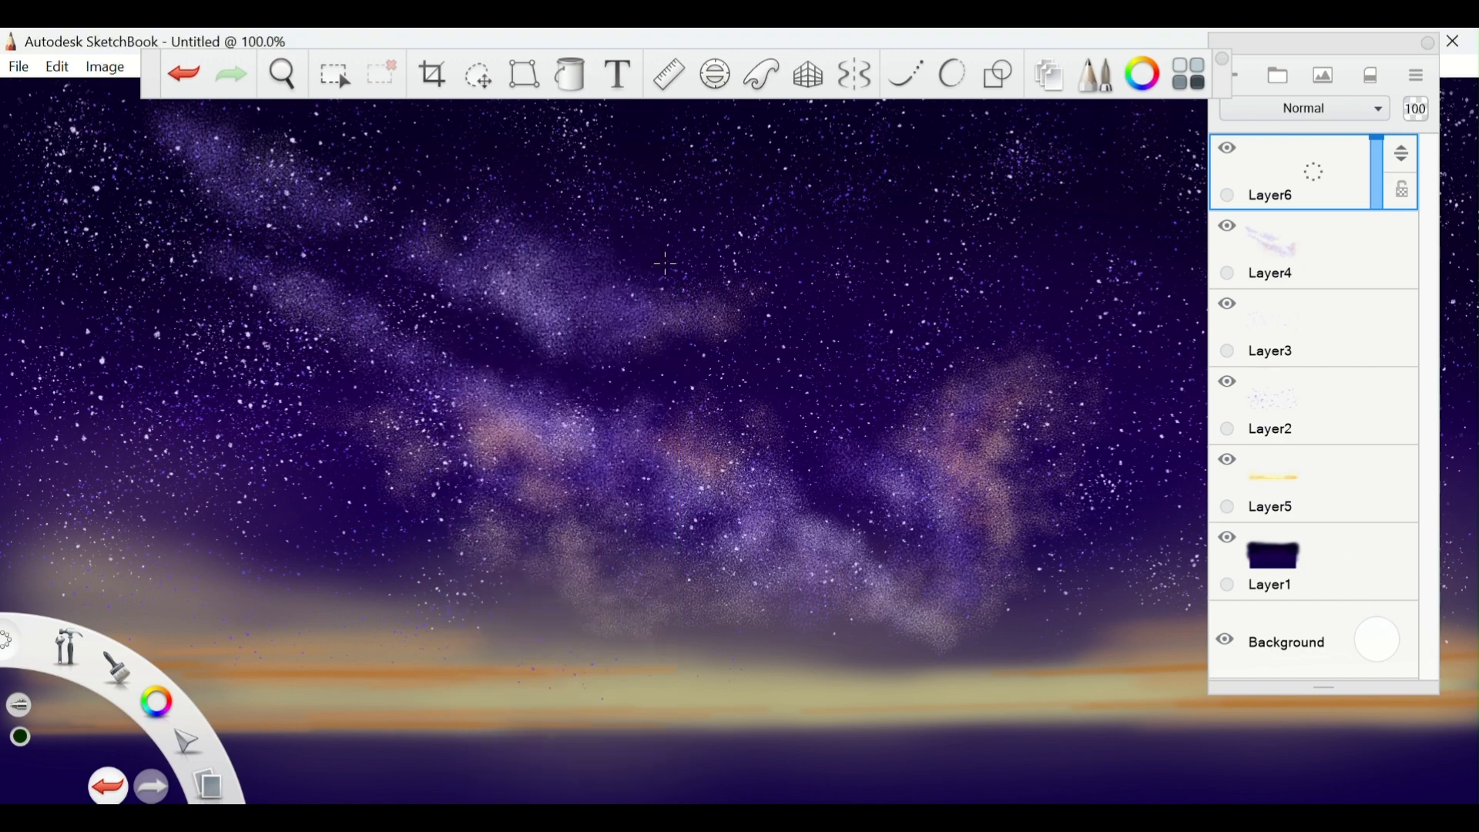
Choose the fourth brush of the Artist set's first row from the Brush Library.
{"action": "left_click", "coordinate": [1094, 75]}
{"action": "left_click", "coordinate": [70, 185]}
{"action": "scroll", "coordinate": [668, 492], "scroll_direction": "down", "scroll_amount": 10}
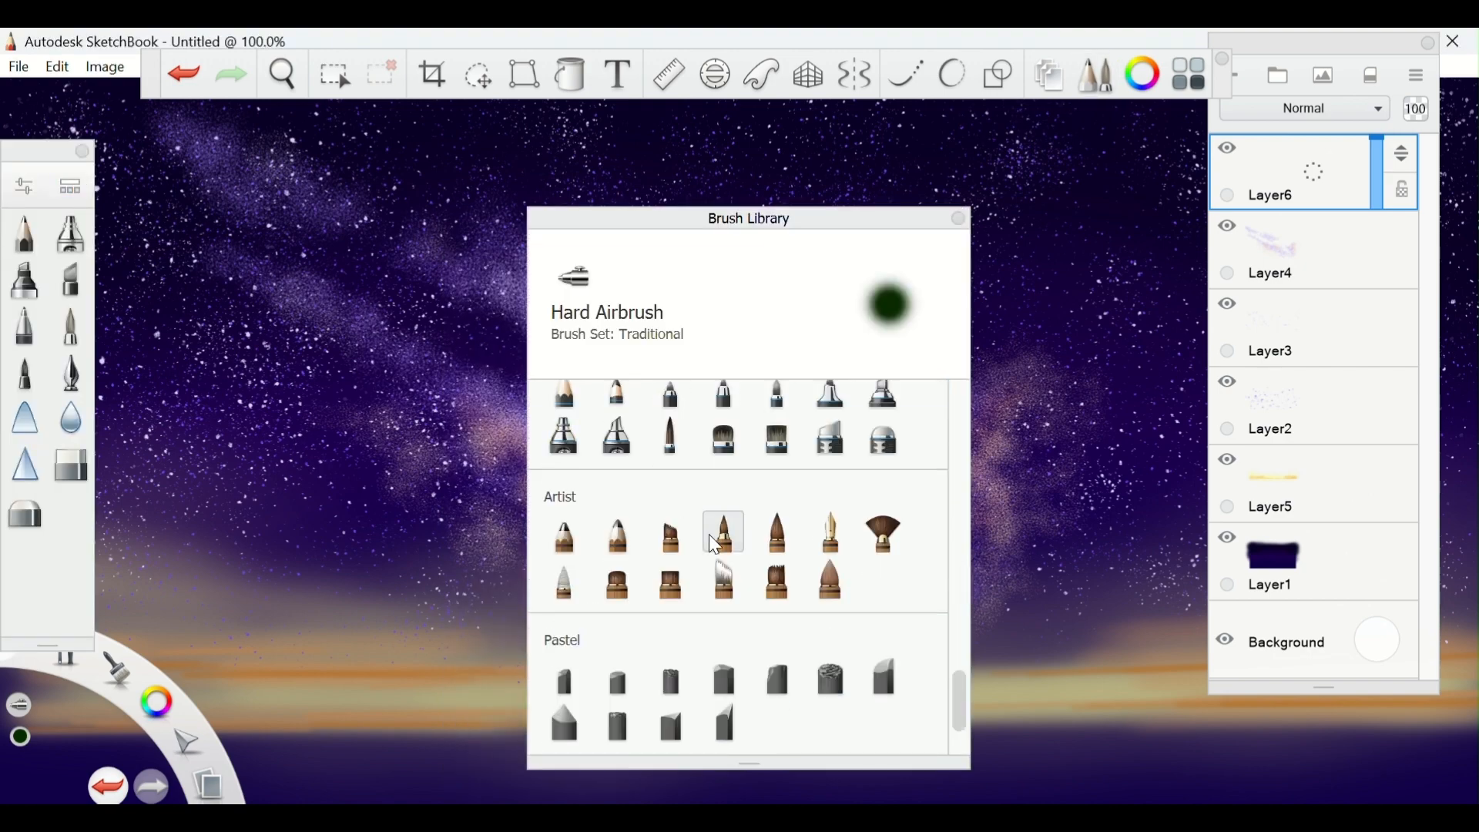
{"action": "double_click", "coordinate": [714, 546]}
{"action": "left_click", "coordinate": [1052, 229]}
{"action": "left_click", "coordinate": [959, 219]}
{"action": "left_click", "coordinate": [1426, 45]}
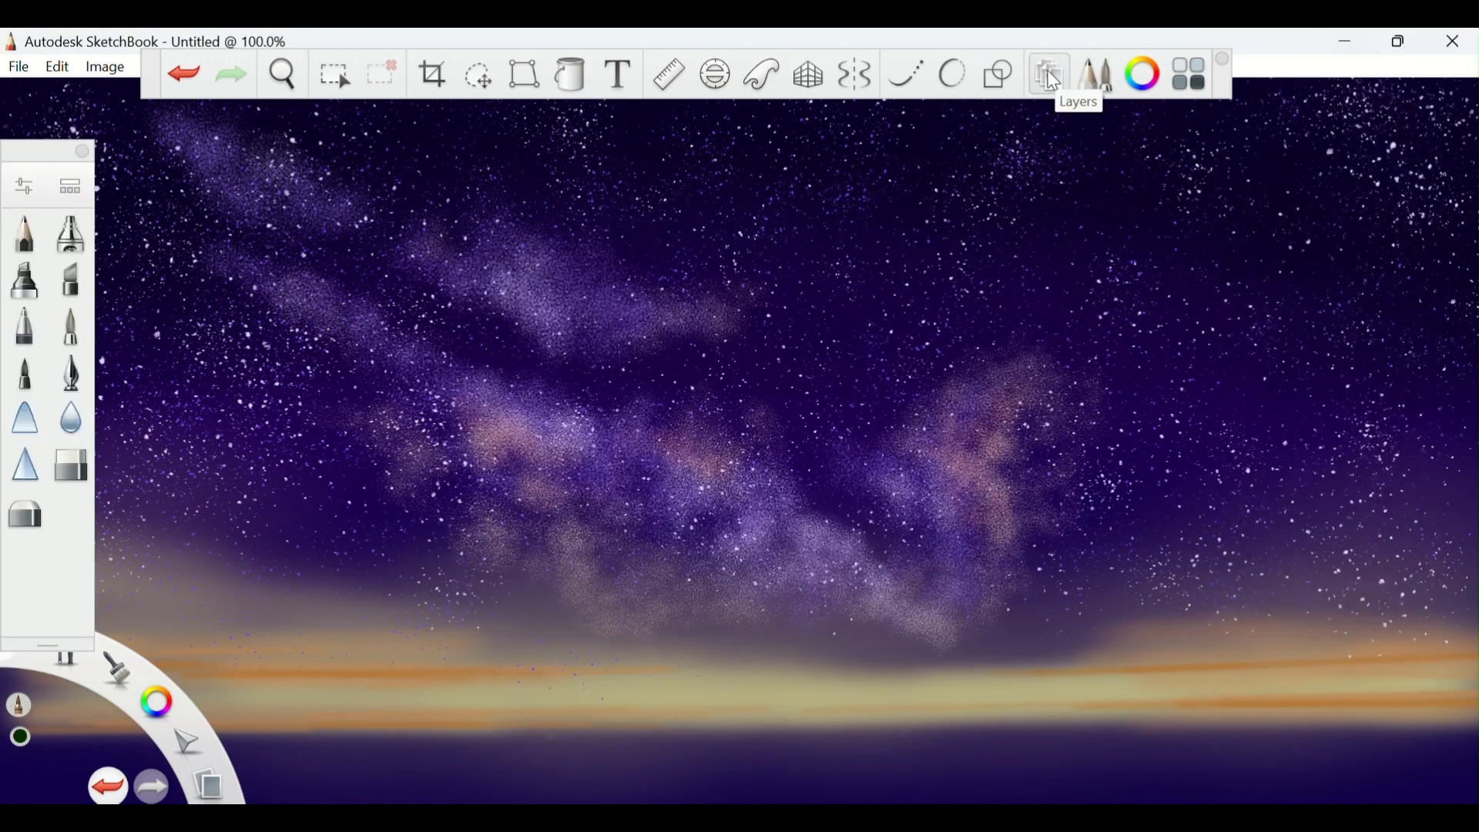
Draw a straight dark green line across the canvas just below the horizon glow and fill the area beneath it.
{"action": "left_click", "coordinate": [998, 75]}
{"action": "left_click_drag", "start_coordinate": [2, 723], "coordinate": [1, 726]}
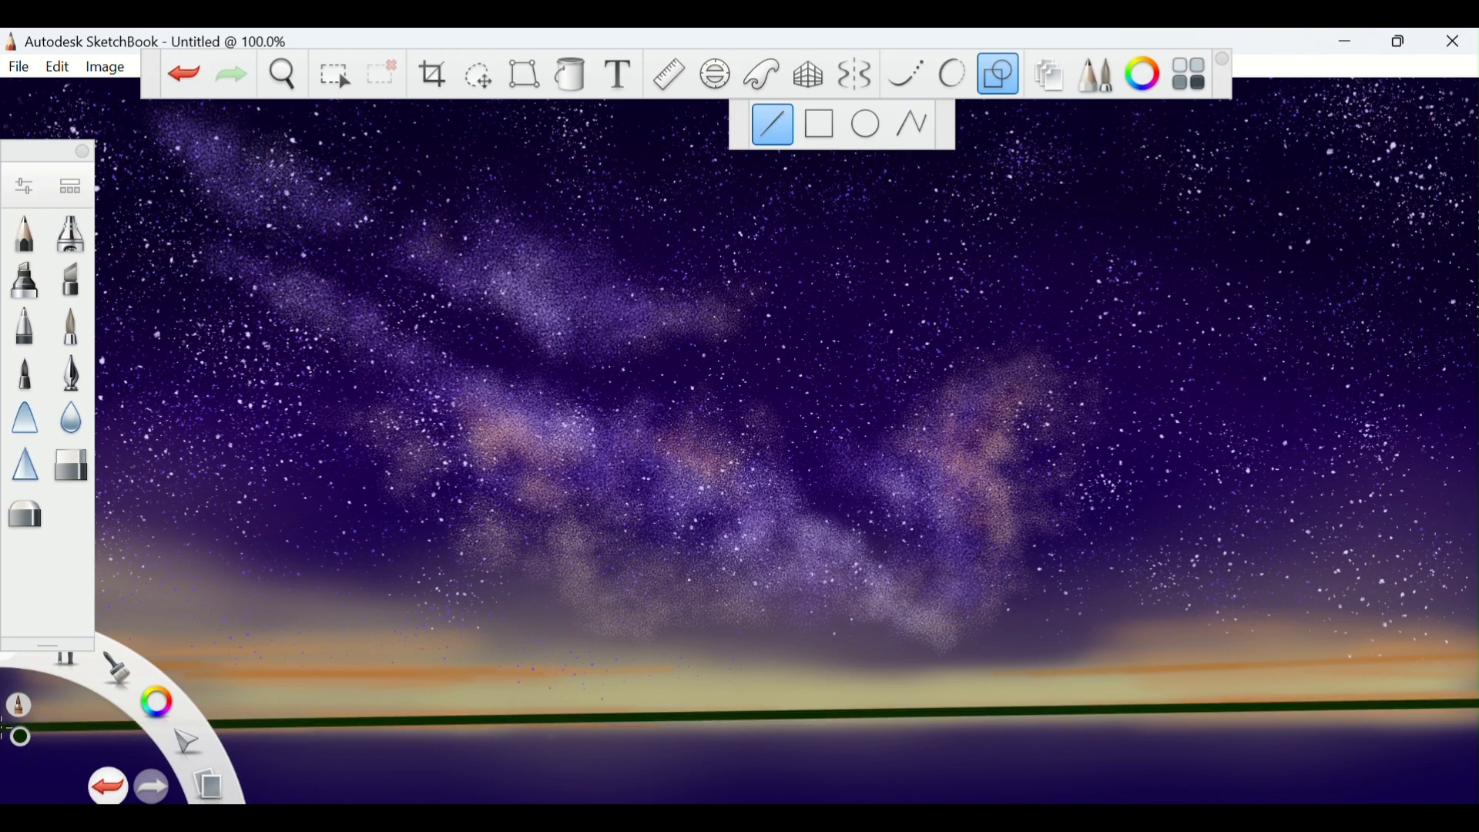
{"action": "left_click", "coordinate": [524, 75]}
{"action": "left_click", "coordinate": [567, 83]}
{"action": "left_click", "coordinate": [614, 757]}
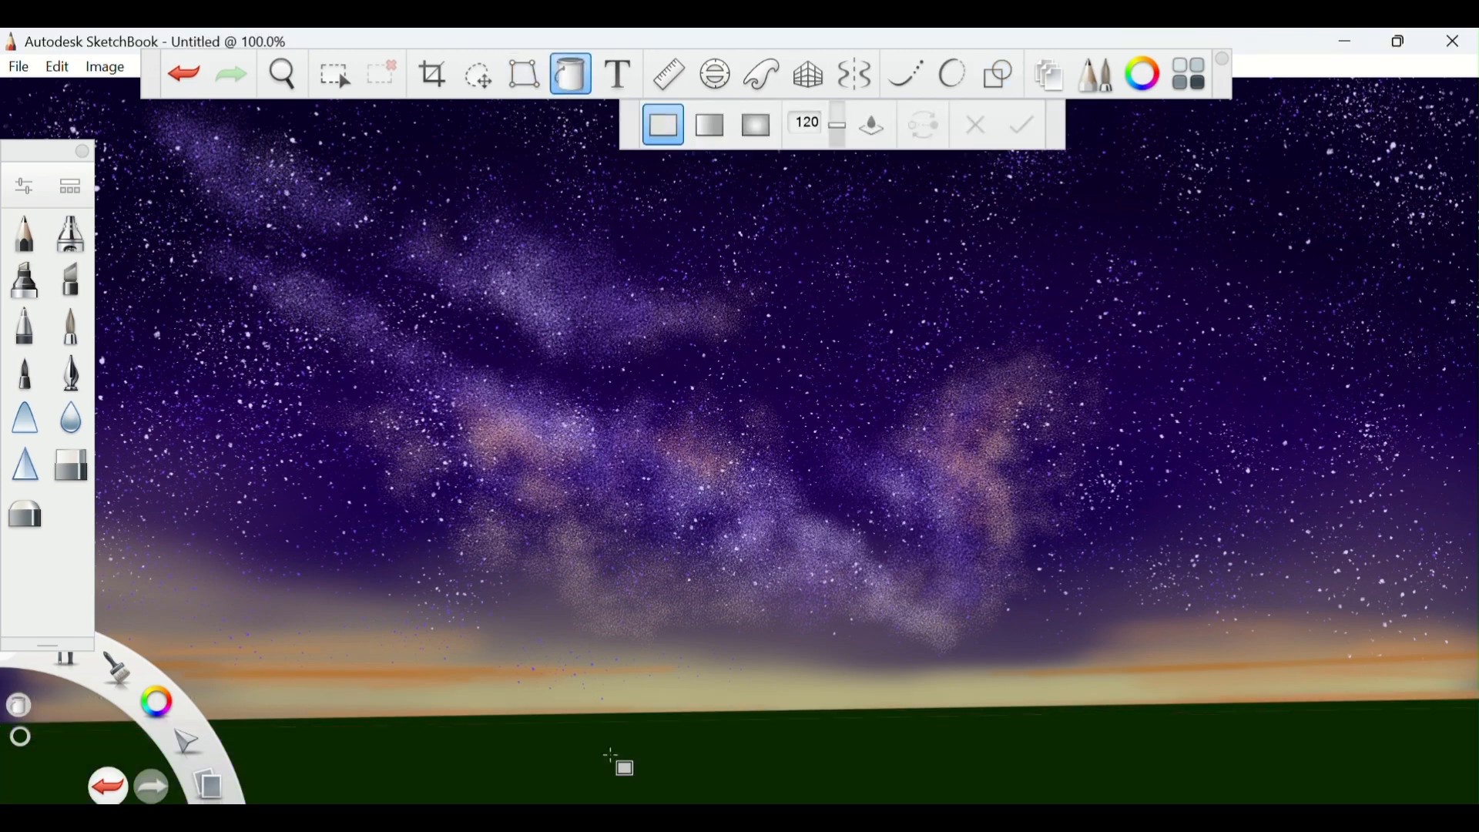
Darken the green slightly, draw a higher straight horizon line across the canvas, and fill the ground and gap beneath it.
{"action": "left_click", "coordinate": [1143, 74]}
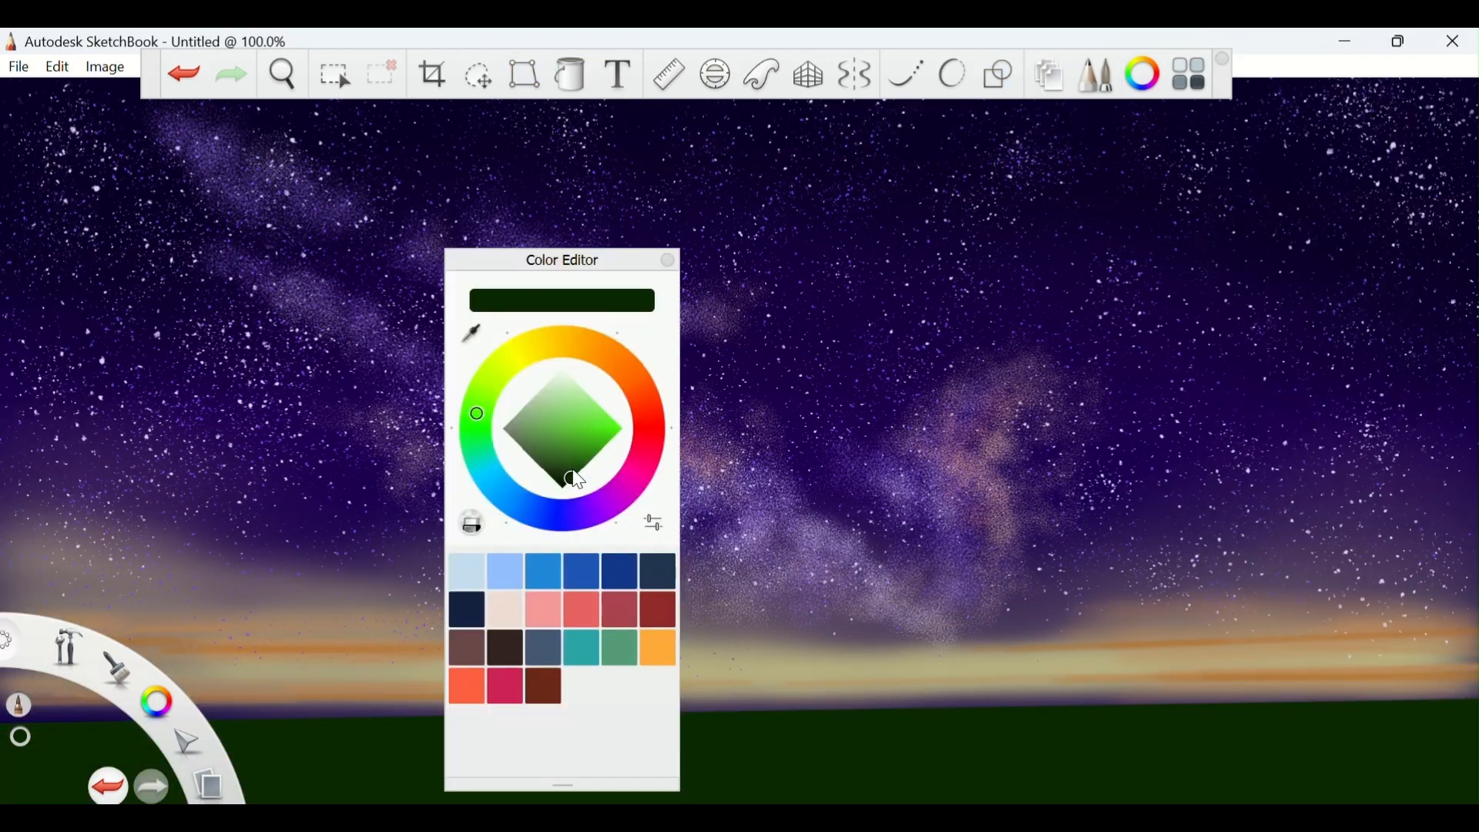
{"action": "left_click", "coordinate": [1000, 74]}
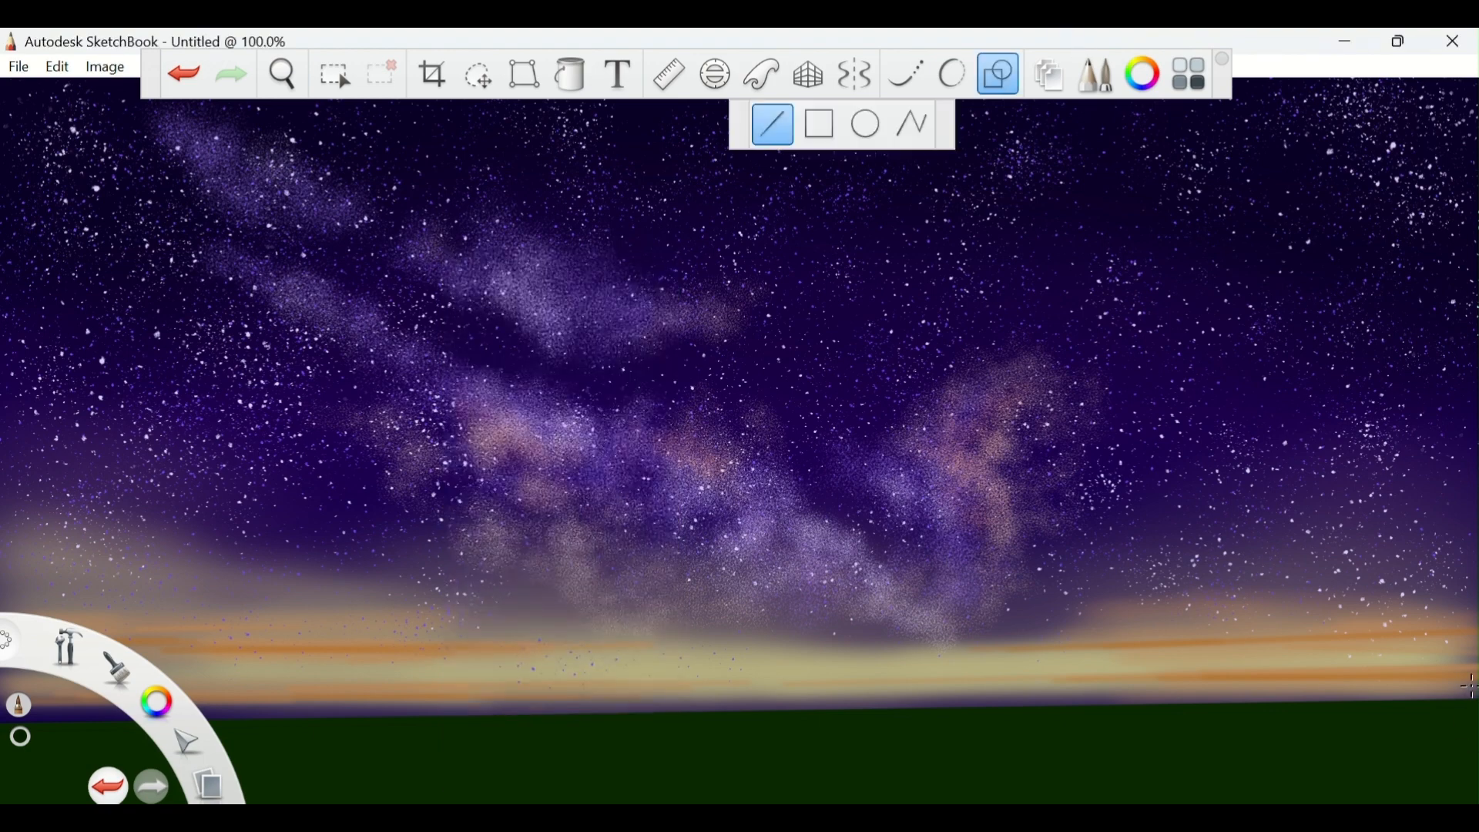
{"action": "left_click_drag", "start_coordinate": [1, 701], "coordinate": [2, 692]}
{"action": "left_click", "coordinate": [570, 74]}
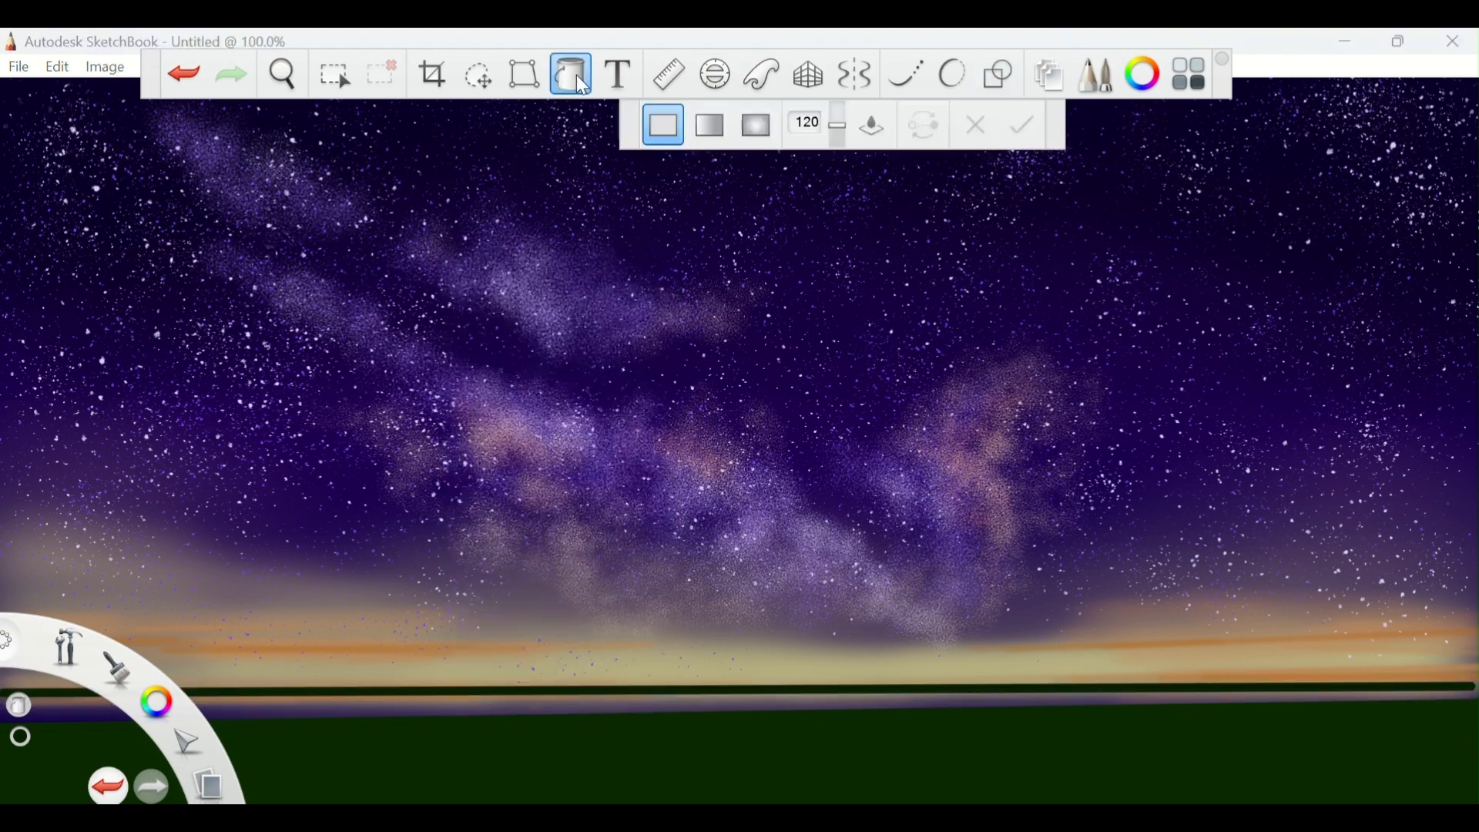
{"action": "left_click", "coordinate": [687, 761]}
{"action": "left_click", "coordinate": [422, 714]}
{"action": "left_click", "coordinate": [565, 90]}
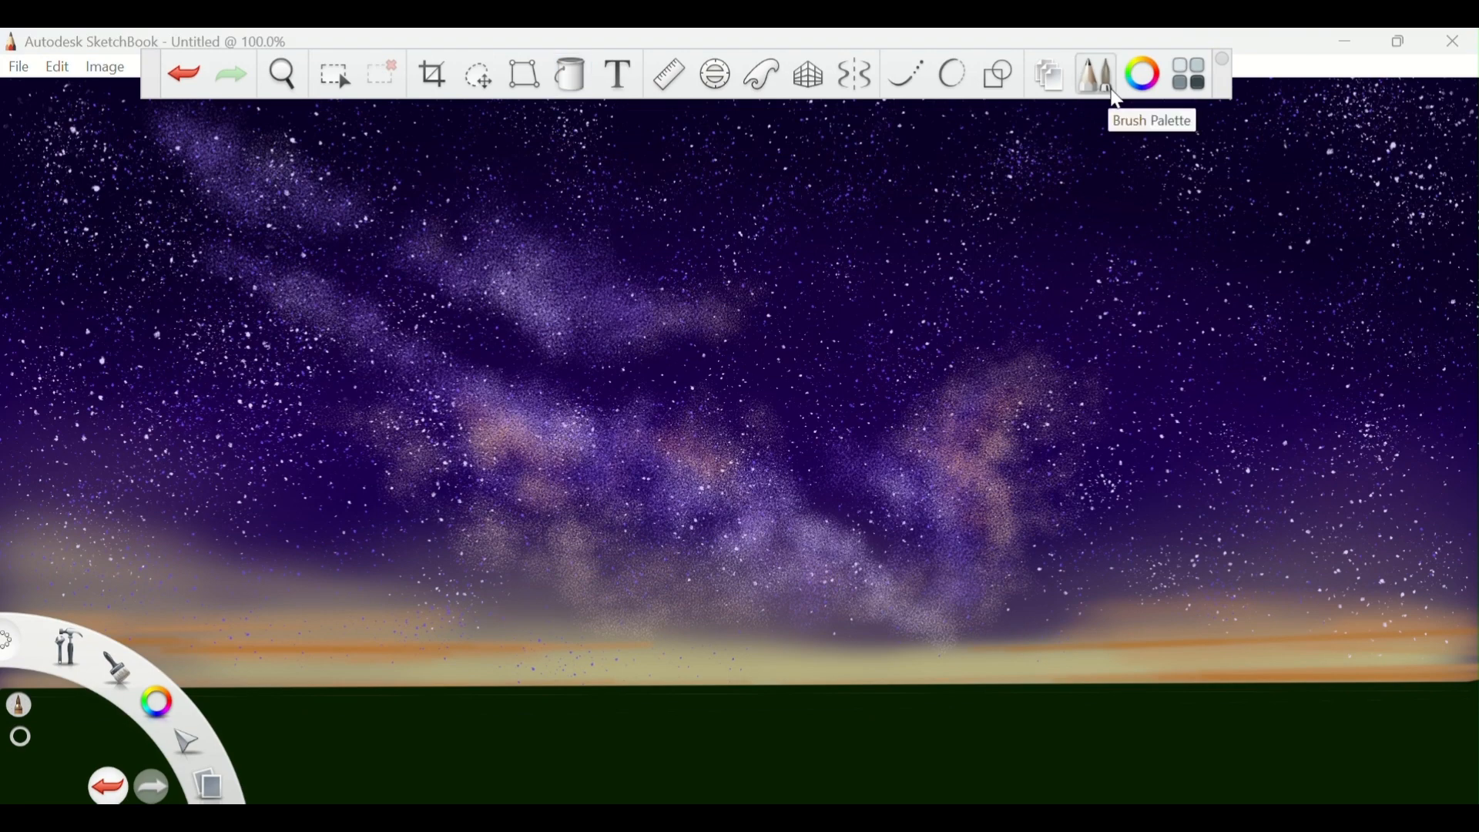
Choose the Camo brush of the Texture set from the Brush Library.
{"action": "left_click", "coordinate": [1103, 97]}
{"action": "left_click", "coordinate": [71, 186]}
{"action": "scroll", "coordinate": [642, 664], "scroll_direction": "down", "scroll_amount": 3}
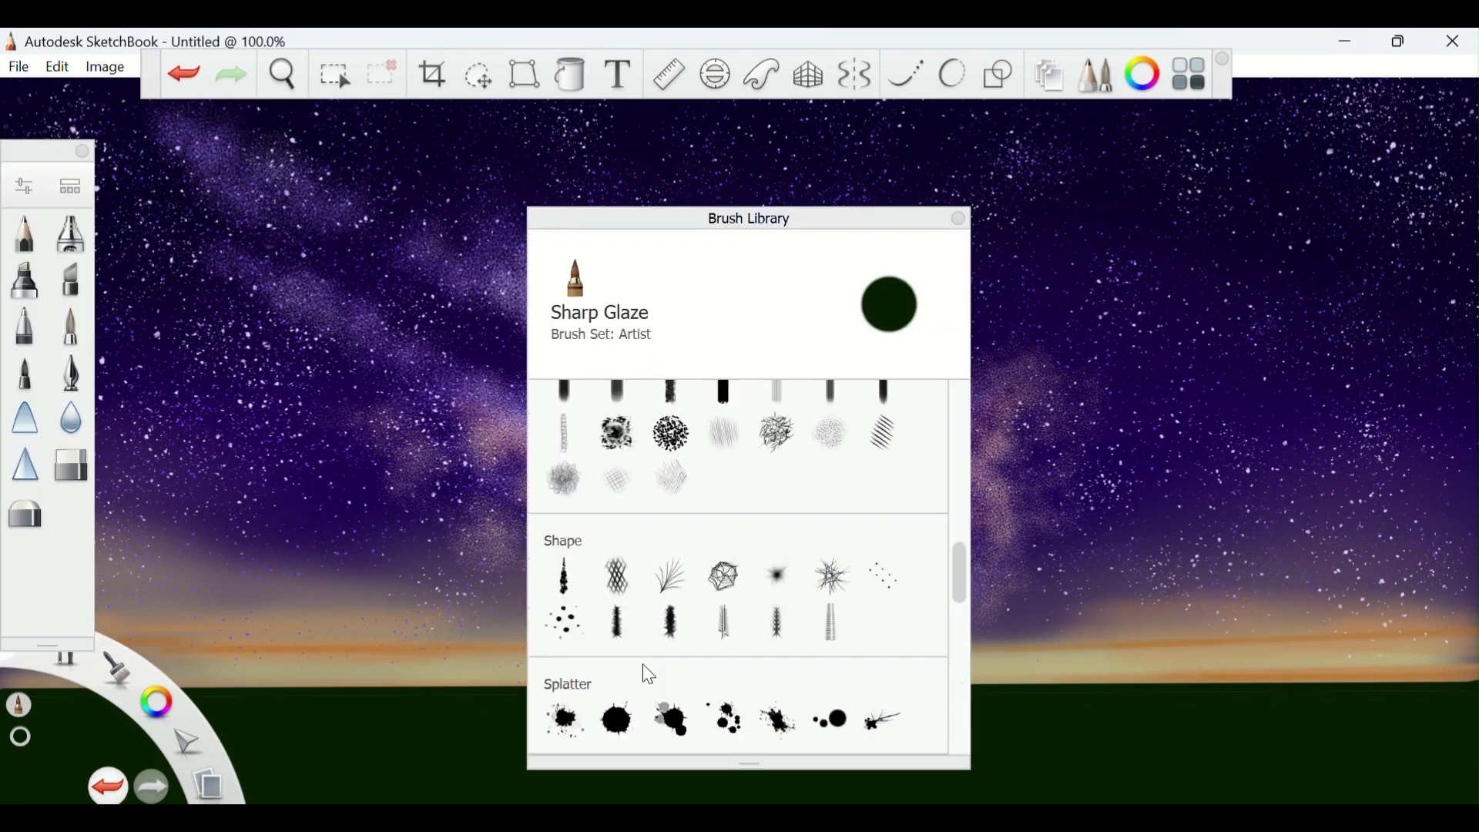
{"action": "double_click", "coordinate": [671, 432]}
{"action": "double_click", "coordinate": [616, 432]}
{"action": "left_click", "coordinate": [1050, 229]}
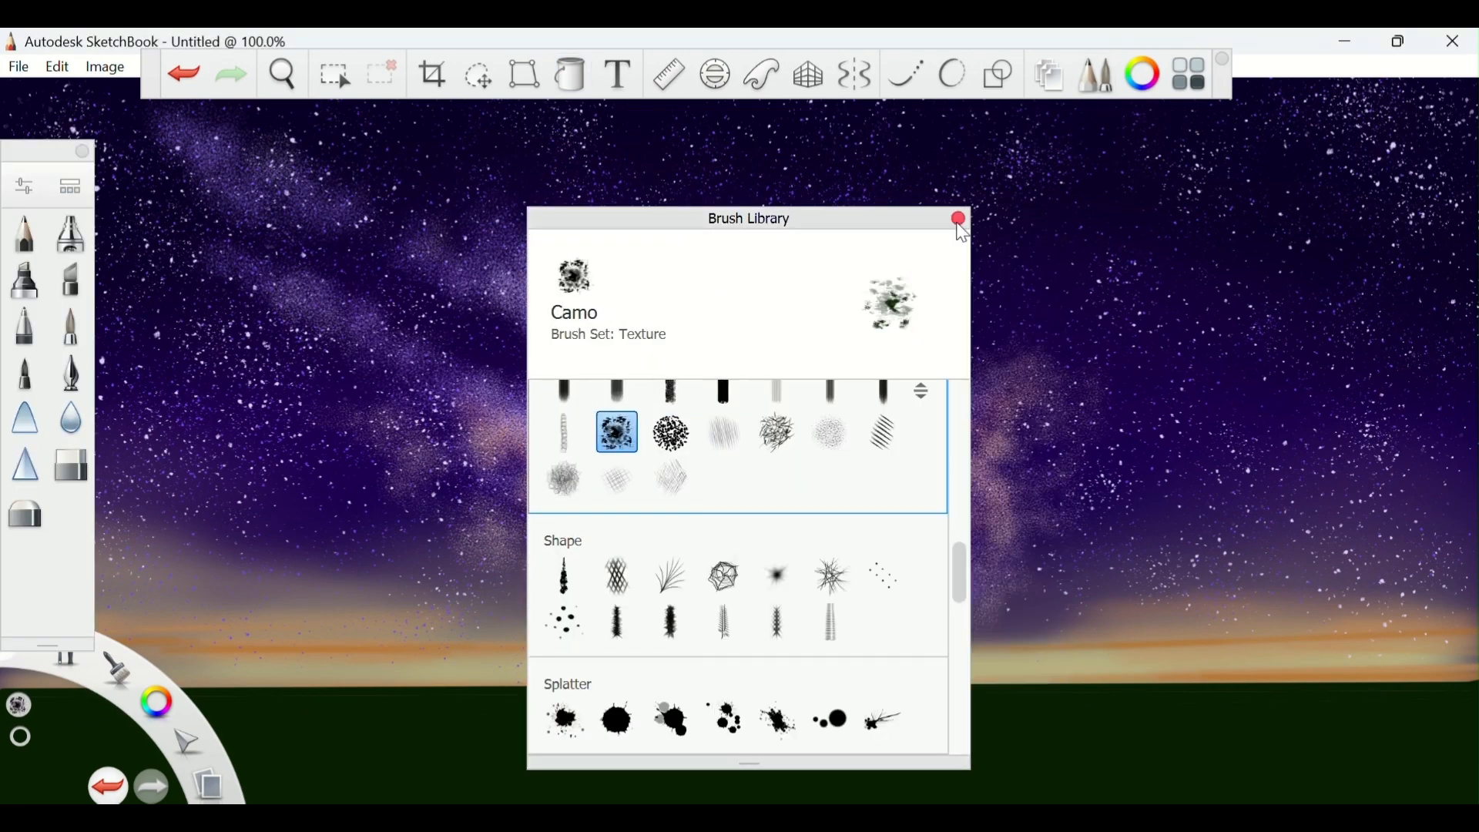
{"action": "left_click", "coordinate": [958, 218]}
Adjust the dark green brush colour, try a Camo stroke along the lower ground, and undo it.
{"action": "left_click", "coordinate": [1141, 75]}
{"action": "left_click_drag", "start_coordinate": [569, 479], "coordinate": [576, 476]}
{"action": "left_click", "coordinate": [667, 261]}
{"action": "left_click", "coordinate": [82, 151]}
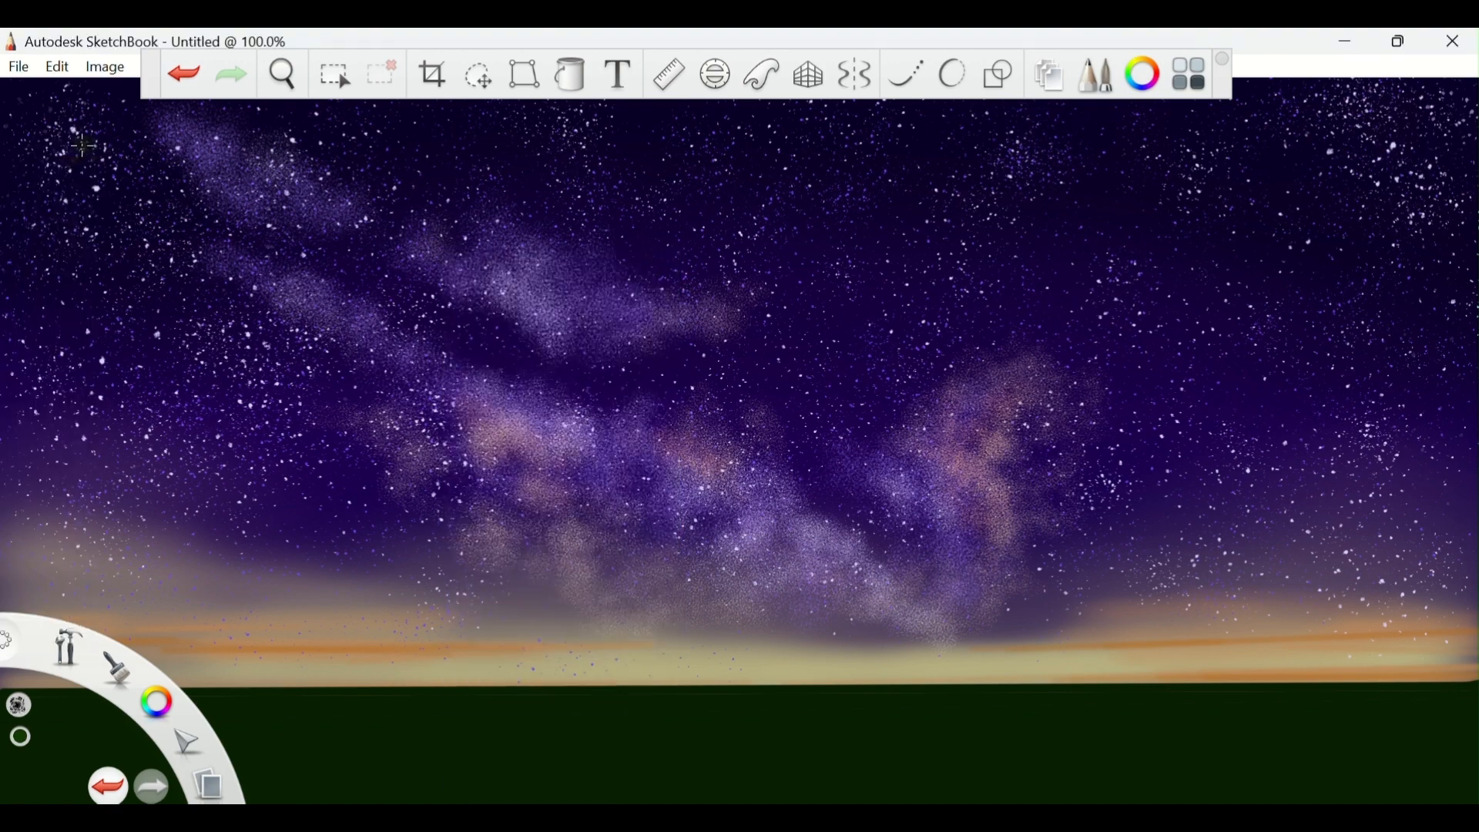
{"action": "left_click_drag", "start_coordinate": [265, 778], "coordinate": [371, 785]}
{"action": "key", "text": "ctrl+z"}
Set the brush colour to a slightly lighter dark green.
{"action": "left_click", "coordinate": [1141, 75]}
{"action": "left_click", "coordinate": [568, 478]}
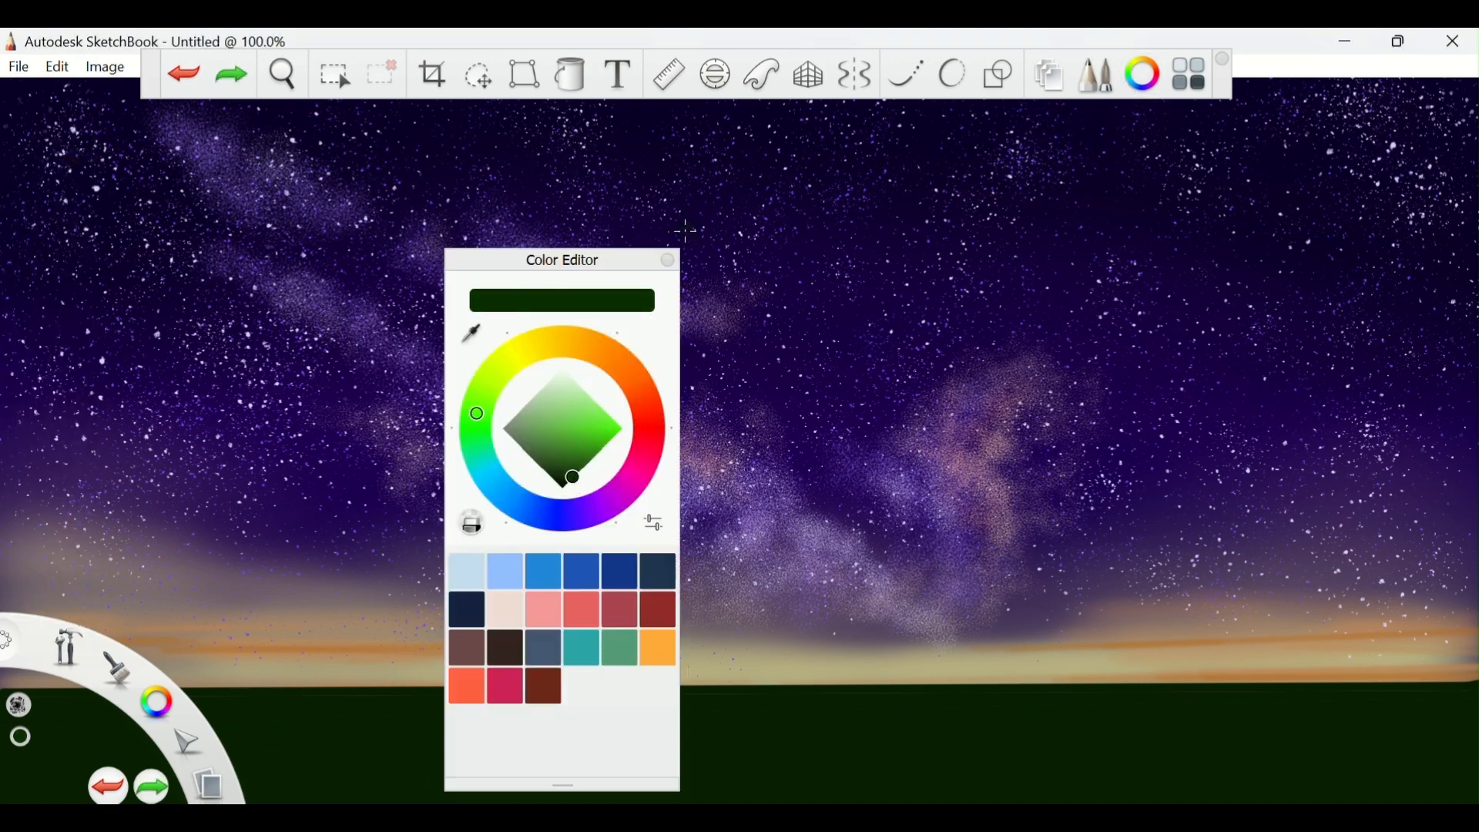
{"action": "left_click", "coordinate": [667, 260]}
{"action": "left_click", "coordinate": [666, 261]}
Choose the Charcoal brush of the Texture set from the Brush Library.
{"action": "left_click", "coordinate": [1098, 75]}
{"action": "left_click", "coordinate": [71, 185]}
{"action": "double_click", "coordinate": [671, 432]}
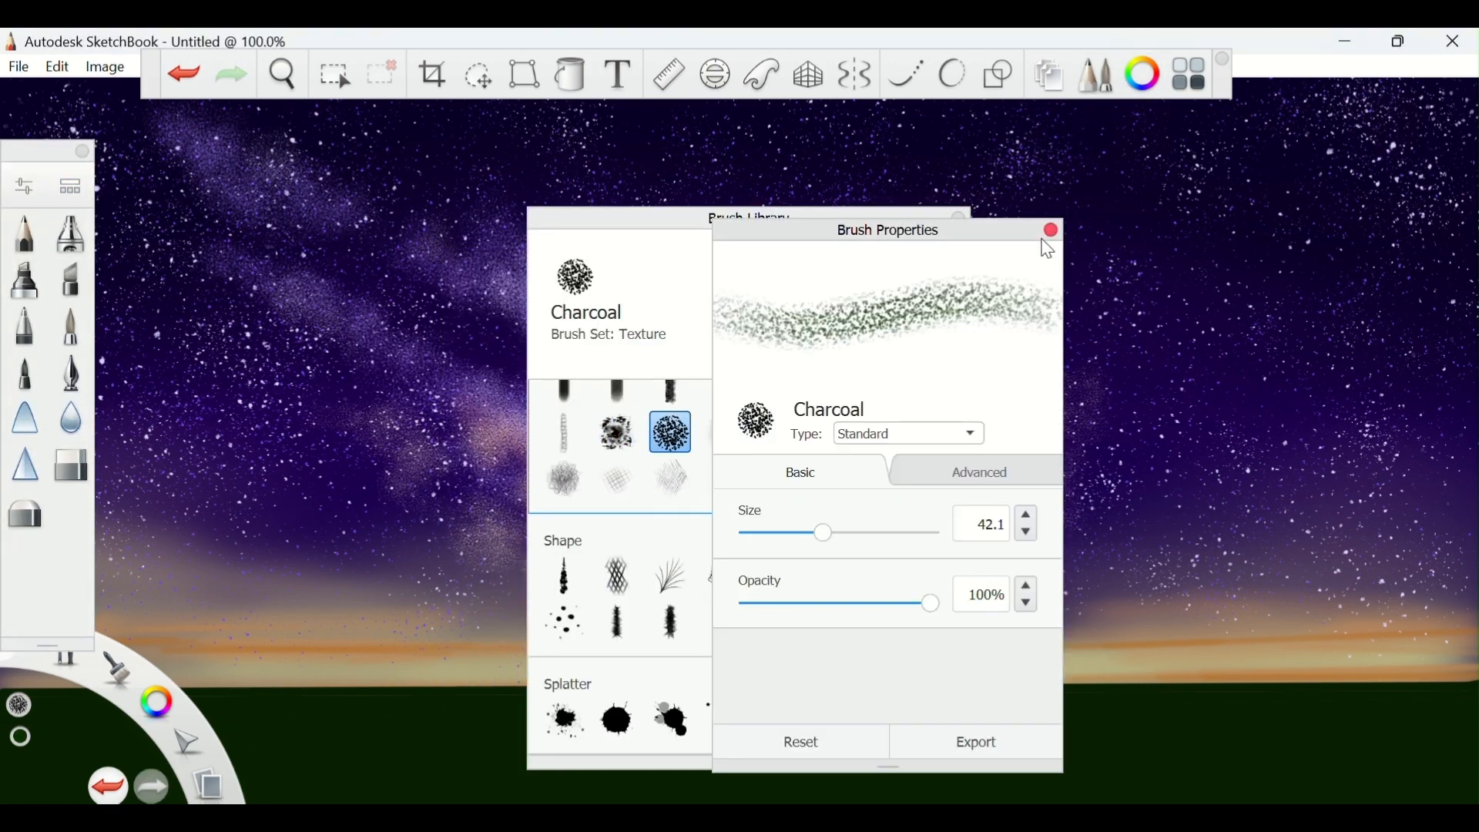
{"action": "left_click", "coordinate": [1051, 229]}
{"action": "left_click", "coordinate": [958, 218]}
{"action": "left_click", "coordinate": [82, 151]}
Paint Charcoal grass texture across the green ground and lock the transparency of Layer6.
{"action": "left_click_drag", "start_coordinate": [262, 774], "coordinate": [423, 780]}
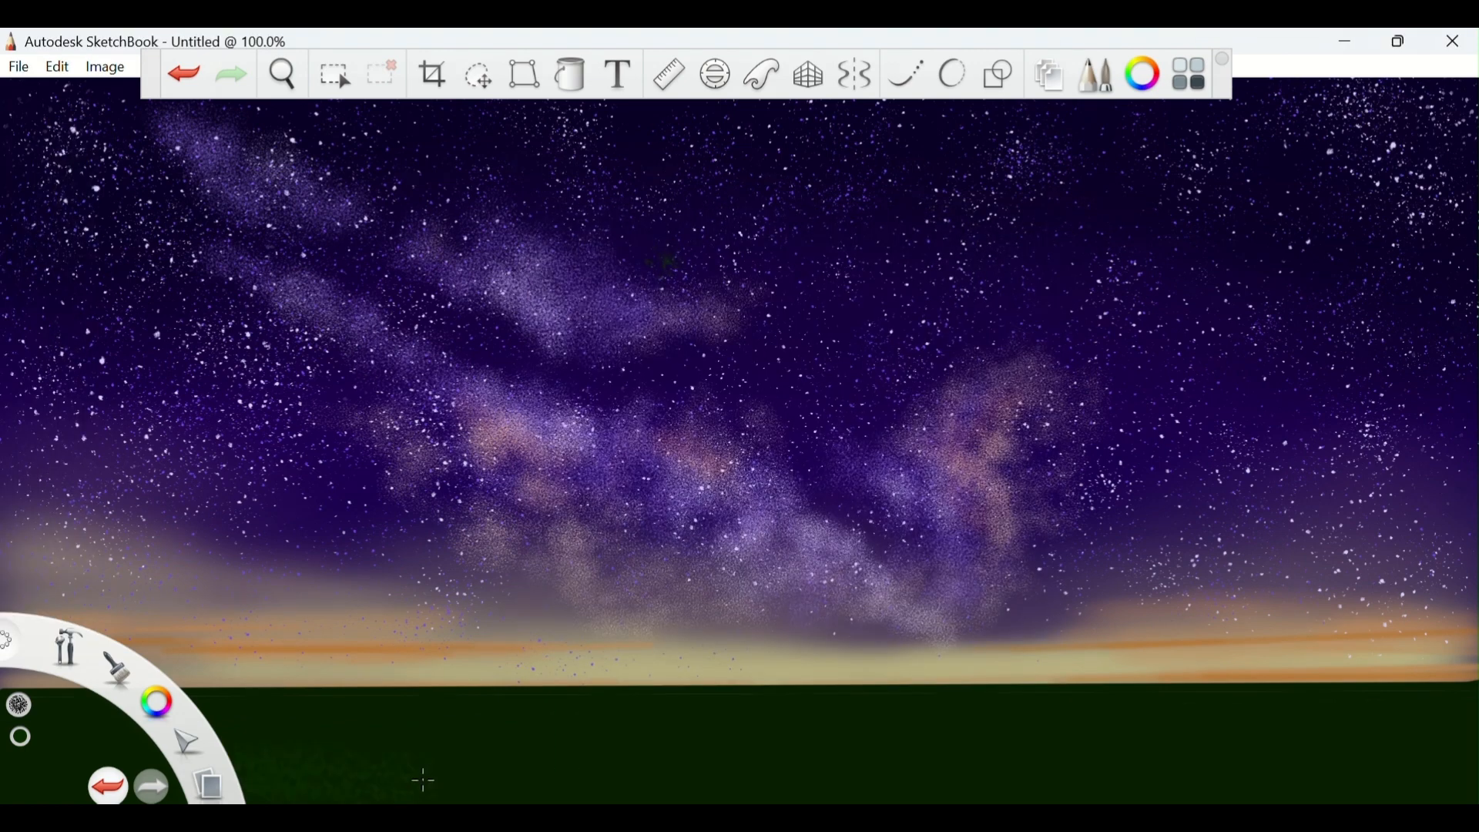
{"action": "left_click", "coordinate": [1189, 75]}
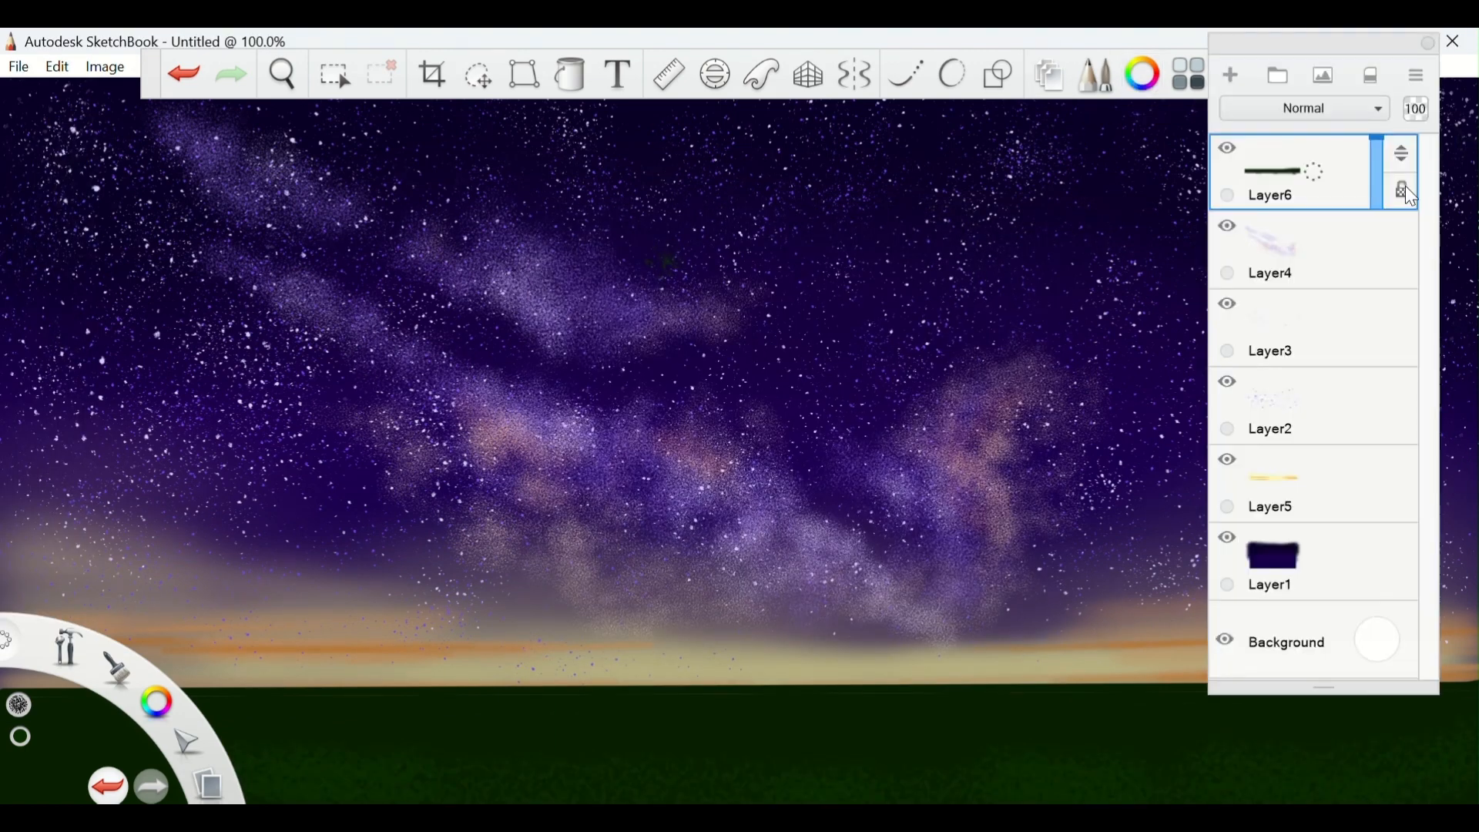
{"action": "left_click", "coordinate": [1425, 43]}
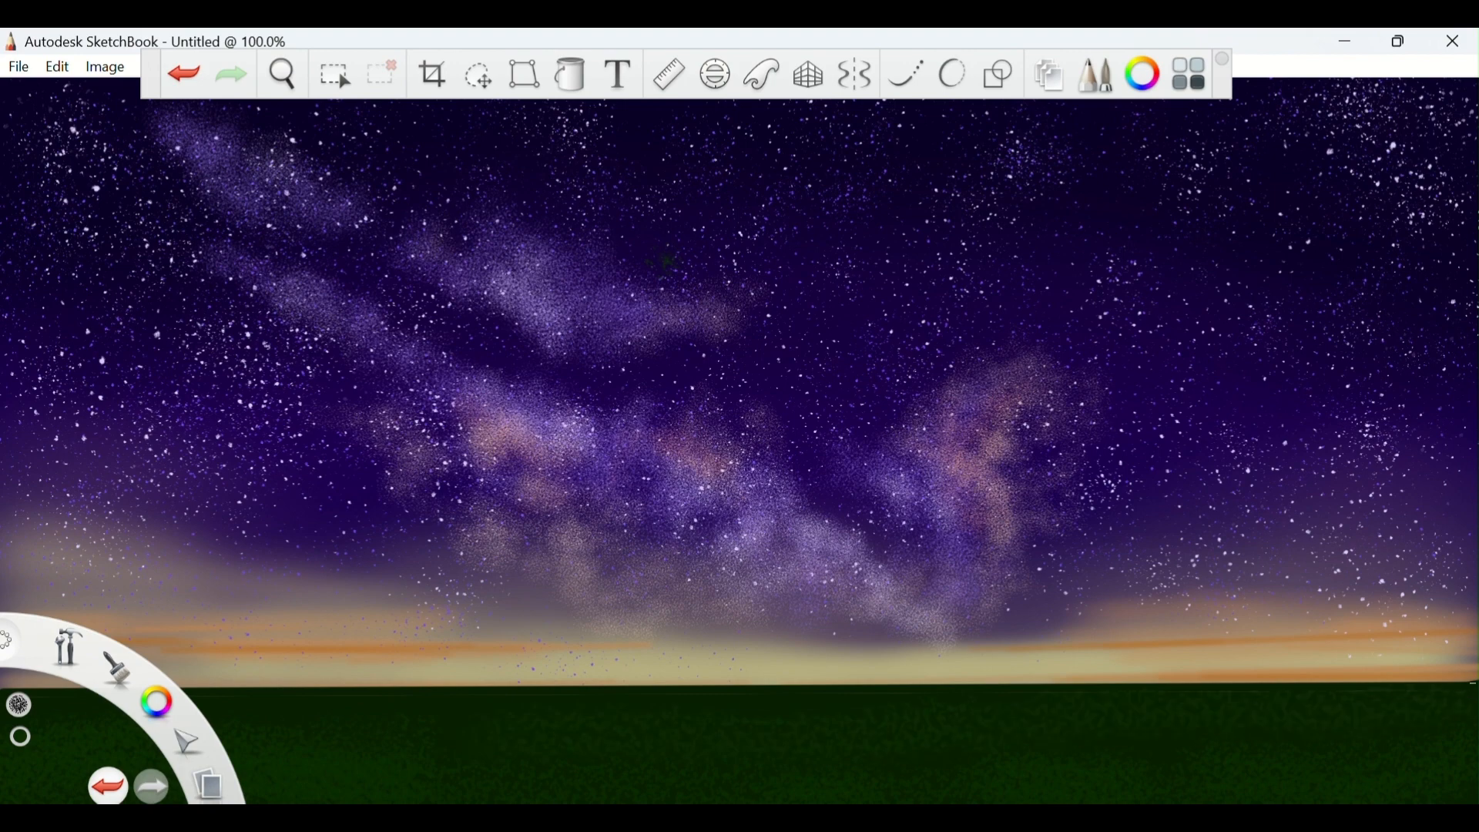
Reduce the Charcoal brush size slightly for the grass texture.
{"action": "left_click", "coordinate": [1099, 82]}
{"action": "left_click", "coordinate": [22, 186]}
{"action": "left_click", "coordinate": [812, 529]}
{"action": "left_click", "coordinate": [1050, 229]}
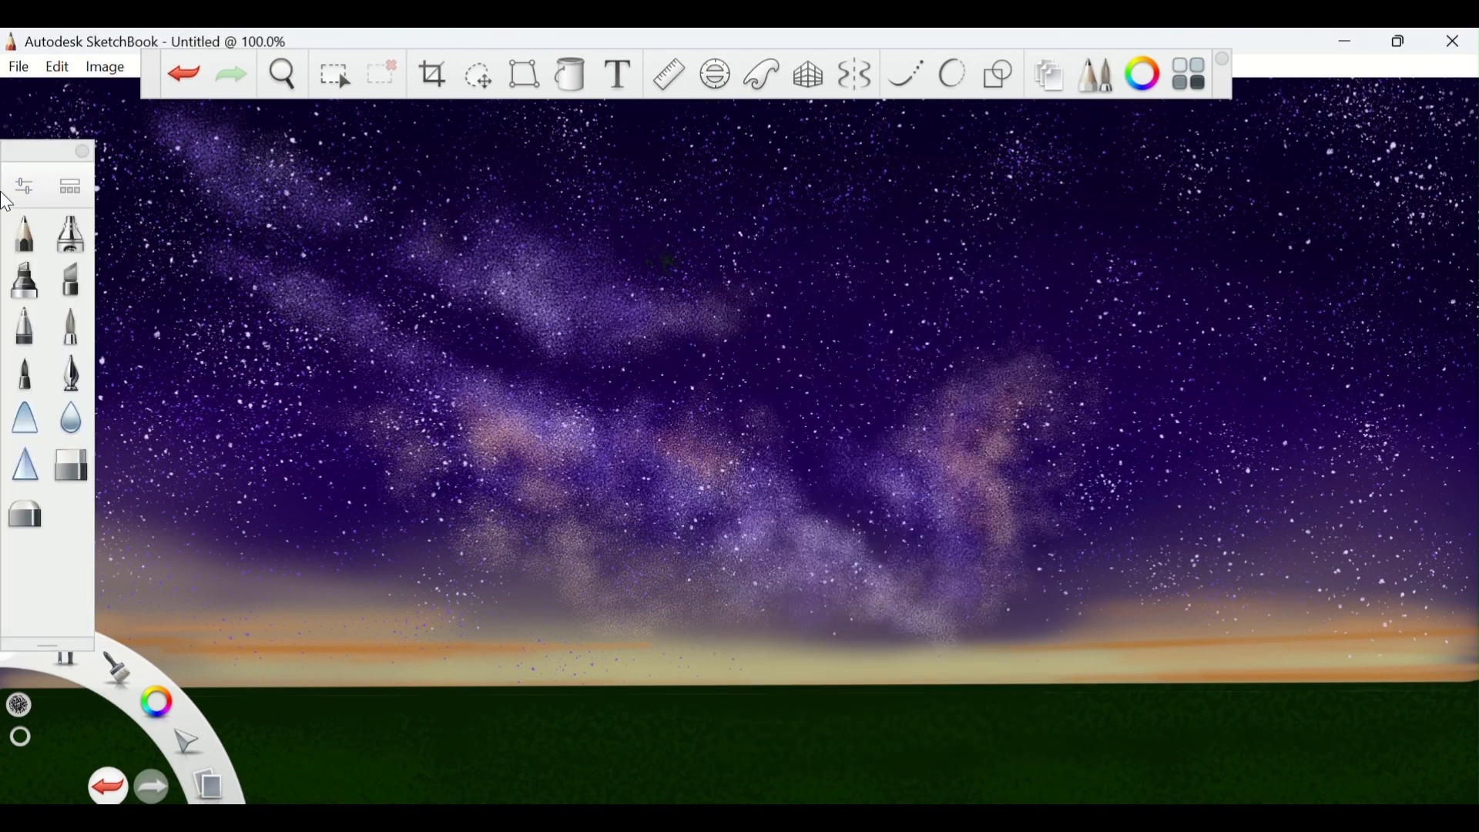
{"action": "left_click", "coordinate": [81, 151]}
Brighten the brush colour to a medium green, try a straight Charcoal line across the ground, and undo it.
{"action": "left_click", "coordinate": [1004, 87]}
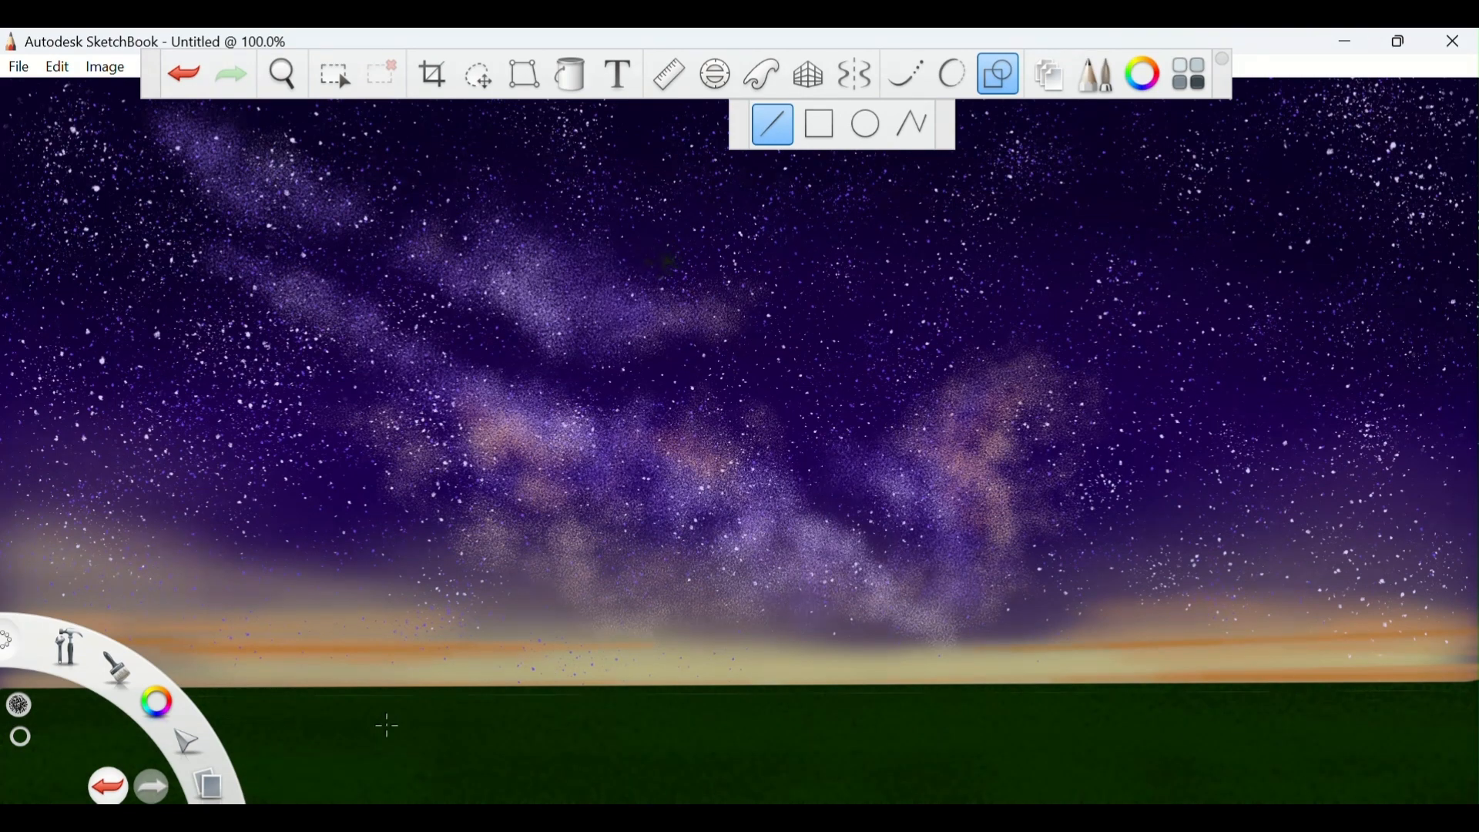
{"action": "left_click", "coordinate": [1144, 75]}
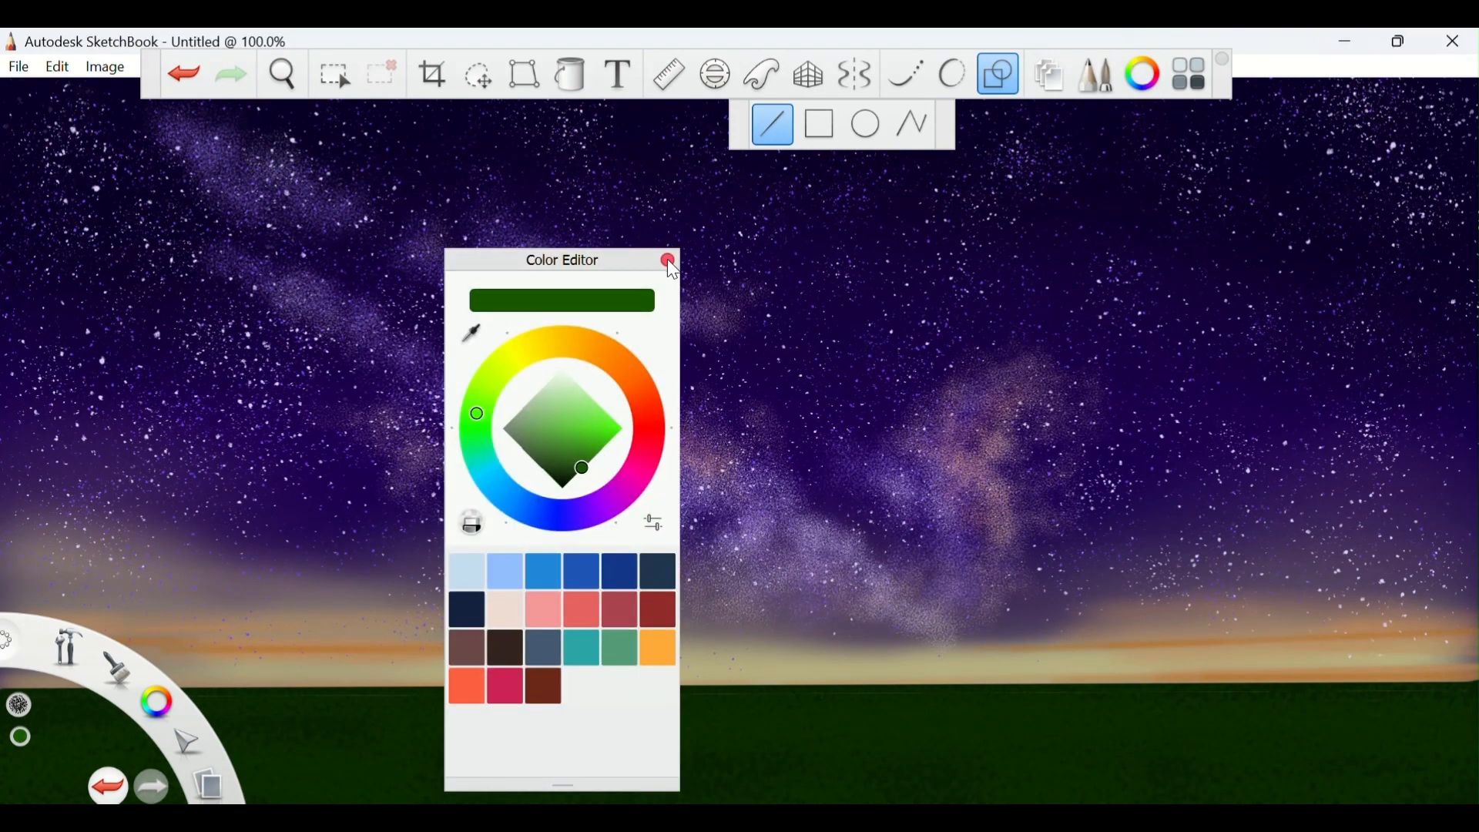
{"action": "left_click", "coordinate": [663, 257]}
{"action": "left_click_drag", "start_coordinate": [1432, 754], "coordinate": [47, 744]}
{"action": "key", "text": "ctrl+z"}
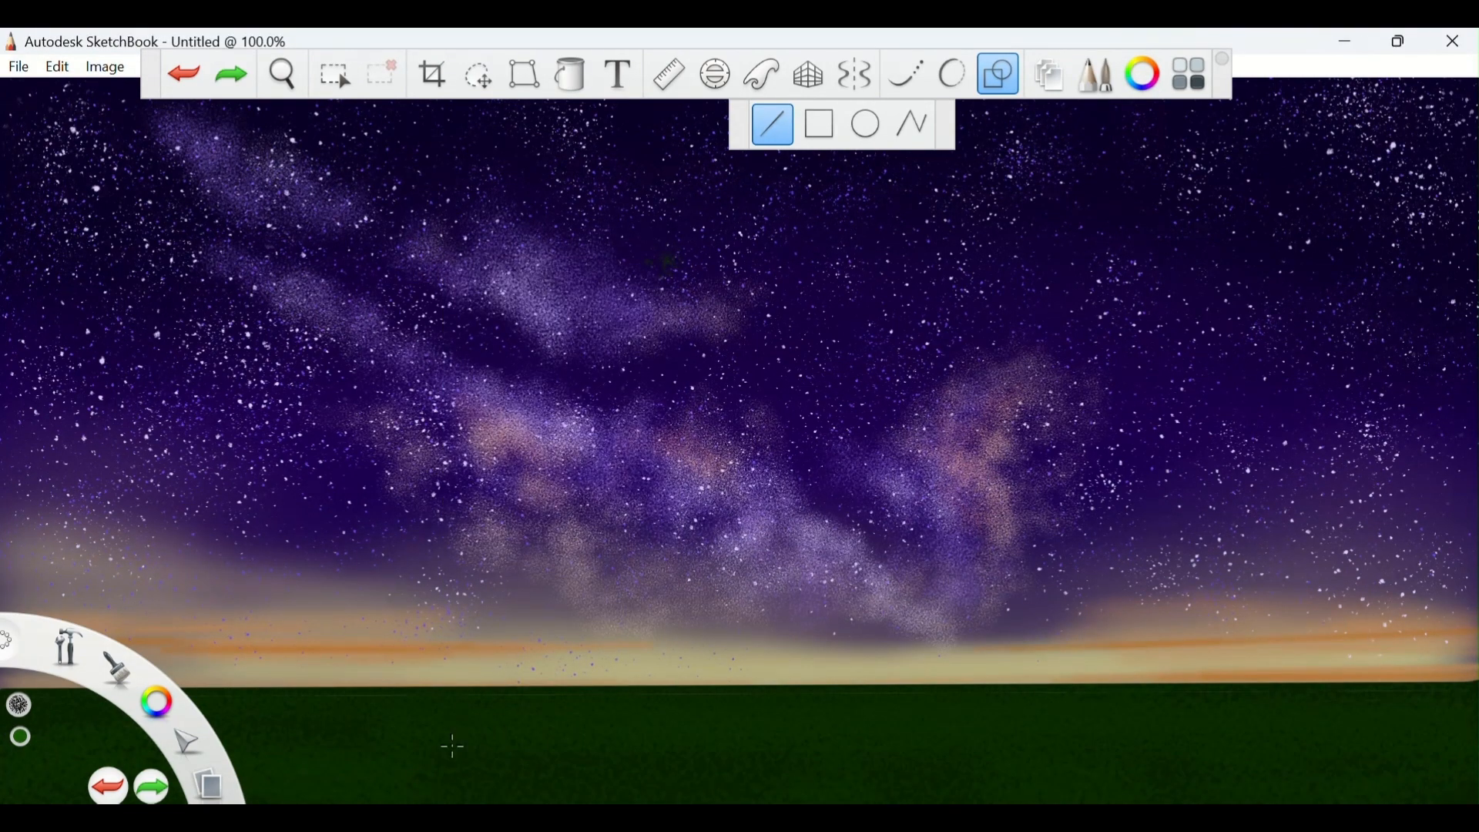
Enlarge the Charcoal brush, set its opacity to 81%, and draw a straight textured band along the lower ground.
{"action": "left_click", "coordinate": [1091, 81]}
{"action": "left_click", "coordinate": [23, 186]}
{"action": "left_click", "coordinate": [894, 603]}
{"action": "left_click", "coordinate": [836, 533]}
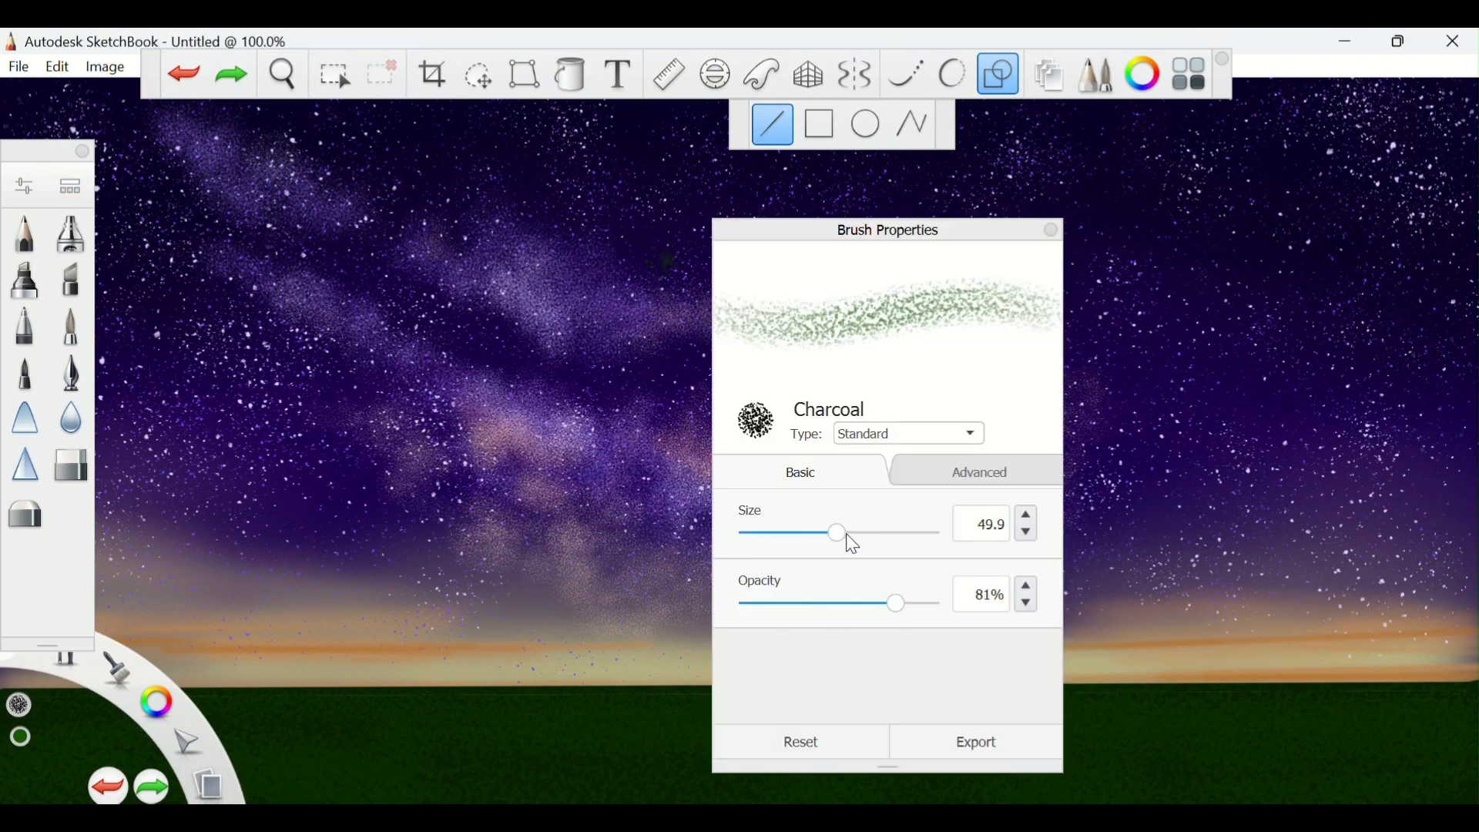
{"action": "left_click", "coordinate": [846, 533]}
{"action": "left_click", "coordinate": [1050, 230]}
{"action": "mouse_move", "coordinate": [55, 779]}
{"action": "left_mouse_down"}
{"action": "mouse_move", "coordinate": [478, 795]}
{"action": "mouse_move", "coordinate": [1448, 772]}
{"action": "left_mouse_up"}
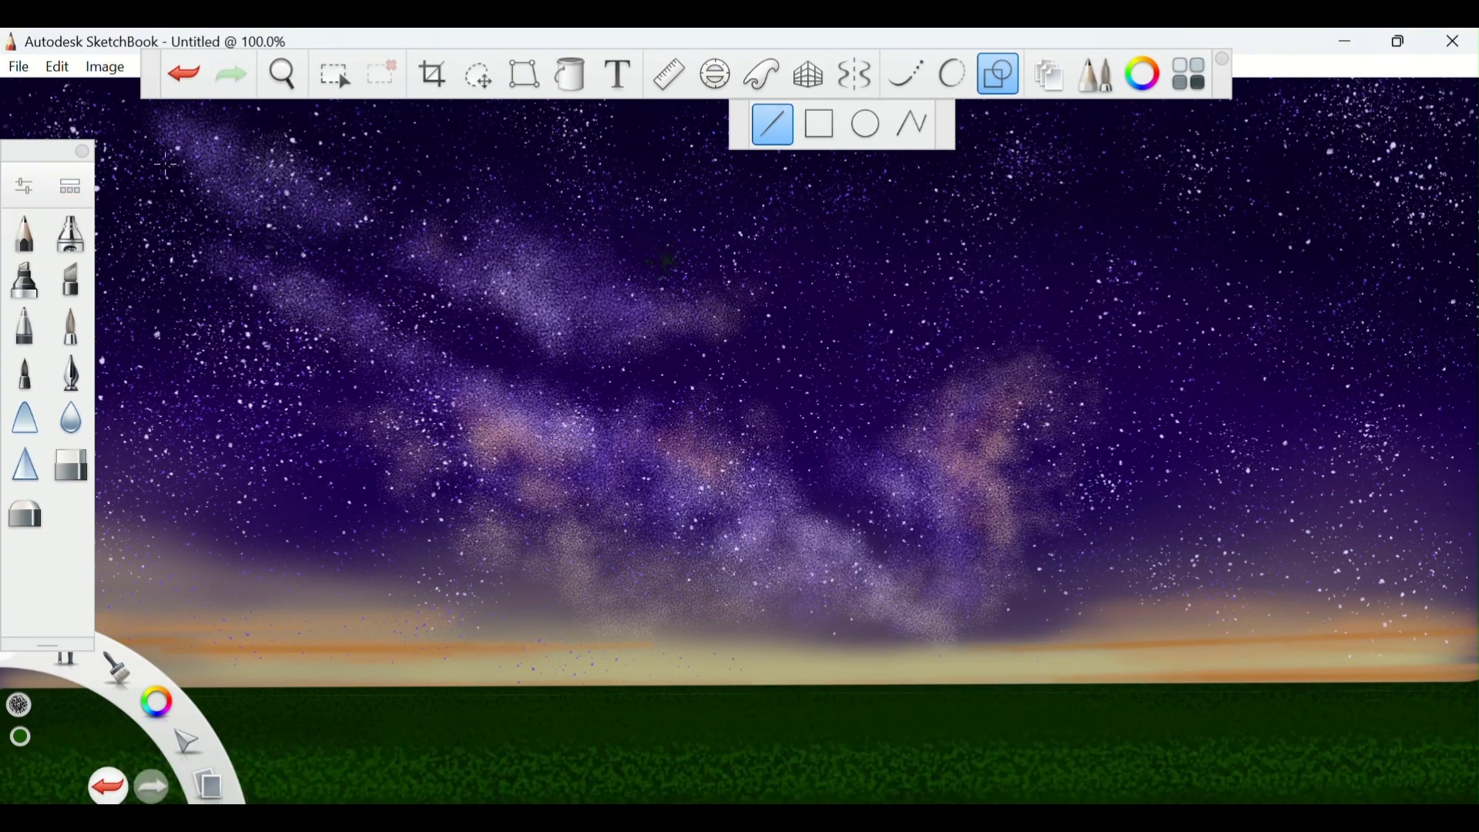
Set the Charcoal brush to size 31.8 and 59% opacity and draw straight textured bands across the middle and upper ground.
{"action": "left_click", "coordinate": [22, 185]}
{"action": "left_click", "coordinate": [802, 534]}
{"action": "left_click_drag", "start_coordinate": [869, 606], "coordinate": [855, 605]}
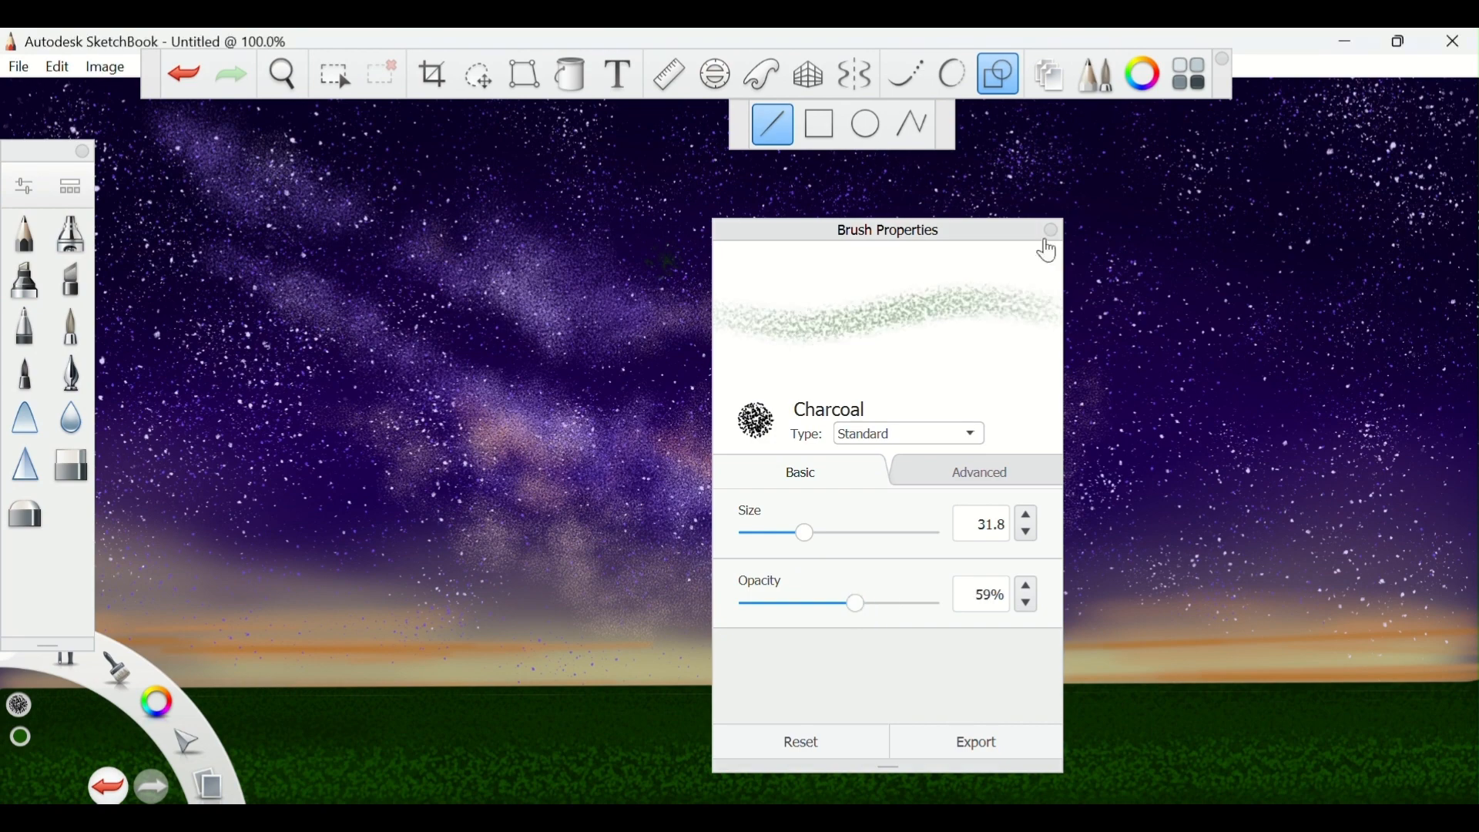
{"action": "left_click", "coordinate": [1048, 243]}
{"action": "left_click_drag", "start_coordinate": [18, 697], "coordinate": [17, 697]}
{"action": "mouse_move", "coordinate": [19, 750]}
{"action": "left_mouse_down"}
{"action": "mouse_move", "coordinate": [808, 793]}
{"action": "mouse_move", "coordinate": [1475, 729]}
{"action": "left_mouse_up"}
{"action": "left_click_drag", "start_coordinate": [113, 710], "coordinate": [54, 711]}
Set the brush colour to a near-black green and the Charcoal brush size to 78.4.
{"action": "left_click", "coordinate": [1142, 74]}
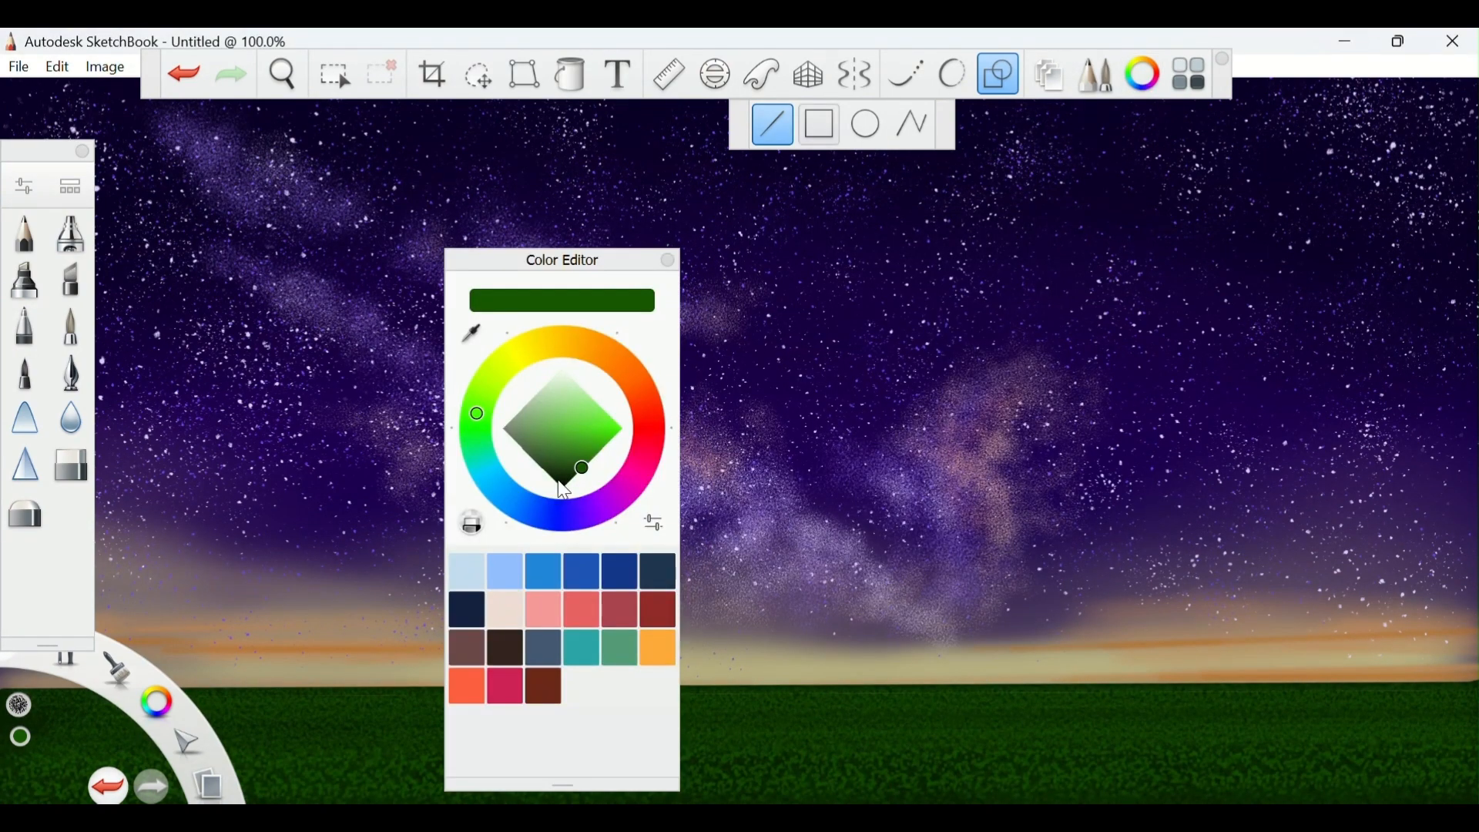
{"action": "left_click", "coordinate": [566, 481]}
{"action": "left_click", "coordinate": [666, 260]}
{"action": "left_click", "coordinate": [23, 186]}
{"action": "left_click", "coordinate": [865, 532]}
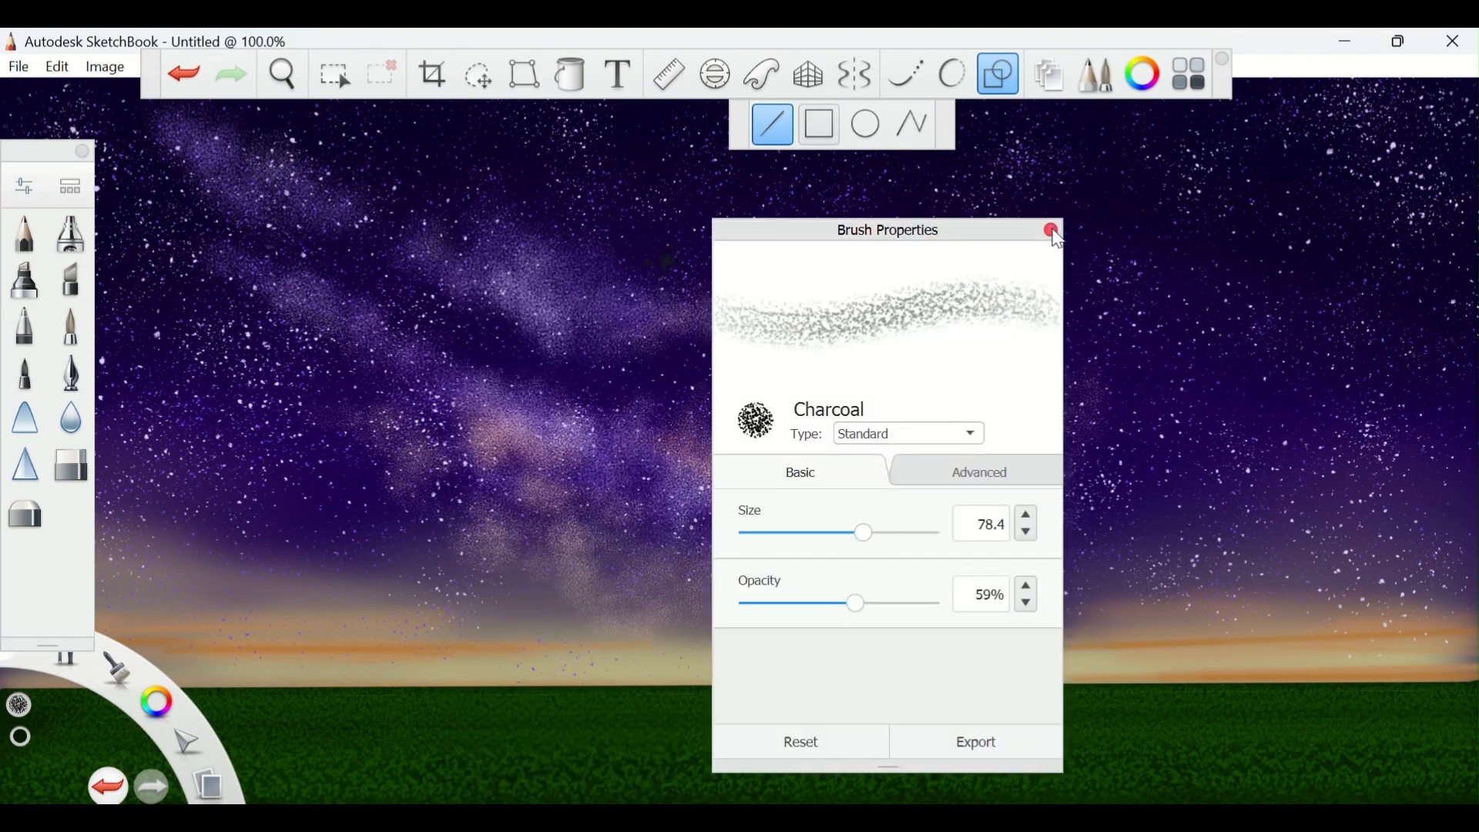
{"action": "left_click", "coordinate": [1049, 228]}
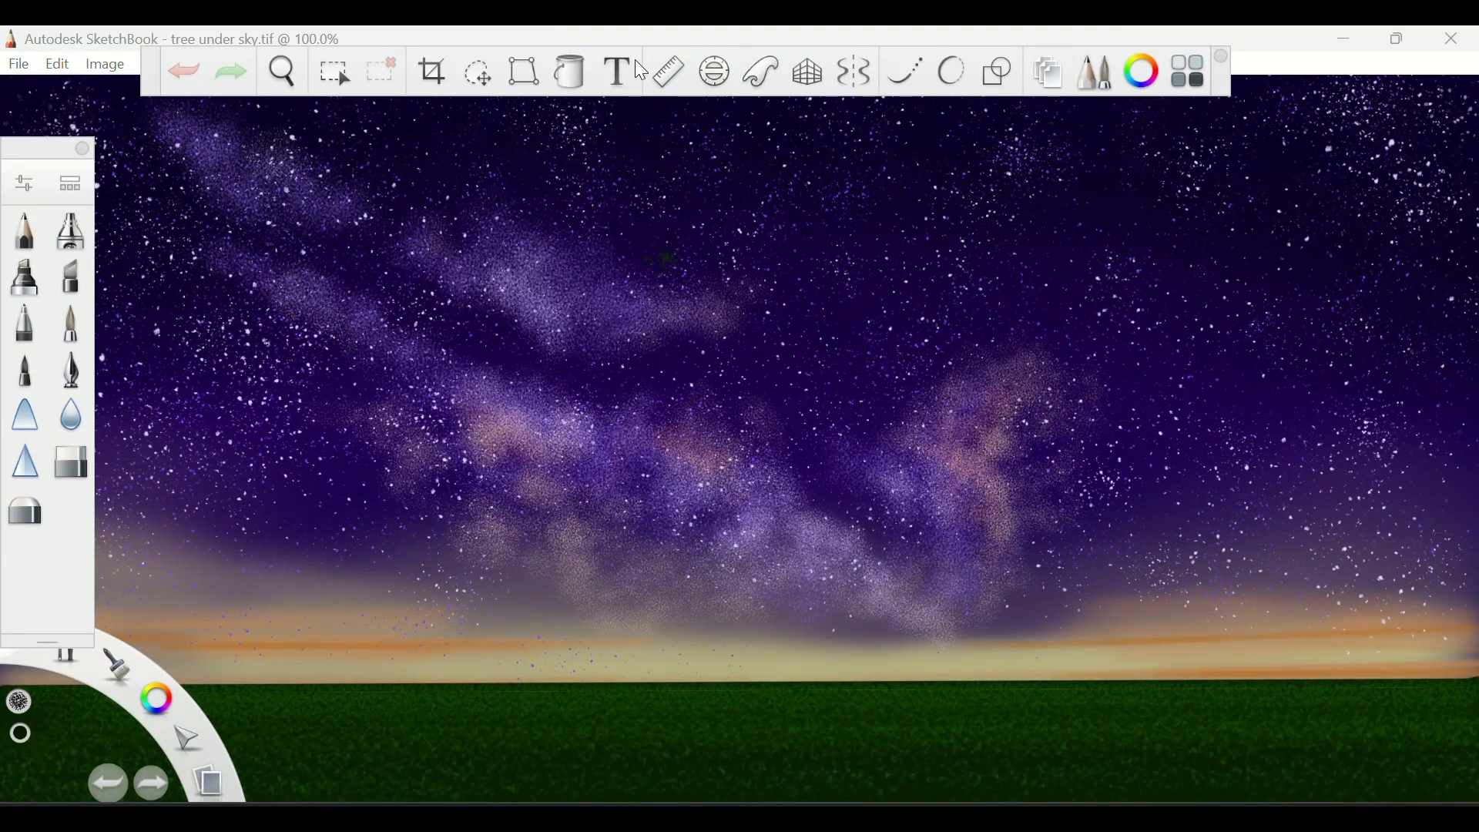
Add a new layer above the ground layer for the tree.
{"action": "left_click", "coordinate": [1047, 72]}
{"action": "left_click", "coordinate": [1229, 72]}
{"action": "left_click", "coordinate": [1429, 40]}
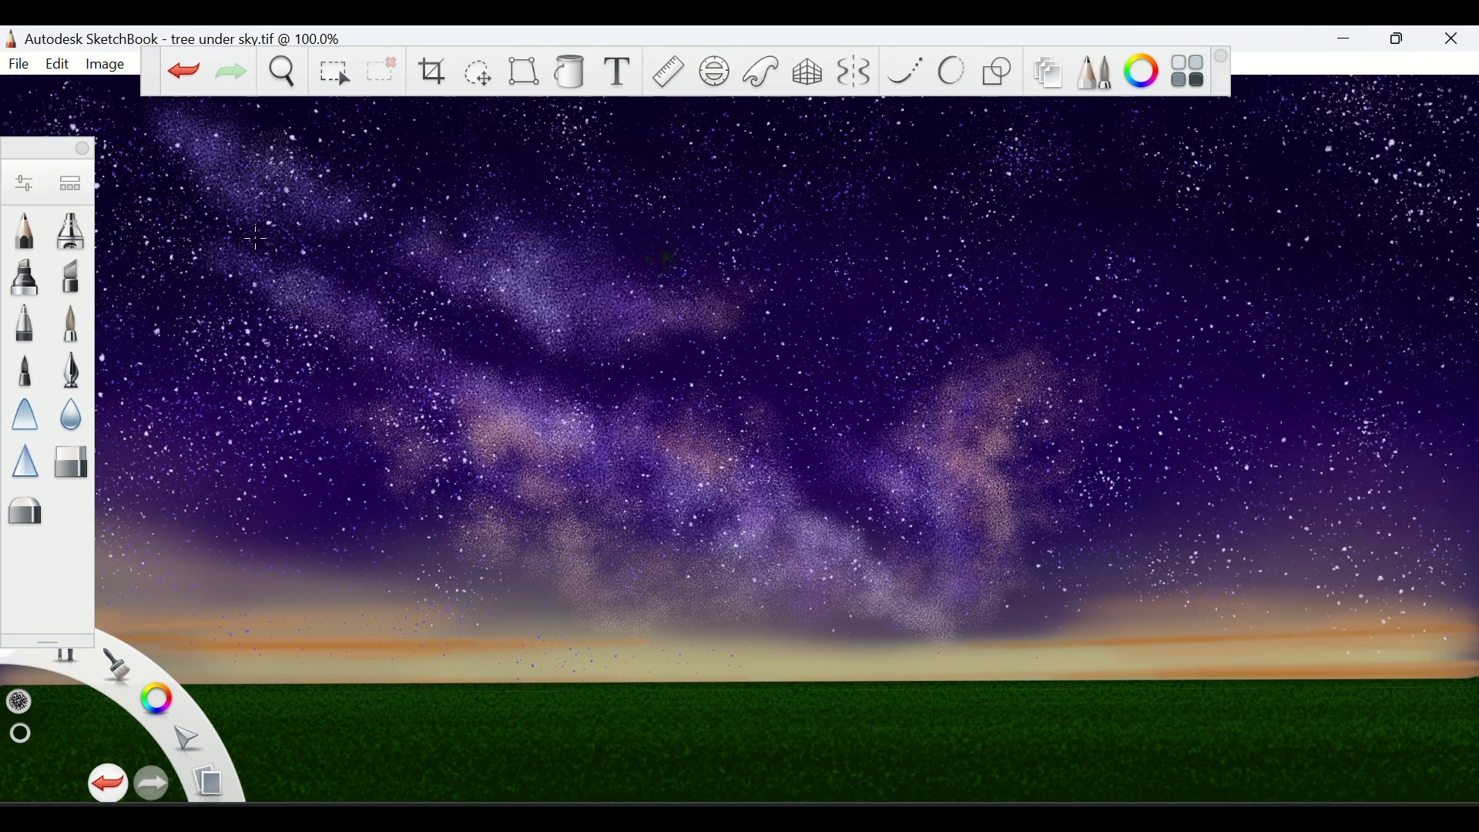
Choose the Ink Pen of the Artist set from the Brush Library.
{"action": "left_click", "coordinate": [70, 182]}
{"action": "scroll", "coordinate": [744, 637], "scroll_direction": "down", "scroll_amount": 10}
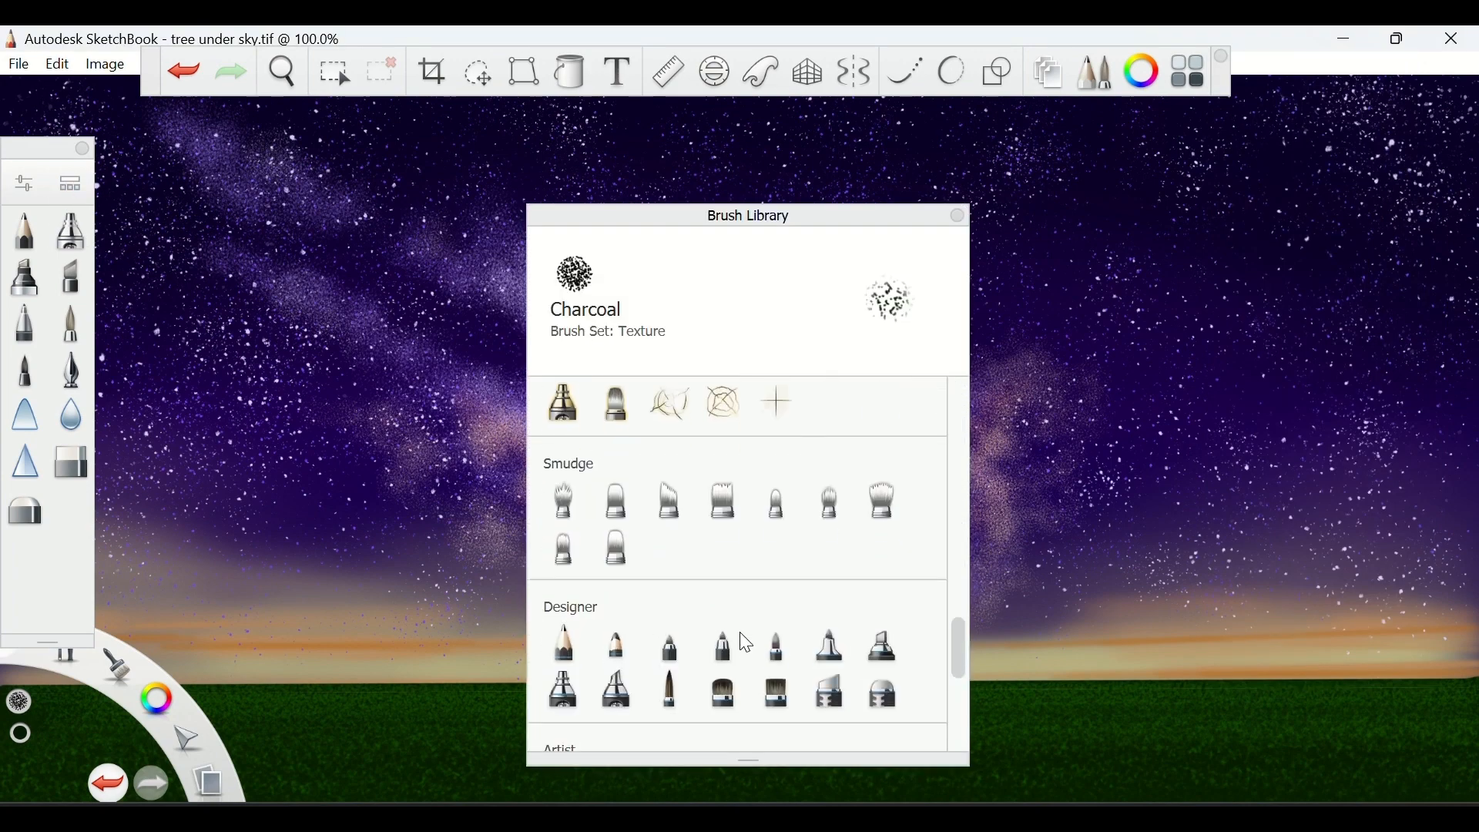
{"action": "scroll", "coordinate": [747, 643], "scroll_direction": "down", "scroll_amount": 2}
{"action": "double_click", "coordinate": [776, 709]}
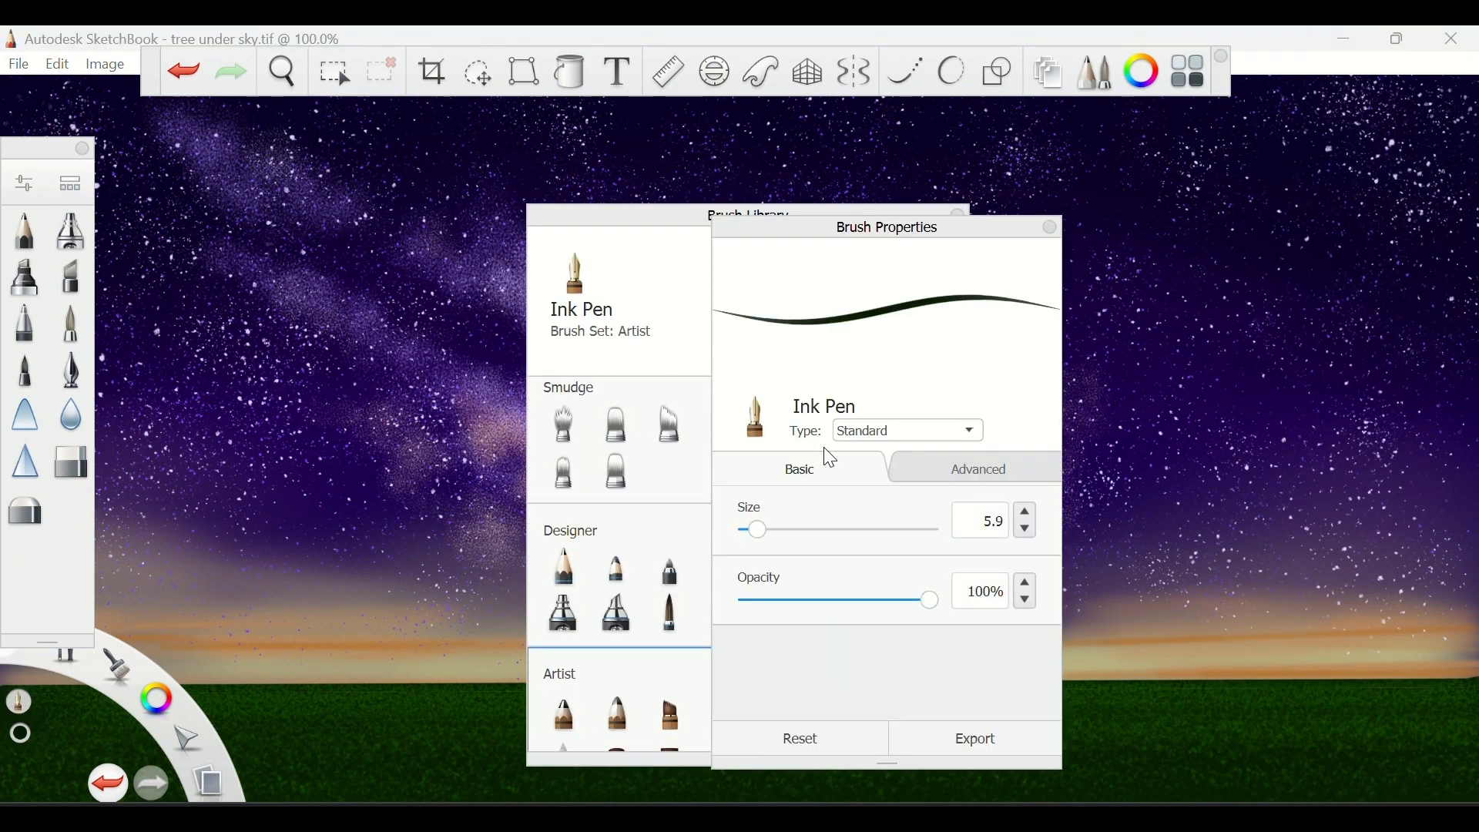
{"action": "left_click", "coordinate": [1052, 229]}
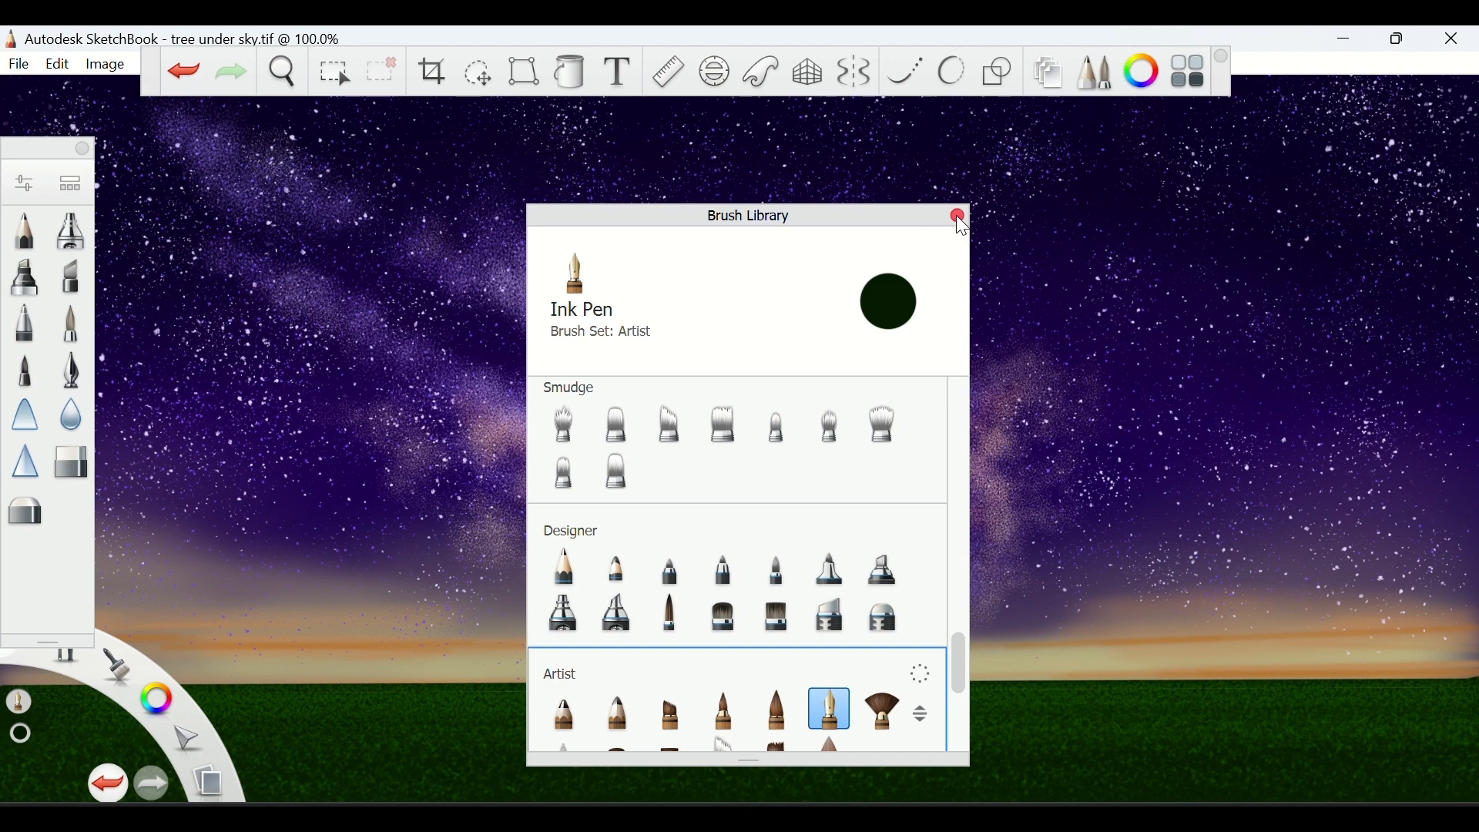
{"action": "left_click", "coordinate": [957, 216]}
{"action": "left_click", "coordinate": [668, 258]}
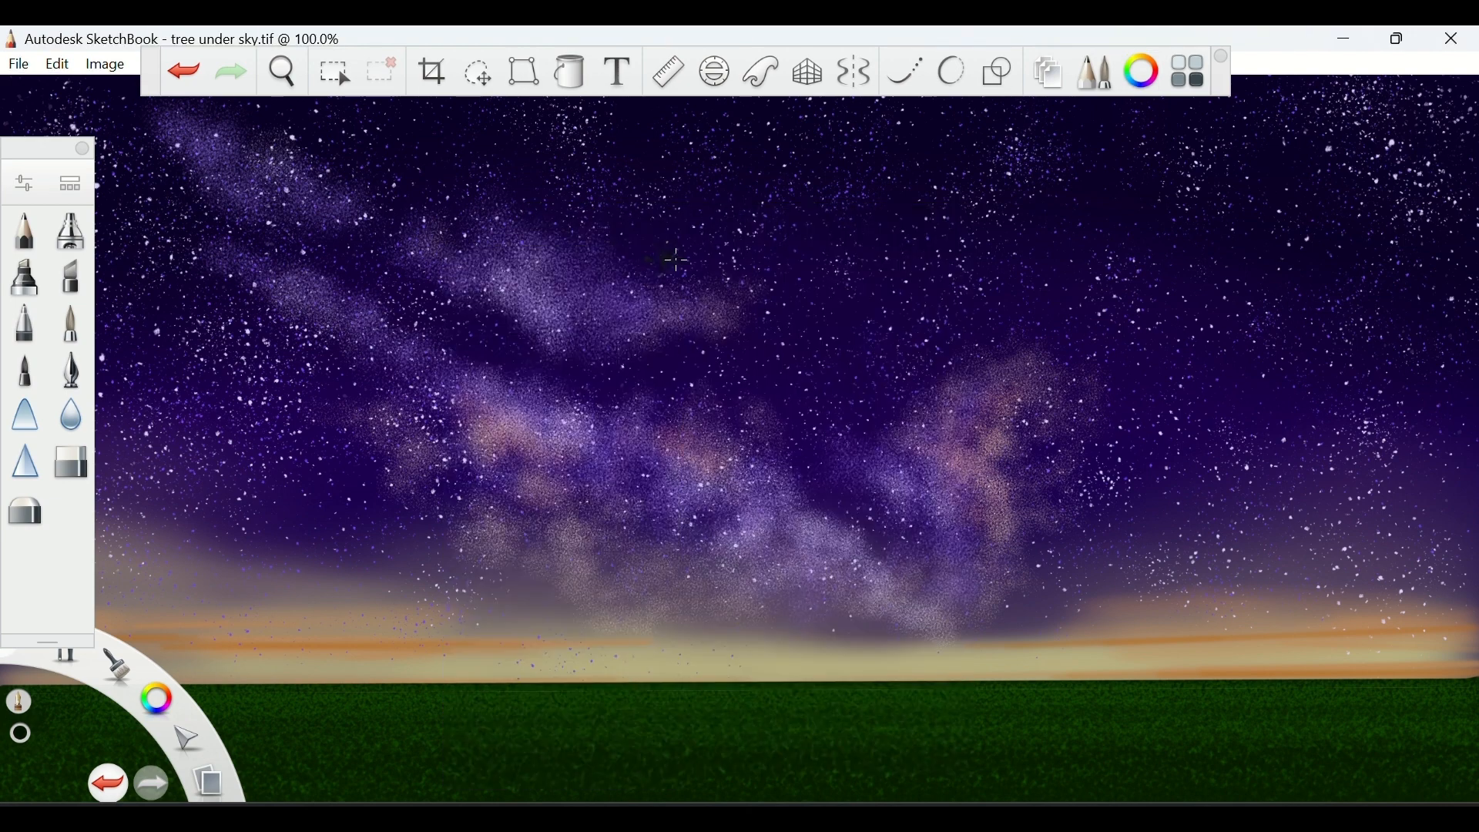
Paint the tree's left trunk rising from the horizon, with branches spreading to the upper left.
{"action": "left_click_drag", "start_coordinate": [588, 502], "coordinate": [674, 574]}
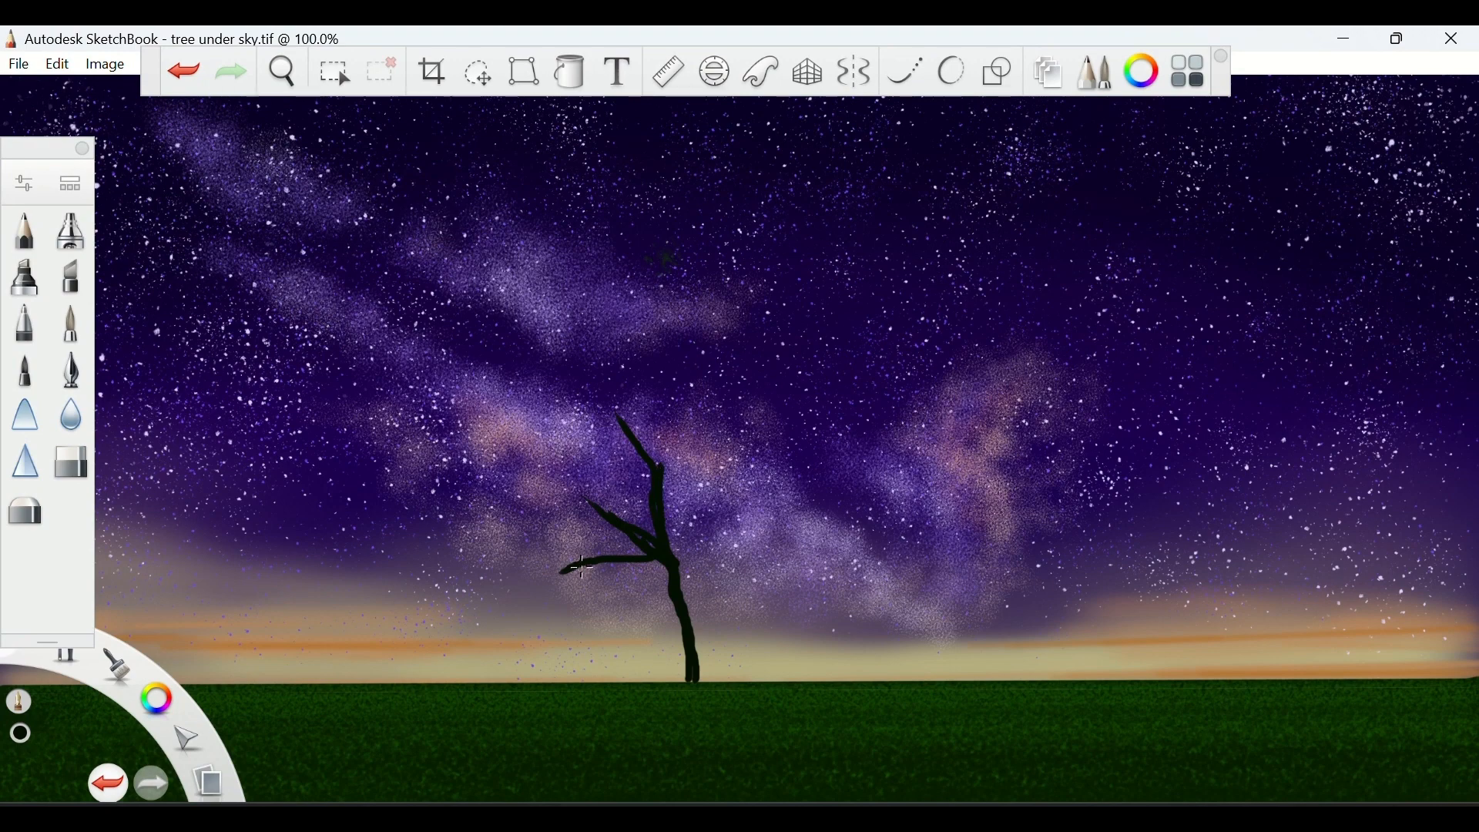
{"action": "left_click_drag", "start_coordinate": [636, 568], "coordinate": [556, 577]}
{"action": "left_click_drag", "start_coordinate": [672, 433], "coordinate": [668, 471]}
{"action": "mouse_move", "coordinate": [679, 576]}
{"action": "left_mouse_down"}
{"action": "mouse_move", "coordinate": [700, 671]}
{"action": "mouse_move", "coordinate": [678, 563]}
{"action": "mouse_move", "coordinate": [561, 533]}
{"action": "mouse_move", "coordinate": [617, 489]}
{"action": "mouse_move", "coordinate": [639, 536]}
{"action": "left_mouse_up"}
{"action": "right_click", "coordinate": [617, 492]}
Paint a second trunk beside the first, with branches forking toward the upper right, and thicken its base.
{"action": "mouse_move", "coordinate": [751, 464]}
{"action": "left_mouse_down"}
{"action": "mouse_move", "coordinate": [716, 525]}
{"action": "mouse_move", "coordinate": [713, 677]}
{"action": "mouse_move", "coordinate": [710, 639]}
{"action": "mouse_move", "coordinate": [719, 680]}
{"action": "left_mouse_up"}
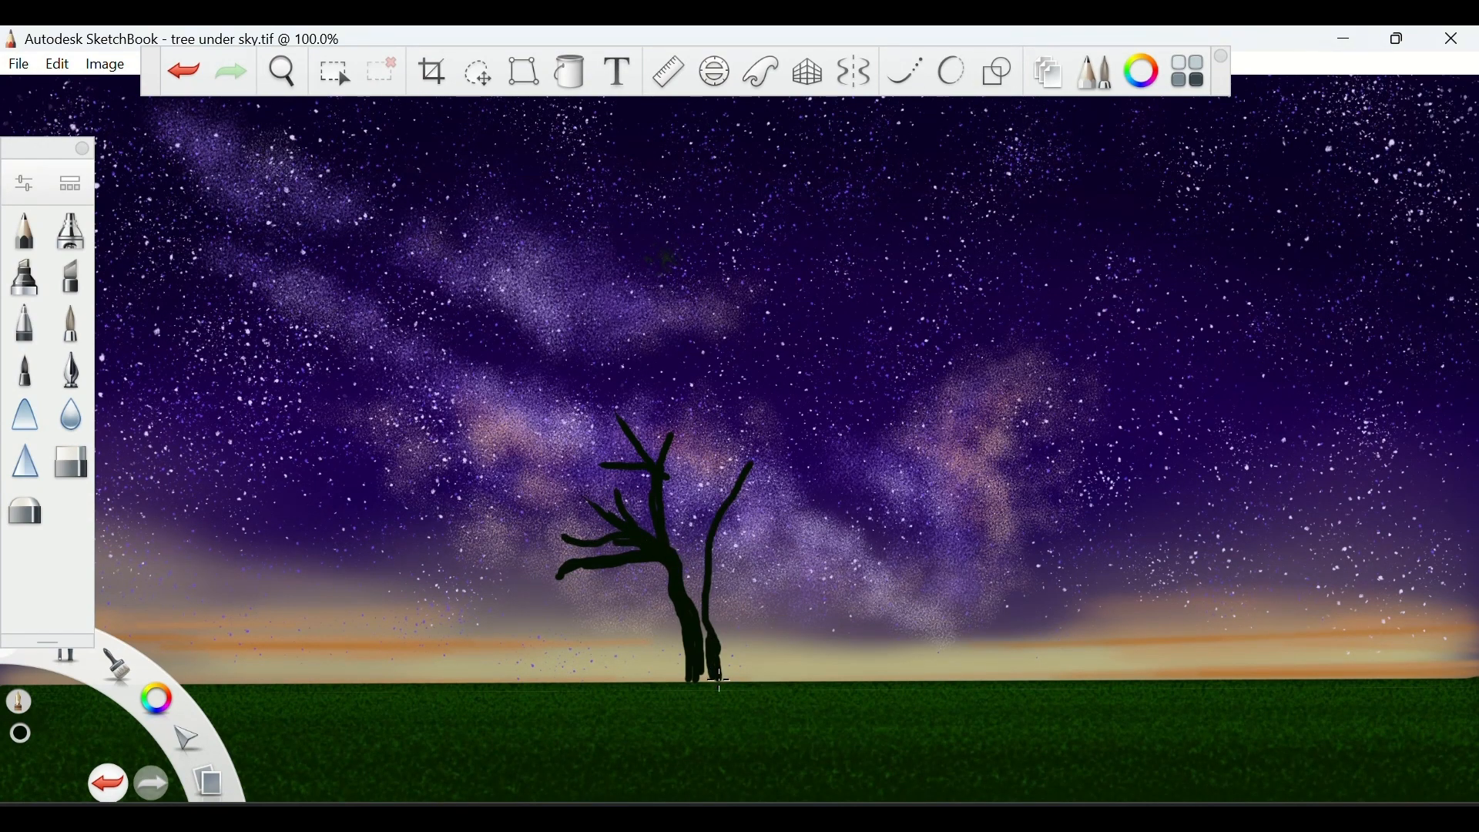
{"action": "left_click_drag", "start_coordinate": [831, 453], "coordinate": [728, 515]}
{"action": "left_click_drag", "start_coordinate": [735, 425], "coordinate": [727, 506]}
{"action": "mouse_move", "coordinate": [793, 459]}
{"action": "left_mouse_down"}
{"action": "mouse_move", "coordinate": [727, 510]}
{"action": "mouse_move", "coordinate": [721, 685]}
{"action": "left_mouse_up"}
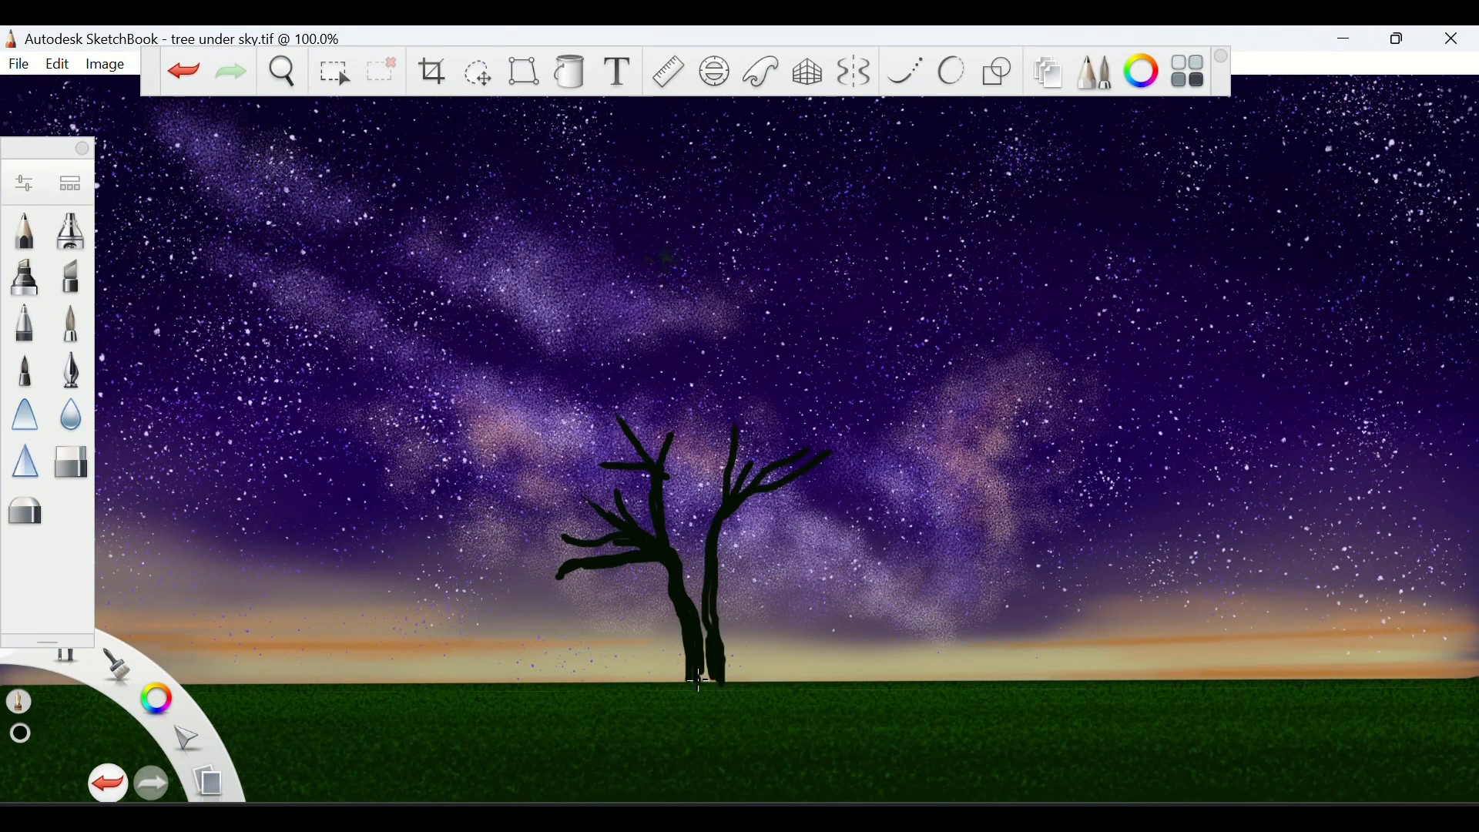
Paint forked lower branches on the right trunk and one low branch extending left from the left trunk.
{"action": "left_click_drag", "start_coordinate": [851, 485], "coordinate": [718, 620]}
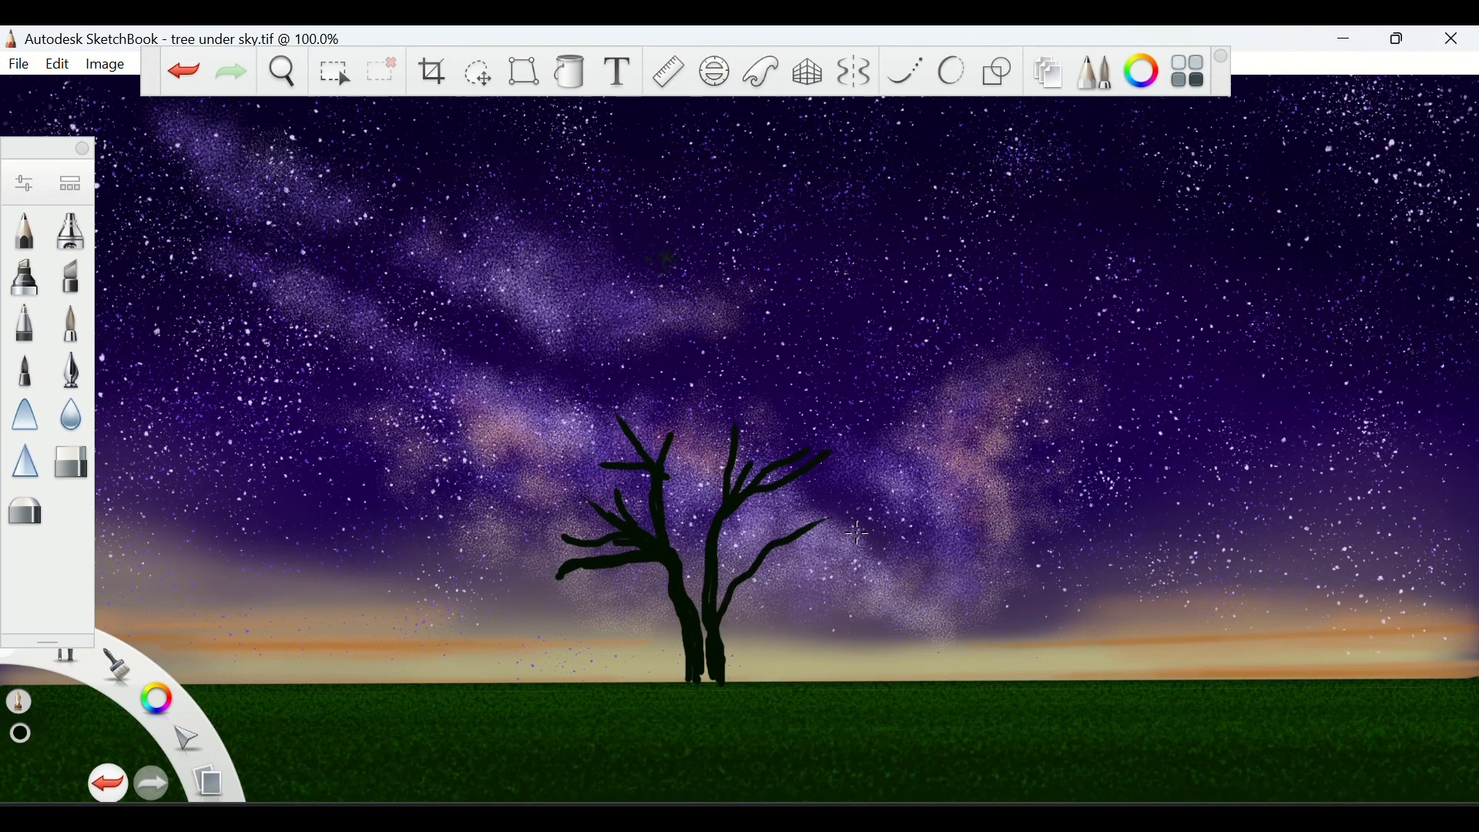
{"action": "left_click_drag", "start_coordinate": [855, 532], "coordinate": [745, 565]}
{"action": "mouse_move", "coordinate": [823, 499]}
{"action": "left_mouse_down"}
{"action": "mouse_move", "coordinate": [765, 552]}
{"action": "mouse_move", "coordinate": [748, 508]}
{"action": "mouse_move", "coordinate": [741, 594]}
{"action": "left_mouse_up"}
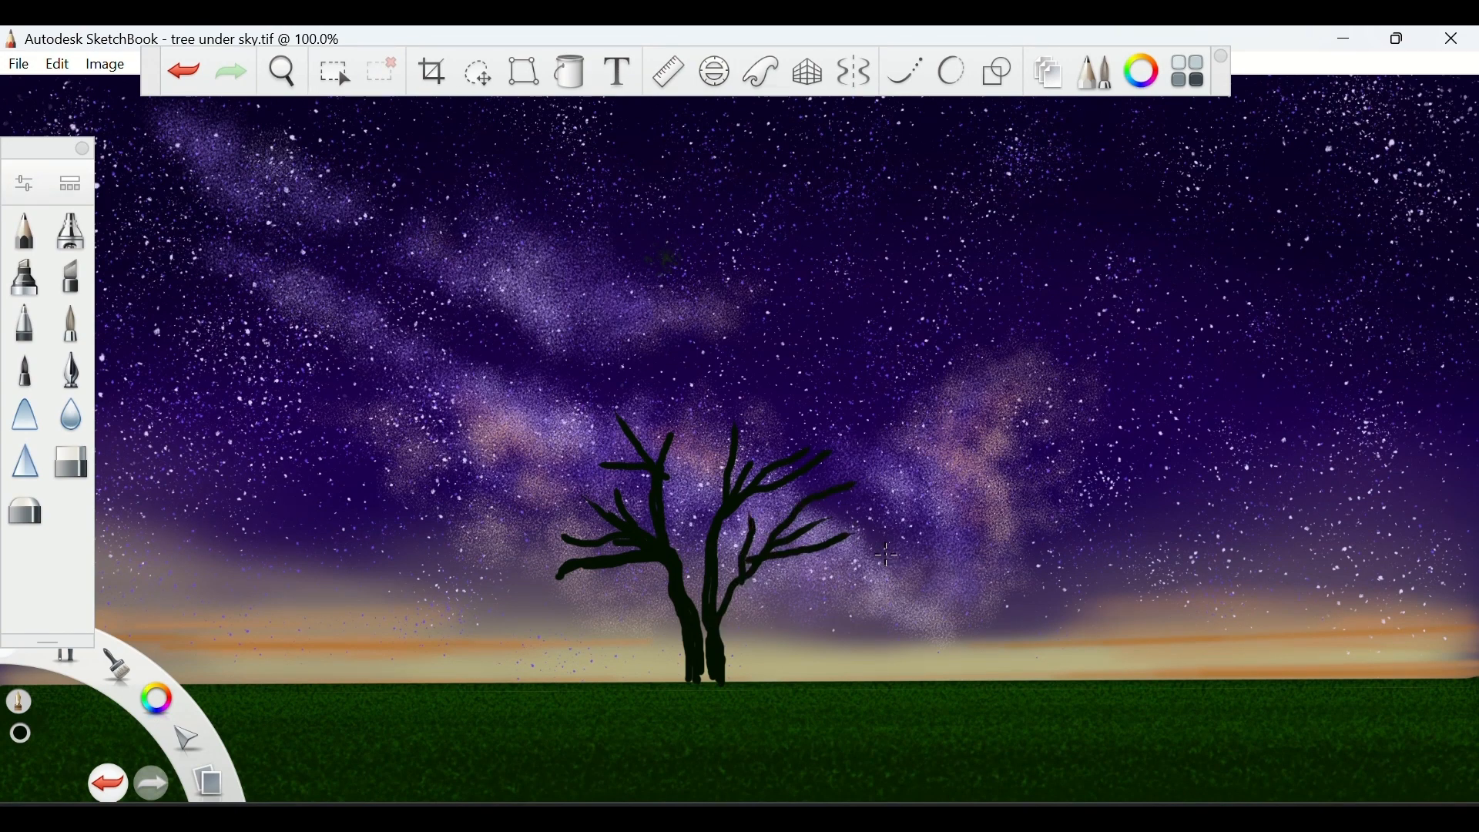
{"action": "left_click_drag", "start_coordinate": [864, 585], "coordinate": [724, 652]}
{"action": "left_click_drag", "start_coordinate": [855, 550], "coordinate": [779, 589]}
{"action": "left_click_drag", "start_coordinate": [884, 599], "coordinate": [809, 608]}
{"action": "mouse_move", "coordinate": [598, 608]}
{"action": "left_mouse_down"}
{"action": "mouse_move", "coordinate": [690, 605]}
{"action": "mouse_move", "coordinate": [671, 598]}
{"action": "left_mouse_up"}
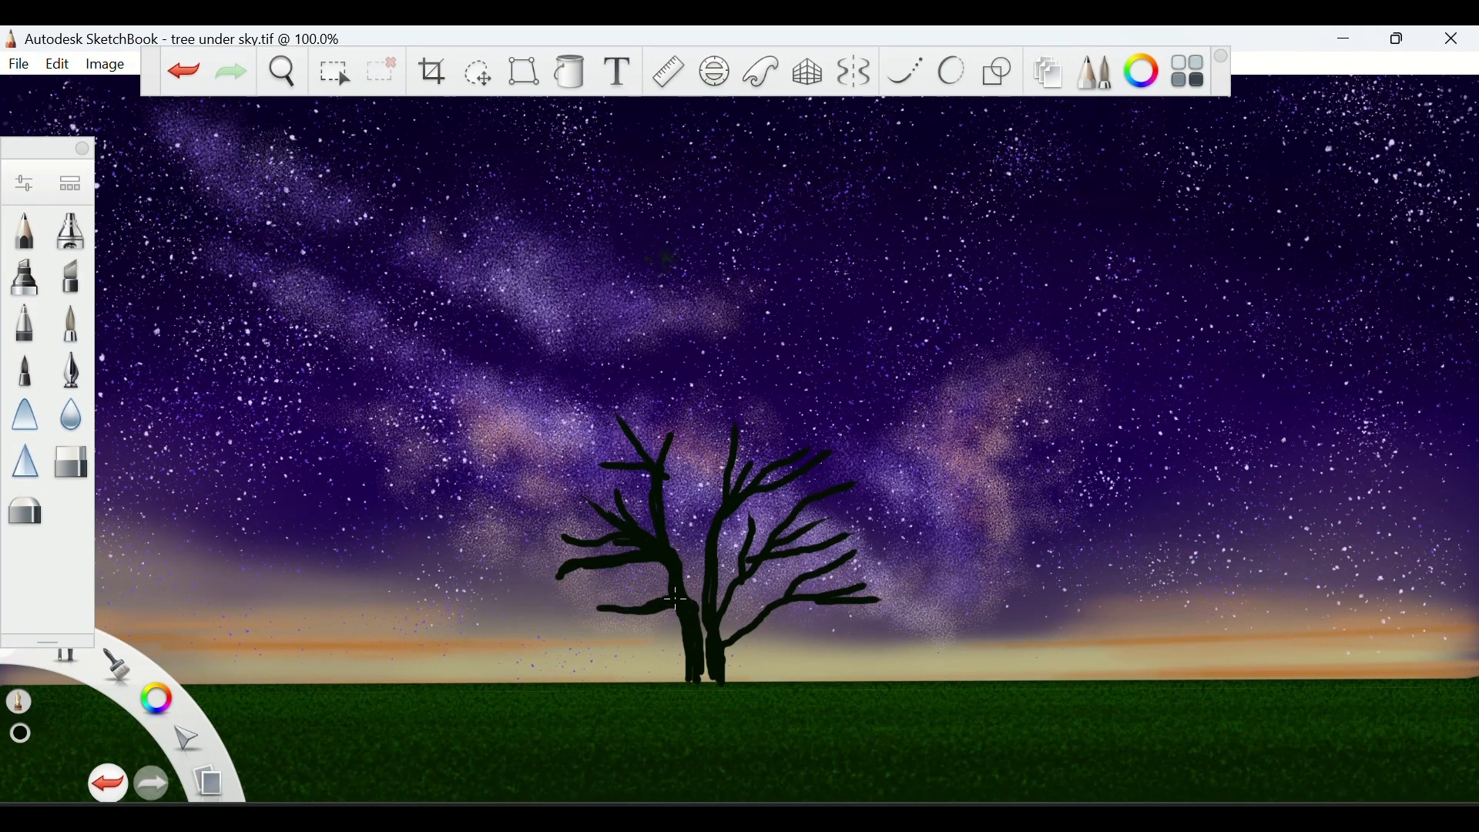
Thicken the right trunk's base and its joint with the lowest right branch.
{"action": "key", "text": "y"}
{"action": "left_click", "coordinate": [1421, 133]}
{"action": "left_click_drag", "start_coordinate": [778, 595], "coordinate": [712, 641]}
{"action": "key", "text": "ctrl+z"}
{"action": "mouse_move", "coordinate": [787, 591]}
{"action": "left_mouse_down"}
{"action": "mouse_move", "coordinate": [718, 648]}
{"action": "mouse_move", "coordinate": [713, 685]}
{"action": "left_mouse_up"}
{"action": "mouse_move", "coordinate": [717, 618]}
{"action": "left_mouse_down"}
{"action": "mouse_move", "coordinate": [732, 580]}
{"action": "mouse_move", "coordinate": [717, 633]}
{"action": "mouse_move", "coordinate": [718, 609]}
{"action": "mouse_move", "coordinate": [734, 682]}
{"action": "left_mouse_up"}
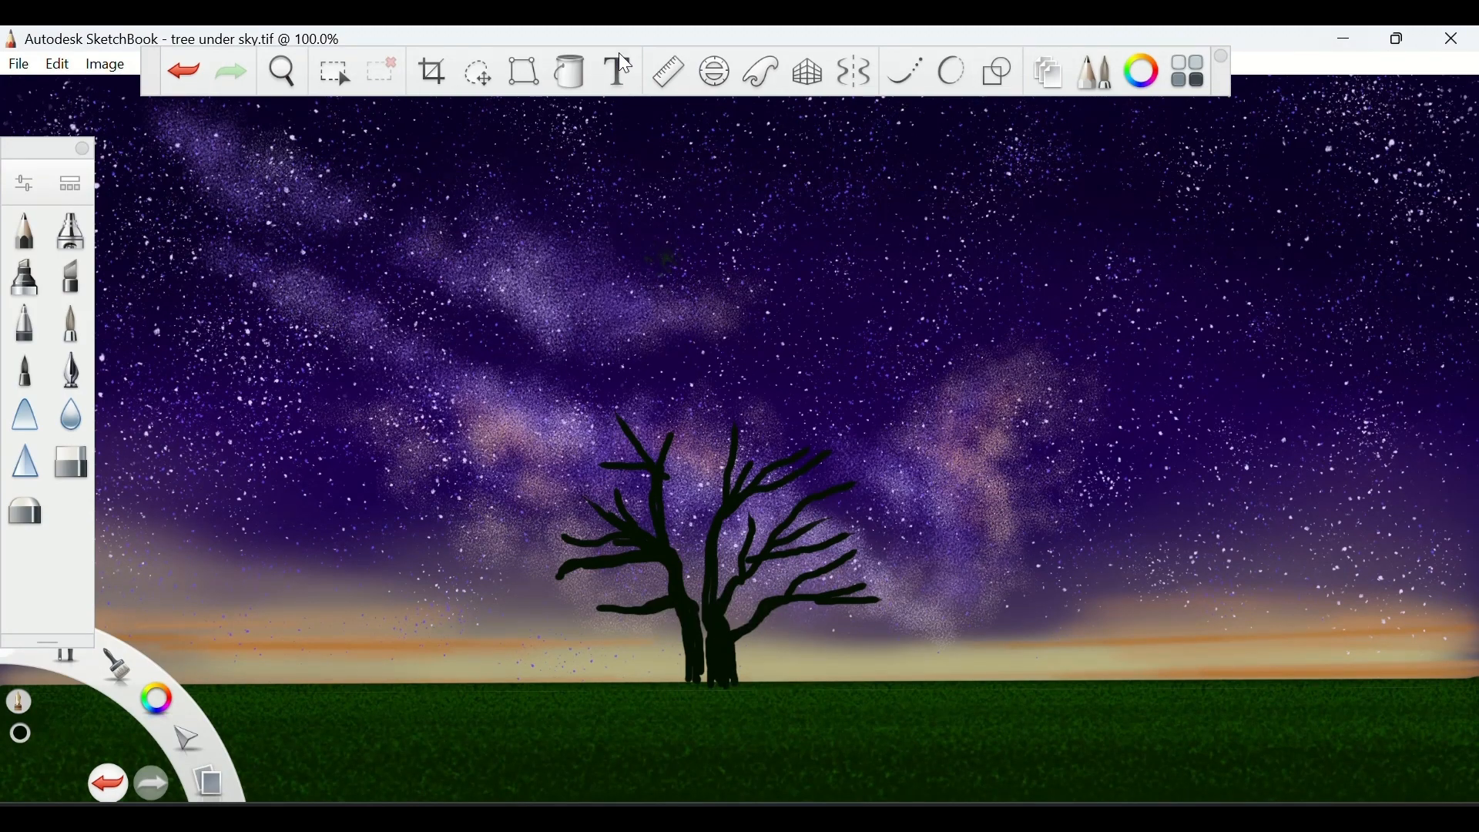
{"action": "left_click", "coordinate": [183, 71]}
Paint tall upright branches between the two trunks and extend the outer branches on both sides with forked ends.
{"action": "left_click_drag", "start_coordinate": [727, 396], "coordinate": [671, 551]}
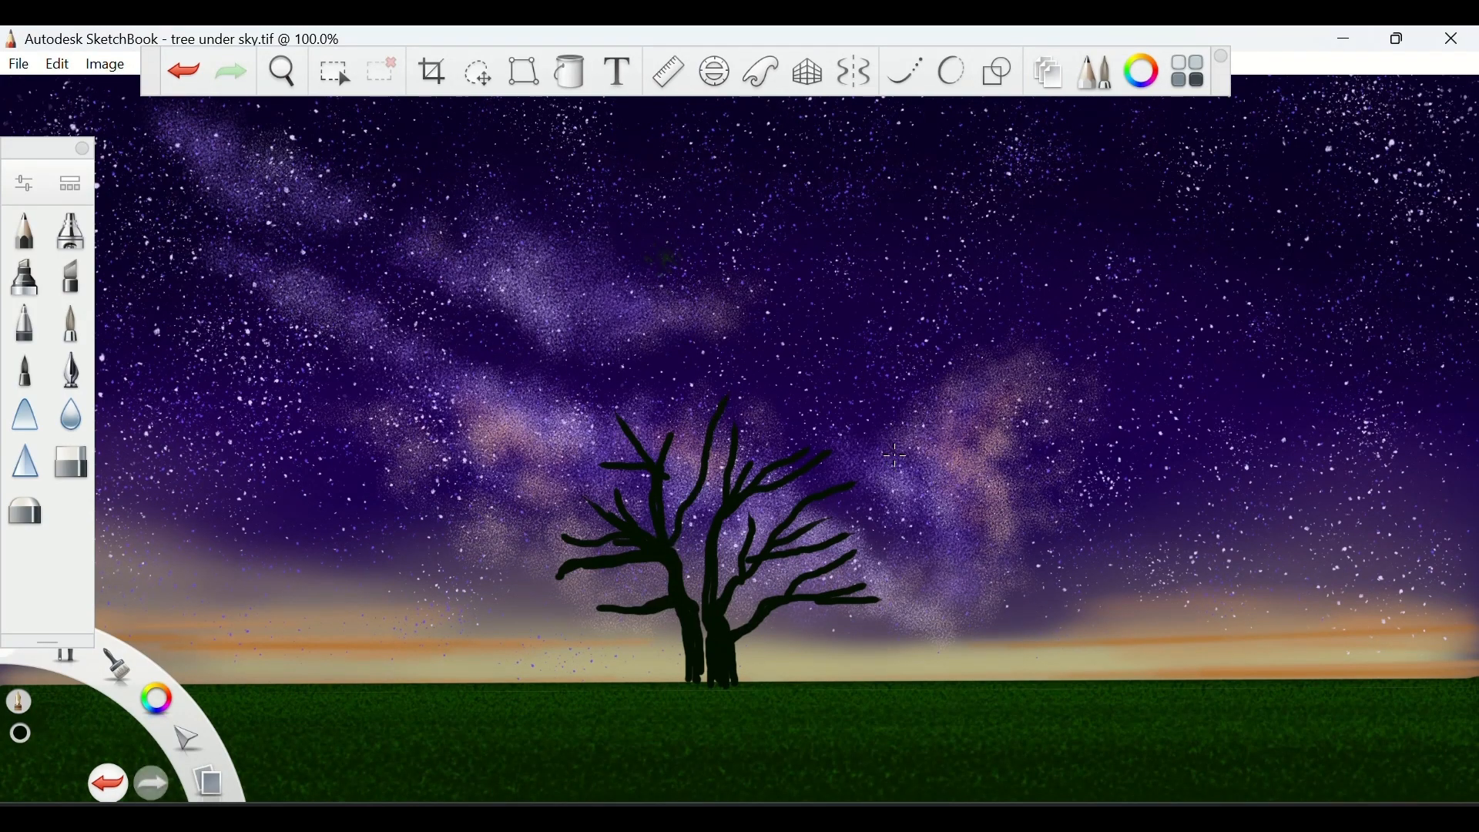
{"action": "mouse_move", "coordinate": [828, 490]}
{"action": "left_mouse_down"}
{"action": "mouse_move", "coordinate": [893, 454]}
{"action": "mouse_move", "coordinate": [850, 503]}
{"action": "left_mouse_up"}
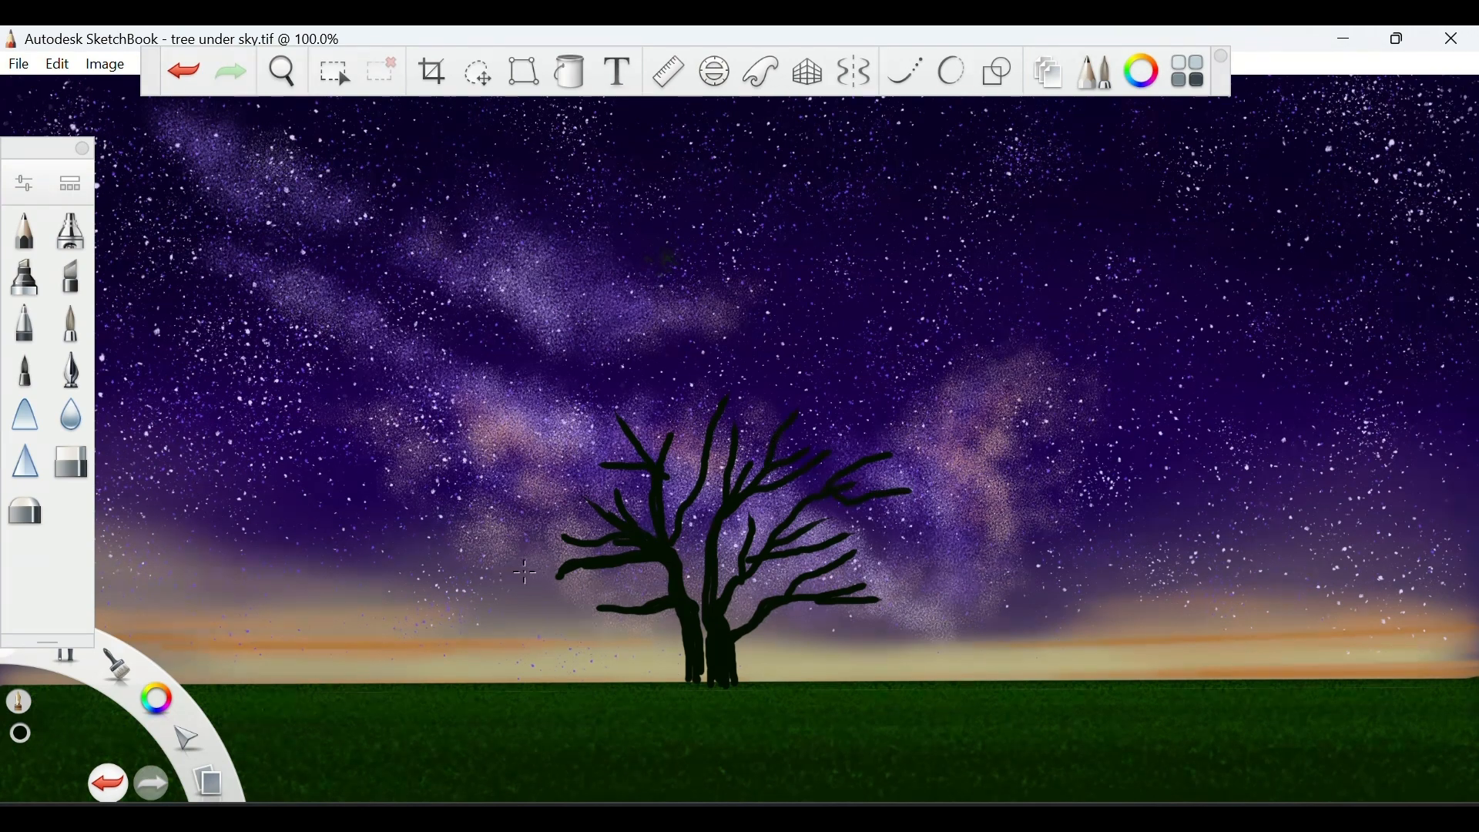
{"action": "left_click_drag", "start_coordinate": [509, 562], "coordinate": [577, 563]}
{"action": "left_click_drag", "start_coordinate": [548, 619], "coordinate": [631, 617]}
{"action": "left_click_drag", "start_coordinate": [578, 467], "coordinate": [614, 517]}
{"action": "left_click_drag", "start_coordinate": [534, 483], "coordinate": [595, 507]}
{"action": "left_click_drag", "start_coordinate": [494, 506], "coordinate": [585, 511]}
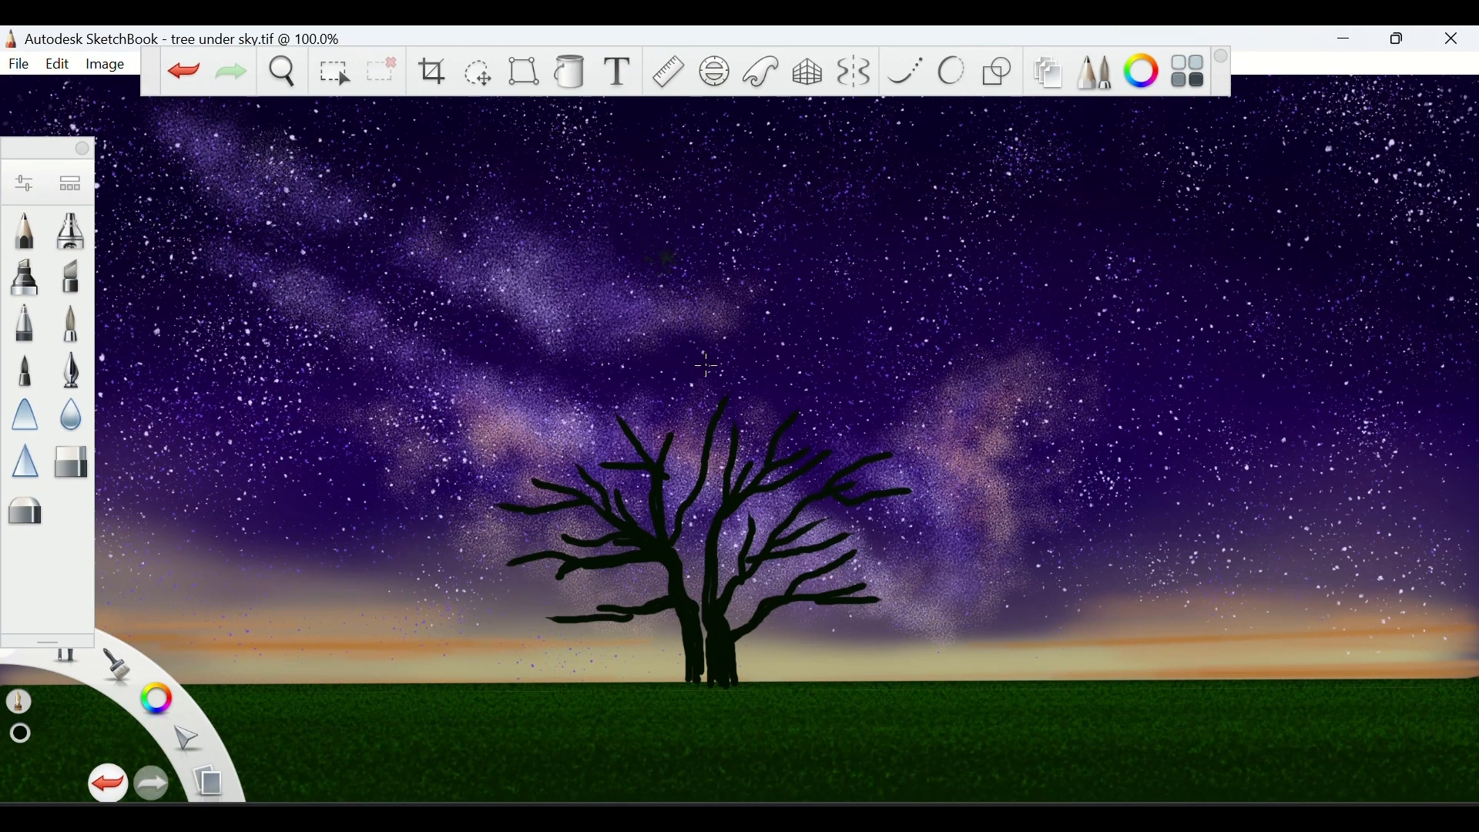
{"action": "mouse_move", "coordinate": [702, 379]}
{"action": "left_mouse_down"}
{"action": "mouse_move", "coordinate": [692, 494]}
{"action": "mouse_move", "coordinate": [658, 535]}
{"action": "left_mouse_up"}
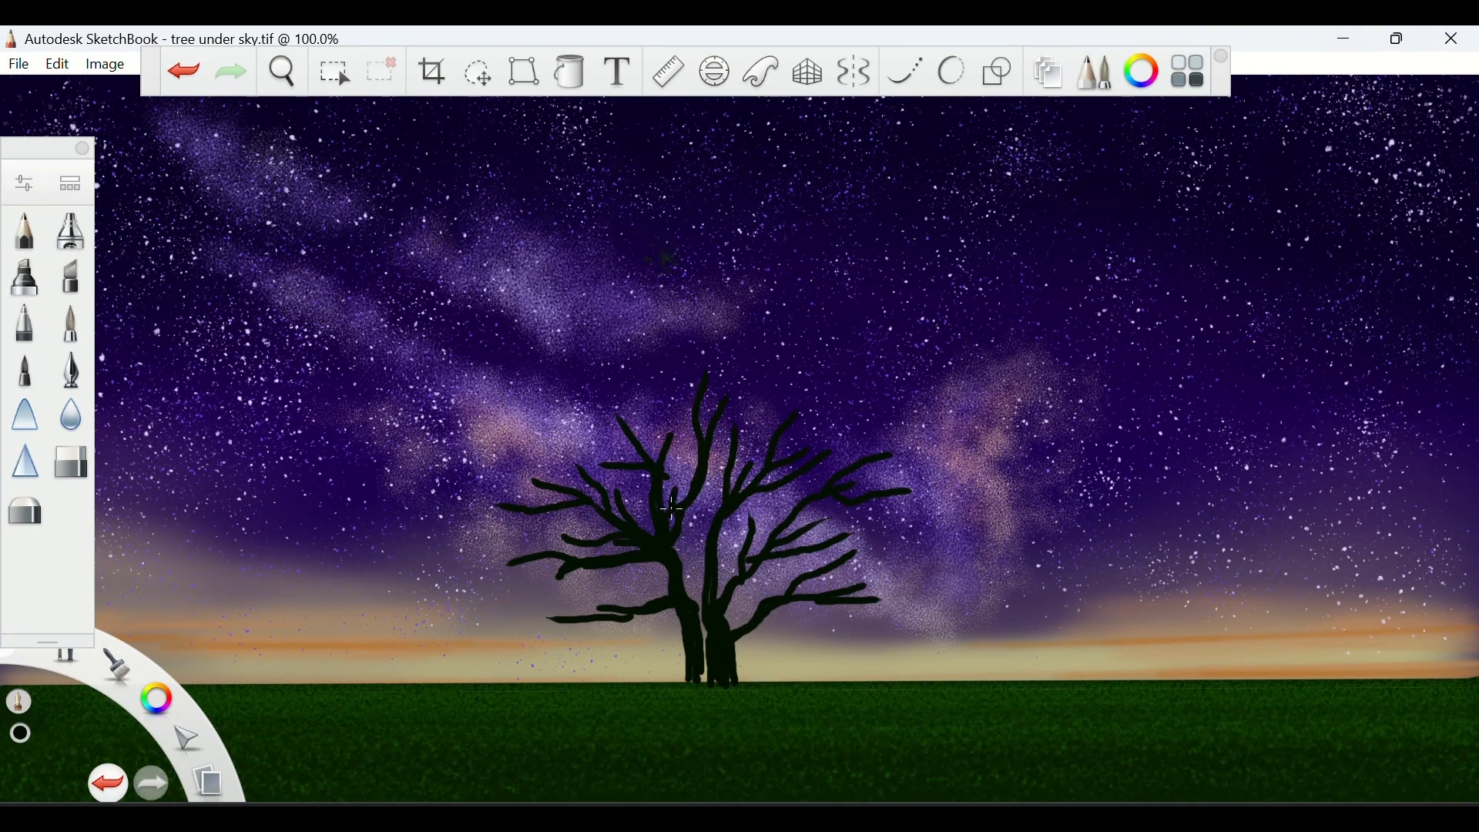
Reduce the Ink Pen's size by a few increments in the brush properties.
{"action": "left_click", "coordinate": [24, 183]}
{"action": "left_click", "coordinate": [1026, 531]}
{"action": "left_click", "coordinate": [1027, 530]}
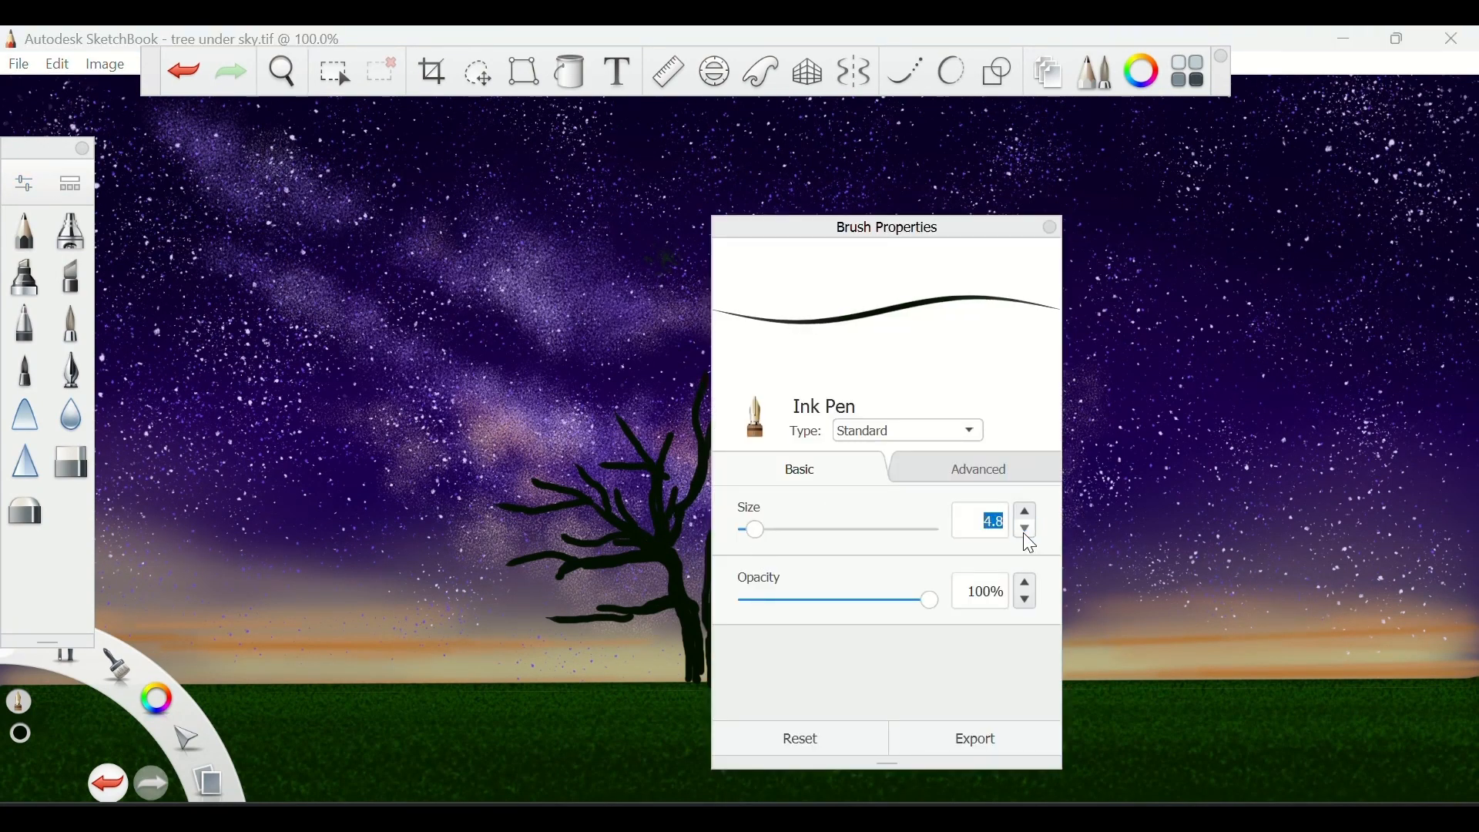
{"action": "left_click", "coordinate": [1026, 530]}
{"action": "left_click", "coordinate": [1052, 228]}
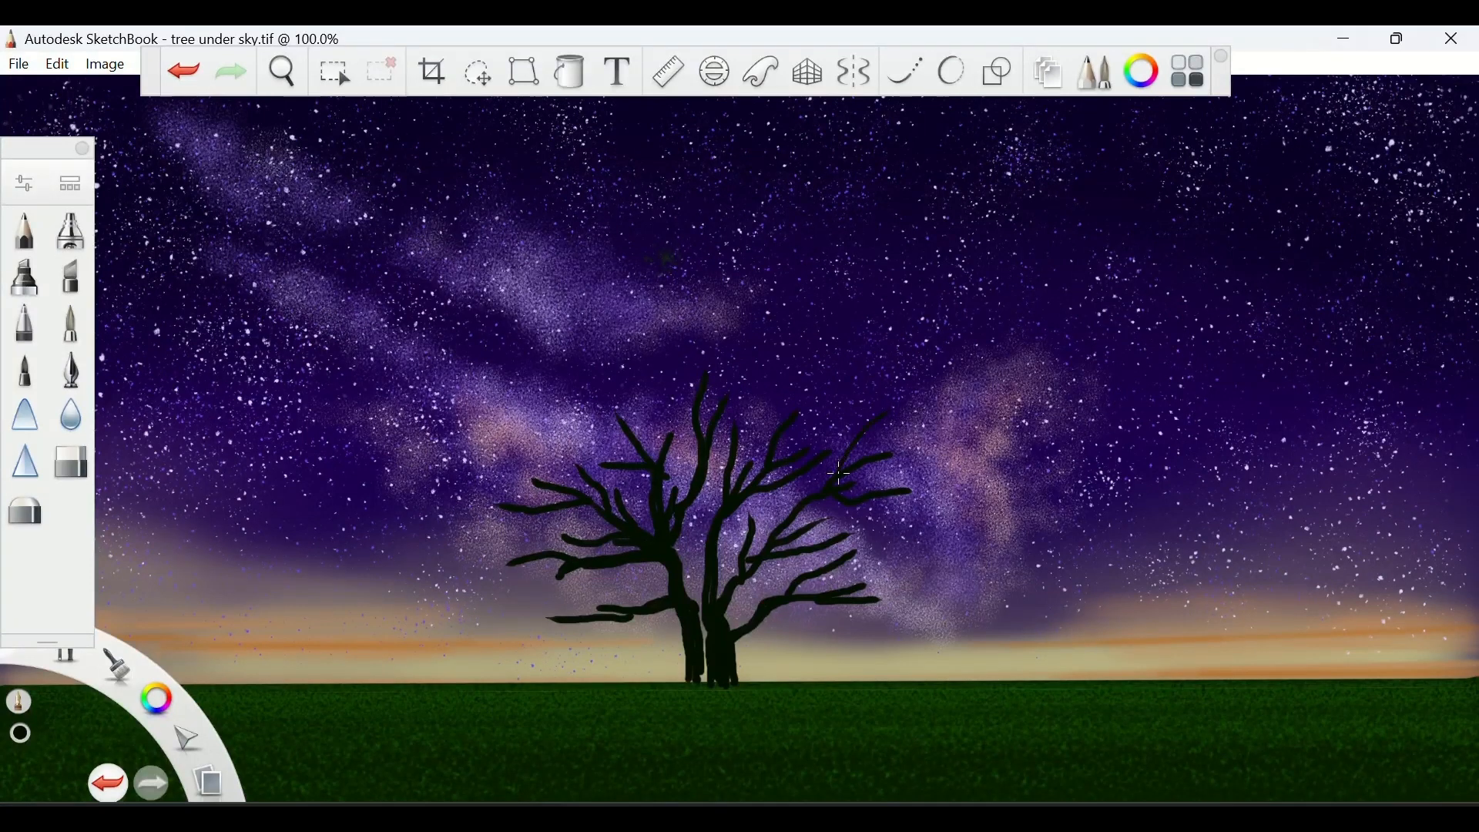
Paint thin forked twigs on the tips of the tree's upper right, central and upper left branches.
{"action": "left_click_drag", "start_coordinate": [922, 472], "coordinate": [863, 471]}
{"action": "left_click_drag", "start_coordinate": [767, 404], "coordinate": [731, 451]}
{"action": "left_click_drag", "start_coordinate": [634, 399], "coordinate": [646, 446]}
{"action": "left_click_drag", "start_coordinate": [576, 398], "coordinate": [600, 430]}
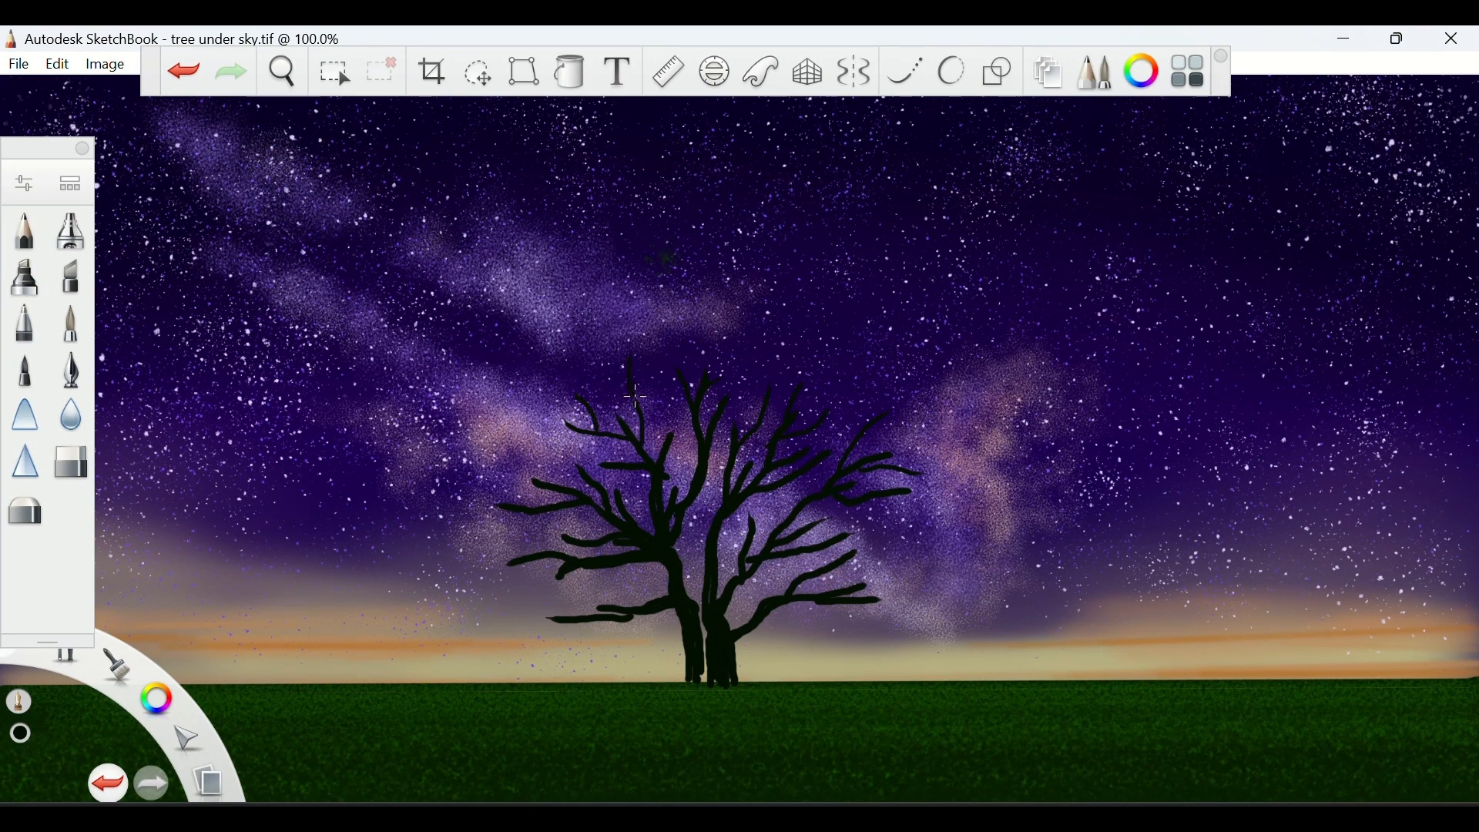
Extend the middle and lower left branches outward with thin forked twigs.
{"action": "mouse_move", "coordinate": [496, 457]}
{"action": "left_mouse_down"}
{"action": "mouse_move", "coordinate": [527, 463]}
{"action": "mouse_move", "coordinate": [481, 475]}
{"action": "mouse_move", "coordinate": [539, 496]}
{"action": "left_mouse_up"}
{"action": "mouse_move", "coordinate": [460, 533]}
{"action": "left_mouse_down"}
{"action": "mouse_move", "coordinate": [541, 506]}
{"action": "mouse_move", "coordinate": [546, 553]}
{"action": "left_mouse_up"}
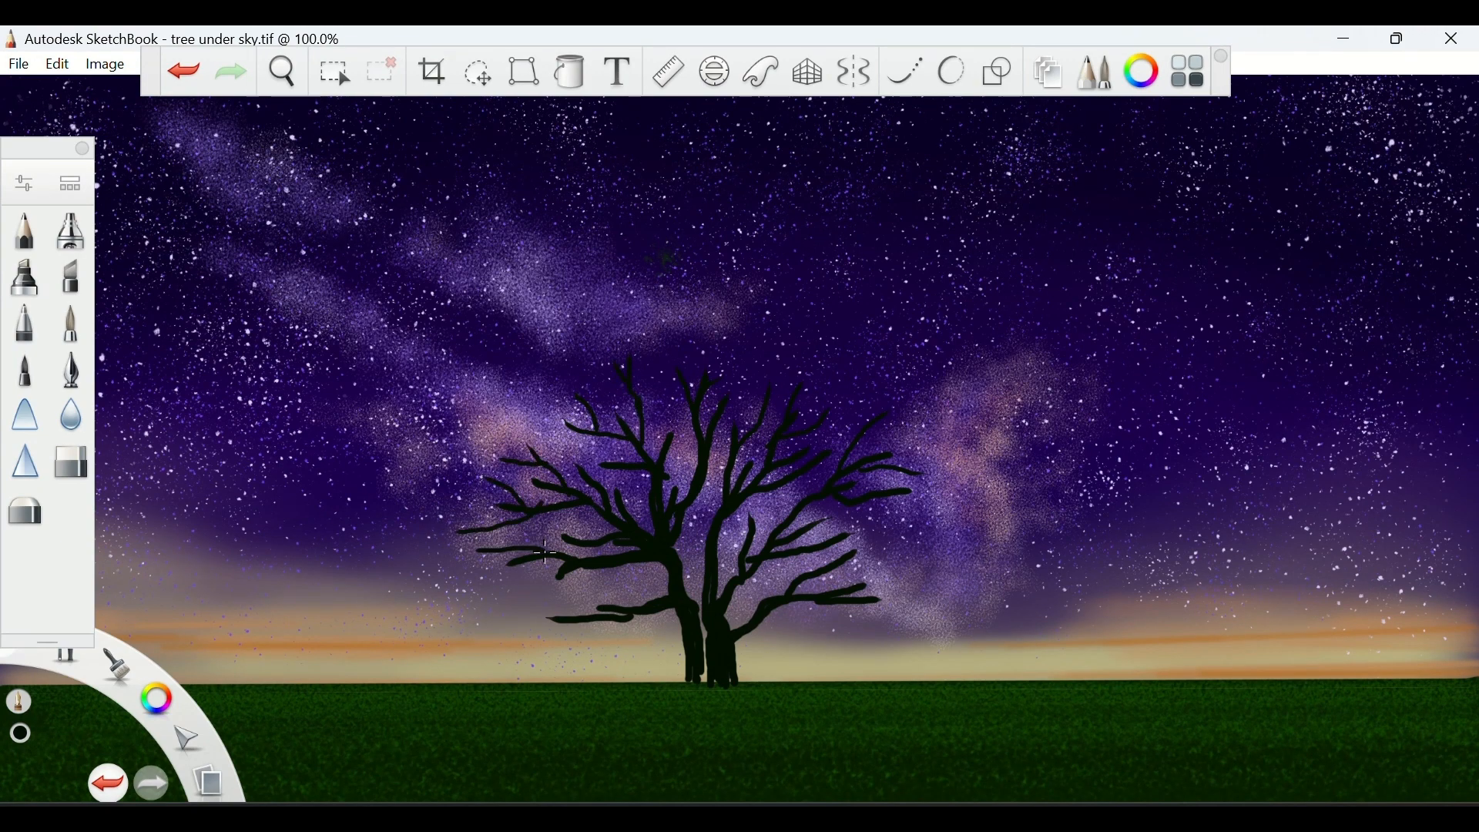
{"action": "mouse_move", "coordinate": [483, 597]}
{"action": "left_mouse_down"}
{"action": "mouse_move", "coordinate": [547, 562]}
{"action": "mouse_move", "coordinate": [601, 624]}
{"action": "left_mouse_up"}
{"action": "key", "text": "x"}
{"action": "key", "text": "x"}
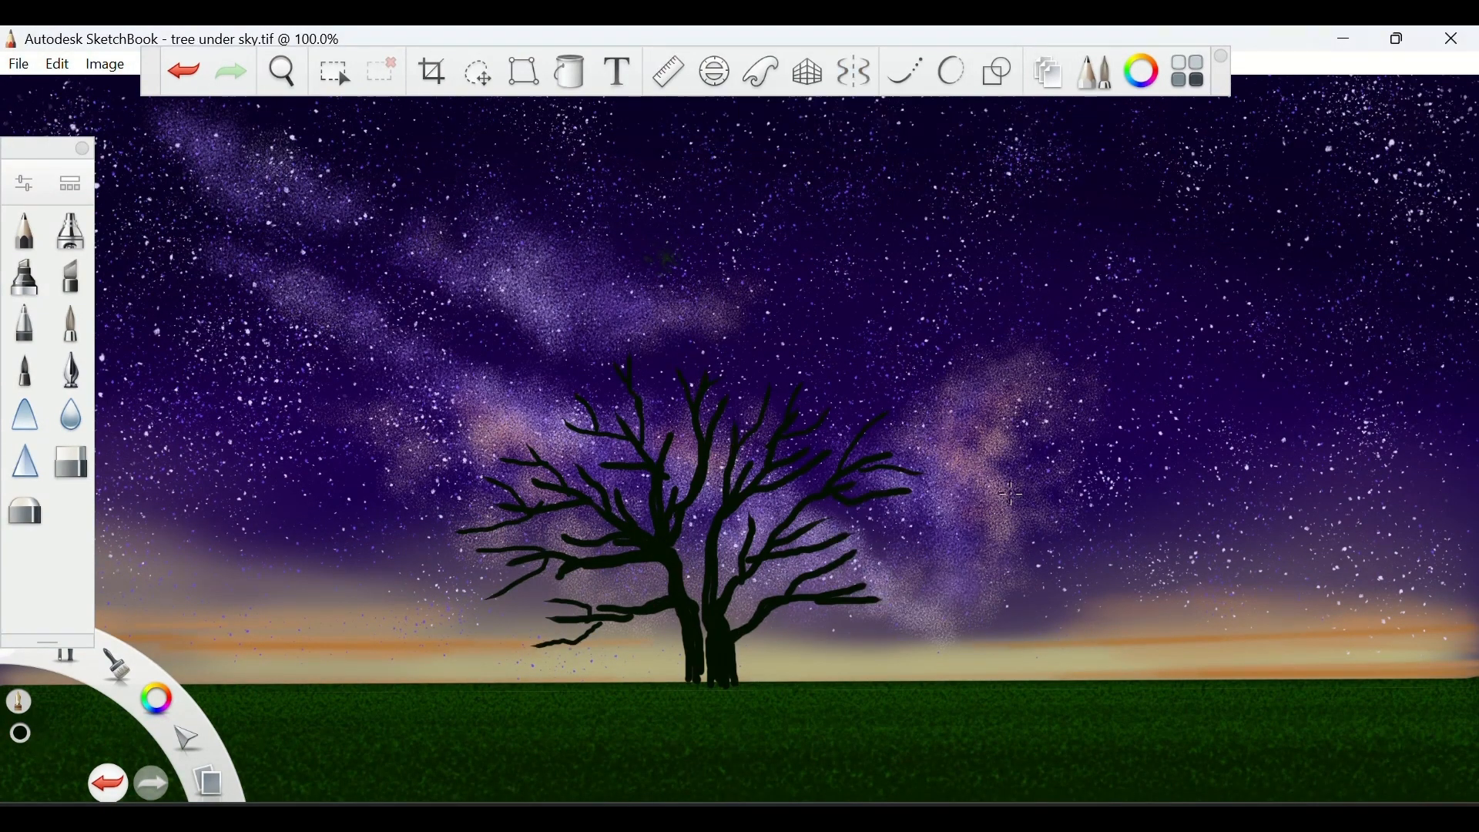
Extend the middle and lower right branches outward with thin forked twigs.
{"action": "left_click_drag", "start_coordinate": [907, 555], "coordinate": [832, 573]}
{"action": "mouse_move", "coordinate": [893, 521]}
{"action": "left_mouse_down"}
{"action": "mouse_move", "coordinate": [816, 542]}
{"action": "mouse_move", "coordinate": [923, 530]}
{"action": "mouse_move", "coordinate": [877, 522]}
{"action": "left_mouse_up"}
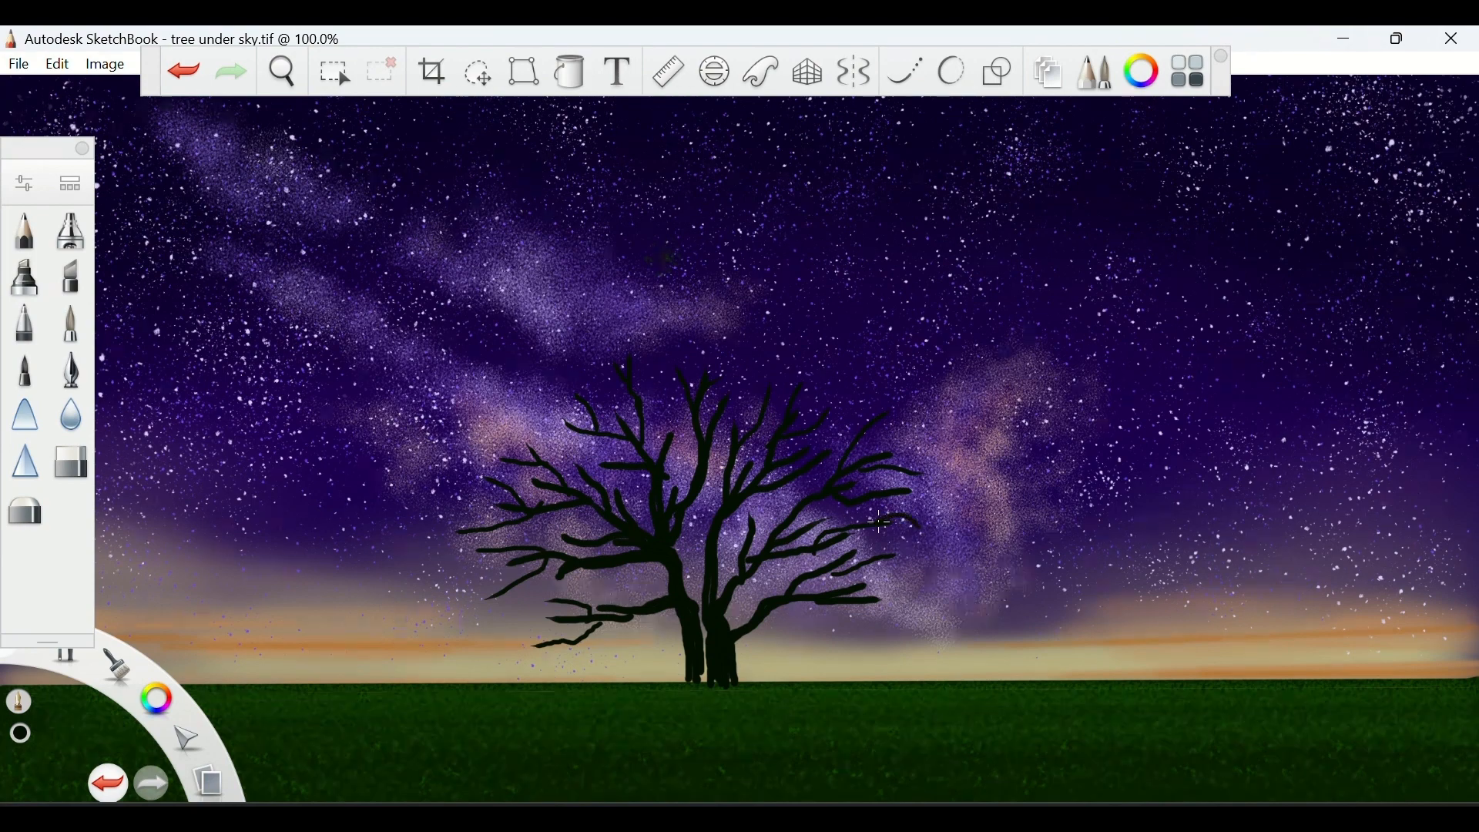
{"action": "mouse_move", "coordinate": [919, 630]}
{"action": "left_mouse_down"}
{"action": "mouse_move", "coordinate": [838, 614]}
{"action": "mouse_move", "coordinate": [836, 576]}
{"action": "left_mouse_up"}
{"action": "mouse_move", "coordinate": [940, 584]}
{"action": "left_mouse_down"}
{"action": "mouse_move", "coordinate": [861, 633]}
{"action": "mouse_move", "coordinate": [927, 593]}
{"action": "mouse_move", "coordinate": [907, 598]}
{"action": "left_mouse_up"}
{"action": "left_click_drag", "start_coordinate": [950, 447], "coordinate": [903, 469]}
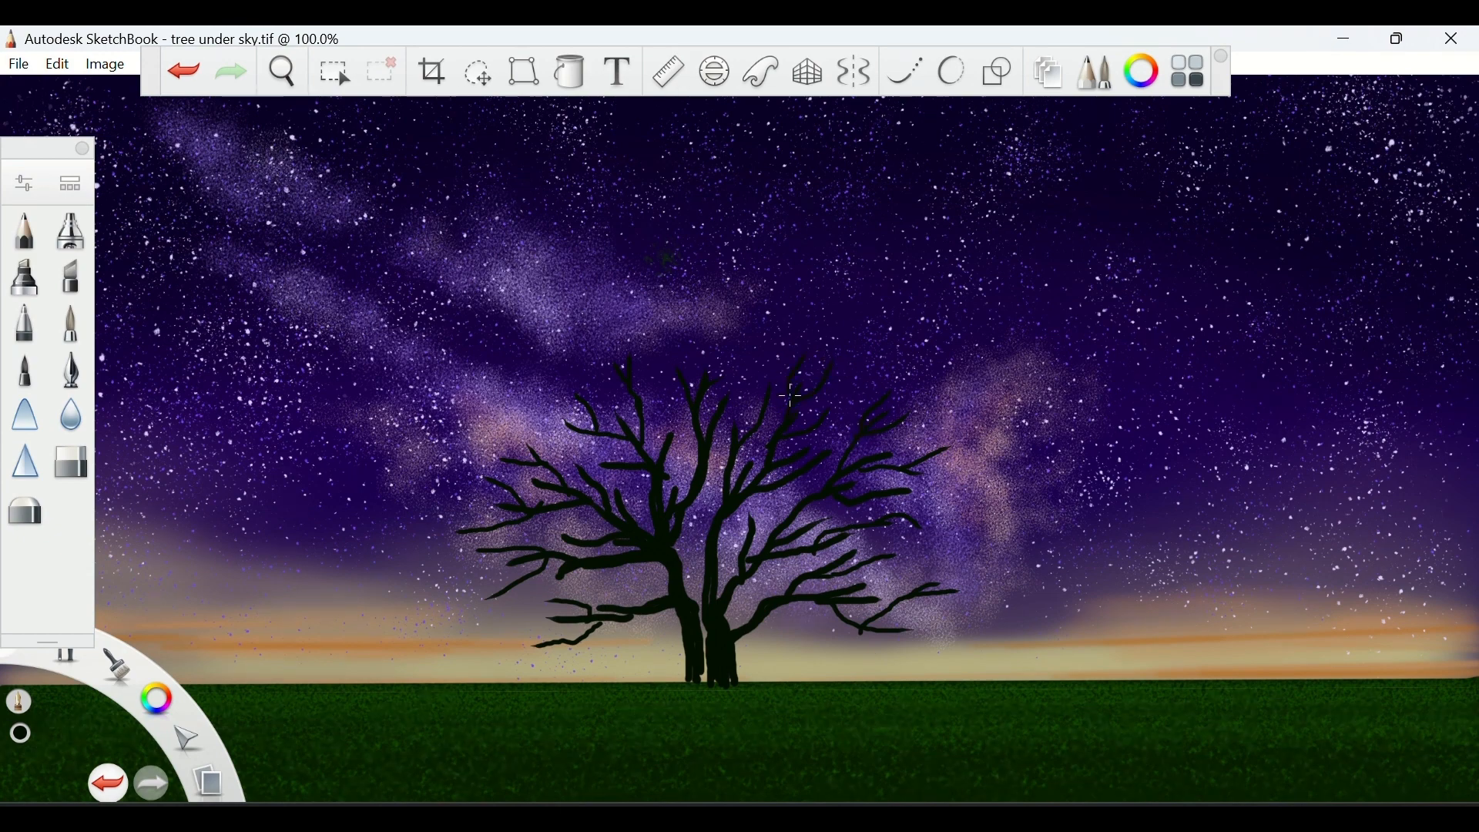
Add fine twigs along the top of the crown and the tips of the right branches.
{"action": "left_click_drag", "start_coordinate": [785, 323], "coordinate": [772, 378]}
{"action": "left_click_drag", "start_coordinate": [658, 385], "coordinate": [693, 420]}
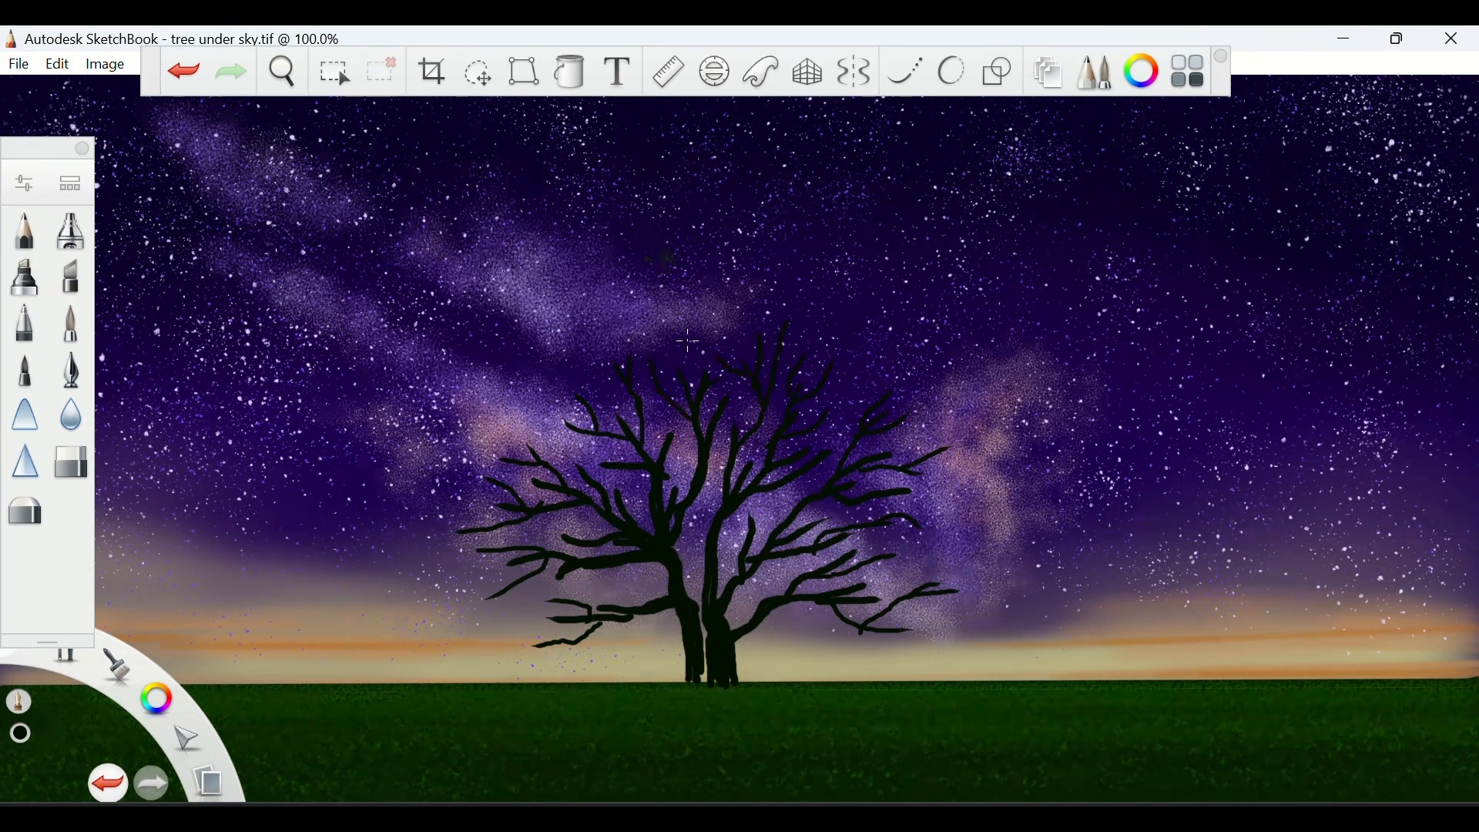
{"action": "mouse_move", "coordinate": [688, 345]}
{"action": "left_mouse_down"}
{"action": "mouse_move", "coordinate": [727, 352]}
{"action": "mouse_move", "coordinate": [756, 351]}
{"action": "left_mouse_up"}
{"action": "mouse_move", "coordinate": [881, 402]}
{"action": "left_mouse_down"}
{"action": "mouse_move", "coordinate": [921, 403]}
{"action": "mouse_move", "coordinate": [899, 427]}
{"action": "mouse_move", "coordinate": [916, 426]}
{"action": "mouse_move", "coordinate": [896, 427]}
{"action": "mouse_move", "coordinate": [964, 456]}
{"action": "mouse_move", "coordinate": [922, 455]}
{"action": "mouse_move", "coordinate": [916, 510]}
{"action": "mouse_move", "coordinate": [941, 519]}
{"action": "mouse_move", "coordinate": [913, 522]}
{"action": "mouse_move", "coordinate": [891, 494]}
{"action": "left_mouse_up"}
{"action": "right_click", "coordinate": [922, 405]}
{"action": "mouse_move", "coordinate": [942, 570]}
{"action": "left_mouse_down"}
{"action": "mouse_move", "coordinate": [948, 599]}
{"action": "mouse_move", "coordinate": [936, 593]}
{"action": "mouse_move", "coordinate": [901, 638]}
{"action": "mouse_move", "coordinate": [857, 575]}
{"action": "left_mouse_up"}
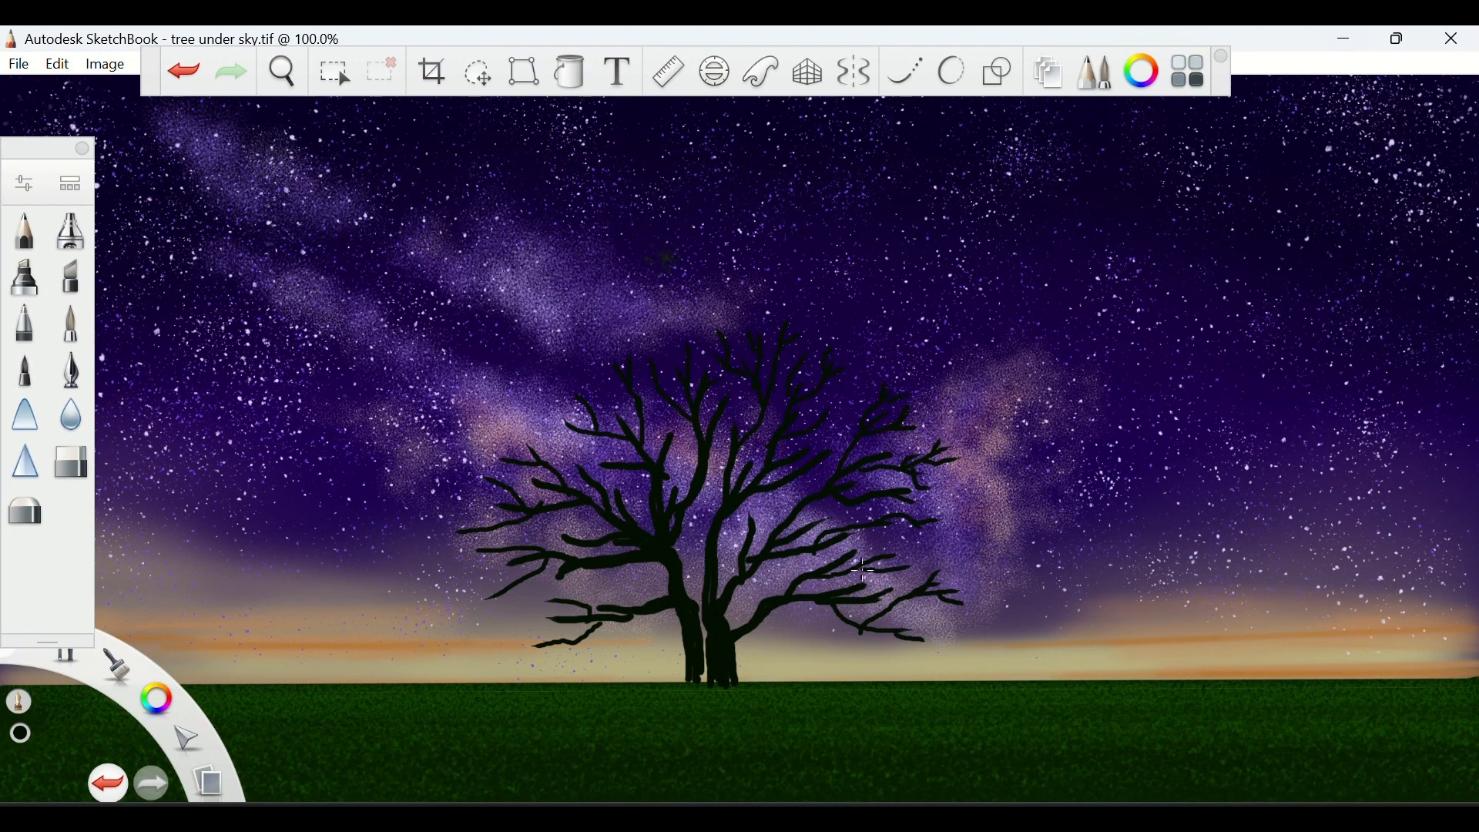
Add short twigs to the upper left branches and a few inside the crown.
{"action": "mouse_move", "coordinate": [578, 405]}
{"action": "left_mouse_down"}
{"action": "mouse_move", "coordinate": [533, 454]}
{"action": "mouse_move", "coordinate": [504, 448]}
{"action": "left_mouse_up"}
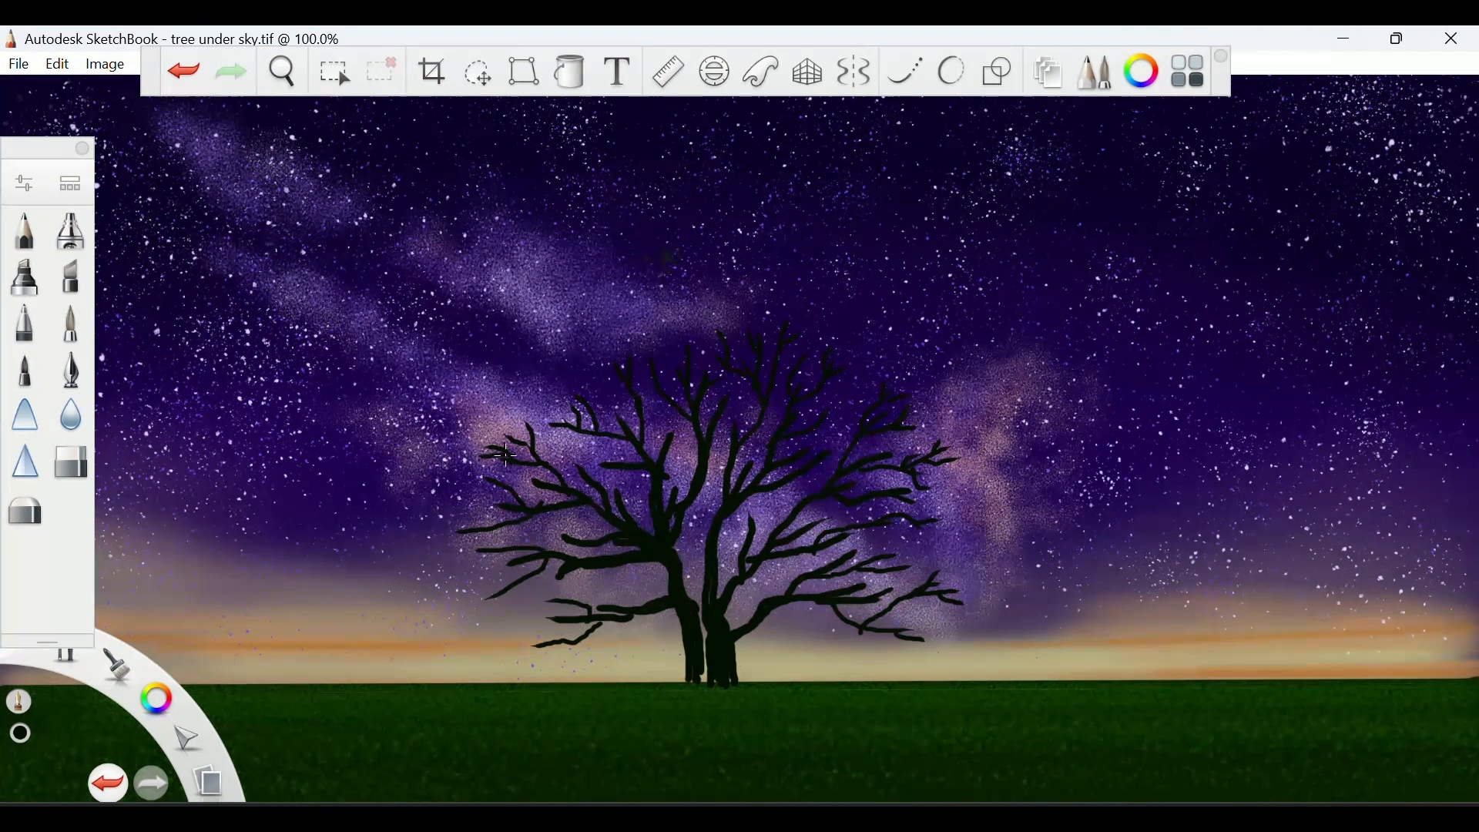
{"action": "mouse_move", "coordinate": [539, 389]}
{"action": "left_mouse_down"}
{"action": "mouse_move", "coordinate": [556, 417]}
{"action": "mouse_move", "coordinate": [541, 411]}
{"action": "left_mouse_up"}
{"action": "left_click_drag", "start_coordinate": [466, 537], "coordinate": [506, 512]}
{"action": "left_click_drag", "start_coordinate": [596, 449], "coordinate": [665, 461]}
{"action": "left_click_drag", "start_coordinate": [768, 511], "coordinate": [754, 539]}
{"action": "mouse_move", "coordinate": [582, 516]}
{"action": "left_mouse_down"}
{"action": "mouse_move", "coordinate": [605, 539]}
{"action": "mouse_move", "coordinate": [587, 543]}
{"action": "left_mouse_up"}
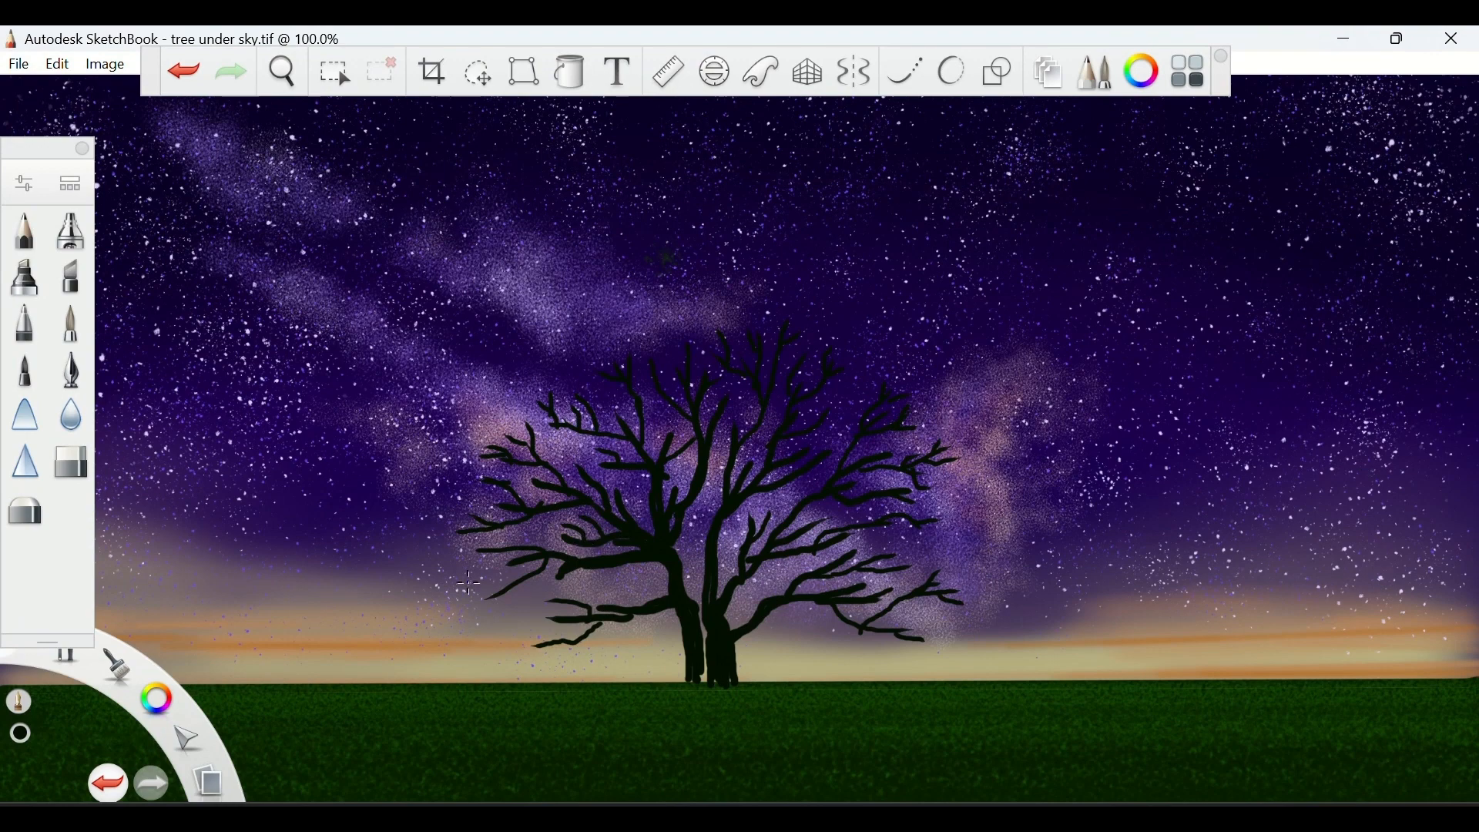
Add small twigs to the lower left branches, the right branch tips and the top of the crown.
{"action": "left_click_drag", "start_coordinate": [479, 563], "coordinate": [517, 542]}
{"action": "mouse_move", "coordinate": [549, 592]}
{"action": "left_mouse_down"}
{"action": "mouse_move", "coordinate": [570, 605]}
{"action": "mouse_move", "coordinate": [549, 645]}
{"action": "left_mouse_up"}
{"action": "left_click_drag", "start_coordinate": [643, 605], "coordinate": [598, 584]}
{"action": "left_click_drag", "start_coordinate": [933, 466], "coordinate": [968, 479]}
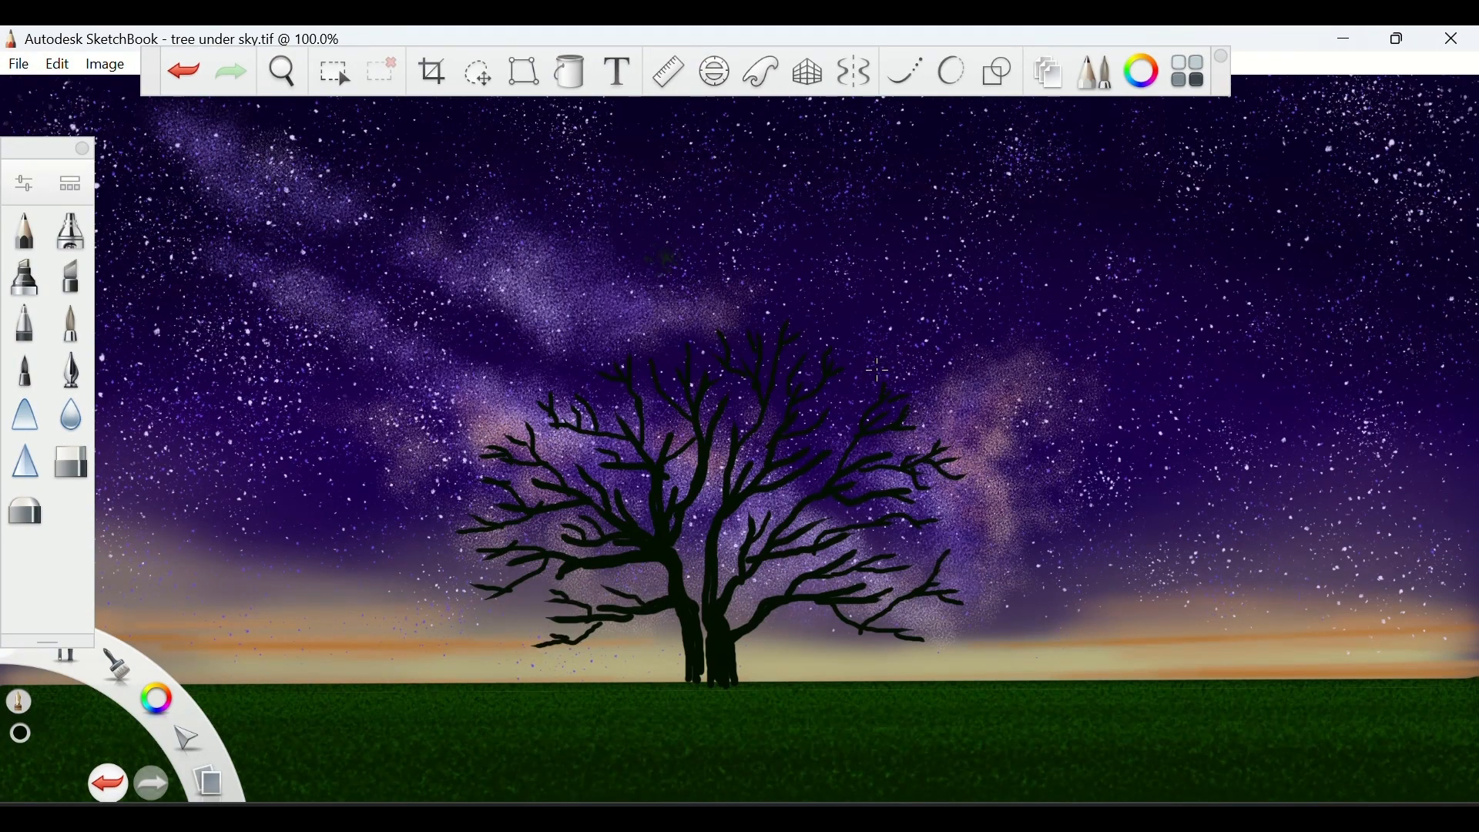
{"action": "left_click_drag", "start_coordinate": [703, 329], "coordinate": [720, 339]}
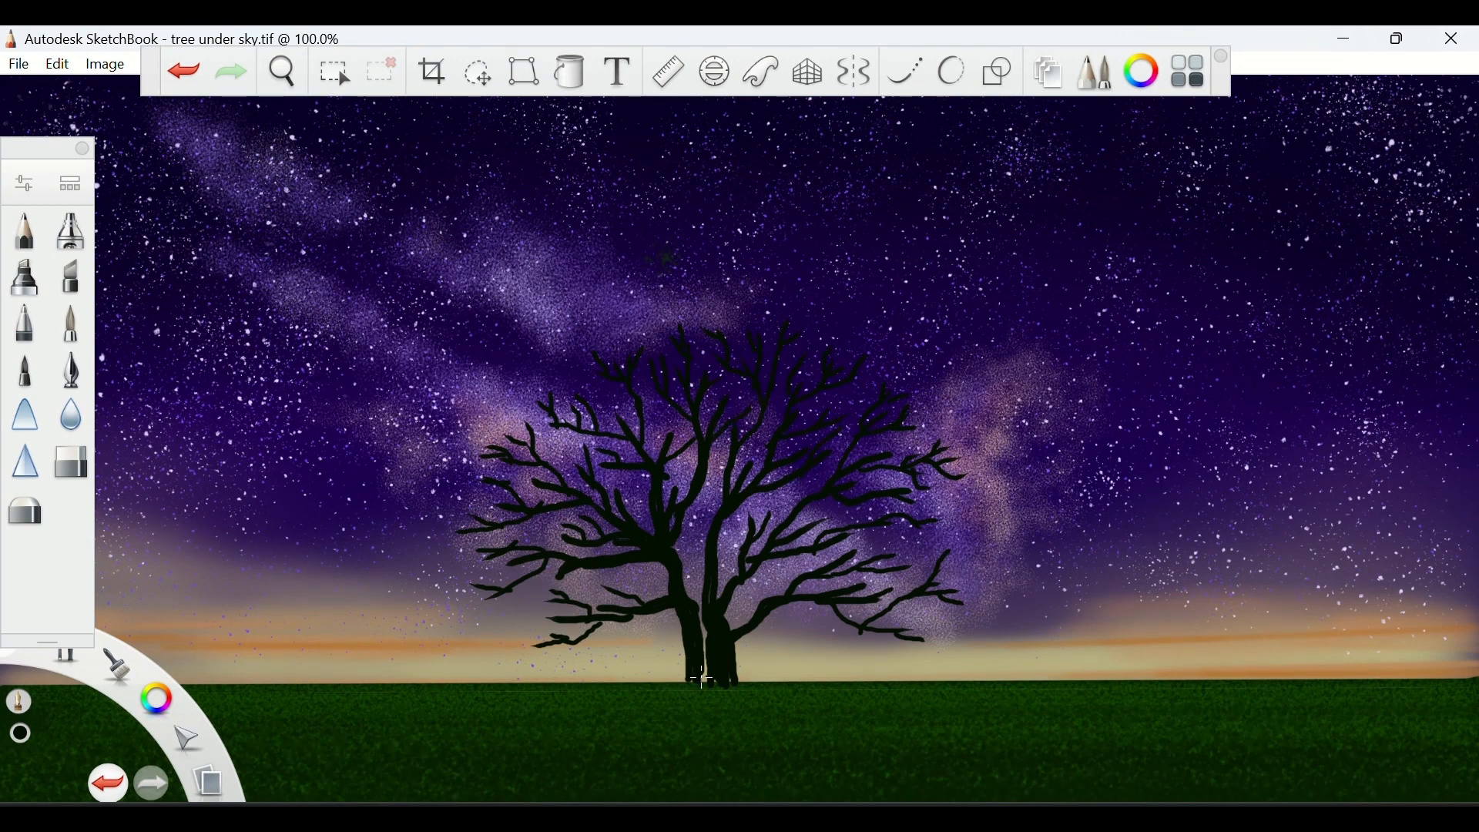
Choose the Feathery brush of the Shape set from the Brush Library and increase its size.
{"action": "left_click", "coordinate": [71, 182]}
{"action": "scroll", "coordinate": [602, 562], "scroll_direction": "down", "scroll_amount": 5}
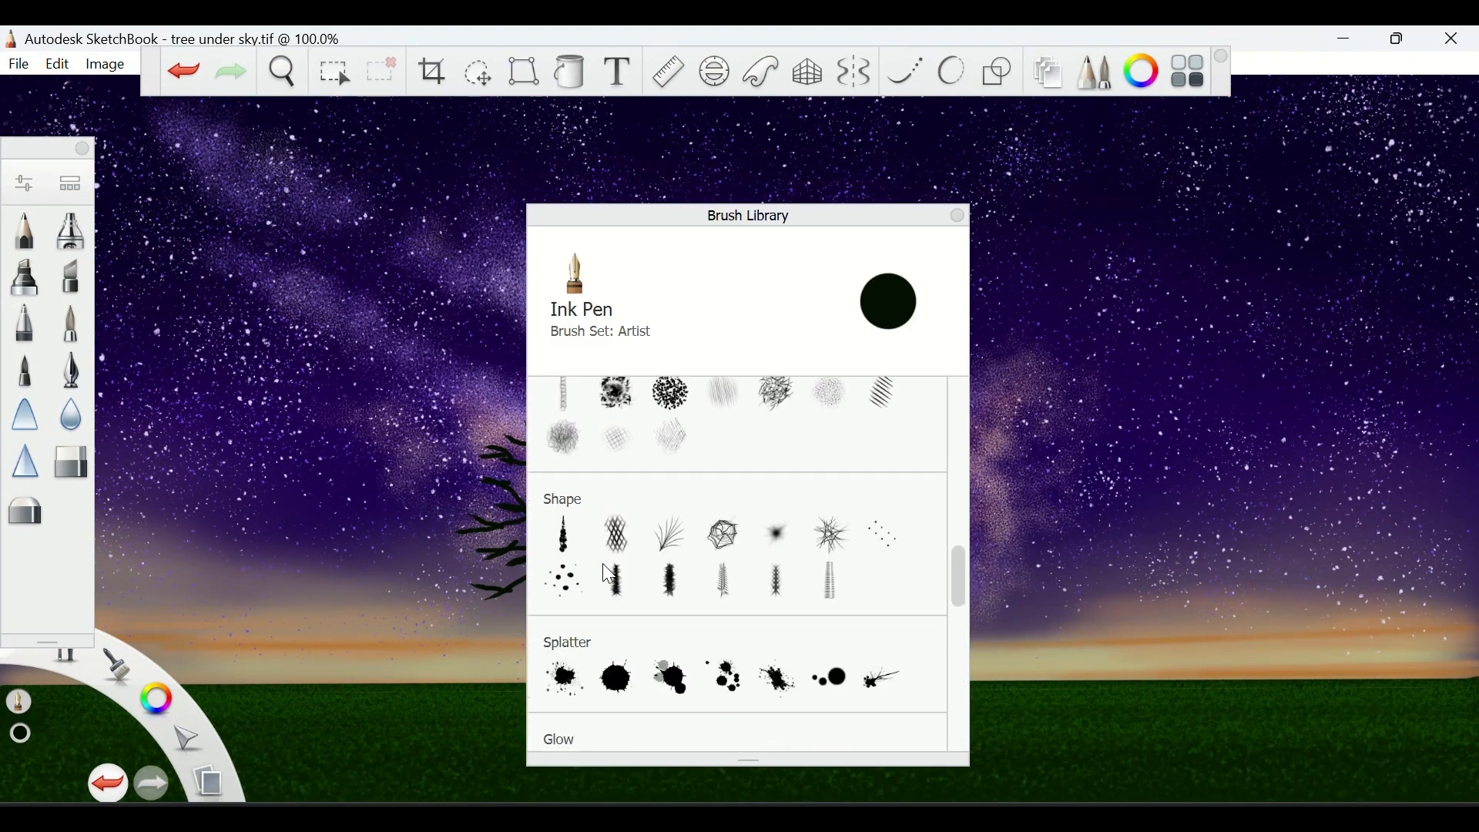
{"action": "double_click", "coordinate": [670, 533]}
{"action": "left_click", "coordinate": [783, 532]}
{"action": "left_click", "coordinate": [802, 531]}
{"action": "left_click", "coordinate": [1049, 228]}
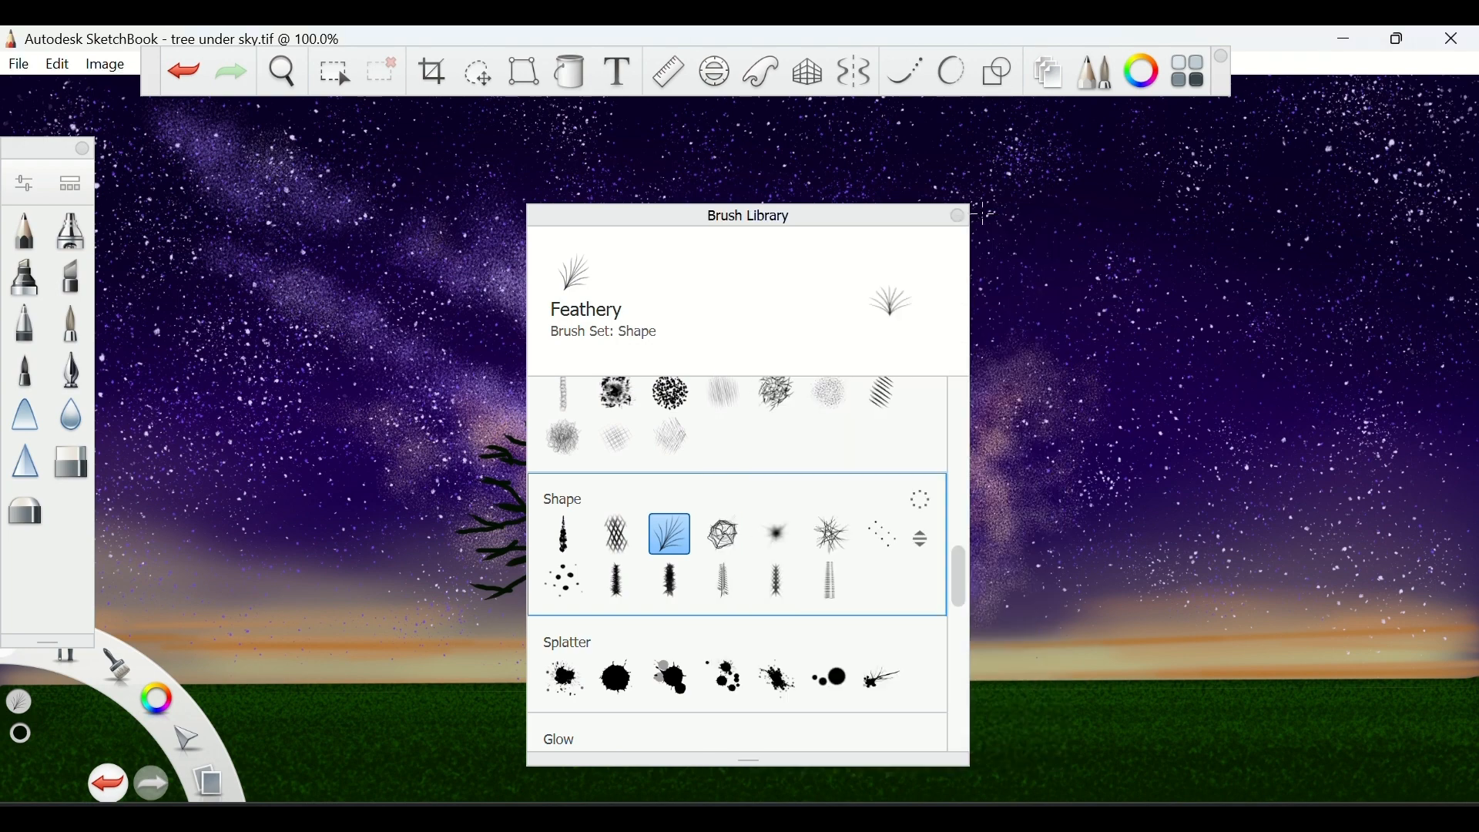
{"action": "left_click", "coordinate": [957, 215]}
{"action": "left_click", "coordinate": [1052, 68]}
{"action": "left_click", "coordinate": [1229, 73]}
{"action": "left_click", "coordinate": [1427, 38]}
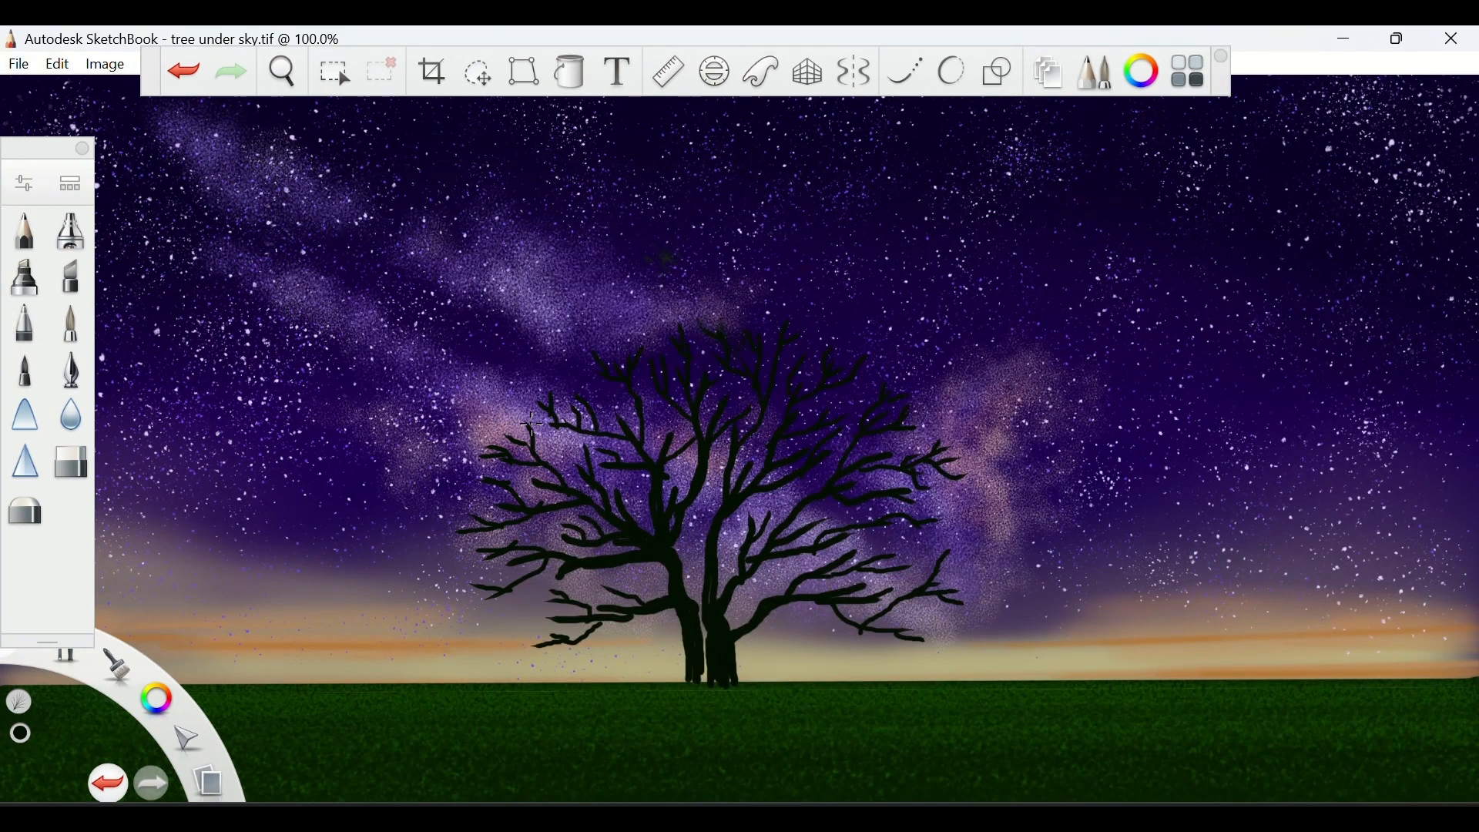
Enlarge the Feathery brush further and fill the tree's whole crown with dense fine twigs.
{"action": "left_click", "coordinate": [23, 184]}
{"action": "left_click", "coordinate": [840, 532]}
{"action": "left_click", "coordinate": [1052, 228]}
{"action": "left_click_drag", "start_coordinate": [673, 347], "coordinate": [606, 347]}
{"action": "mouse_move", "coordinate": [628, 407]}
{"action": "left_mouse_down"}
{"action": "mouse_move", "coordinate": [565, 389]}
{"action": "mouse_move", "coordinate": [553, 422]}
{"action": "mouse_move", "coordinate": [533, 400]}
{"action": "mouse_move", "coordinate": [543, 447]}
{"action": "mouse_move", "coordinate": [597, 470]}
{"action": "mouse_move", "coordinate": [616, 447]}
{"action": "mouse_move", "coordinate": [570, 421]}
{"action": "mouse_move", "coordinate": [591, 394]}
{"action": "mouse_move", "coordinate": [681, 428]}
{"action": "mouse_move", "coordinate": [514, 455]}
{"action": "mouse_move", "coordinate": [493, 550]}
{"action": "mouse_move", "coordinate": [563, 578]}
{"action": "mouse_move", "coordinate": [565, 608]}
{"action": "left_mouse_up"}
{"action": "key", "text": "ctrl+z"}
{"action": "mouse_move", "coordinate": [579, 570]}
{"action": "left_mouse_down"}
{"action": "mouse_move", "coordinate": [539, 523]}
{"action": "mouse_move", "coordinate": [634, 475]}
{"action": "mouse_move", "coordinate": [627, 424]}
{"action": "mouse_move", "coordinate": [582, 605]}
{"action": "mouse_move", "coordinate": [478, 585]}
{"action": "mouse_move", "coordinate": [611, 609]}
{"action": "mouse_move", "coordinate": [662, 566]}
{"action": "mouse_move", "coordinate": [798, 360]}
{"action": "left_mouse_up"}
{"action": "mouse_move", "coordinate": [804, 454]}
{"action": "left_mouse_down"}
{"action": "mouse_move", "coordinate": [916, 447]}
{"action": "mouse_move", "coordinate": [943, 493]}
{"action": "mouse_move", "coordinate": [764, 517]}
{"action": "mouse_move", "coordinate": [739, 570]}
{"action": "mouse_move", "coordinate": [936, 509]}
{"action": "mouse_move", "coordinate": [783, 567]}
{"action": "mouse_move", "coordinate": [885, 554]}
{"action": "mouse_move", "coordinate": [955, 600]}
{"action": "mouse_move", "coordinate": [847, 655]}
{"action": "mouse_move", "coordinate": [835, 582]}
{"action": "mouse_move", "coordinate": [640, 581]}
{"action": "mouse_move", "coordinate": [574, 543]}
{"action": "mouse_move", "coordinate": [601, 485]}
{"action": "mouse_move", "coordinate": [597, 611]}
{"action": "mouse_move", "coordinate": [543, 651]}
{"action": "mouse_move", "coordinate": [848, 574]}
{"action": "mouse_move", "coordinate": [920, 431]}
{"action": "mouse_move", "coordinate": [680, 476]}
{"action": "mouse_move", "coordinate": [609, 422]}
{"action": "mouse_move", "coordinate": [884, 465]}
{"action": "left_mouse_up"}
{"action": "left_click_drag", "start_coordinate": [691, 516], "coordinate": [695, 583]}
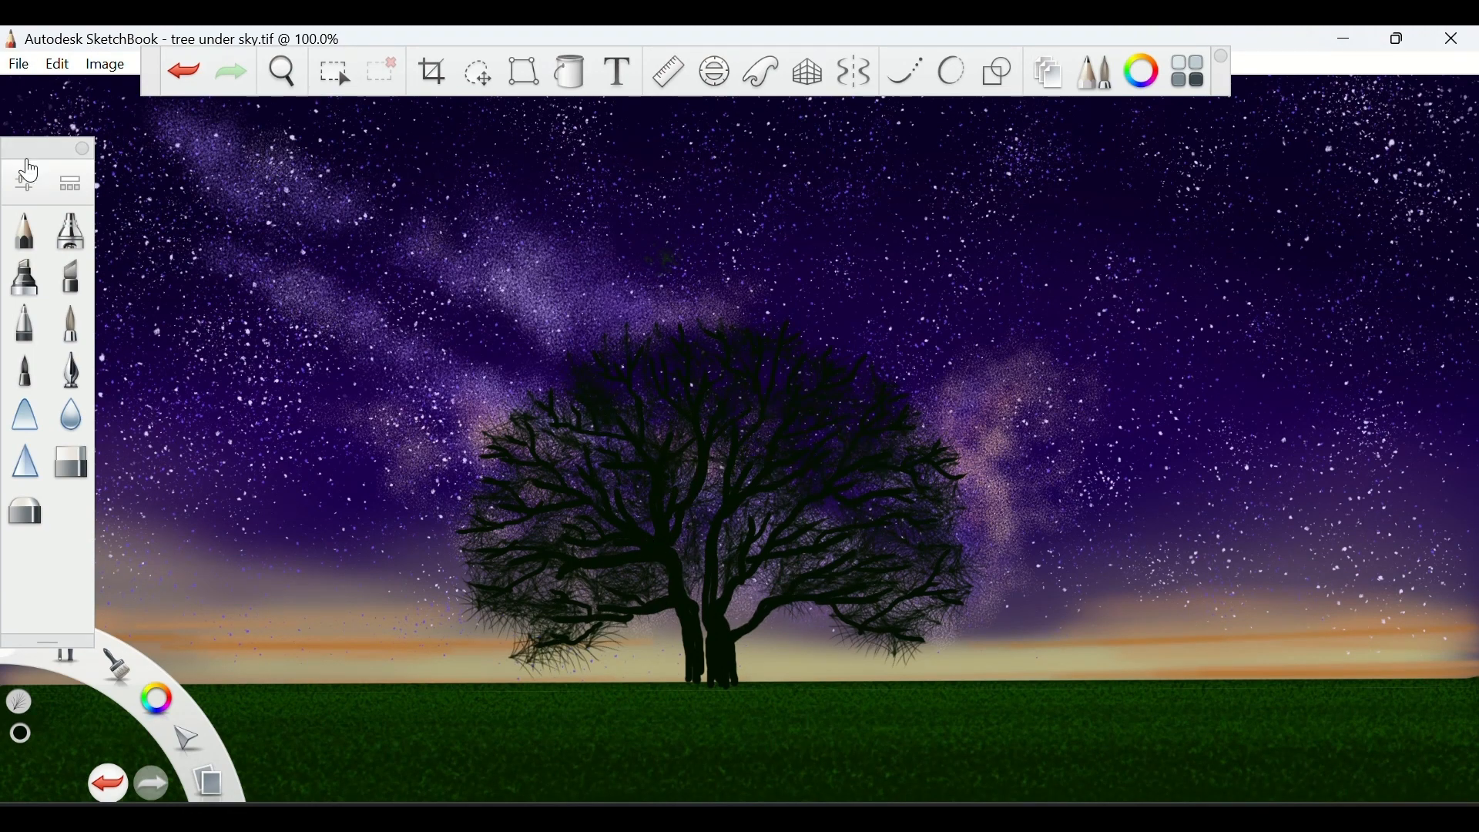
Choose the Ink Pen of the Artist set at size 11.1 and fill in the bases of both trunks.
{"action": "left_click", "coordinate": [70, 183]}
{"action": "scroll", "coordinate": [693, 655], "scroll_direction": "down", "scroll_amount": 7}
{"action": "double_click", "coordinate": [776, 573]}
{"action": "left_click_drag", "start_coordinate": [770, 524], "coordinate": [875, 523]}
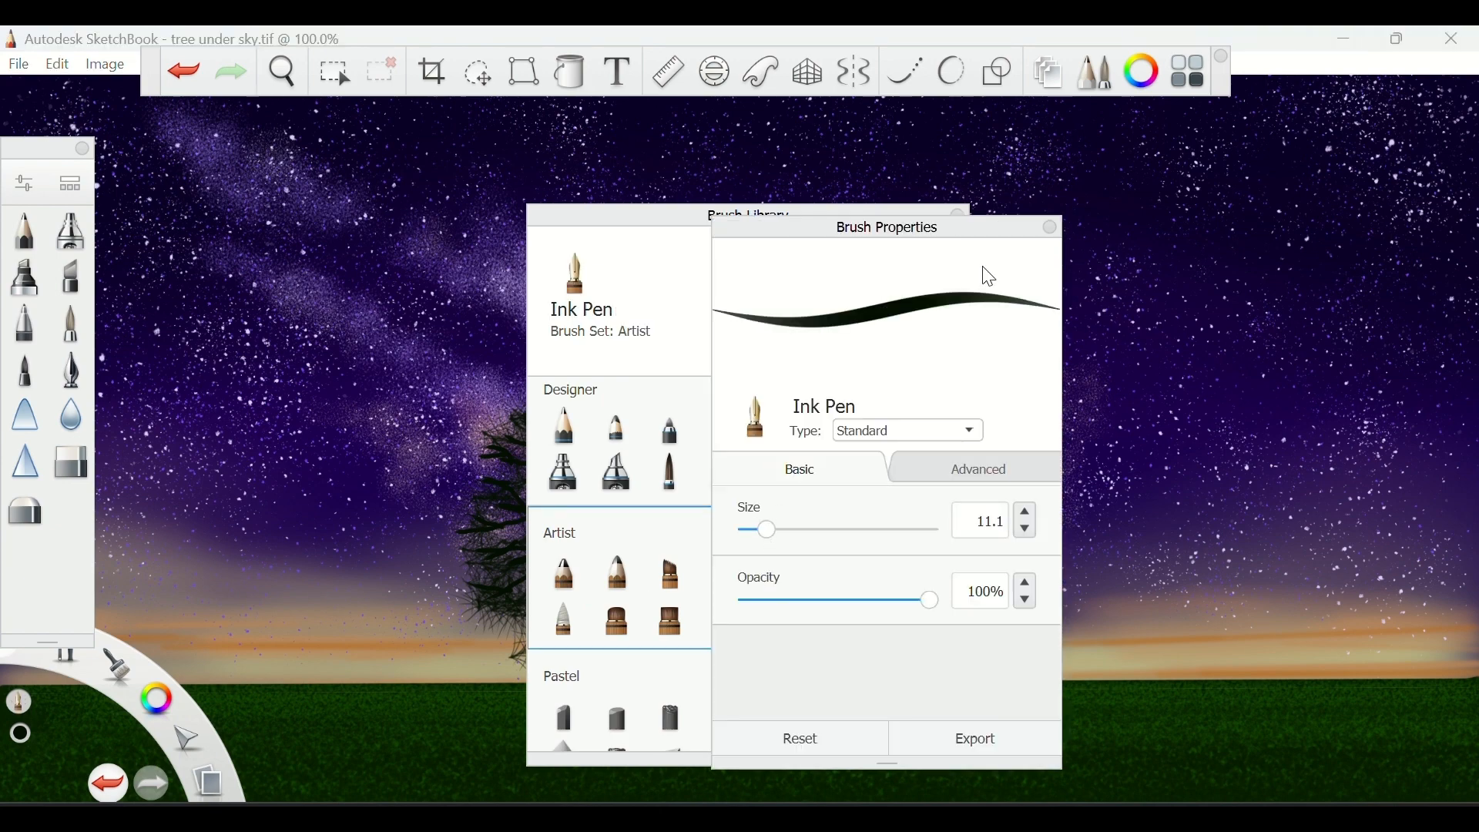
{"action": "left_click", "coordinate": [1050, 228]}
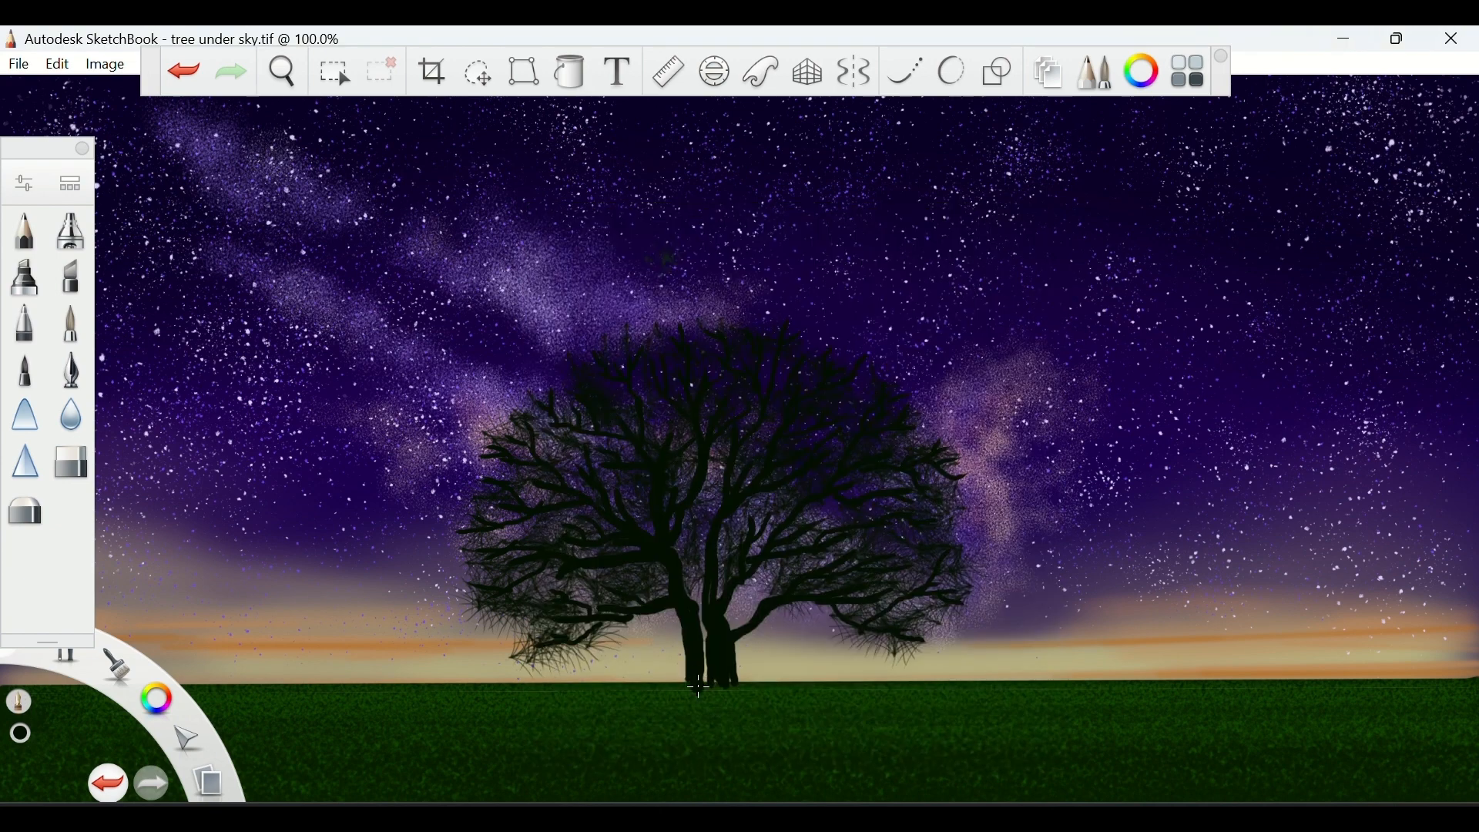
{"action": "mouse_move", "coordinate": [717, 684]}
{"action": "left_mouse_down"}
{"action": "mouse_move", "coordinate": [731, 684]}
{"action": "mouse_move", "coordinate": [698, 602]}
{"action": "mouse_move", "coordinate": [716, 651]}
{"action": "mouse_move", "coordinate": [739, 622]}
{"action": "mouse_move", "coordinate": [677, 640]}
{"action": "mouse_move", "coordinate": [689, 683]}
{"action": "mouse_move", "coordinate": [686, 647]}
{"action": "left_mouse_up"}
{"action": "key", "text": "ctrl+z"}
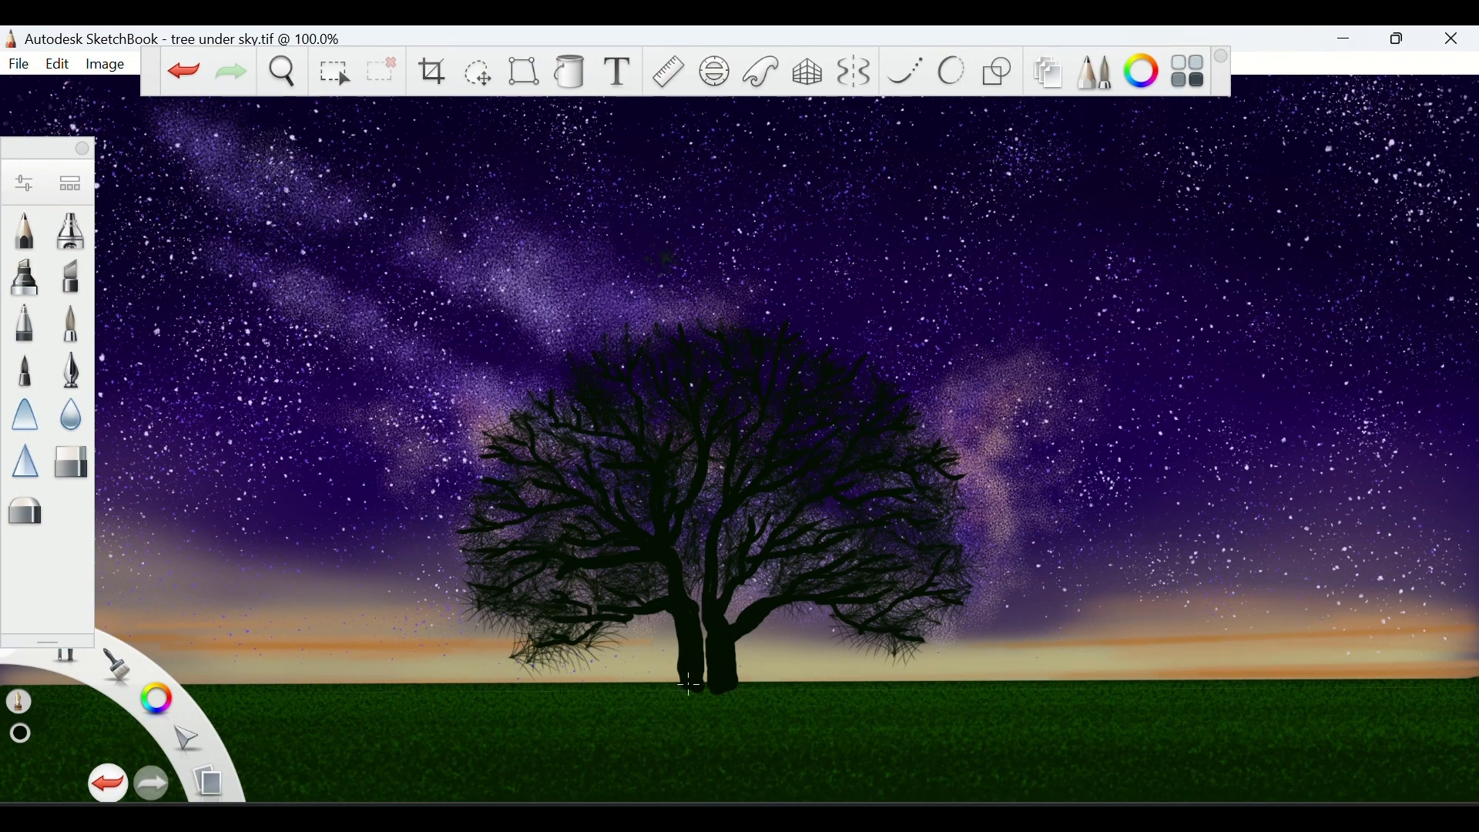
Transform the tree on Layer8 to a smaller height and width, and move Layer8 below the grass on Layer6.
{"action": "left_click", "coordinate": [1043, 82]}
{"action": "left_click", "coordinate": [1306, 248], "text": "ctrl"}
{"action": "left_click", "coordinate": [1412, 71]}
{"action": "left_click", "coordinate": [1311, 386]}
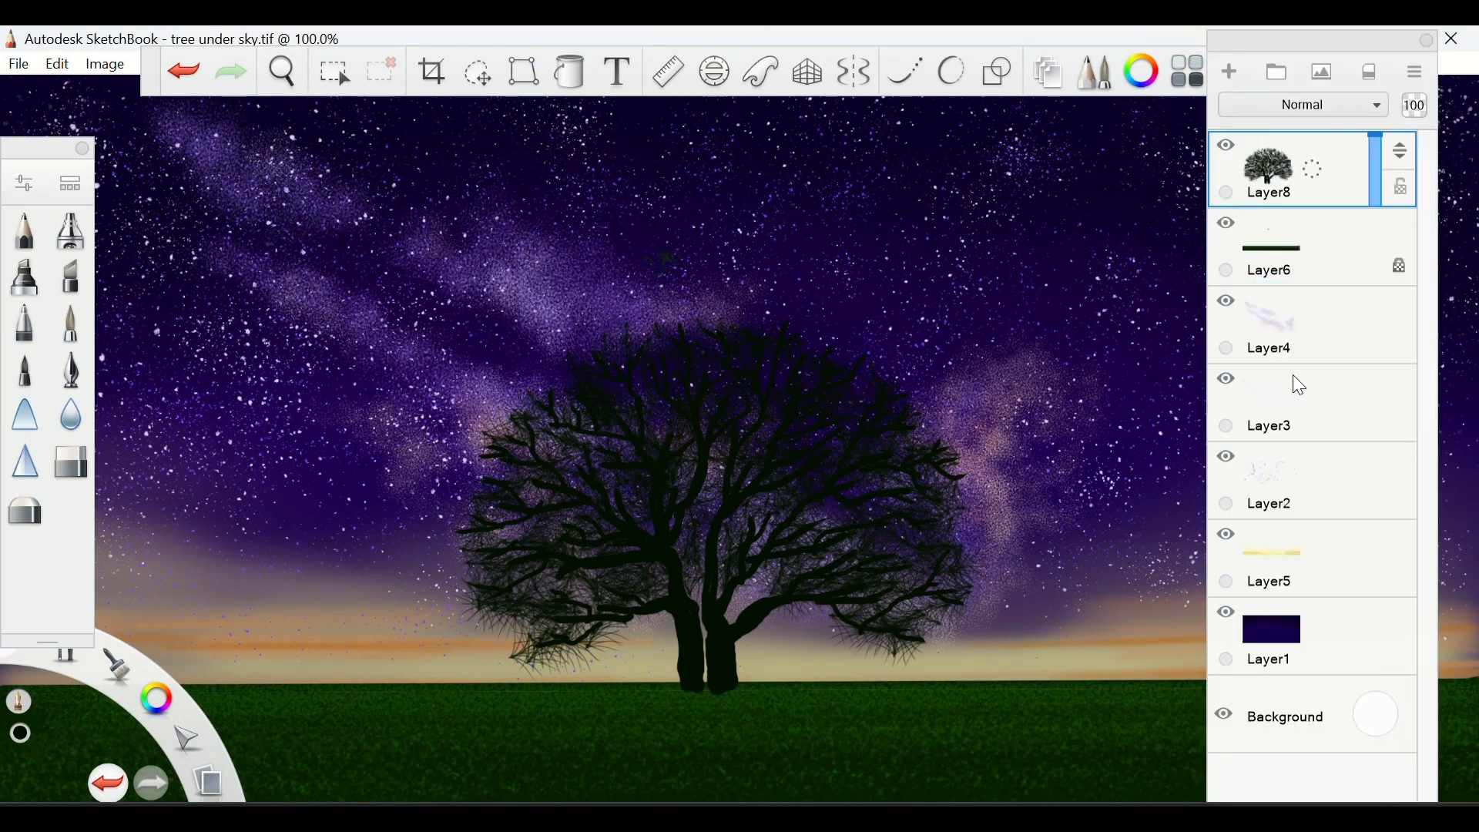
{"action": "left_click", "coordinate": [524, 72]}
{"action": "left_click", "coordinate": [768, 122]}
{"action": "left_click_drag", "start_coordinate": [727, 229], "coordinate": [726, 408]}
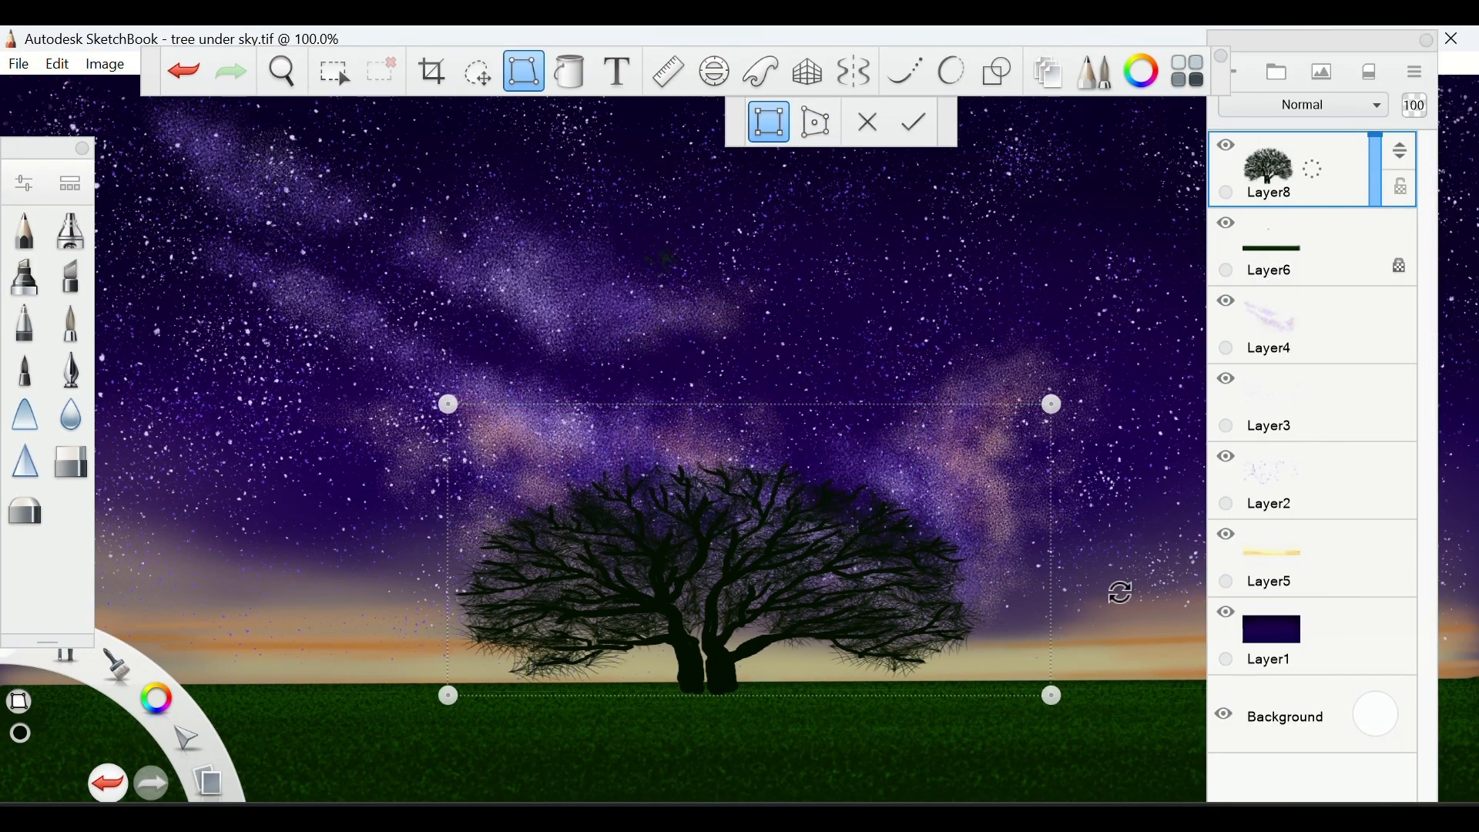
{"action": "left_click_drag", "start_coordinate": [1033, 575], "coordinate": [929, 570]}
{"action": "left_click_drag", "start_coordinate": [1401, 150], "coordinate": [1326, 302]}
{"action": "left_click_drag", "start_coordinate": [744, 402], "coordinate": [744, 436]}
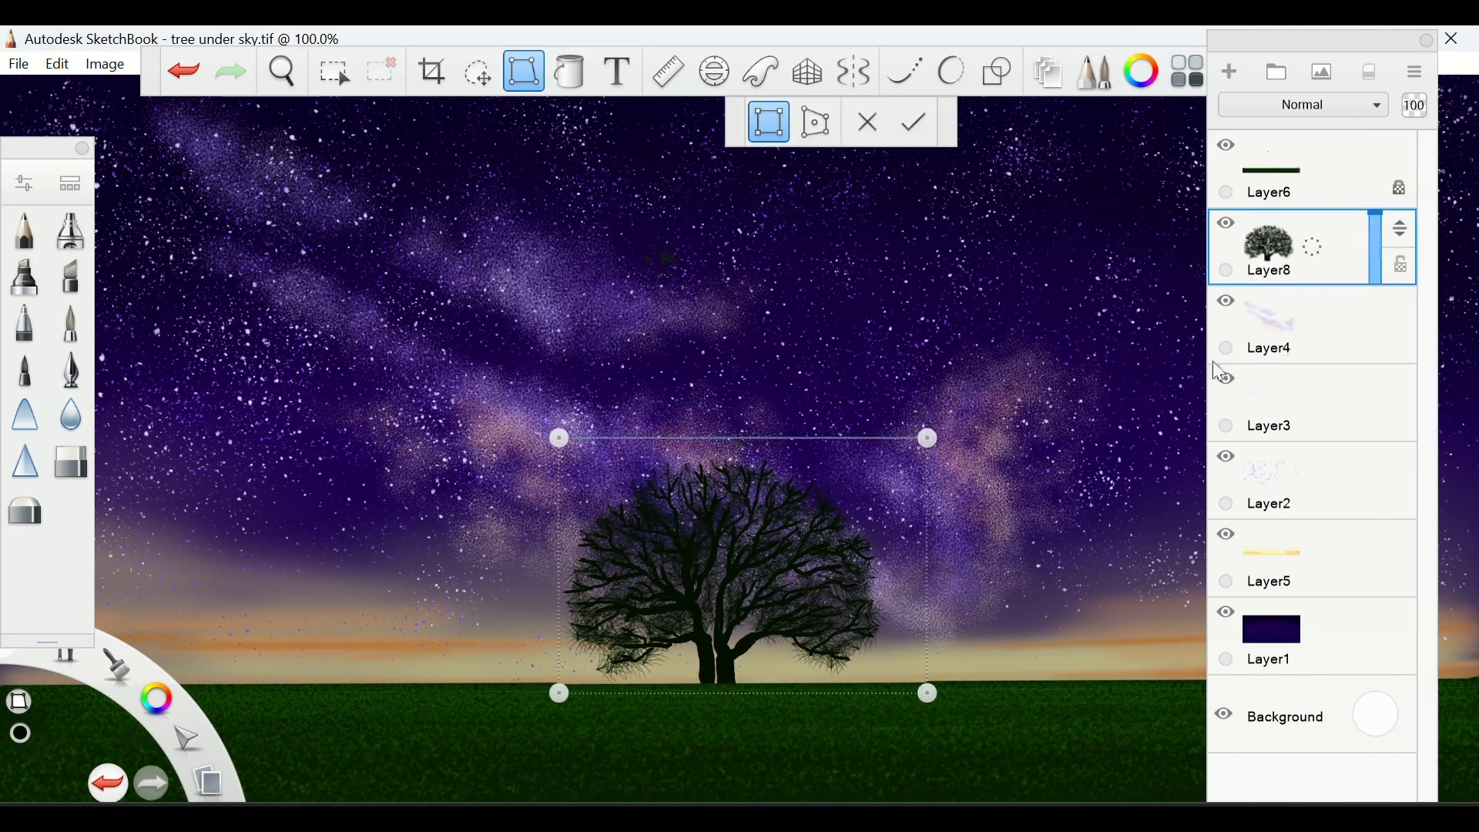
{"action": "left_click_drag", "start_coordinate": [928, 574], "coordinate": [840, 587]}
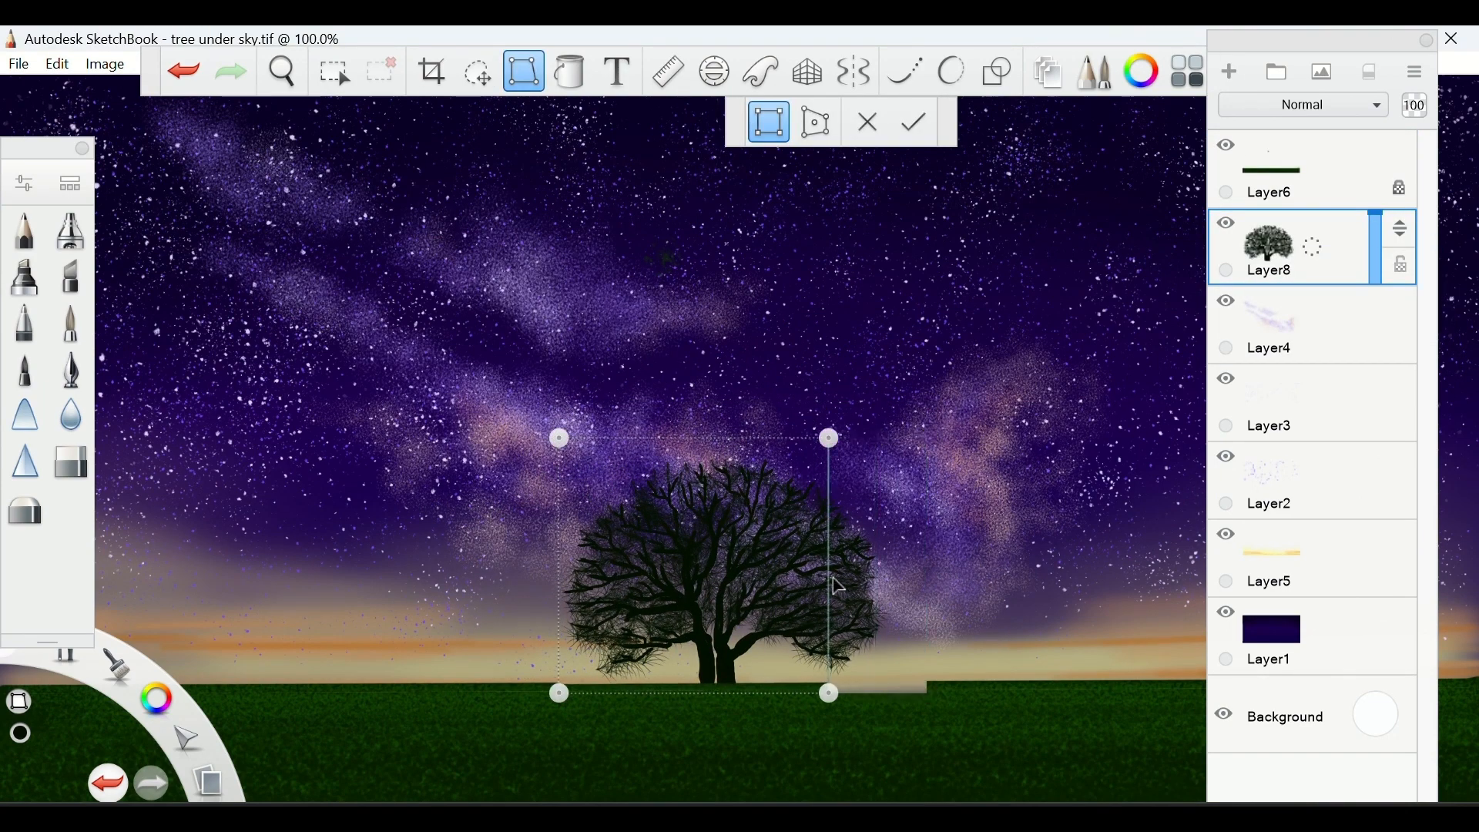
{"action": "left_click", "coordinate": [182, 73]}
{"action": "left_click", "coordinate": [1292, 340]}
{"action": "left_click", "coordinate": [1273, 254]}
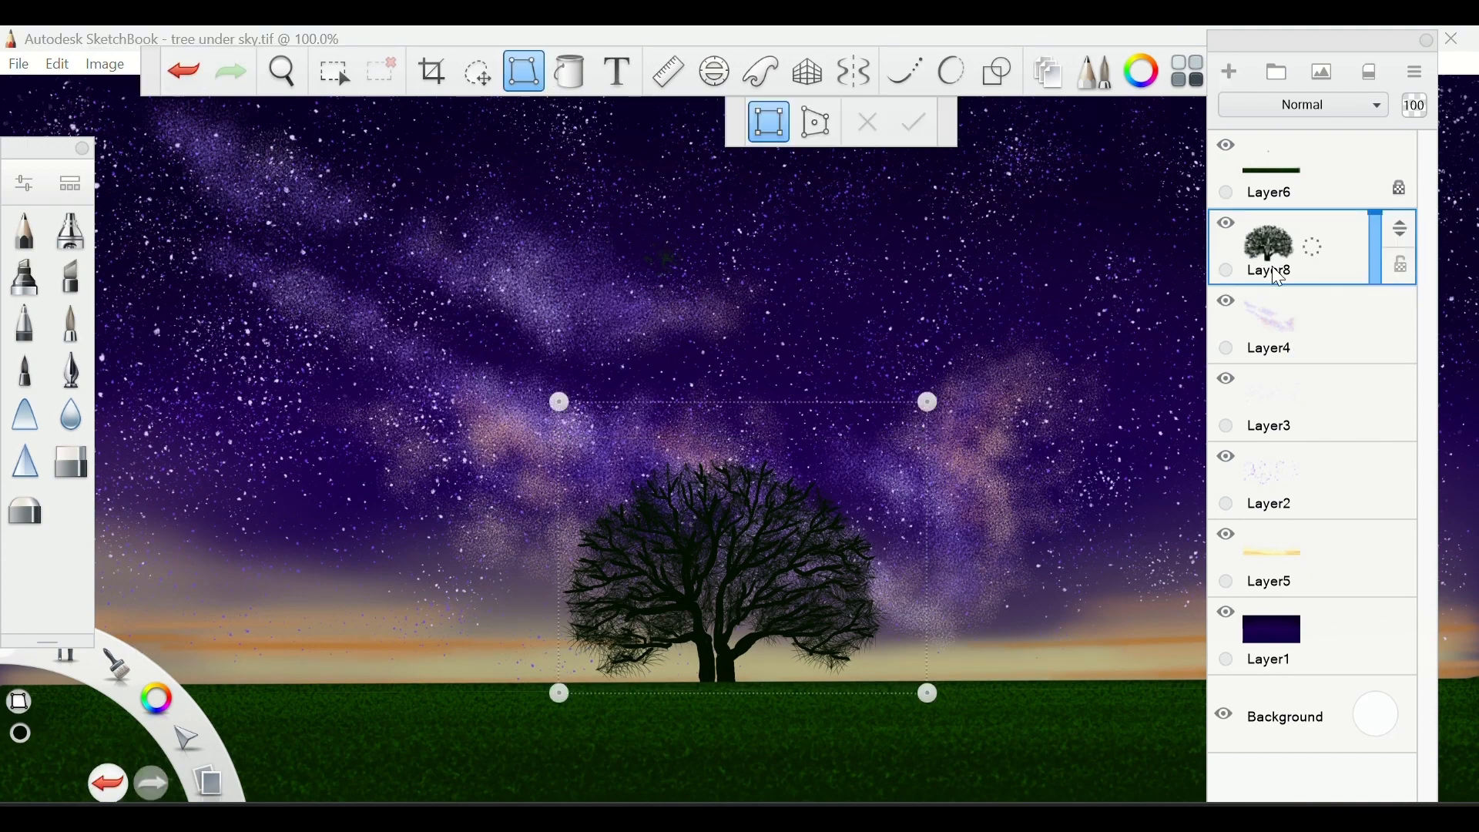